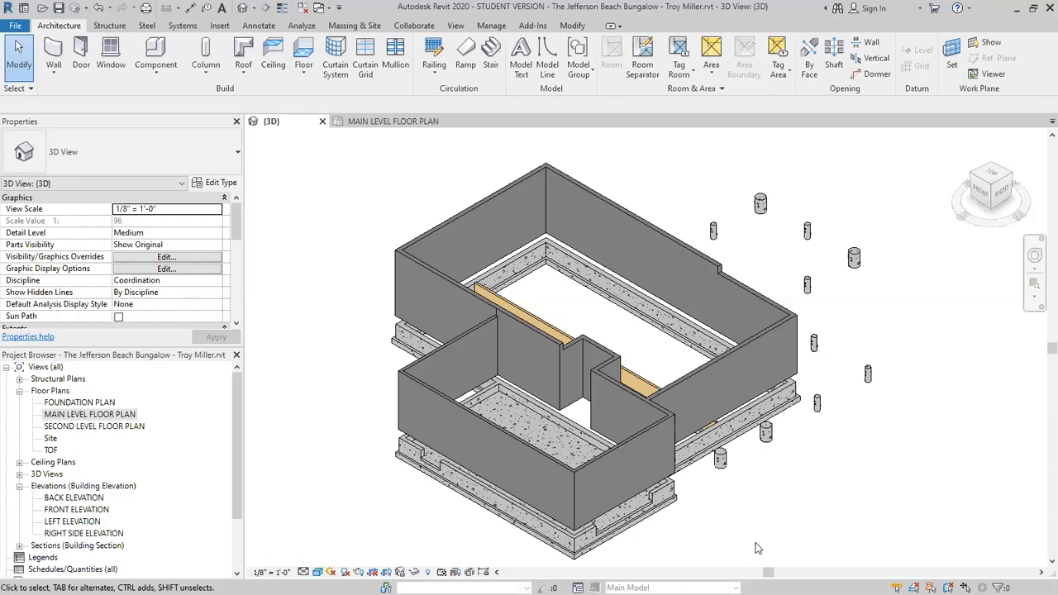
- Open the MAIN LEVEL FLOOR PLAN view and apply TOF as the base level of its underlay range
{"action": "left_click", "coordinate": [394, 123]}
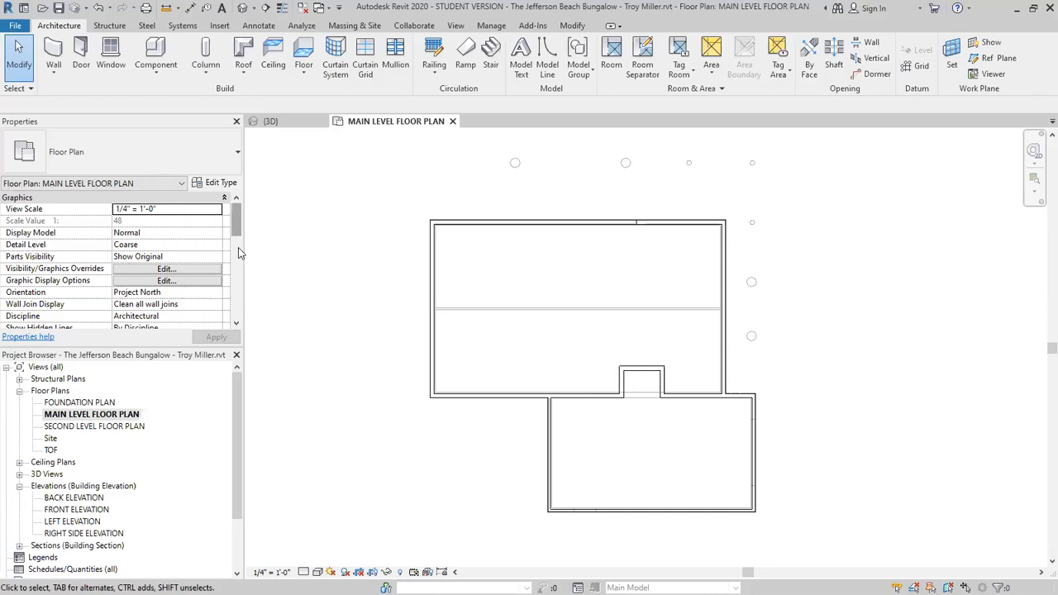
{"action": "scroll", "coordinate": [238, 252], "scroll_direction": "down", "scroll_amount": 2}
{"action": "scroll", "coordinate": [239, 261], "scroll_direction": "down", "scroll_amount": 1}
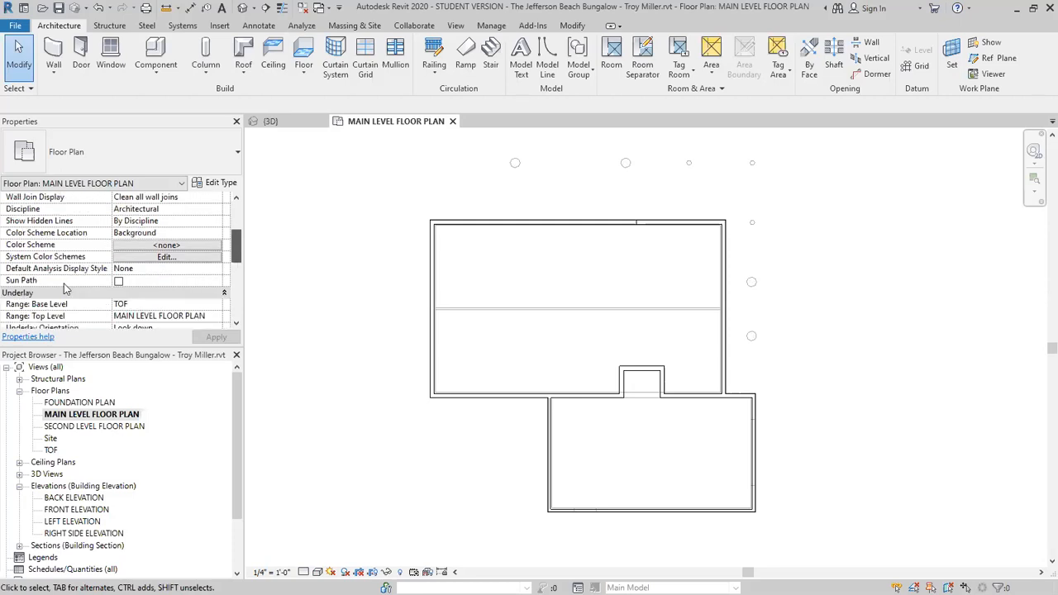
{"action": "scroll", "coordinate": [68, 289], "scroll_direction": "down", "scroll_amount": 2}
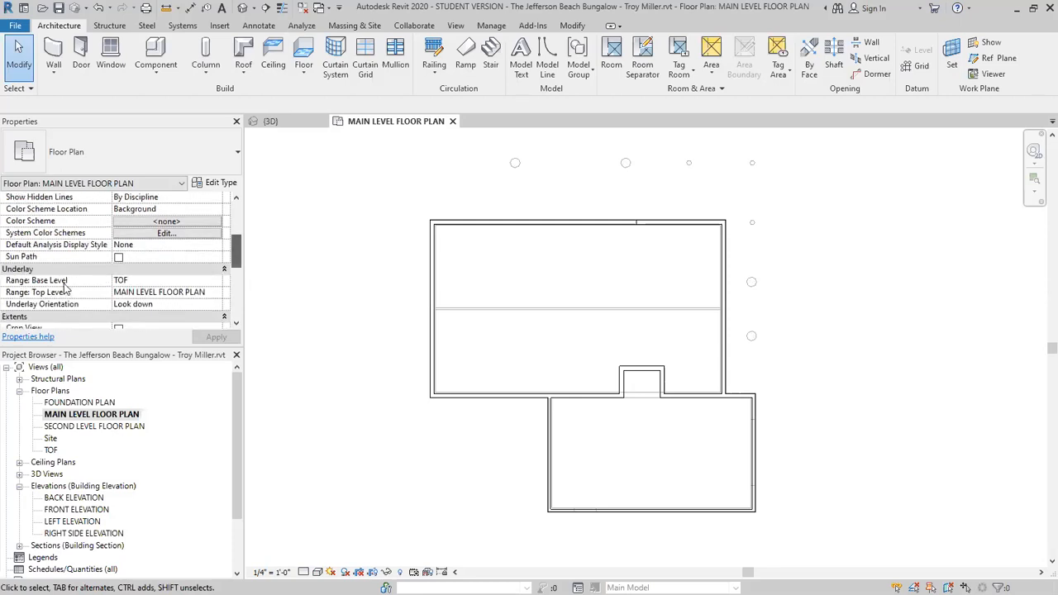
{"action": "left_click", "coordinate": [213, 282]}
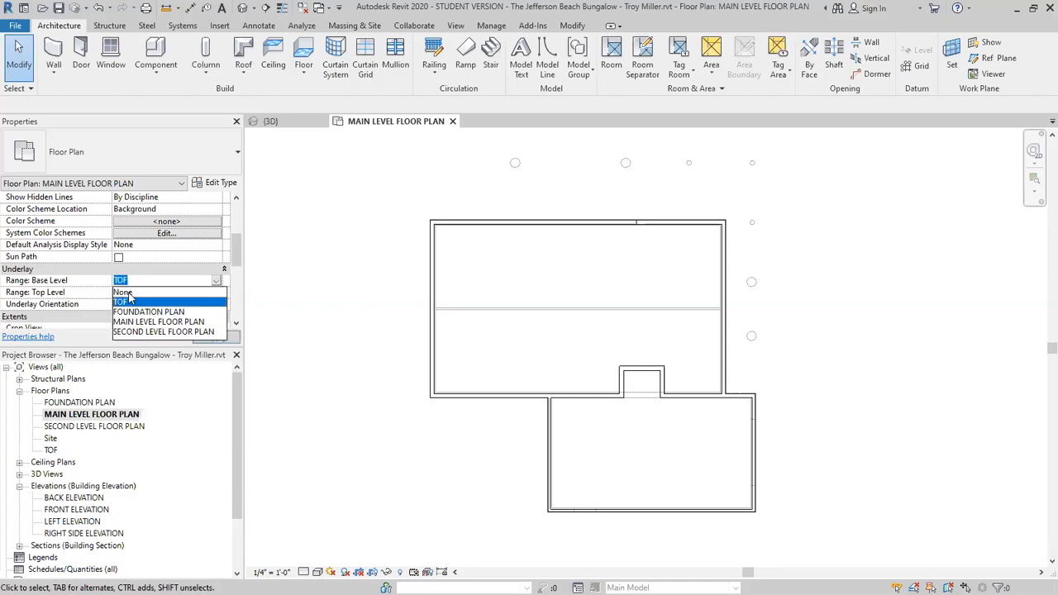
{"action": "left_click", "coordinate": [210, 339]}
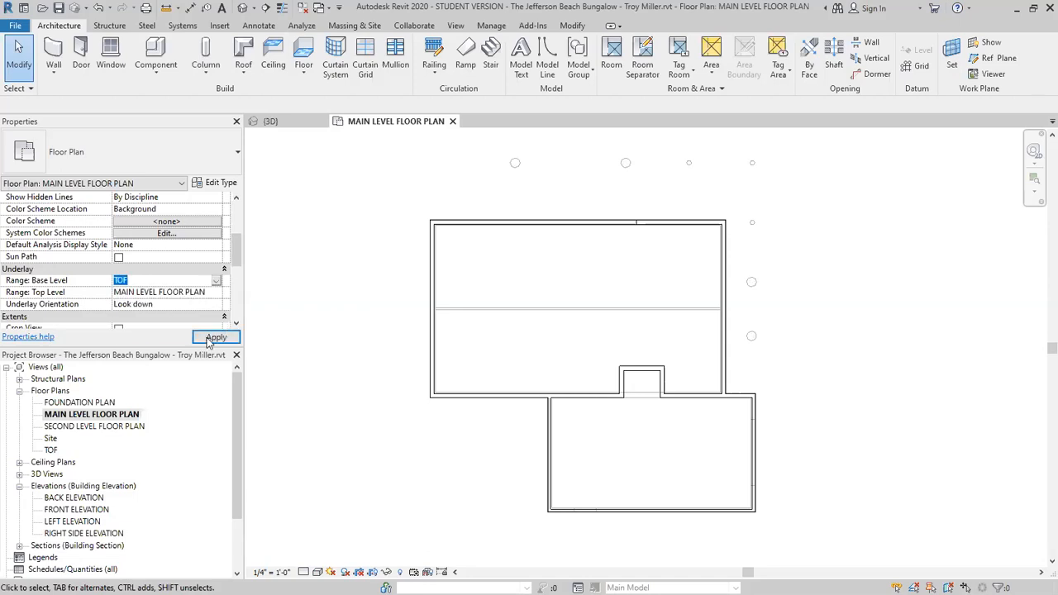
{"action": "left_click", "coordinate": [212, 339]}
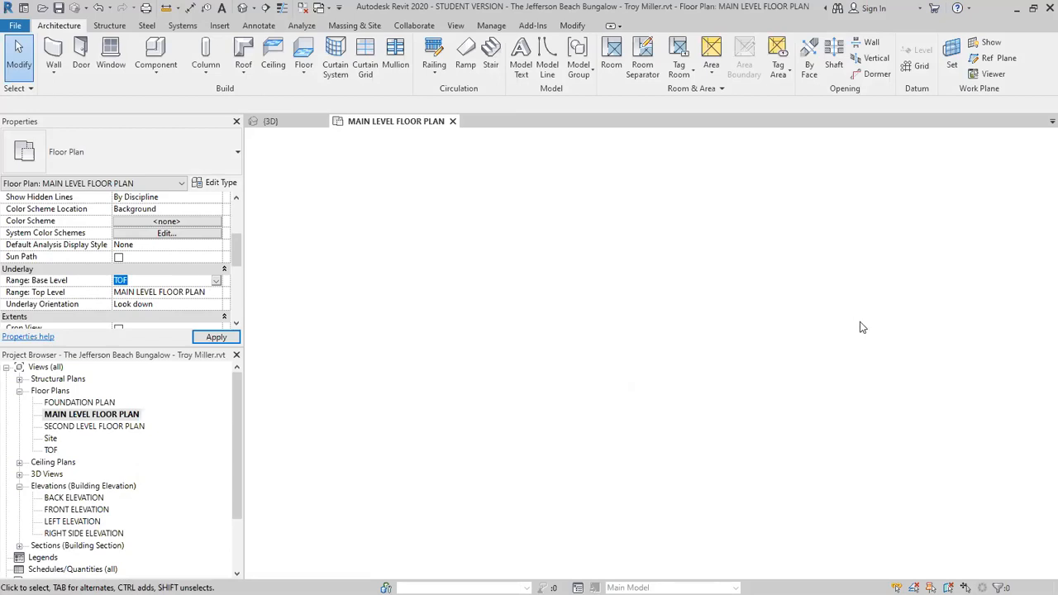
{"action": "key", "text": "ctrl+z"}
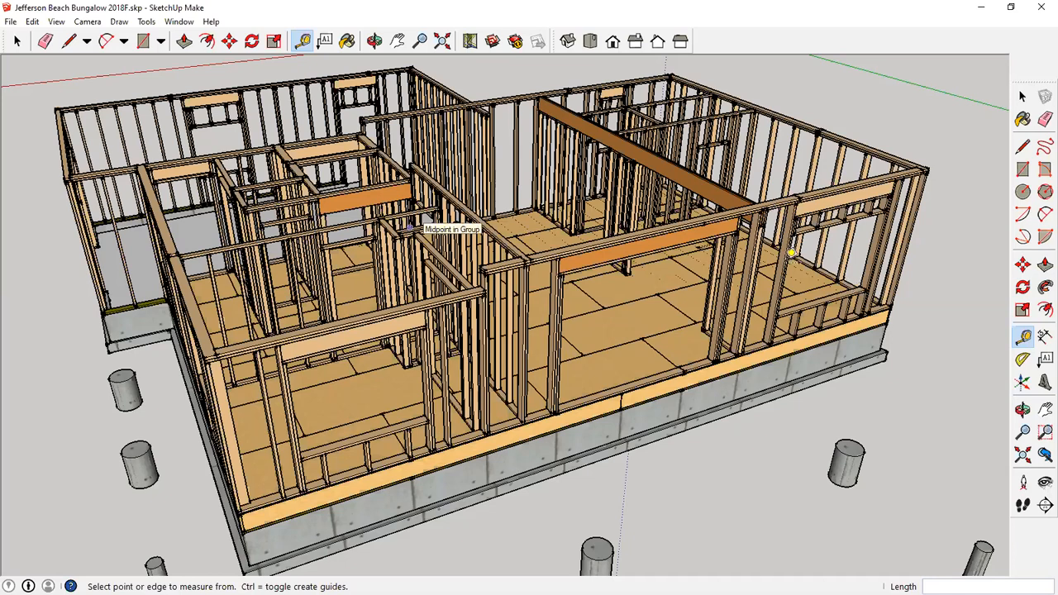
- Switch to the SketchUp bungalow model and examine the interior wall framing from several angles
{"action": "middle_click_drag", "start_coordinate": [425, 215], "coordinate": [451, 169]}
{"action": "key", "text": "o"}
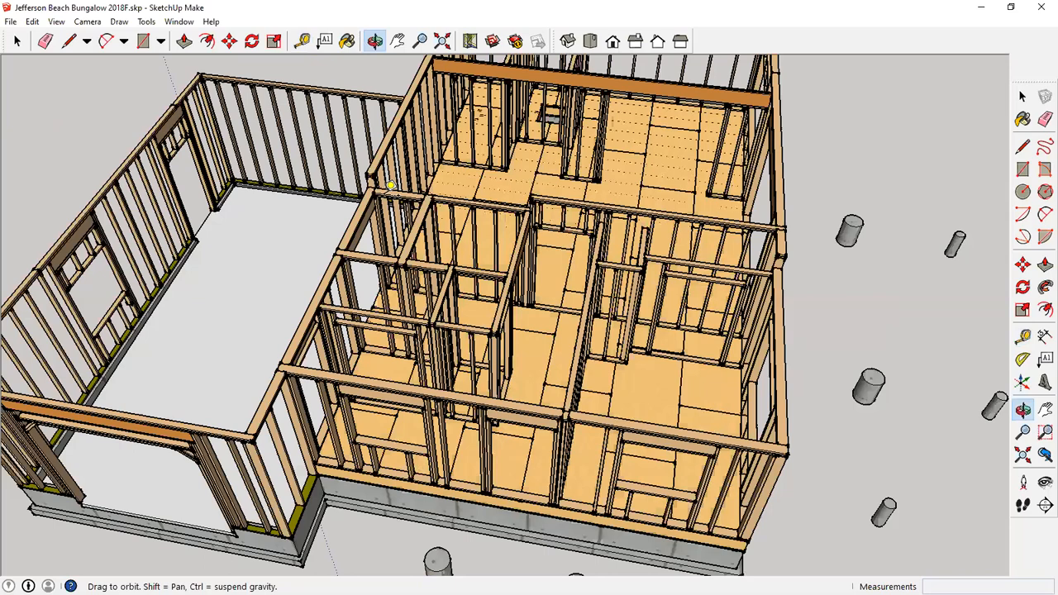
{"action": "middle_click_drag", "start_coordinate": [391, 186], "coordinate": [389, 189]}
{"action": "scroll", "coordinate": [719, 307], "scroll_direction": "up", "scroll_amount": 2}
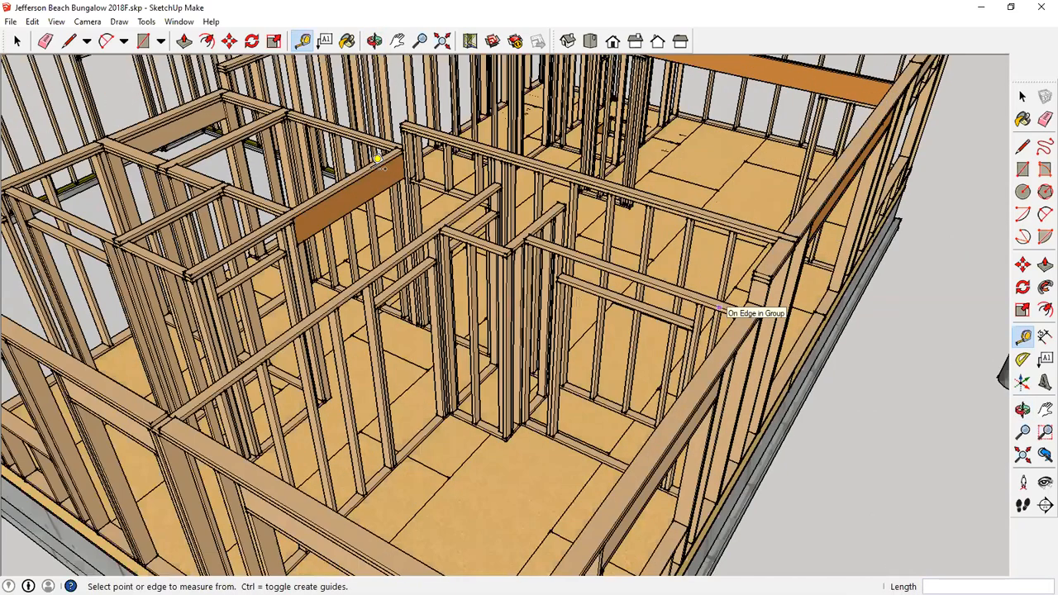
{"action": "middle_click_drag", "start_coordinate": [641, 312], "coordinate": [641, 312]}
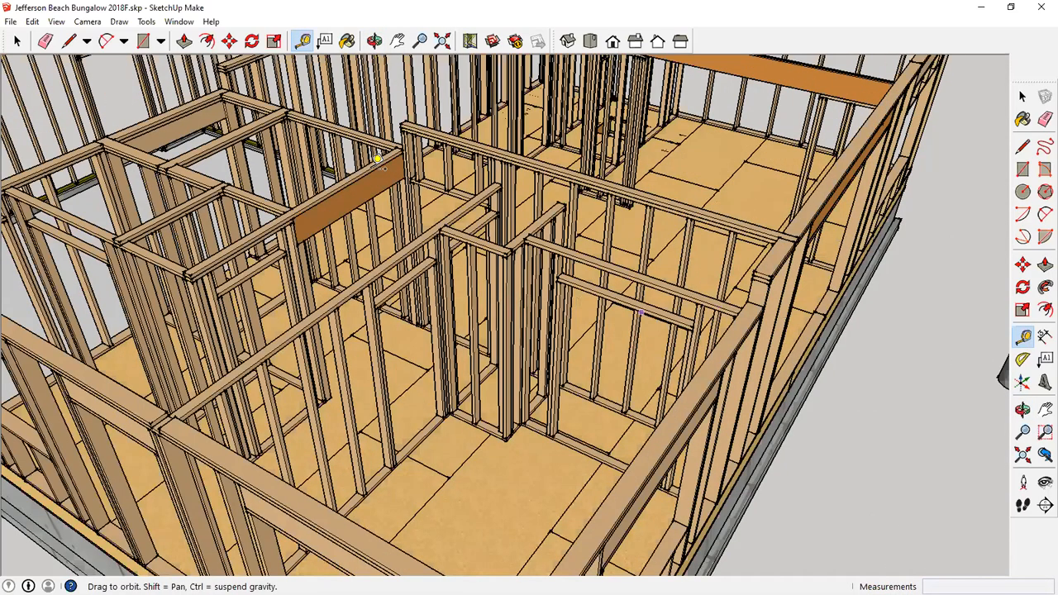
{"action": "scroll", "coordinate": [377, 157], "scroll_direction": "up", "scroll_amount": 3}
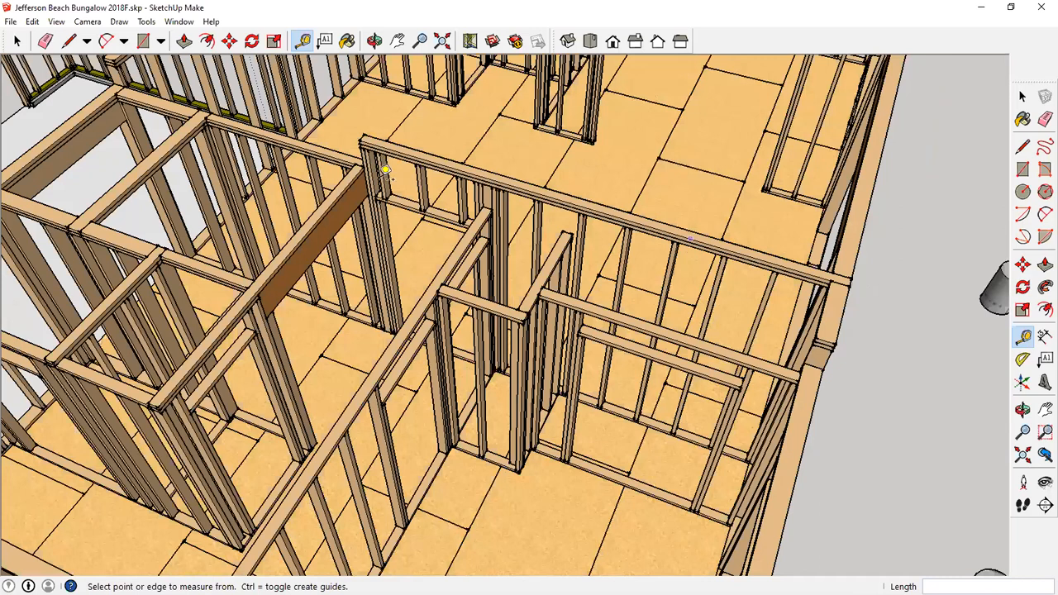
{"action": "middle_click_drag", "start_coordinate": [393, 234], "coordinate": [402, 377]}
{"action": "scroll", "coordinate": [350, 327], "scroll_direction": "up", "scroll_amount": 3}
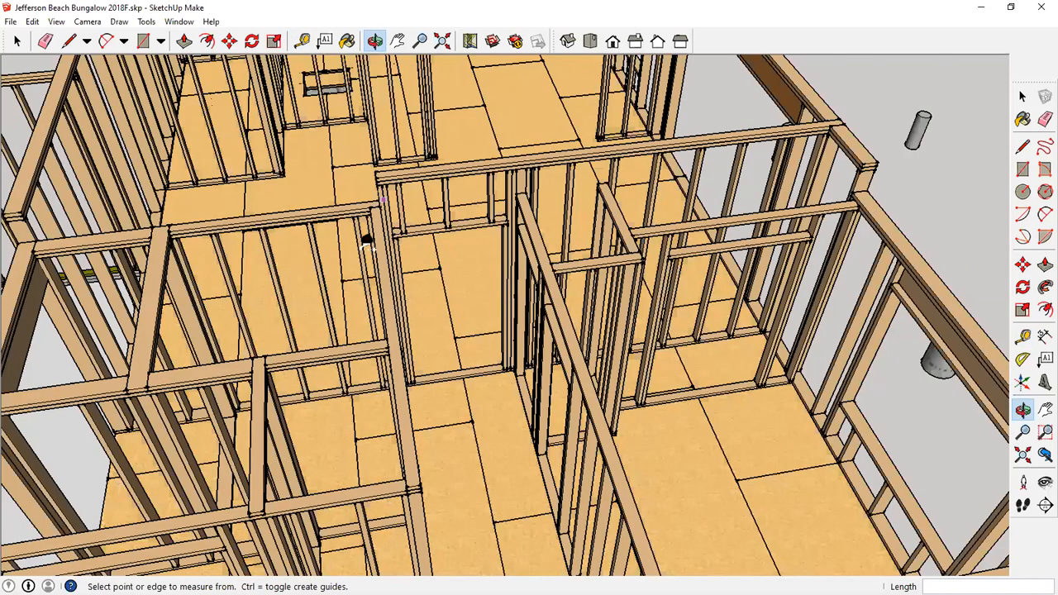
{"action": "scroll", "coordinate": [374, 231], "scroll_direction": "up", "scroll_amount": 2}
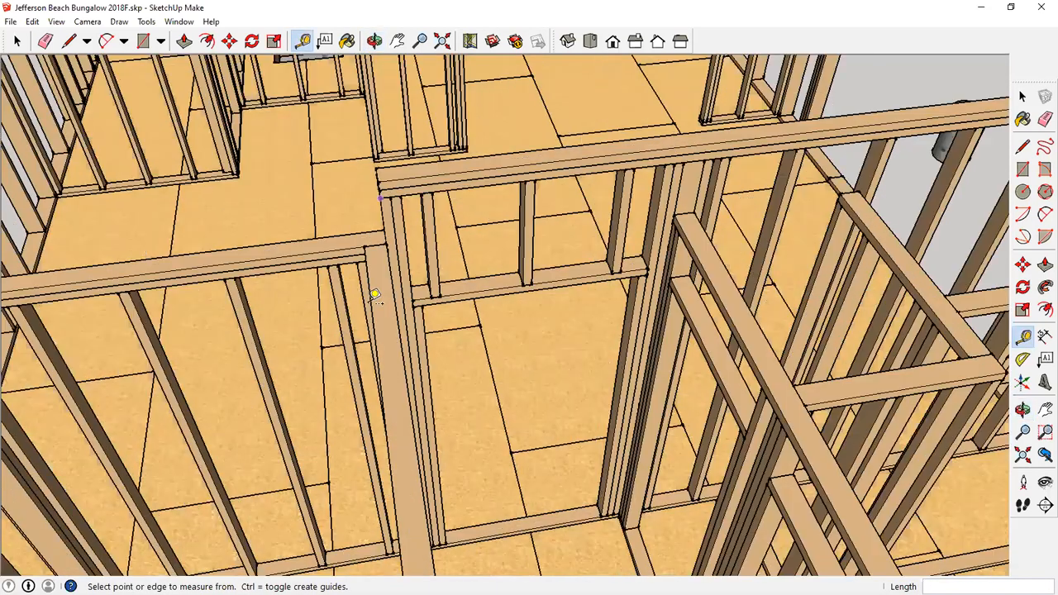
{"action": "scroll", "coordinate": [397, 314], "scroll_direction": "down", "scroll_amount": 1}
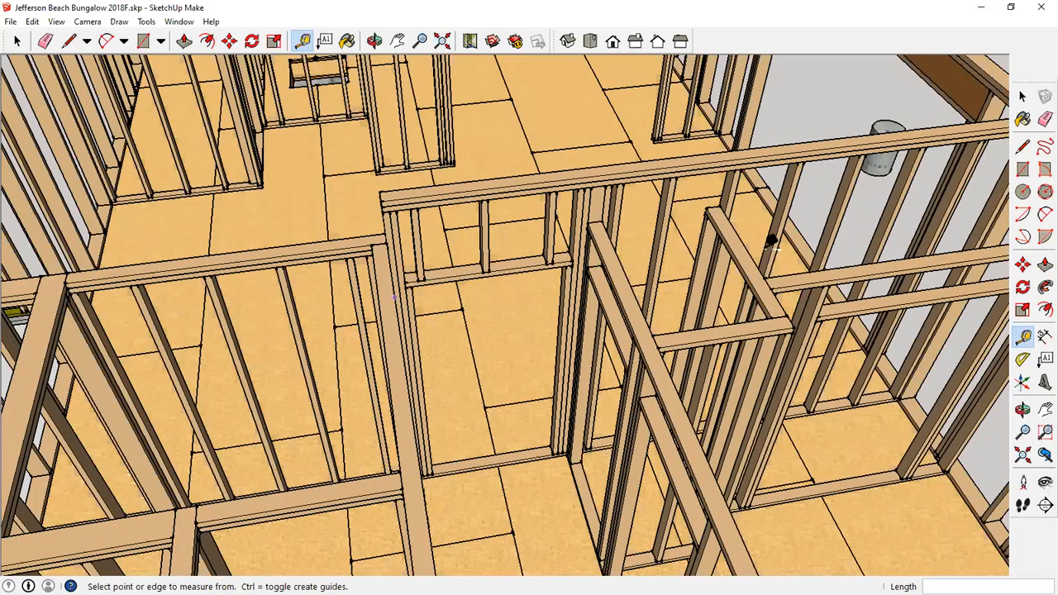
{"action": "scroll", "coordinate": [744, 231], "scroll_direction": "down", "scroll_amount": 1}
{"action": "scroll", "coordinate": [679, 212], "scroll_direction": "down", "scroll_amount": 2}
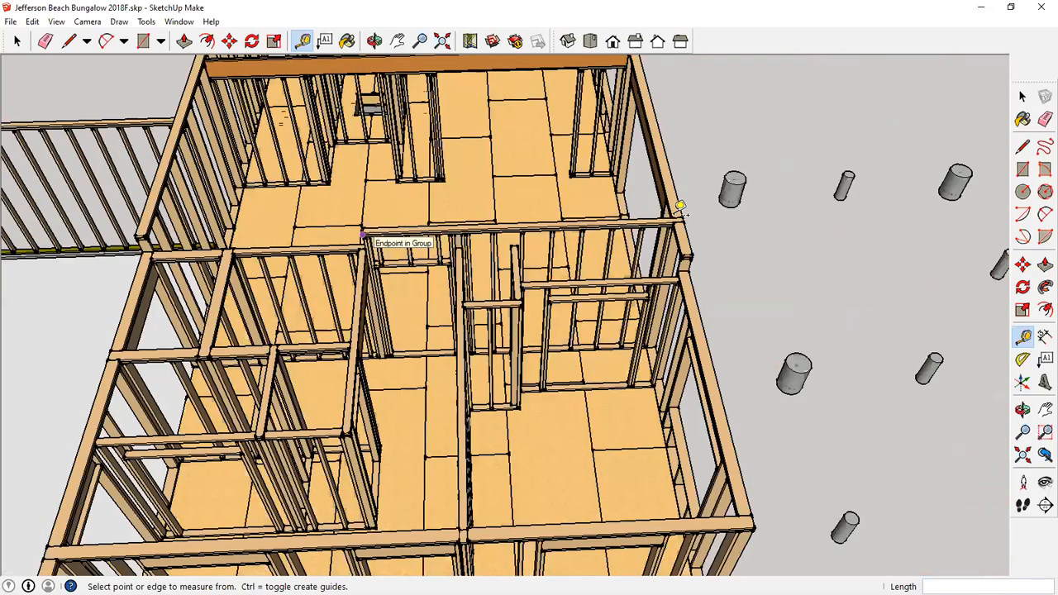
{"action": "scroll", "coordinate": [462, 140], "scroll_direction": "down", "scroll_amount": 1}
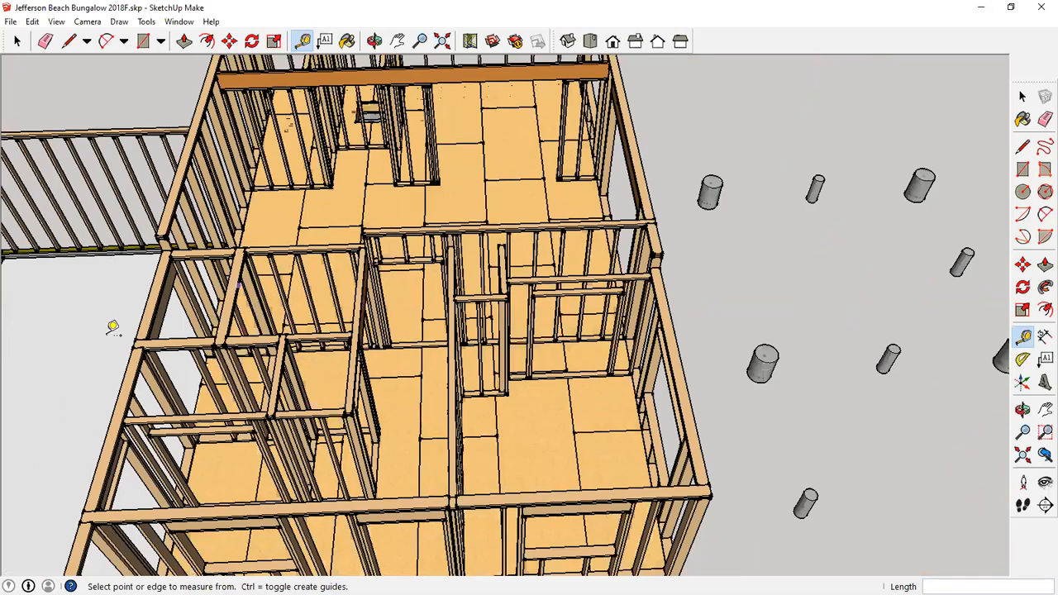
{"action": "middle_click_drag", "start_coordinate": [114, 328], "coordinate": [113, 327]}
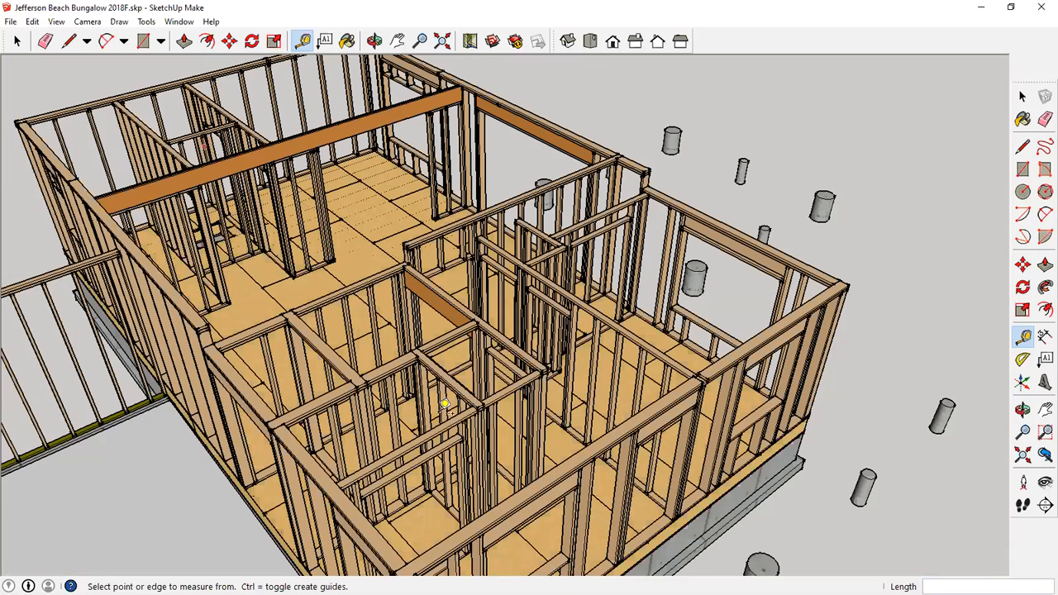
- Measure the height of the framed interior wall end beneath the long beam, from its bottom plate to its top
{"action": "scroll", "coordinate": [446, 407], "scroll_direction": "up", "scroll_amount": 3}
{"action": "middle_click_drag", "start_coordinate": [420, 406], "coordinate": [420, 404]}
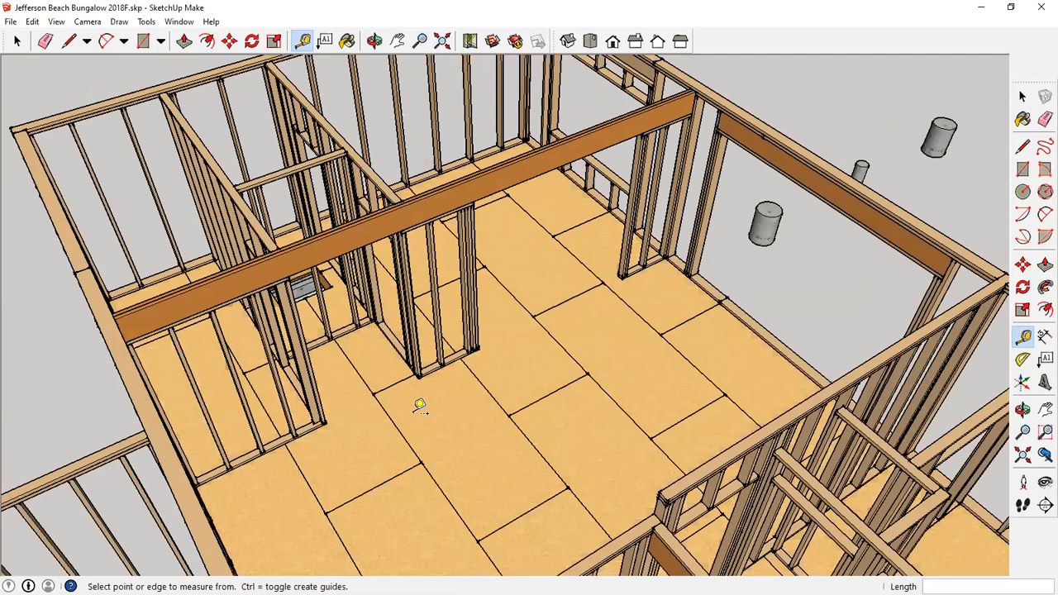
{"action": "scroll", "coordinate": [419, 405], "scroll_direction": "up", "scroll_amount": 1}
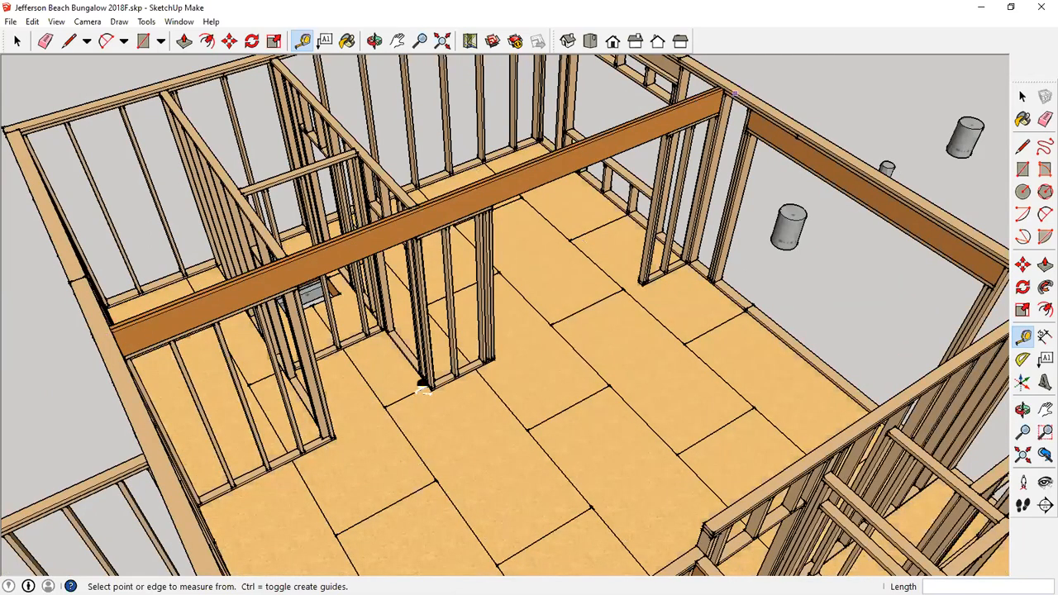
{"action": "middle_click_drag", "start_coordinate": [394, 107], "coordinate": [393, 109]}
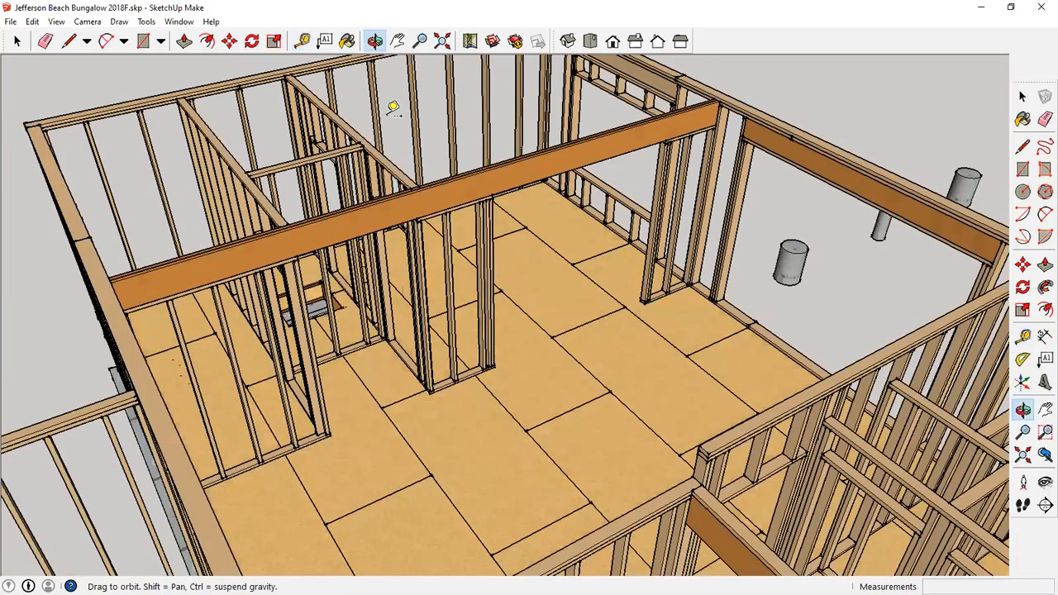
{"action": "scroll", "coordinate": [393, 108], "scroll_direction": "up", "scroll_amount": 3}
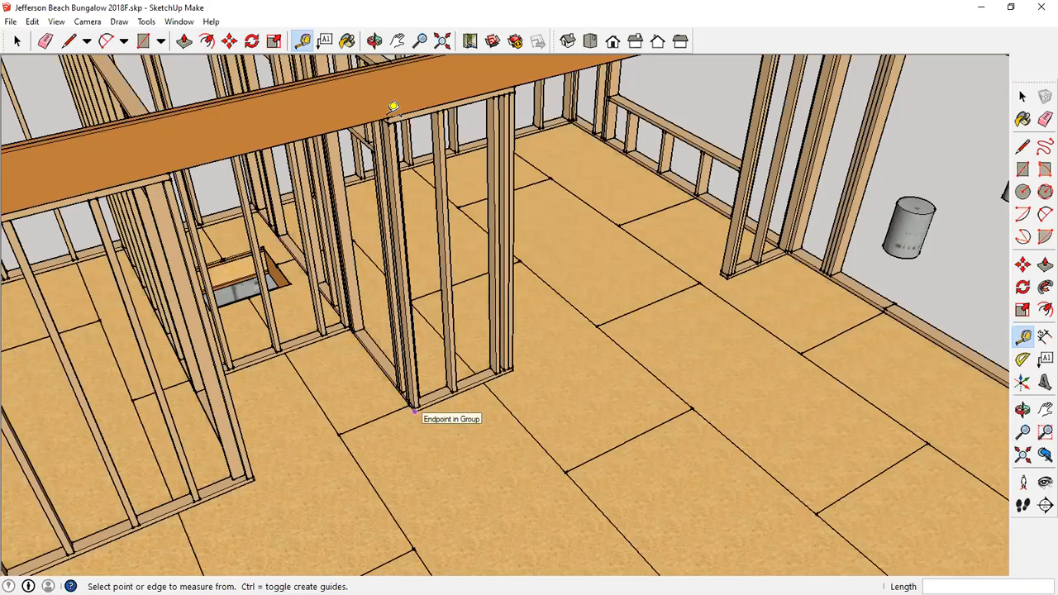
{"action": "left_click", "coordinate": [413, 410]}
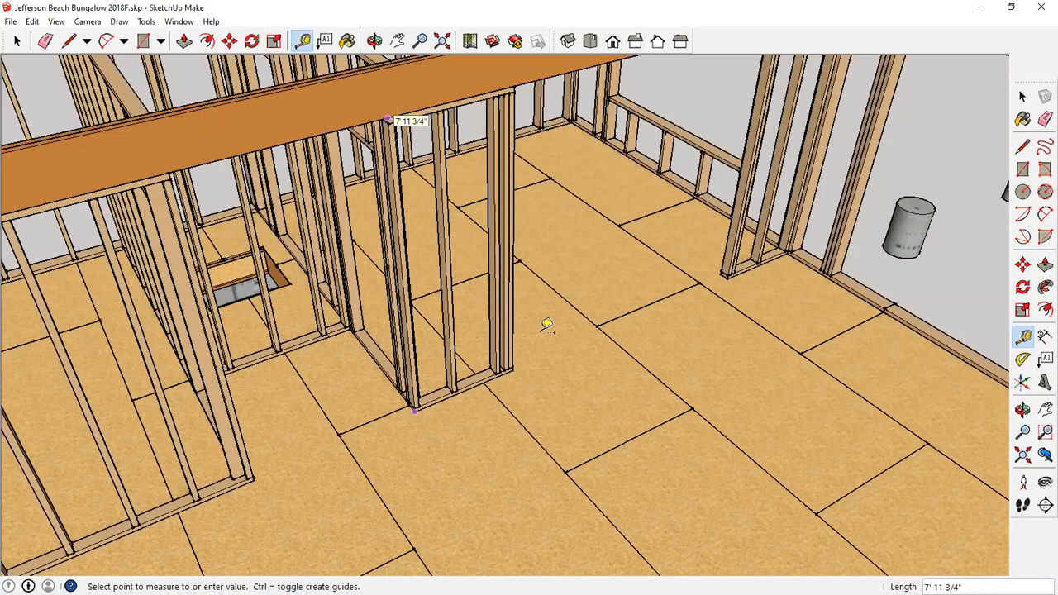
{"action": "left_click", "coordinate": [437, 432]}
{"action": "middle_click_drag", "start_coordinate": [437, 432], "coordinate": [956, 338]}
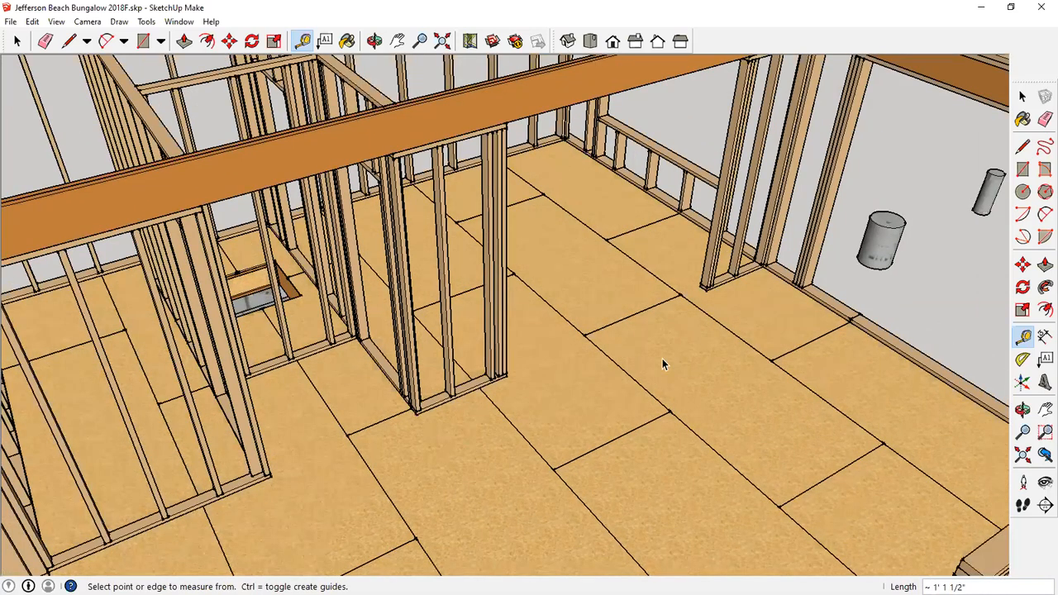
{"action": "key", "text": "space"}
{"action": "scroll", "coordinate": [667, 356], "scroll_direction": "down", "scroll_amount": 2}
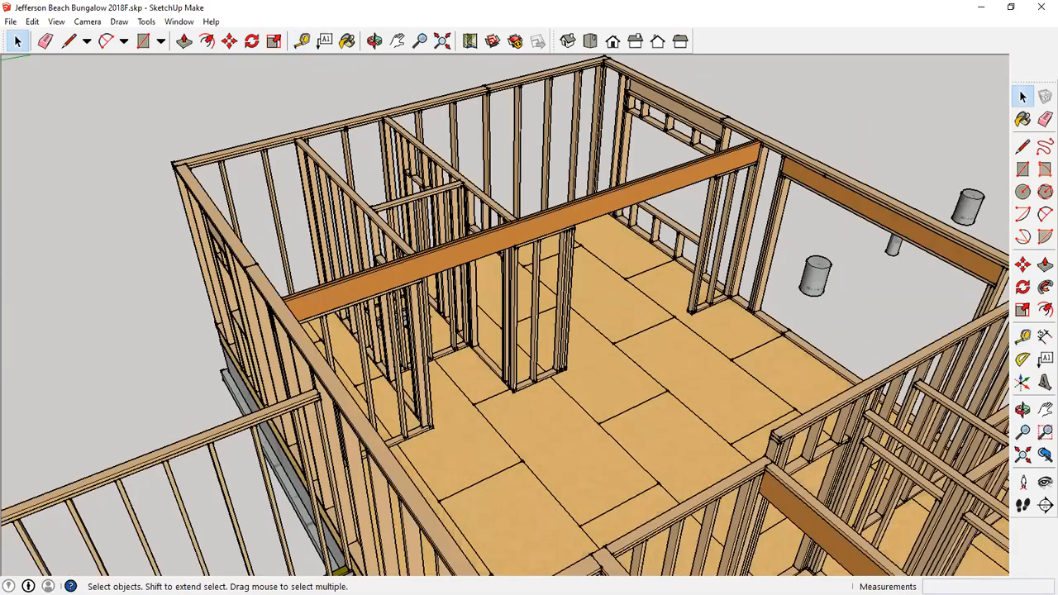
{"action": "scroll", "coordinate": [666, 356], "scroll_direction": "down", "scroll_amount": 2}
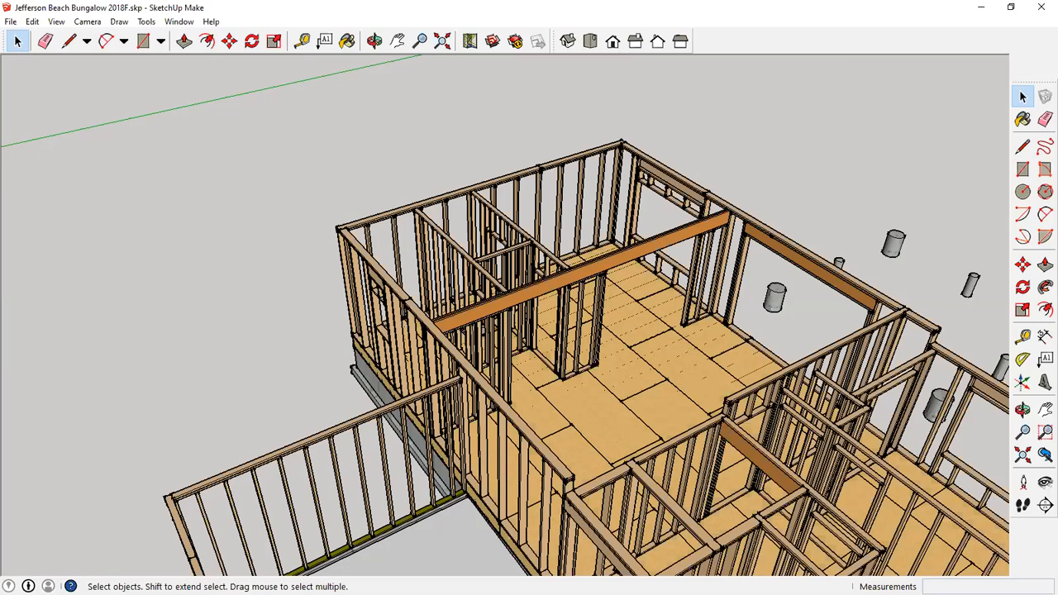
- Switch to Revu and examine the main floor plan on page 5, including the kitchen and entry area
{"action": "key", "text": "alt+Tab"}
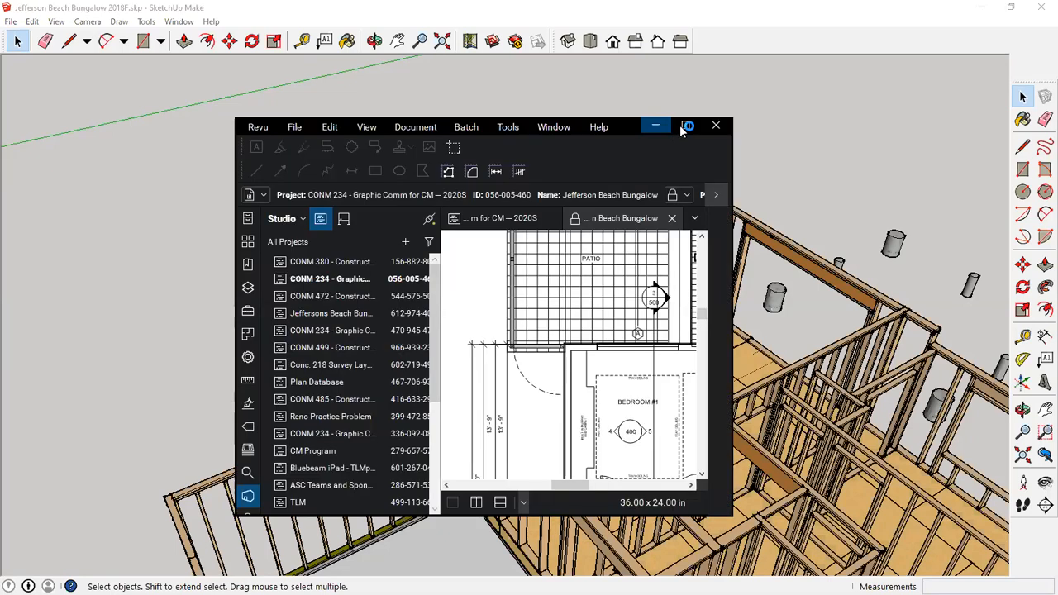
{"action": "key", "text": "super+Up"}
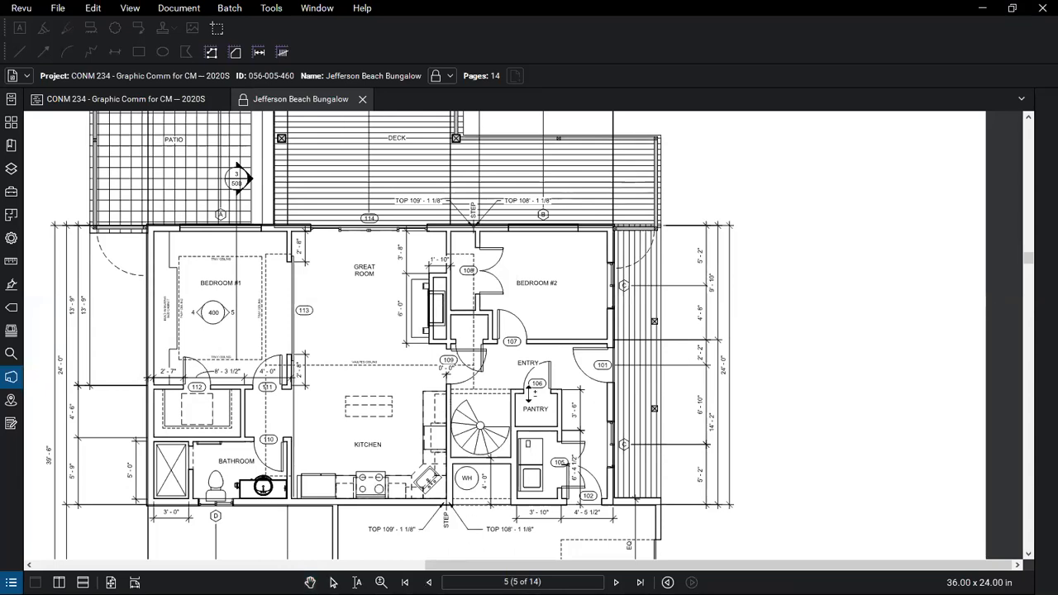
{"action": "scroll", "coordinate": [554, 401], "scroll_direction": "down", "scroll_amount": 1}
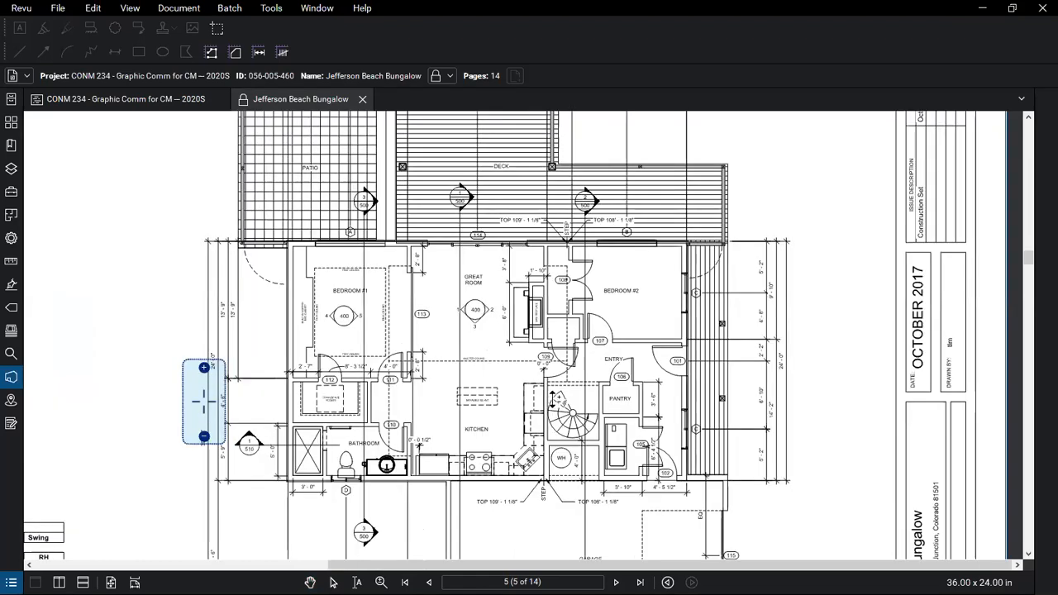
{"action": "scroll", "coordinate": [555, 399], "scroll_direction": "up", "scroll_amount": 3}
{"action": "scroll", "coordinate": [802, 361], "scroll_direction": "up", "scroll_amount": 3}
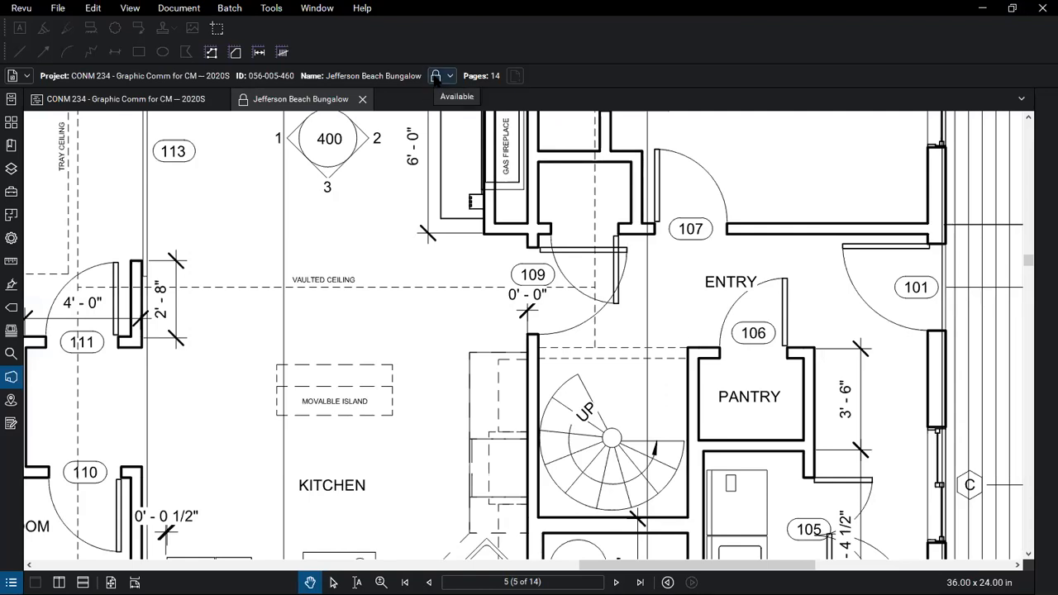
- Review the available markup tools and check out the Jefferson Beach Bungalow document from the Studio project
{"action": "left_click", "coordinate": [455, 91]}
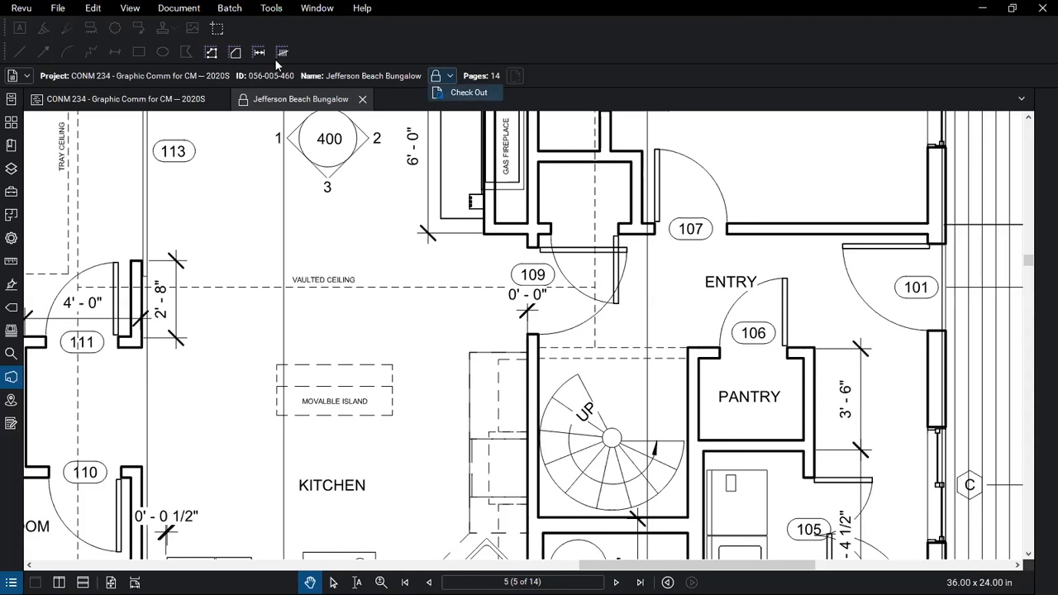
{"action": "left_click", "coordinate": [278, 11]}
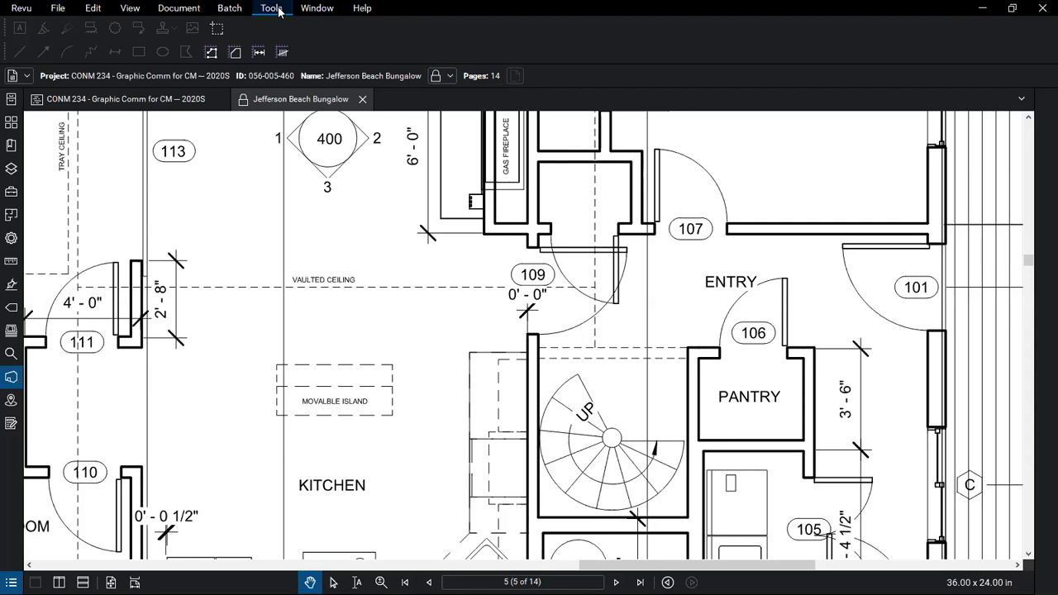
{"action": "left_click", "coordinate": [273, 10]}
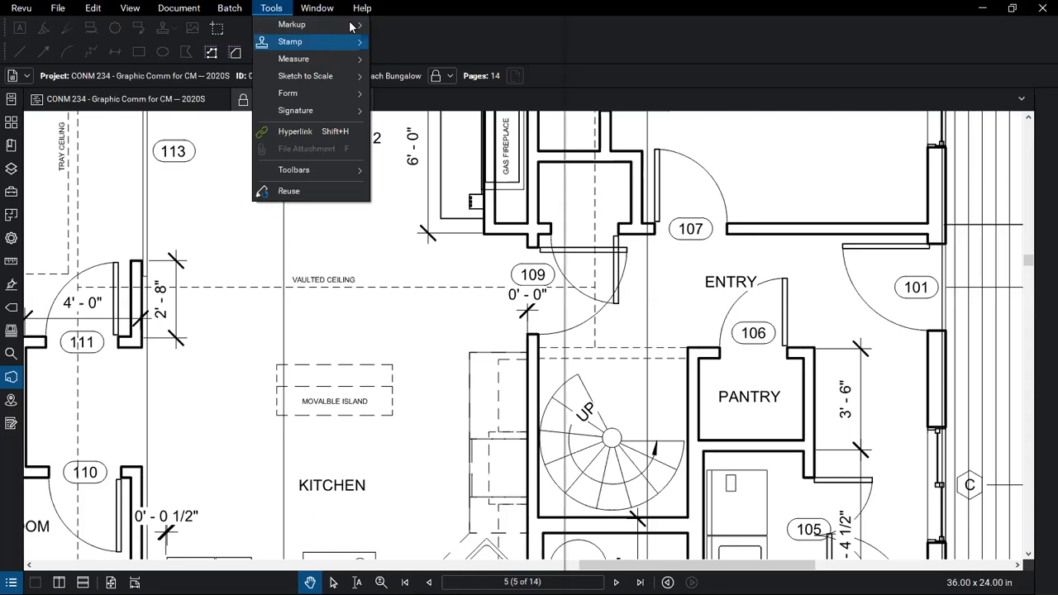
{"action": "mouse_move", "coordinate": [350, 27]}
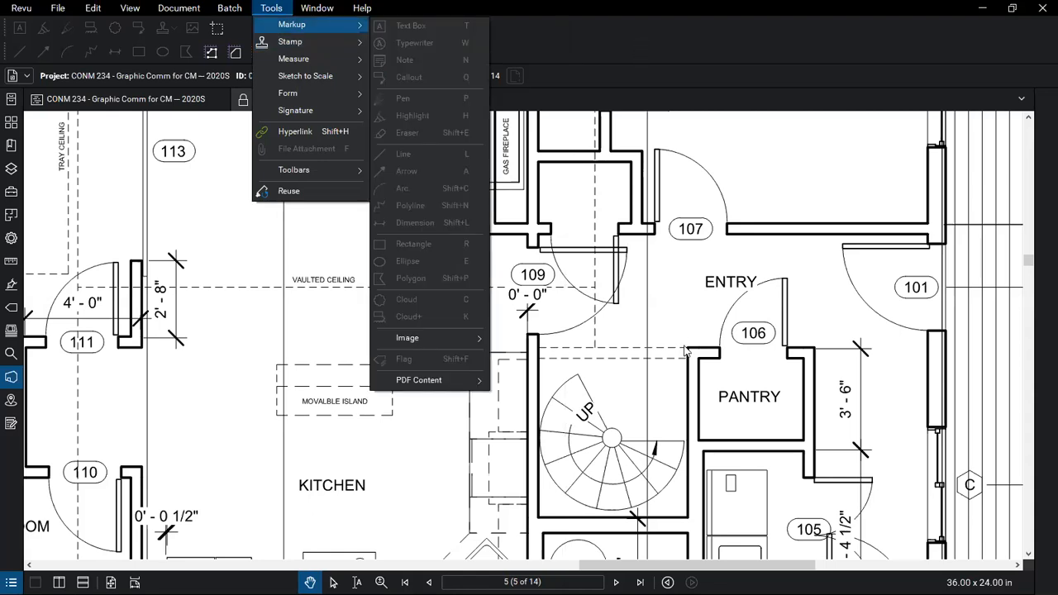
{"action": "left_click", "coordinate": [507, 329]}
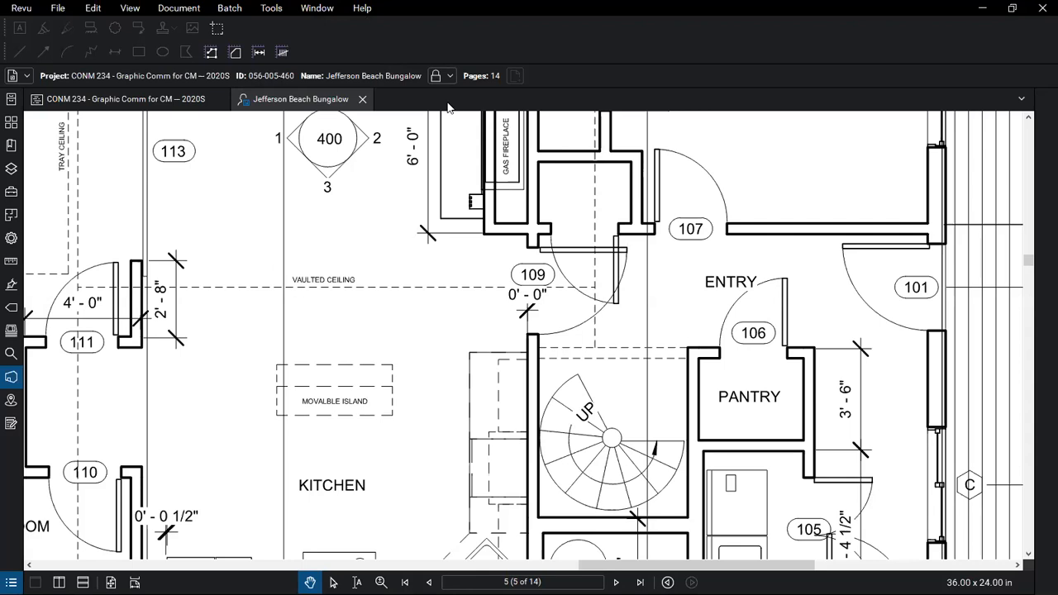
{"action": "left_click_drag", "start_coordinate": [580, 193], "coordinate": [582, 192]}
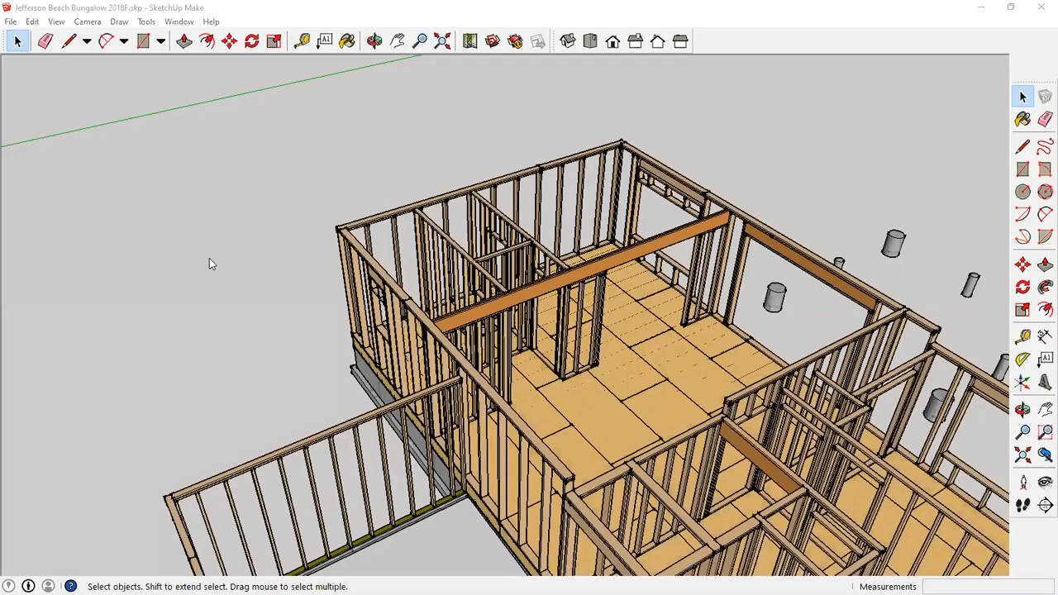
- Check the main level floor plan in Revit against the main floor plan on page 5 in Revu
{"action": "key", "text": "alt+Tab"}
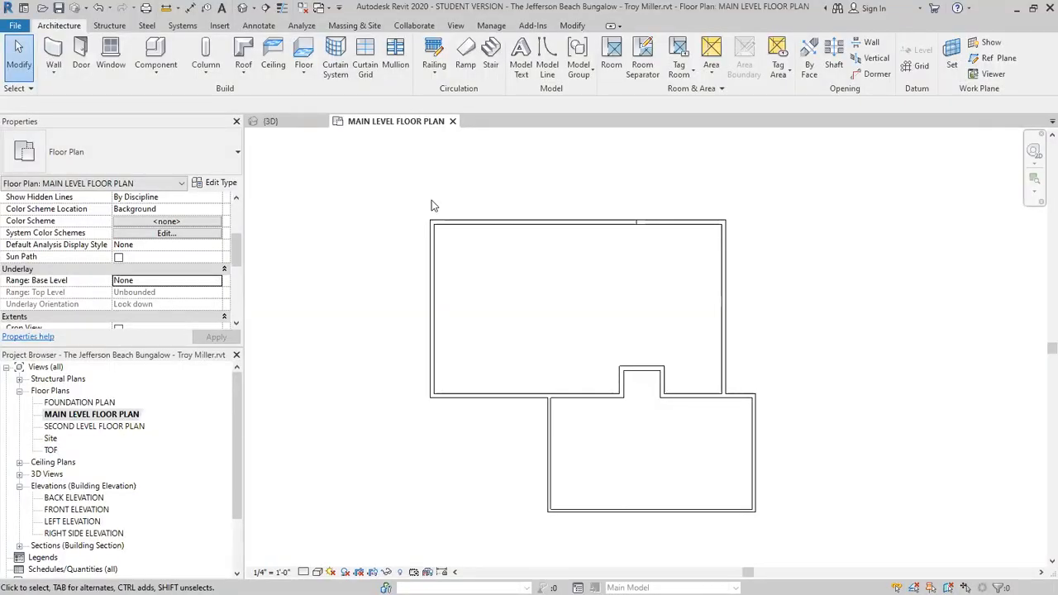
{"action": "scroll", "coordinate": [431, 205], "scroll_direction": "up", "scroll_amount": 1}
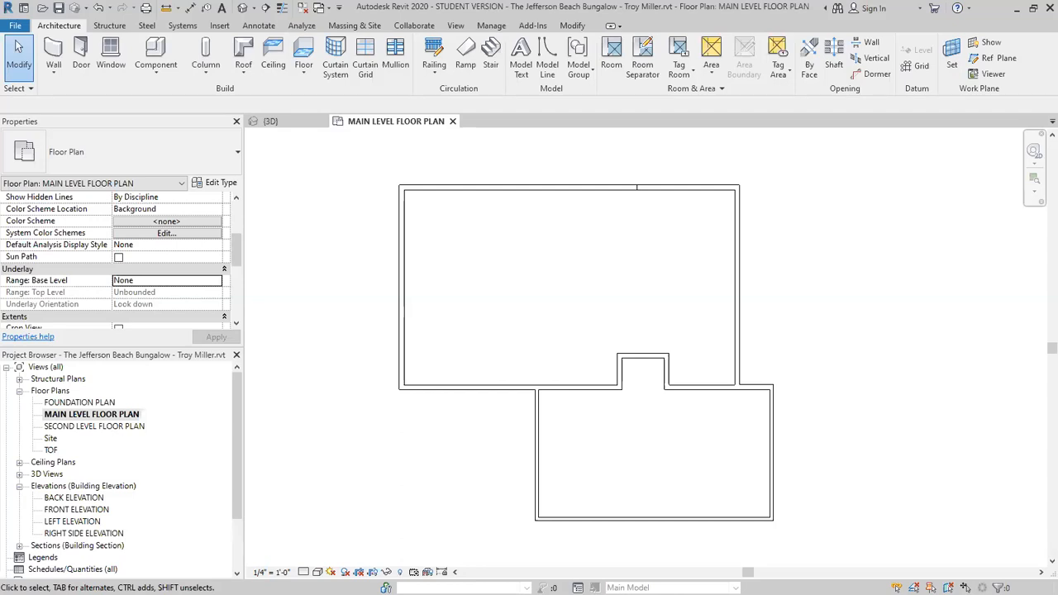
{"action": "key", "text": "alt+Tab"}
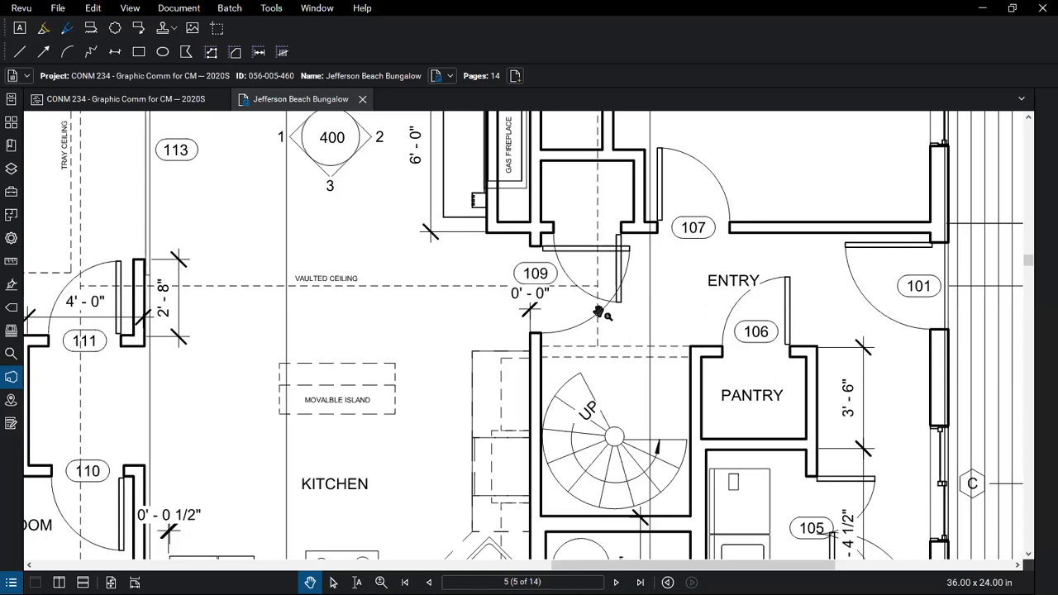
{"action": "scroll", "coordinate": [598, 311], "scroll_direction": "down", "scroll_amount": 5}
{"action": "scroll", "coordinate": [604, 234], "scroll_direction": "up", "scroll_amount": 1}
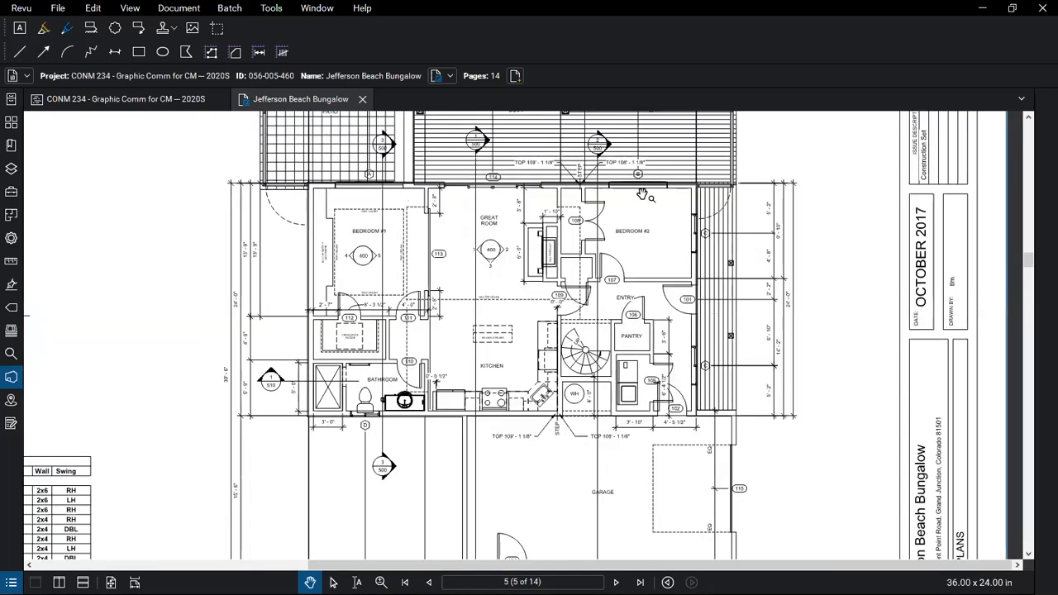
{"action": "scroll", "coordinate": [607, 238], "scroll_direction": "up", "scroll_amount": 1}
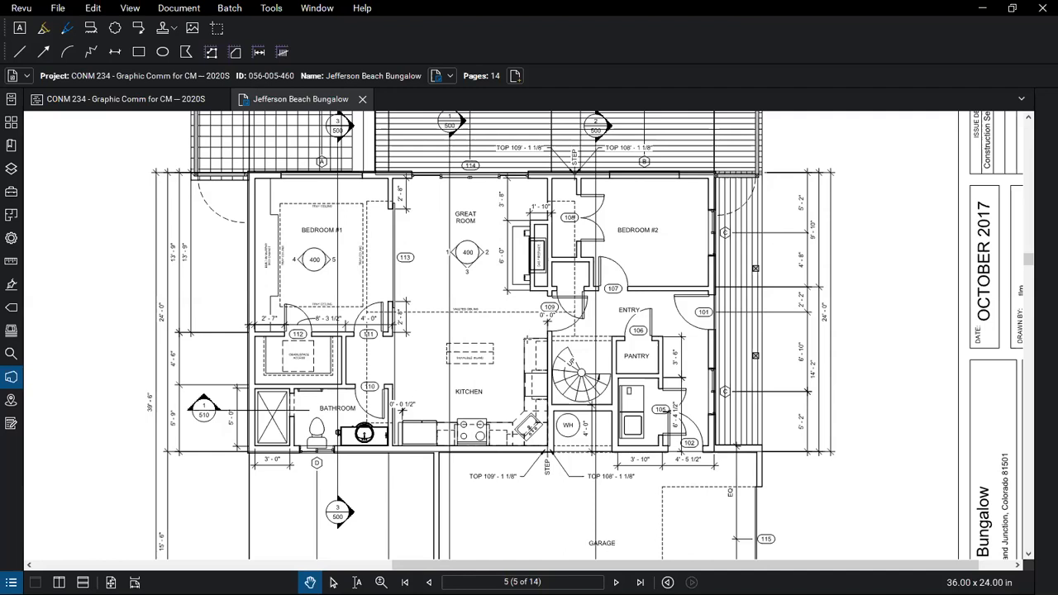
- Draw a short horizontal red line across the kitchen wall below door 109 and align it with the dashed line above the stair
{"action": "key", "text": "l"}
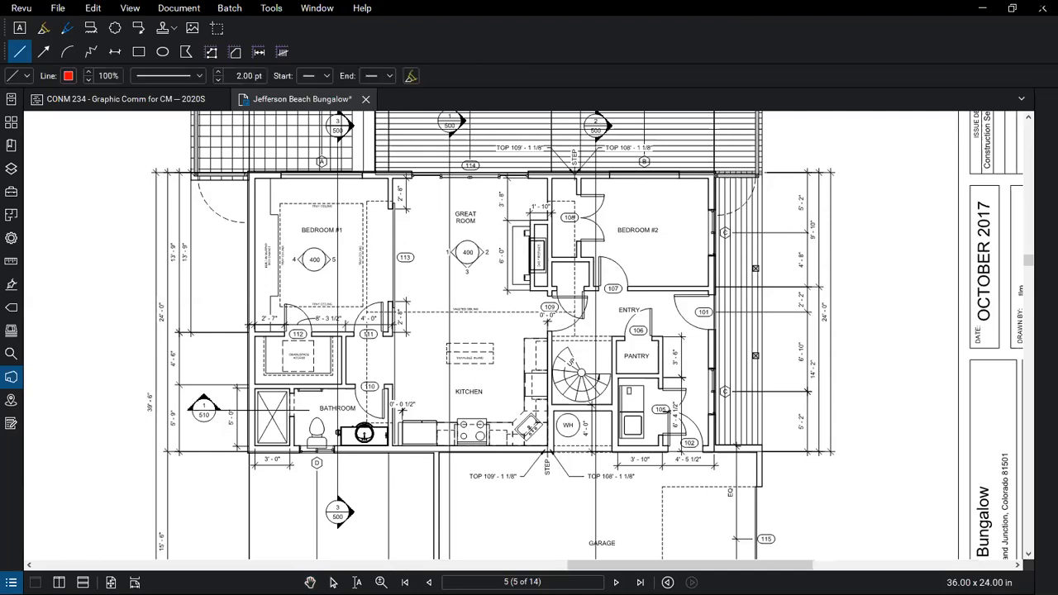
{"action": "left_click", "coordinate": [547, 339]}
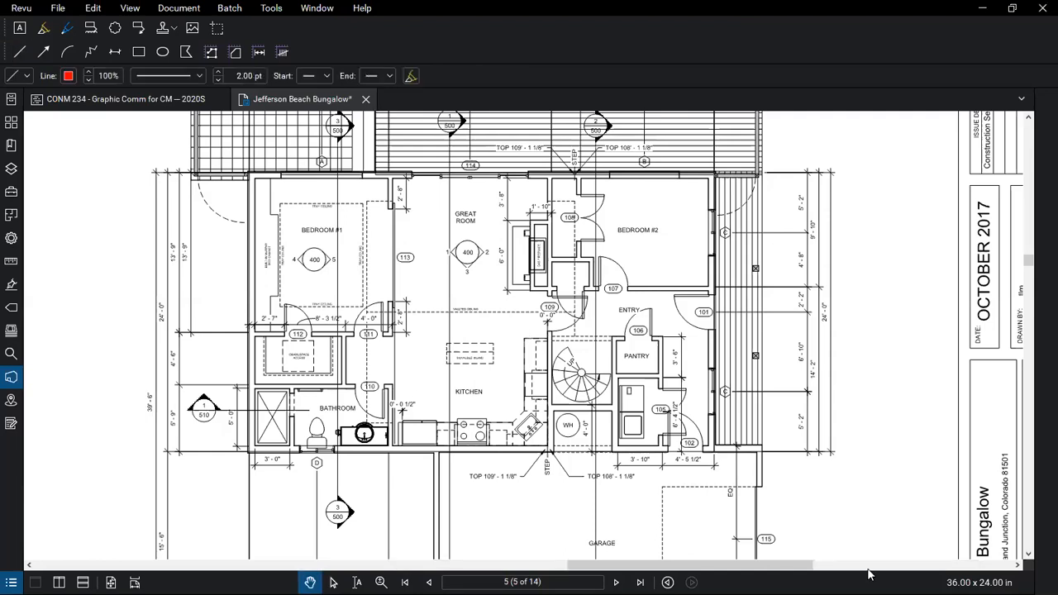
{"action": "scroll", "coordinate": [540, 342], "scroll_direction": "up", "scroll_amount": 4}
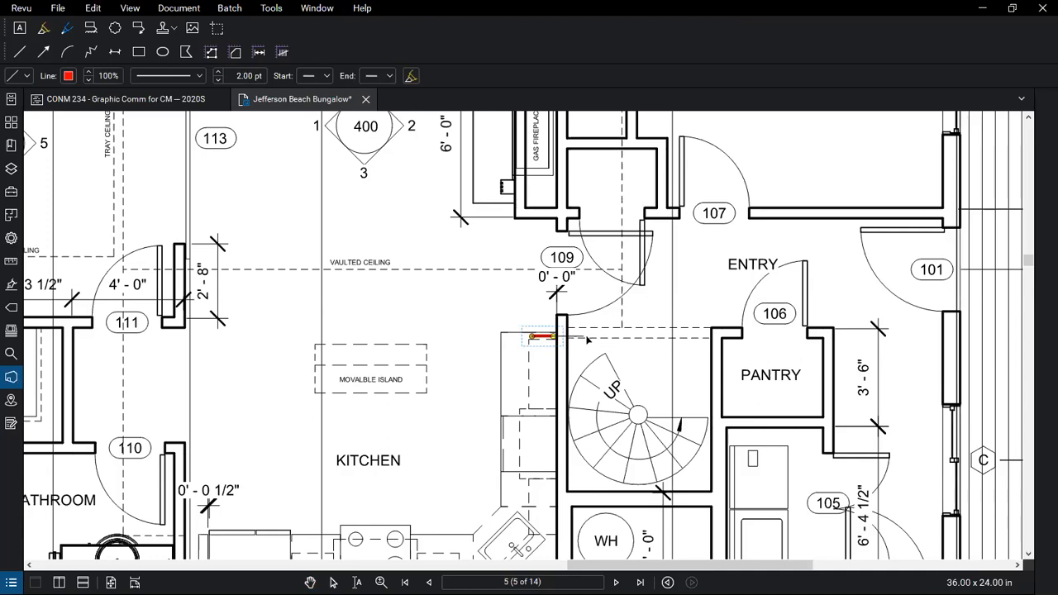
{"action": "left_click_drag", "start_coordinate": [582, 343], "coordinate": [584, 337]}
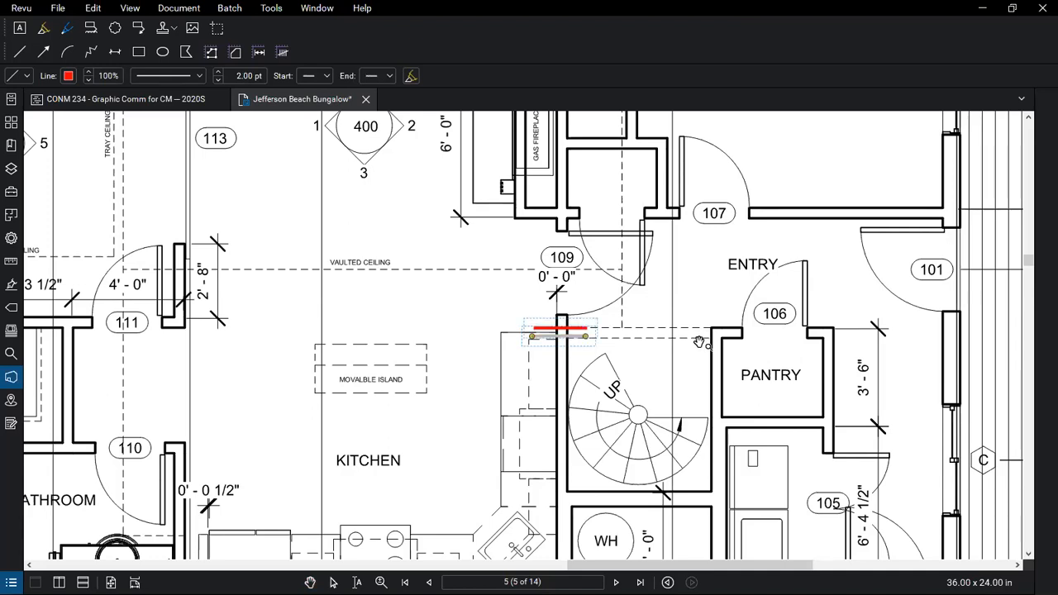
{"action": "key", "text": "v"}
{"action": "scroll", "coordinate": [724, 420], "scroll_direction": "down", "scroll_amount": 2}
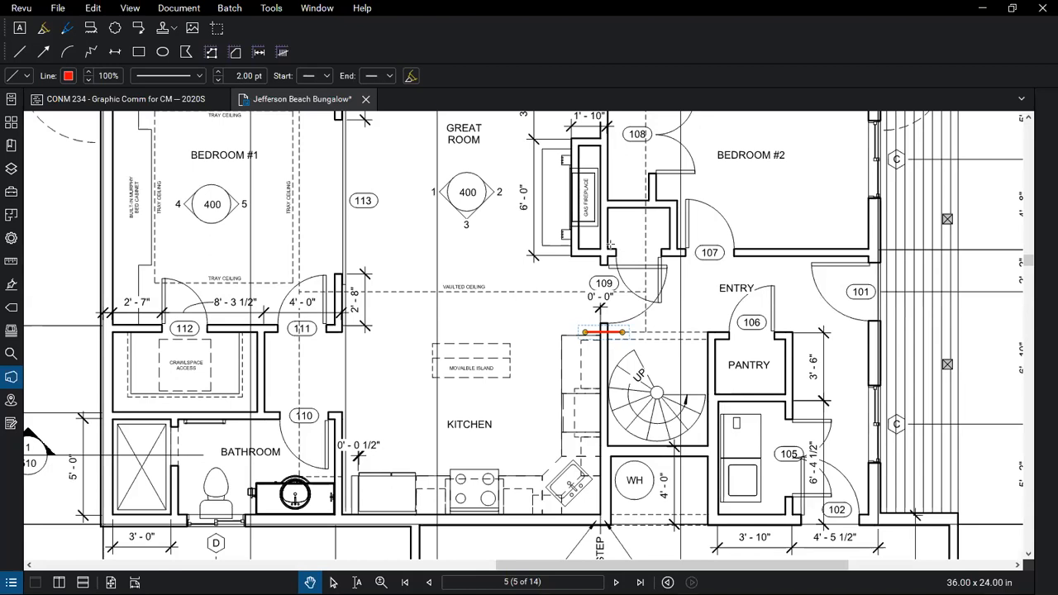
- Mark the wall between the fireplace and the closet with two short vertical red lines, one near door 109 and one above it
{"action": "key", "text": "l"}
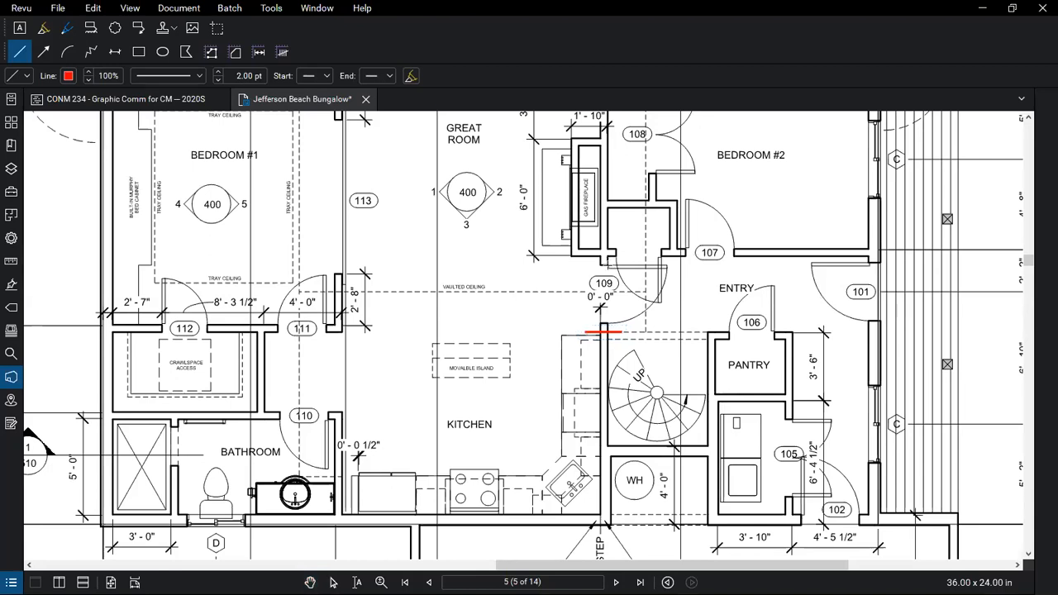
{"action": "left_click_drag", "start_coordinate": [608, 241], "coordinate": [608, 270]}
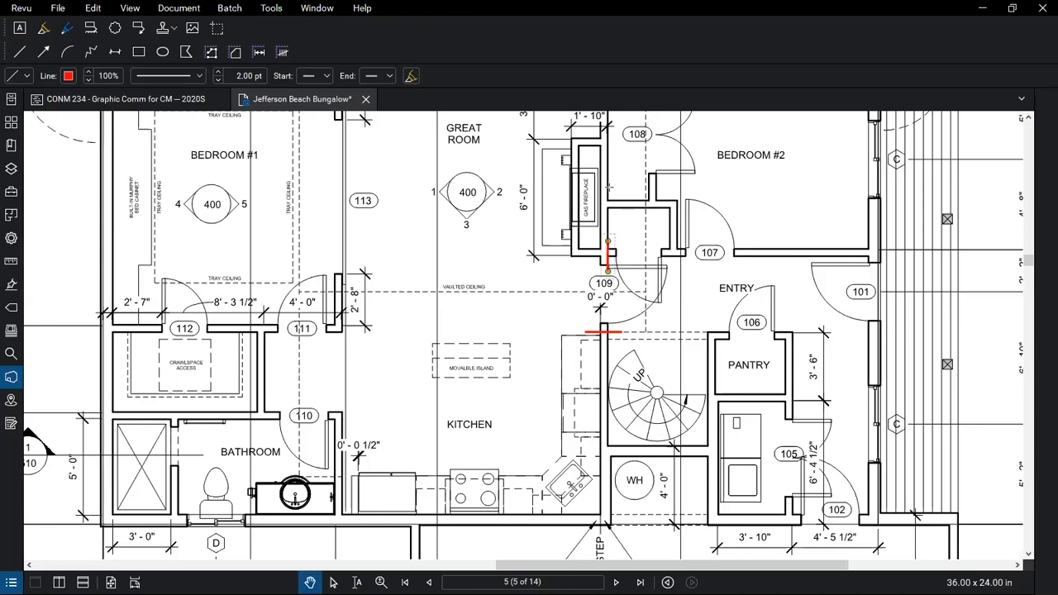
{"action": "key", "text": "l"}
{"action": "mouse_move", "coordinate": [609, 188]}
{"action": "left_mouse_down"}
{"action": "mouse_move", "coordinate": [609, 233]}
{"action": "mouse_move", "coordinate": [609, 214]}
{"action": "left_mouse_up"}
{"action": "scroll", "coordinate": [651, 330], "scroll_direction": "down", "scroll_amount": 2}
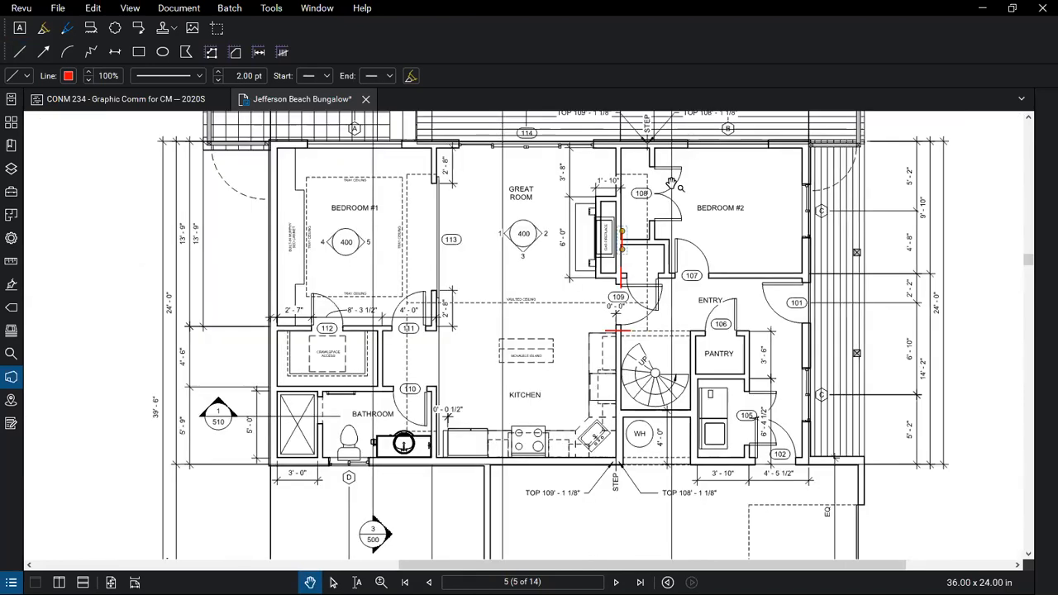
- Examine the marked walls around Bedroom #2 and the entry, and compare them with the interior wall framing in the SketchUp model
{"action": "scroll", "coordinate": [635, 130], "scroll_direction": "up", "scroll_amount": 1}
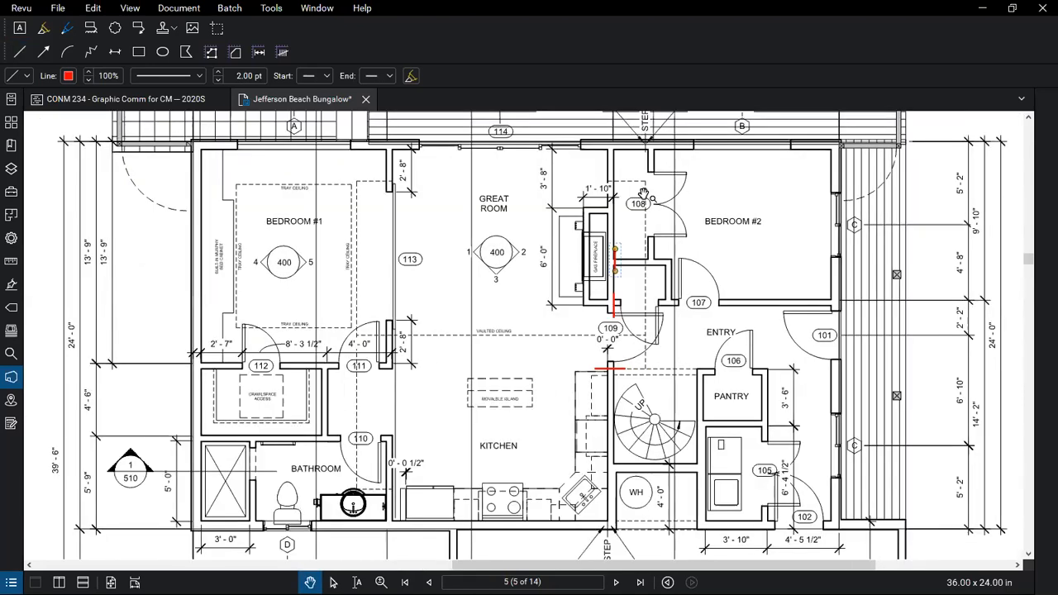
{"action": "scroll", "coordinate": [653, 132], "scroll_direction": "up", "scroll_amount": 1}
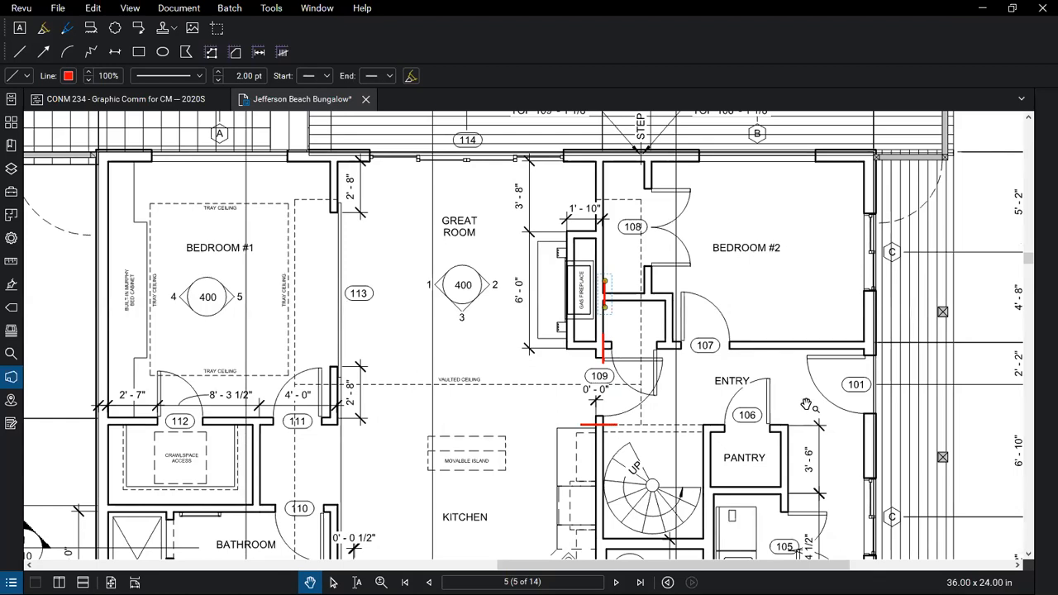
{"action": "scroll", "coordinate": [776, 357], "scroll_direction": "down", "scroll_amount": 1}
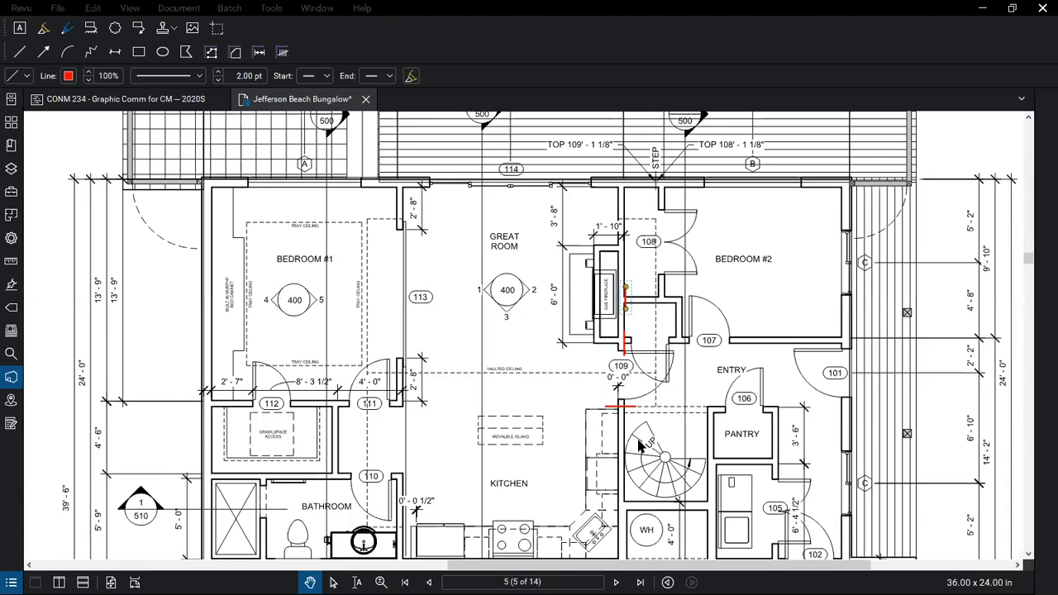
{"action": "key", "text": "alt+Tab"}
{"action": "scroll", "coordinate": [762, 425], "scroll_direction": "up", "scroll_amount": 1}
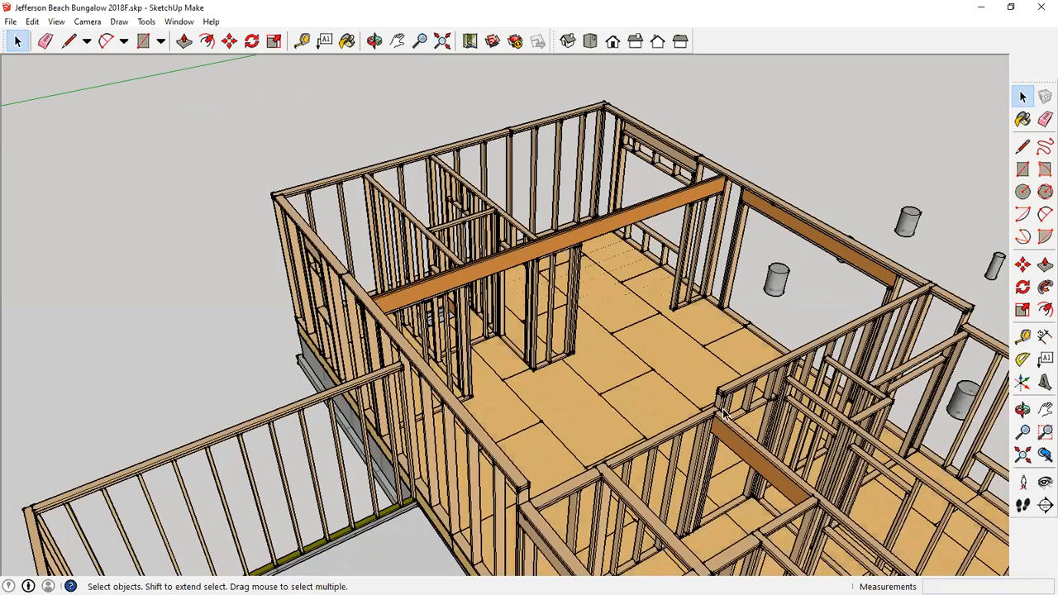
{"action": "scroll", "coordinate": [692, 413], "scroll_direction": "up", "scroll_amount": 2}
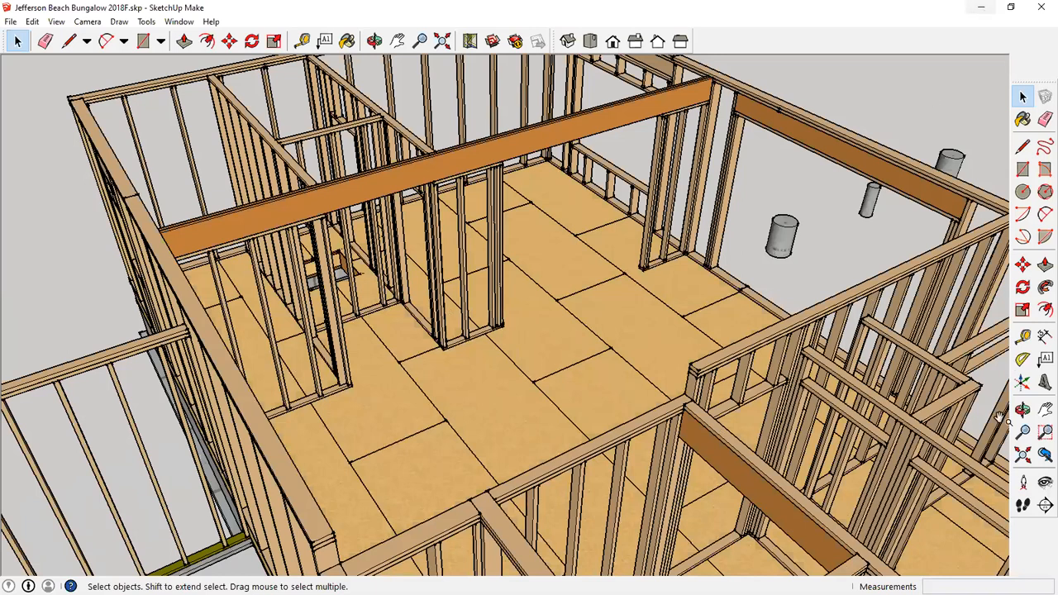
- Switch to Revit and start the Wall command with the 2 x 4 - Exterior Garage Wall type, reviewing the available basic wall types
{"action": "left_click", "coordinate": [980, 8]}
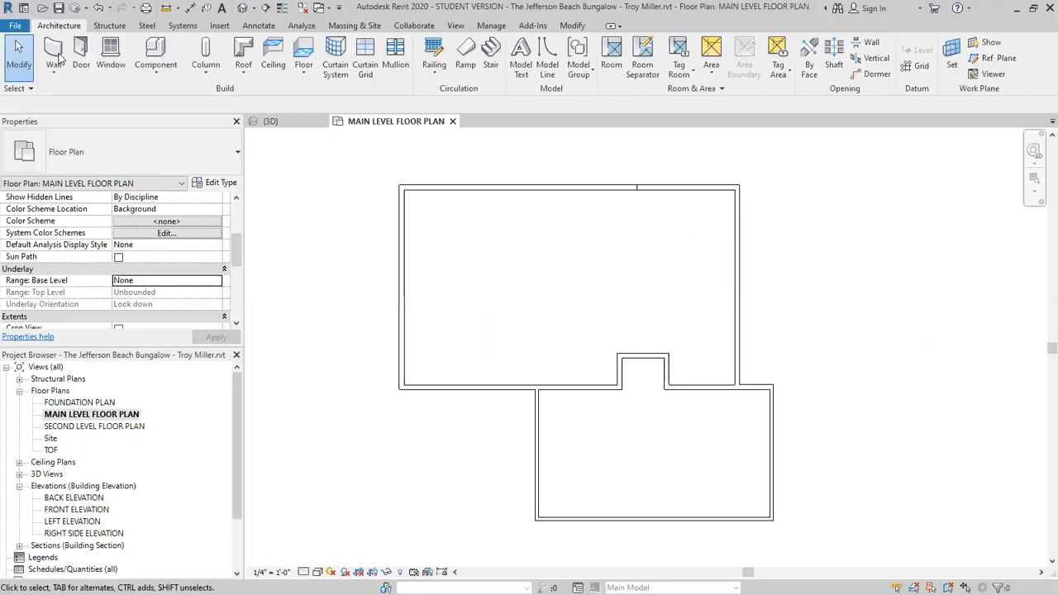
{"action": "left_click", "coordinate": [58, 56]}
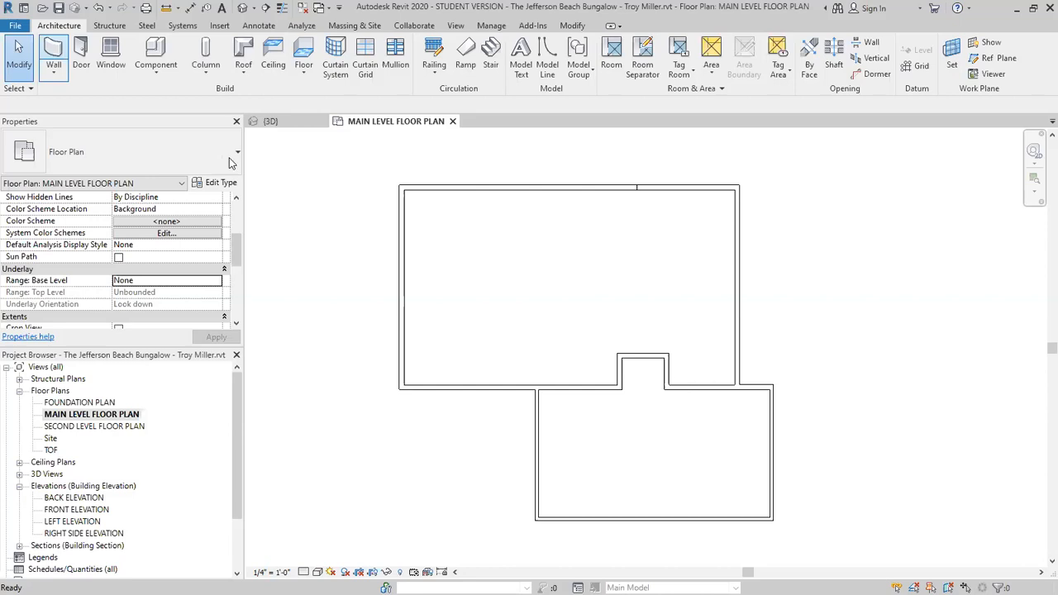
{"action": "left_click", "coordinate": [254, 121]}
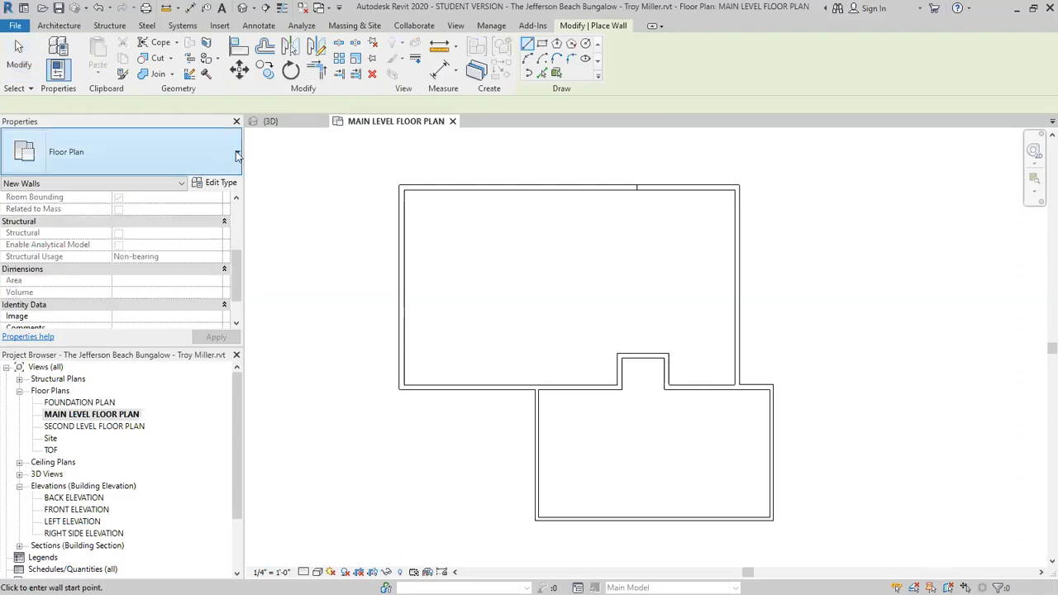
{"action": "left_click", "coordinate": [236, 156]}
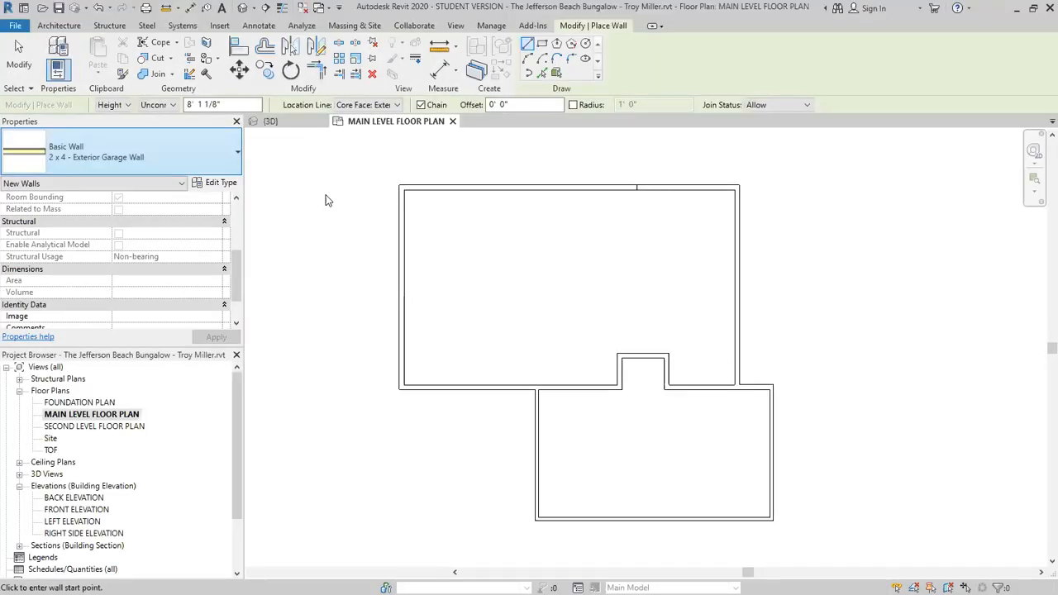
{"action": "left_click", "coordinate": [235, 157]}
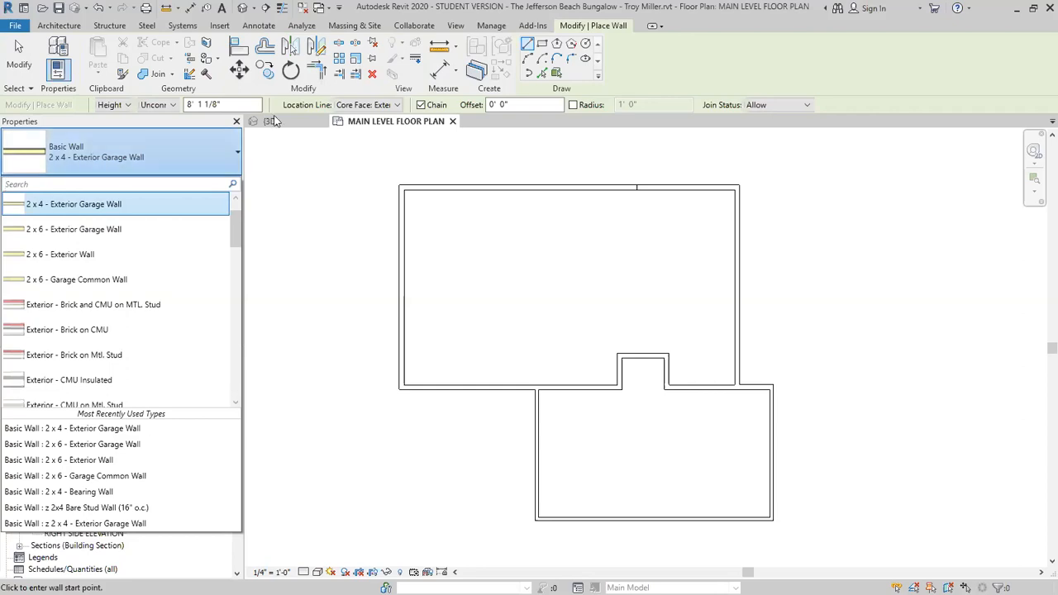
{"action": "left_click", "coordinate": [200, 160]}
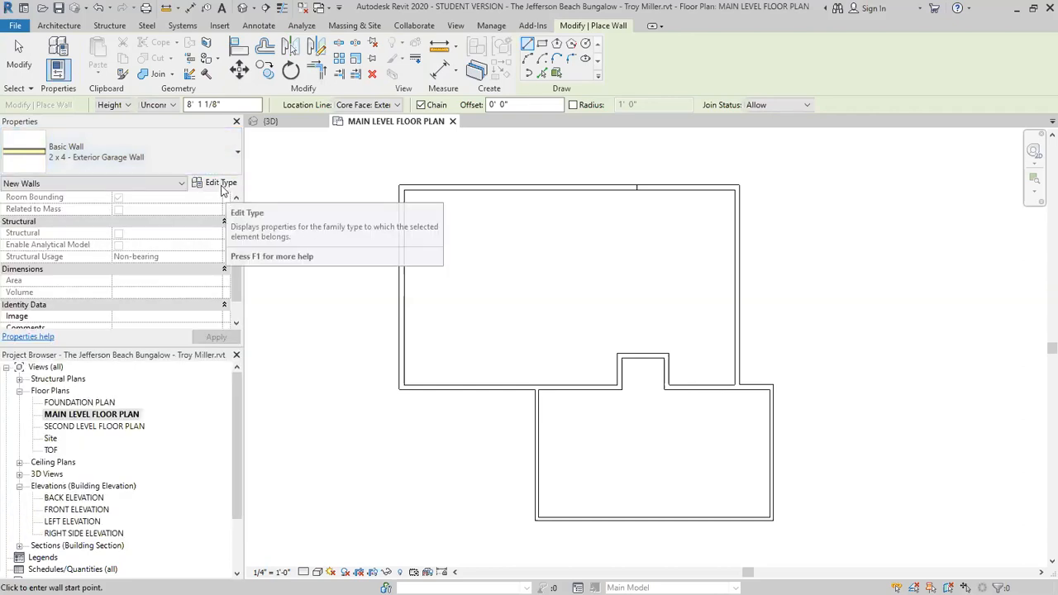
- Duplicate the 2 x 4 - Exterior Garage Wall type under the name "2 x 4 - Interior Wall"
{"action": "left_click", "coordinate": [220, 188]}
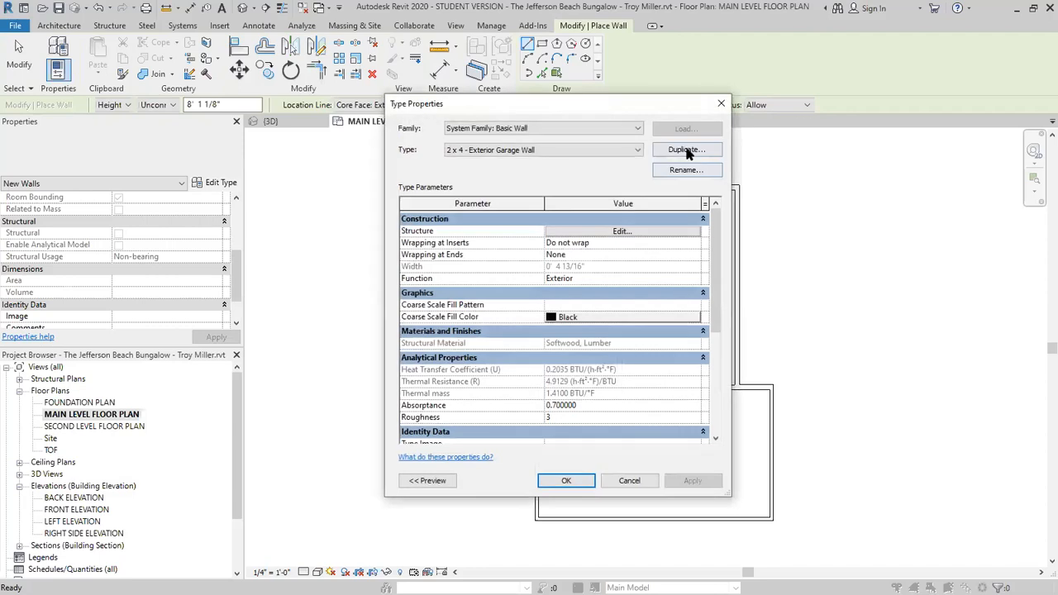
{"action": "left_click", "coordinate": [687, 149]}
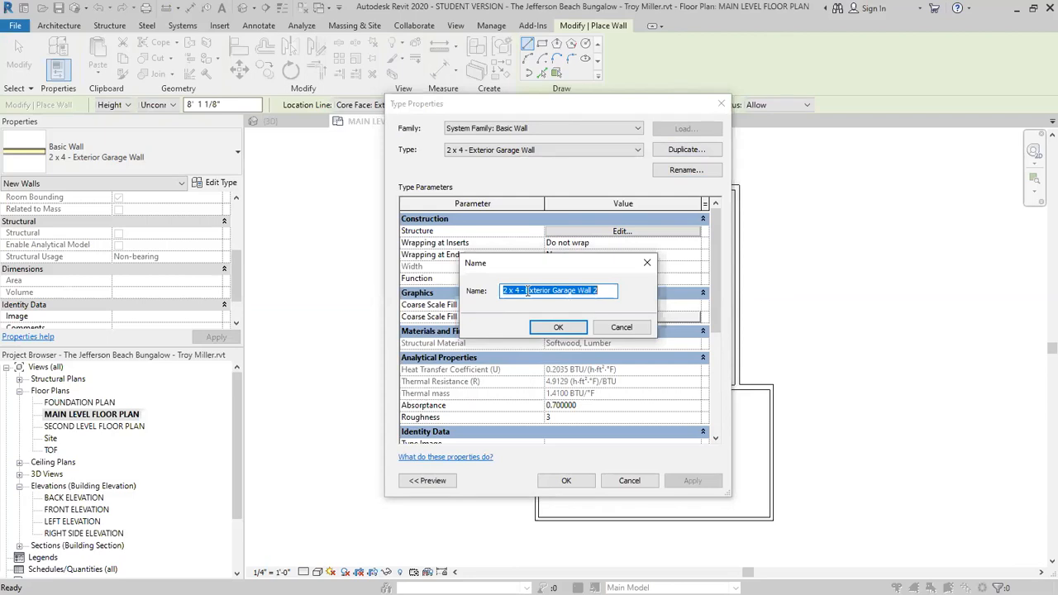
{"action": "left_click", "coordinate": [523, 291]}
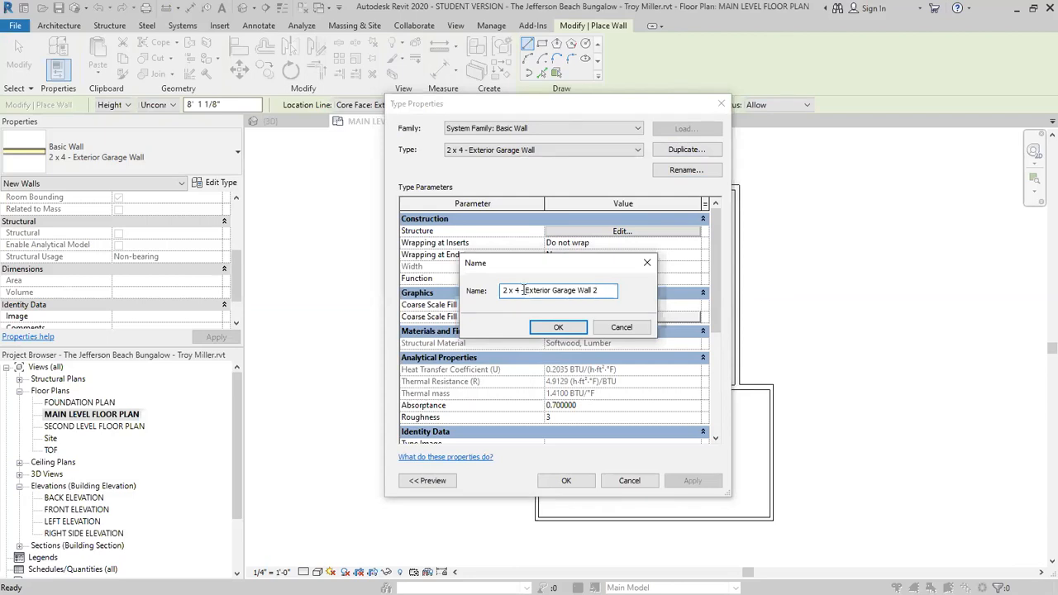
{"action": "left_click", "coordinate": [579, 290], "text": "shift"}
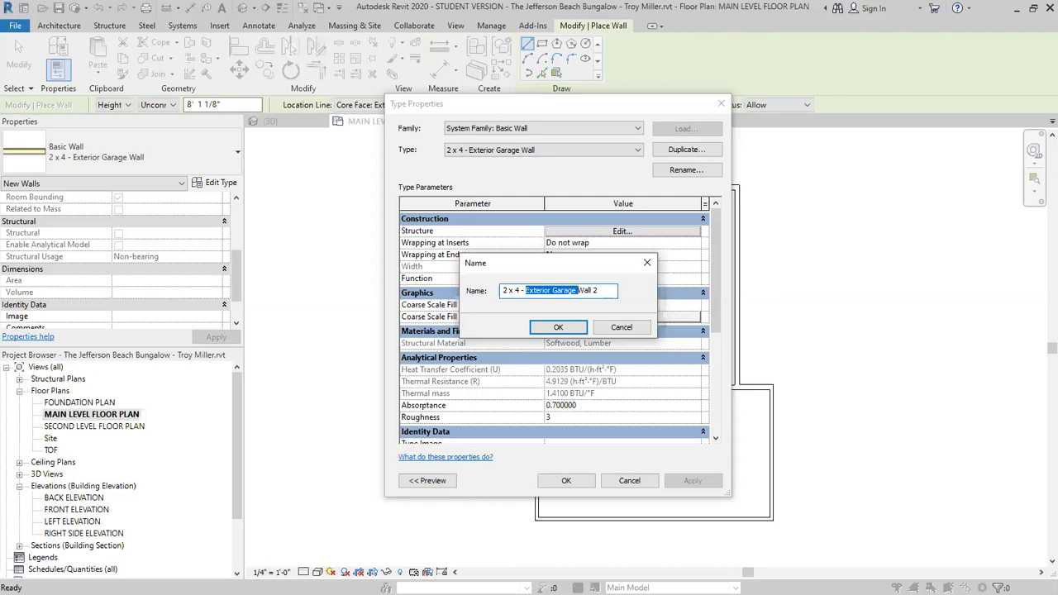
{"action": "type", "text": "Interior"}
{"action": "left_click", "coordinate": [558, 327]}
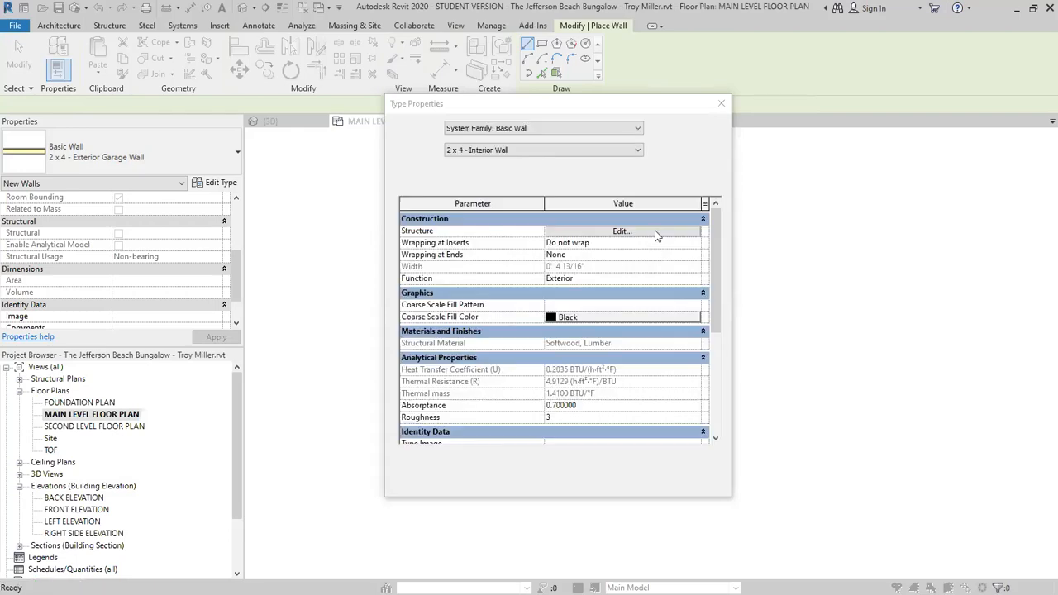
- Delete the plywood Substrate [2] layer from the structure of the 2 x 4 - Interior Wall type
{"action": "left_click", "coordinate": [653, 230]}
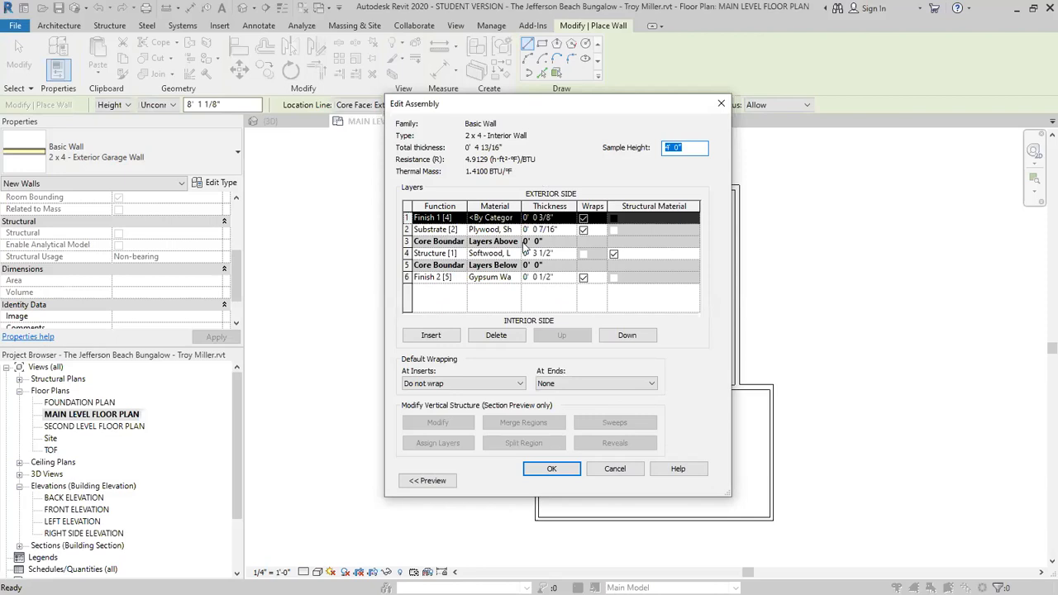
{"action": "left_click", "coordinate": [408, 229]}
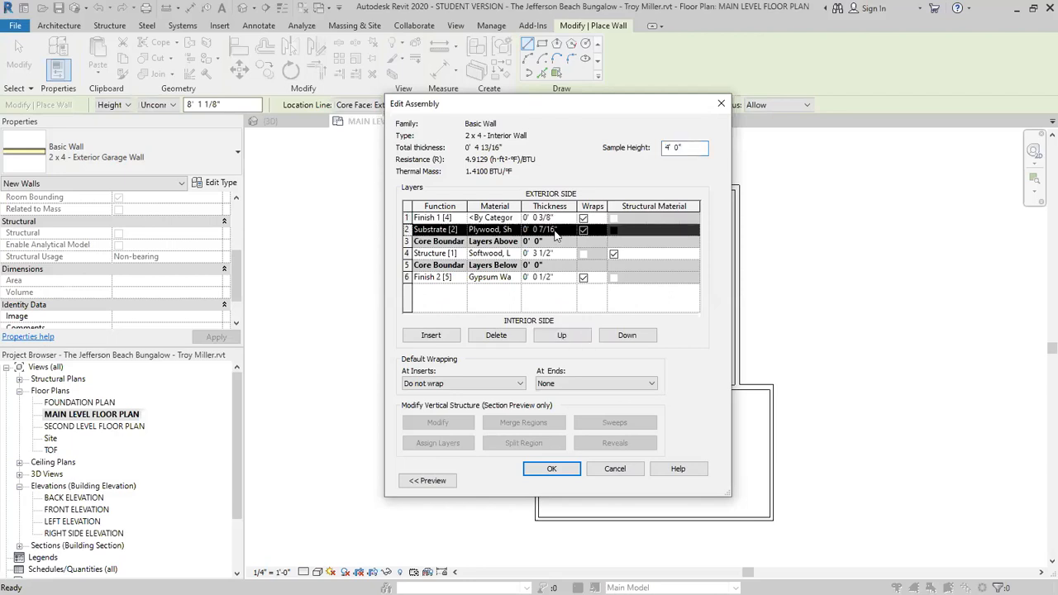
{"action": "left_click", "coordinate": [494, 337]}
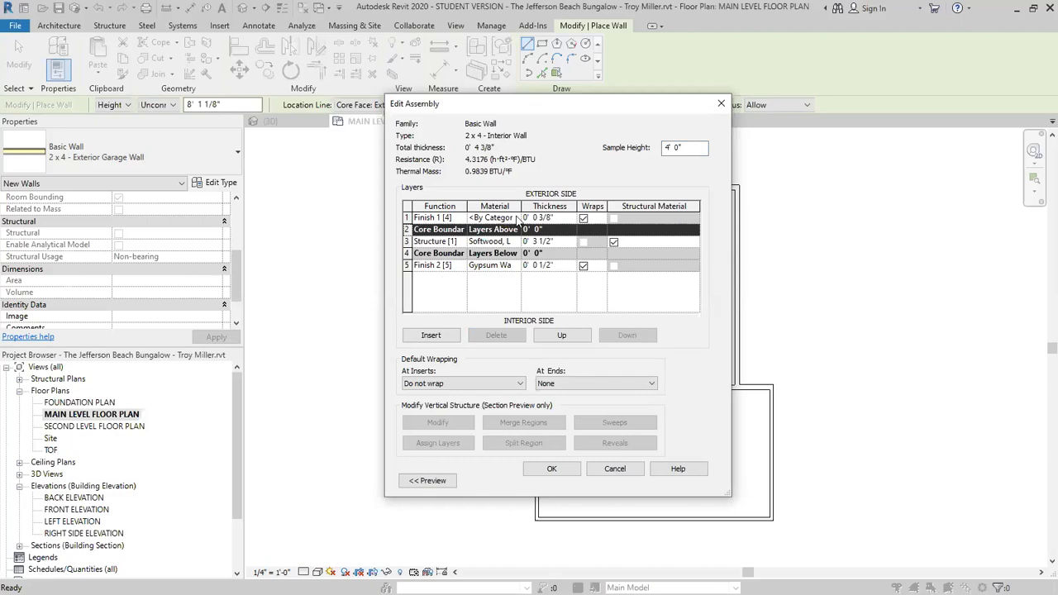
- Assign the Gypsum Wall Board material to the Finish 1 [4] layer of the 2 x 4 - Interior Wall type
{"action": "left_click", "coordinate": [514, 217]}
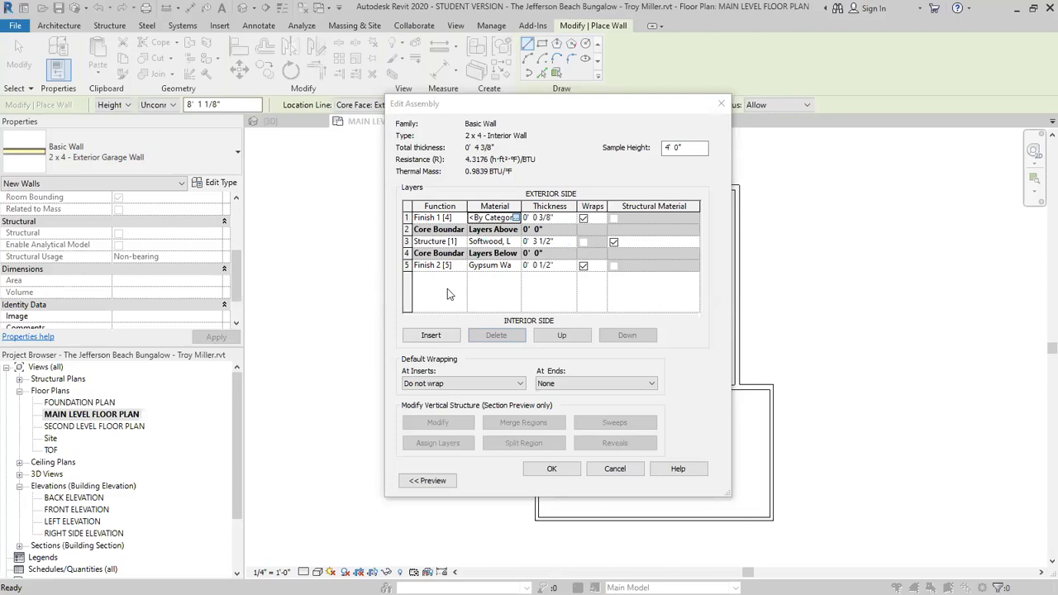
{"action": "left_click", "coordinate": [535, 219]}
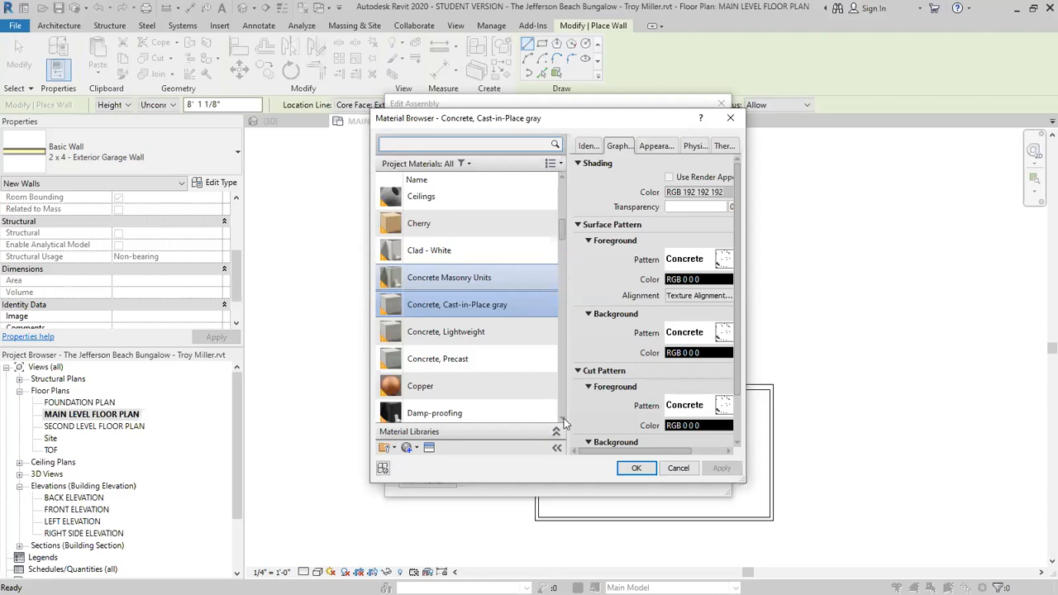
{"action": "scroll", "coordinate": [566, 419], "scroll_direction": "down", "scroll_amount": 3}
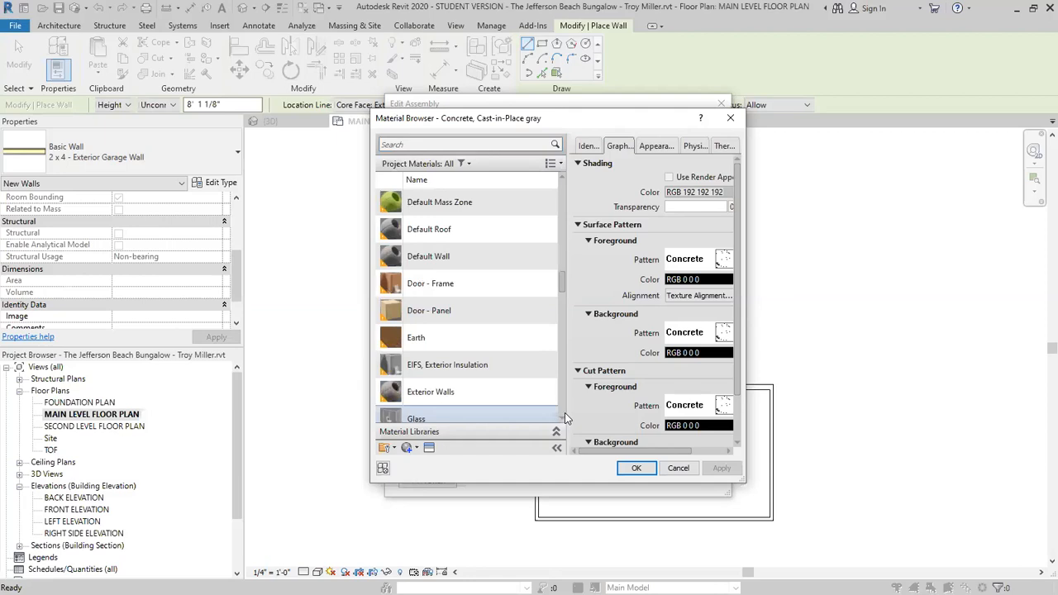
{"action": "scroll", "coordinate": [565, 412], "scroll_direction": "down", "scroll_amount": 1}
{"action": "scroll", "coordinate": [488, 389], "scroll_direction": "down", "scroll_amount": 2}
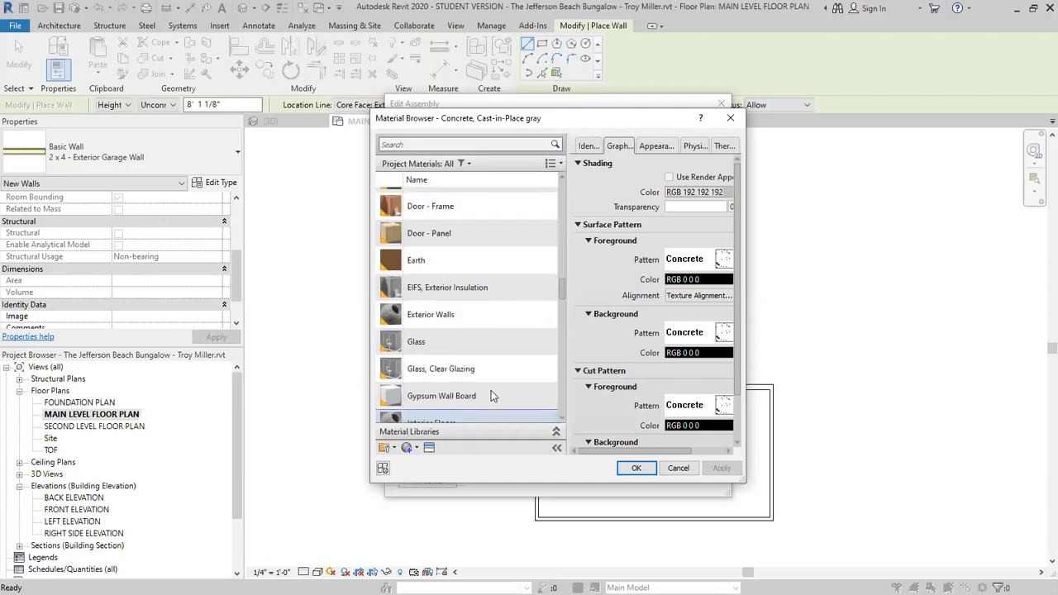
{"action": "left_click", "coordinate": [491, 394]}
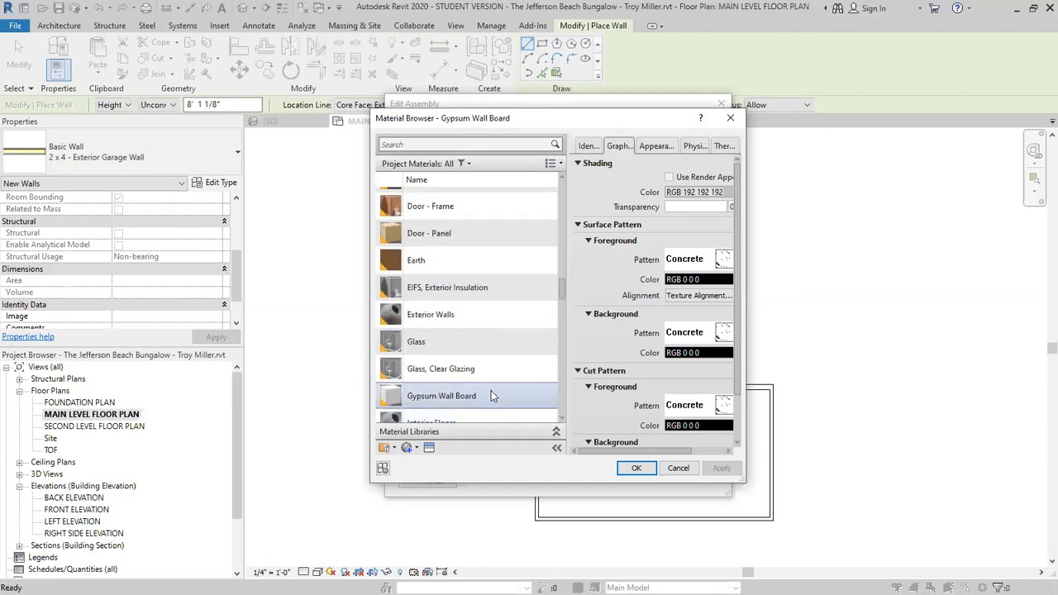
{"action": "left_click", "coordinate": [638, 468]}
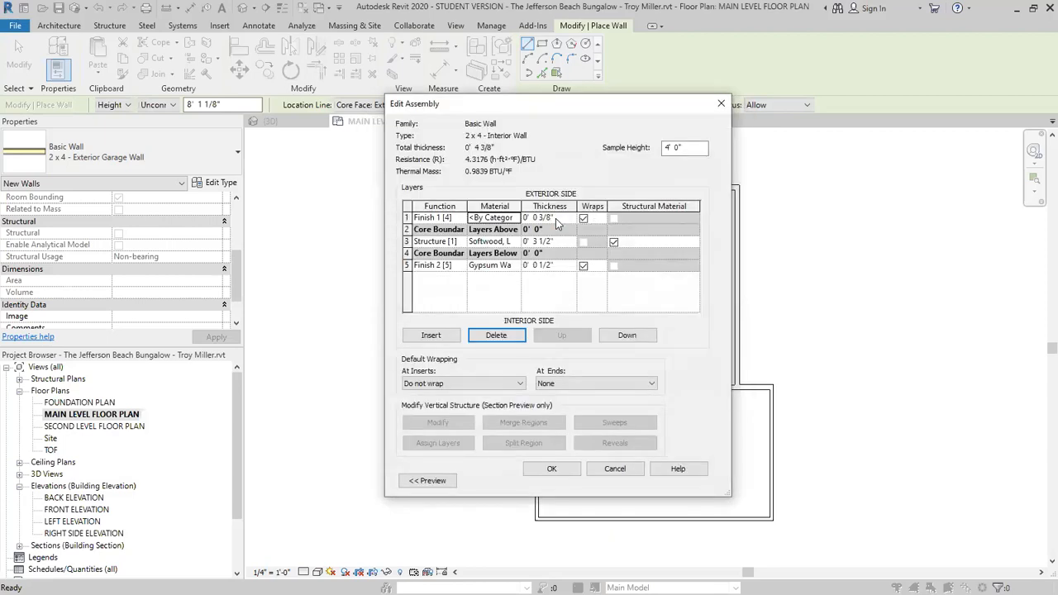
- Set the Finish 1 [4] layer's thickness to 0.5" and accept the 2 x 4 - Interior Wall type
{"action": "left_click_drag", "start_coordinate": [554, 217], "coordinate": [517, 218]}
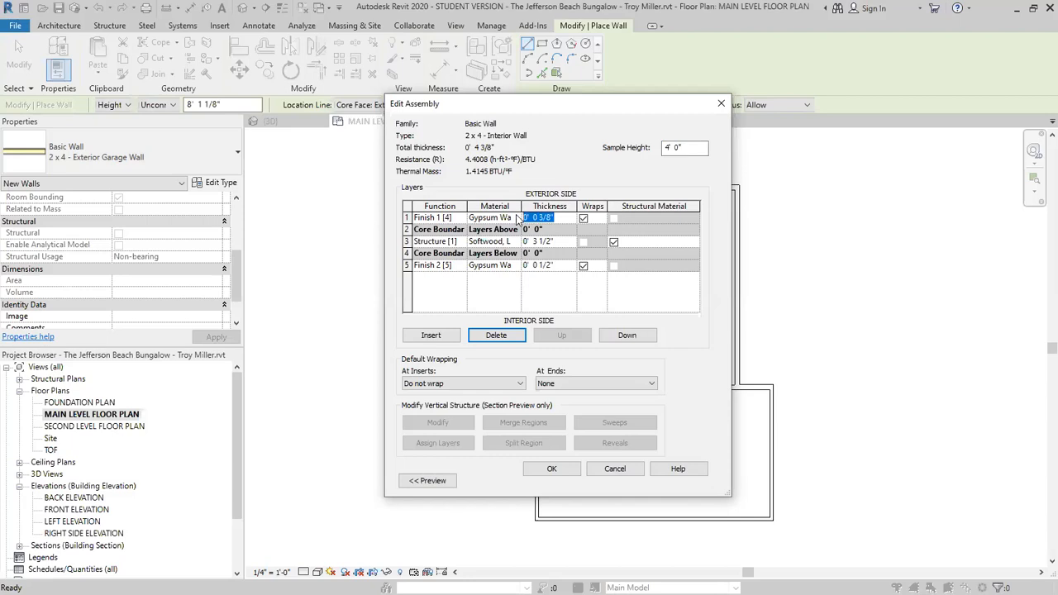
{"action": "type", "text": "0.5"}
{"action": "left_click", "coordinate": [552, 469]}
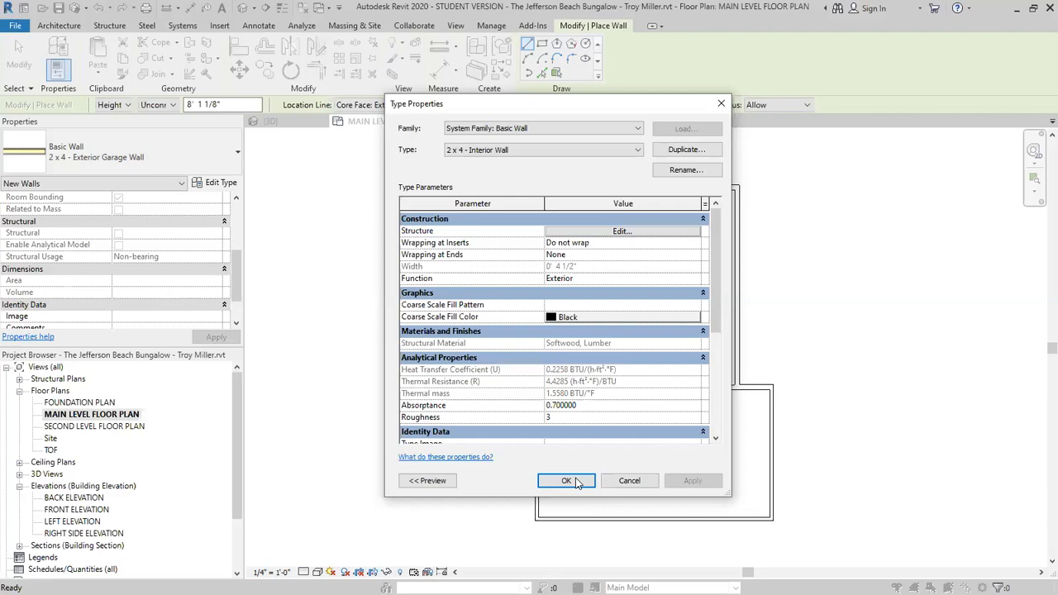
{"action": "left_click", "coordinate": [566, 480]}
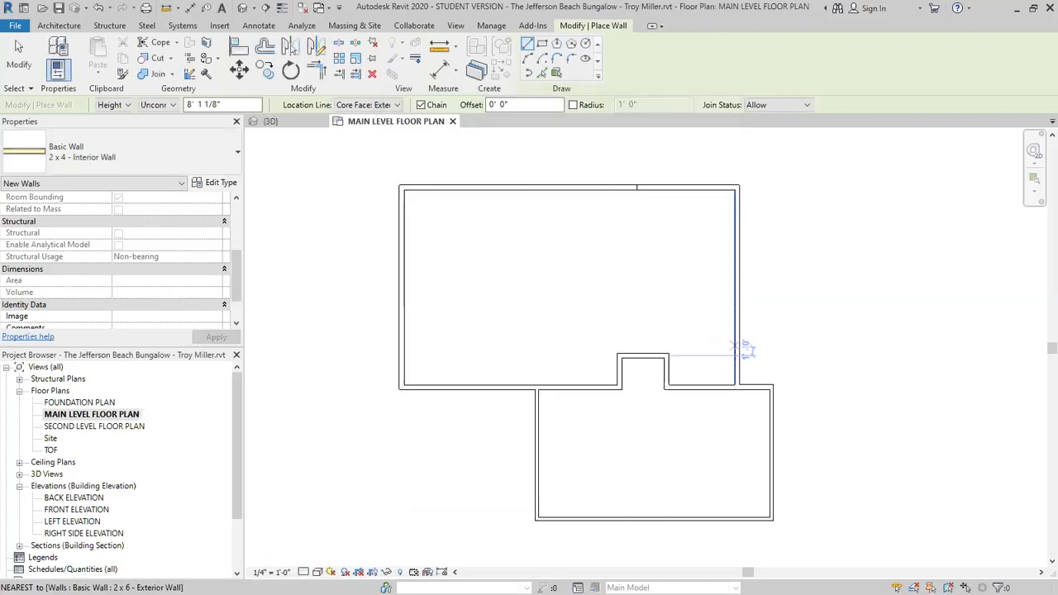
- Check the plans, then draw a horizontal 2 x 4 - Interior Wall inward from the midpoint of the house's right exterior wall
{"action": "key", "text": "alt+Tab"}
{"action": "scroll", "coordinate": [715, 266], "scroll_direction": "up", "scroll_amount": 1}
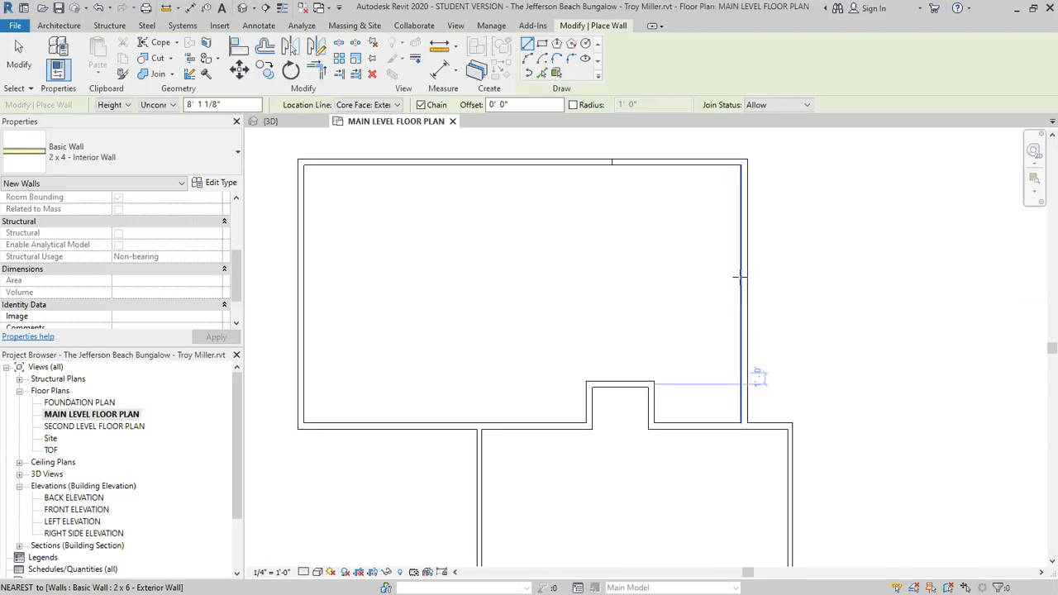
{"action": "left_click", "coordinate": [189, 104]}
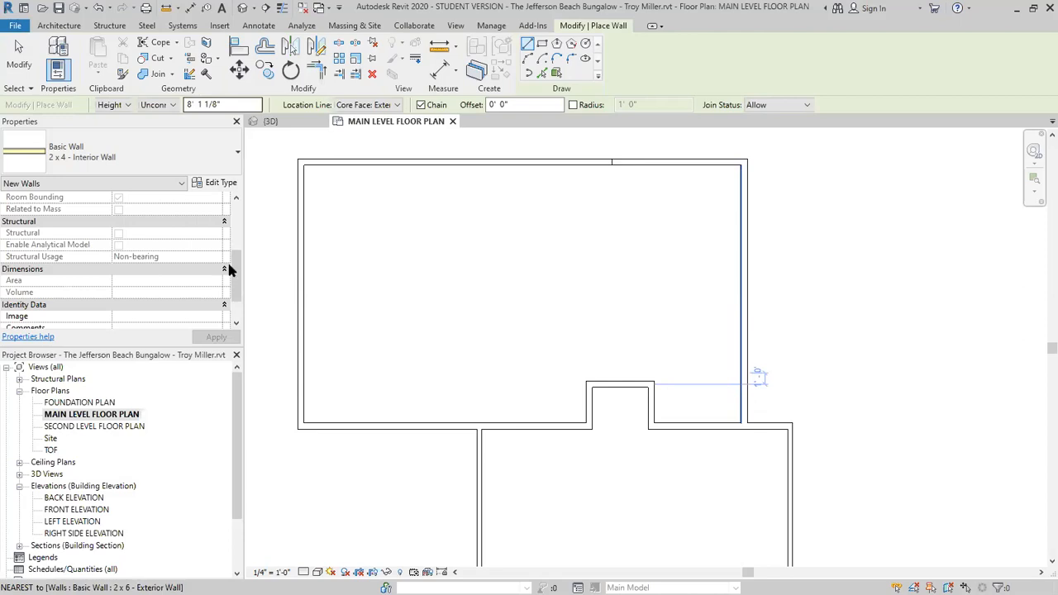
{"action": "scroll", "coordinate": [37, 223], "scroll_direction": "up", "scroll_amount": 5}
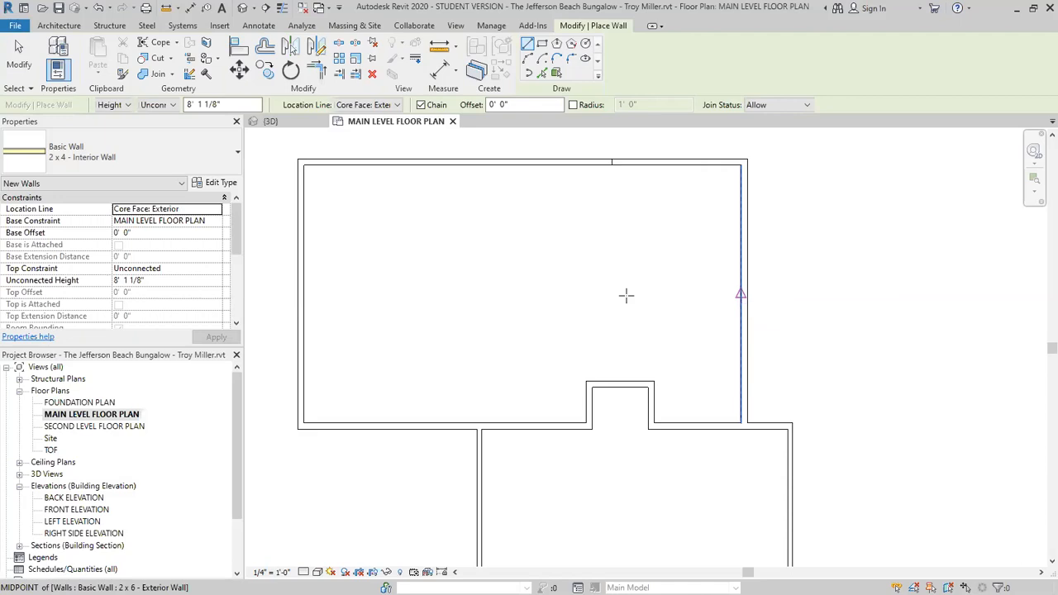
{"action": "left_click", "coordinate": [586, 291]}
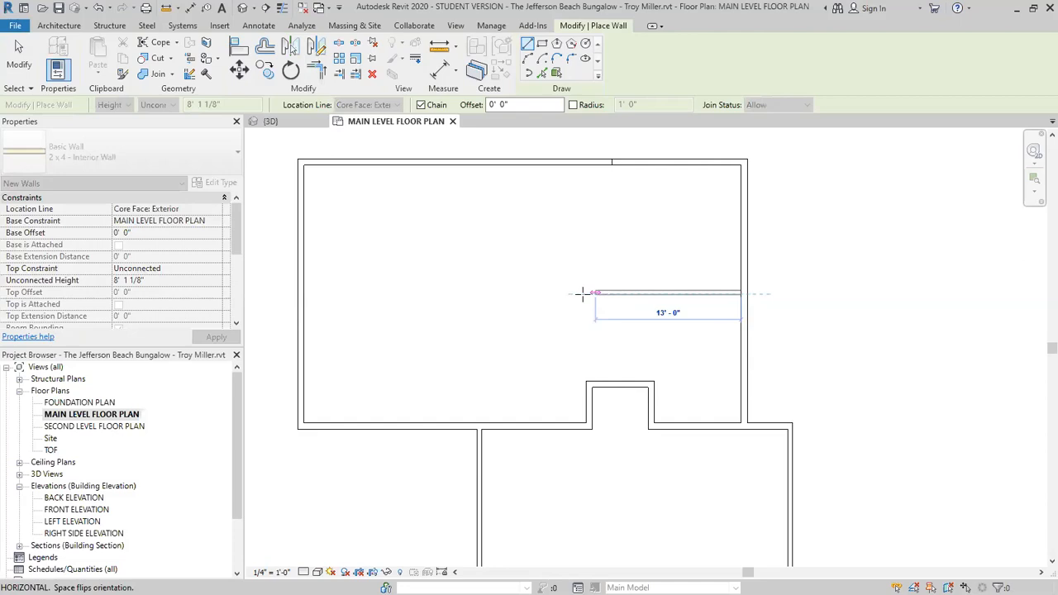
{"action": "left_click", "coordinate": [582, 292]}
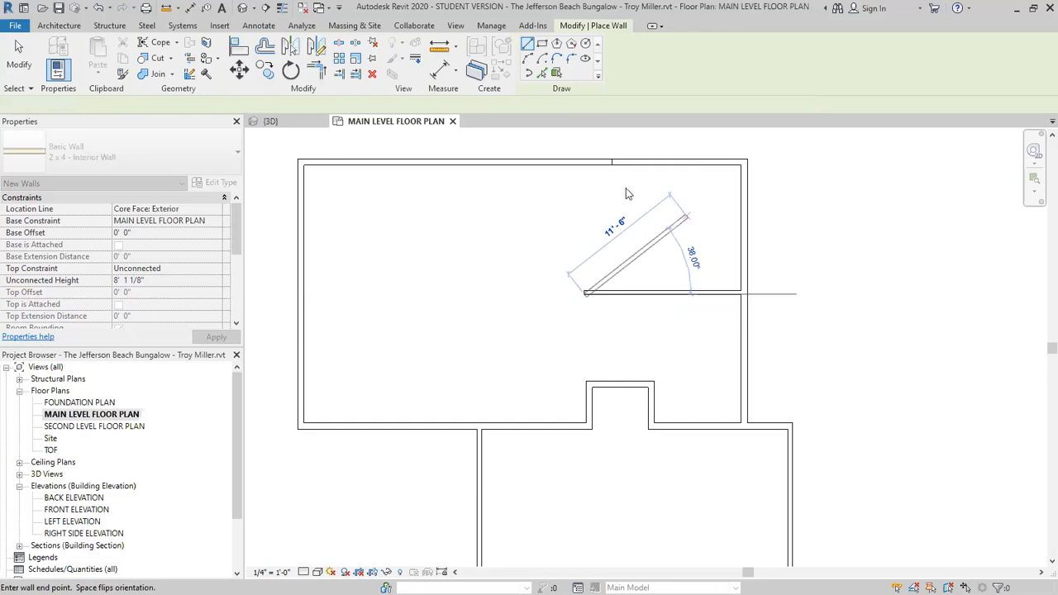
{"action": "key", "text": "Escape"}
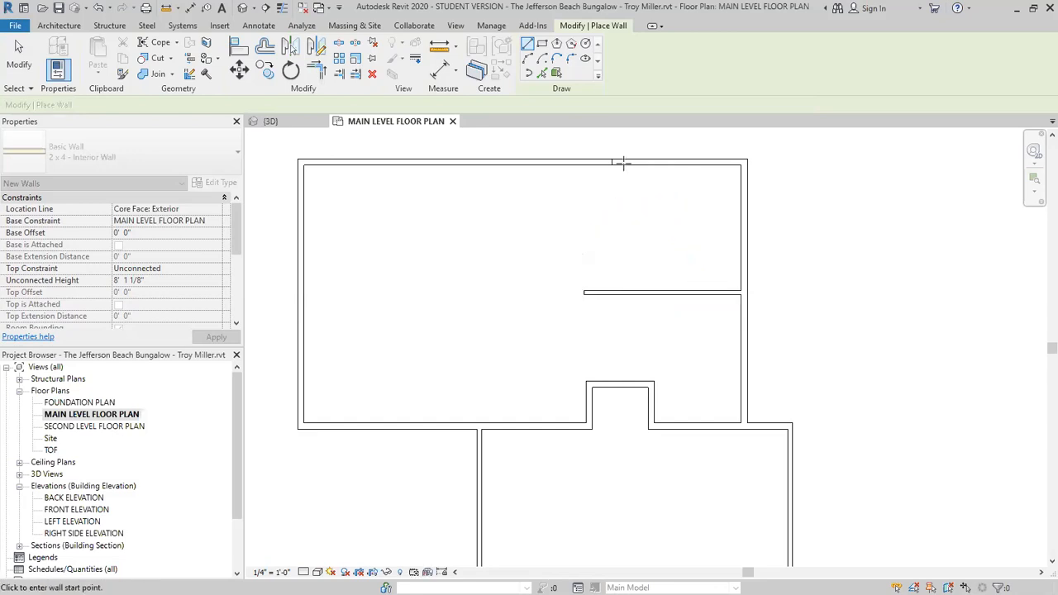
- Enclose the upper-right room with a wall about 8' long down from the upper exterior wall, plus a stepped closet wall joining the horizontal wall
{"action": "left_click", "coordinate": [624, 161]}
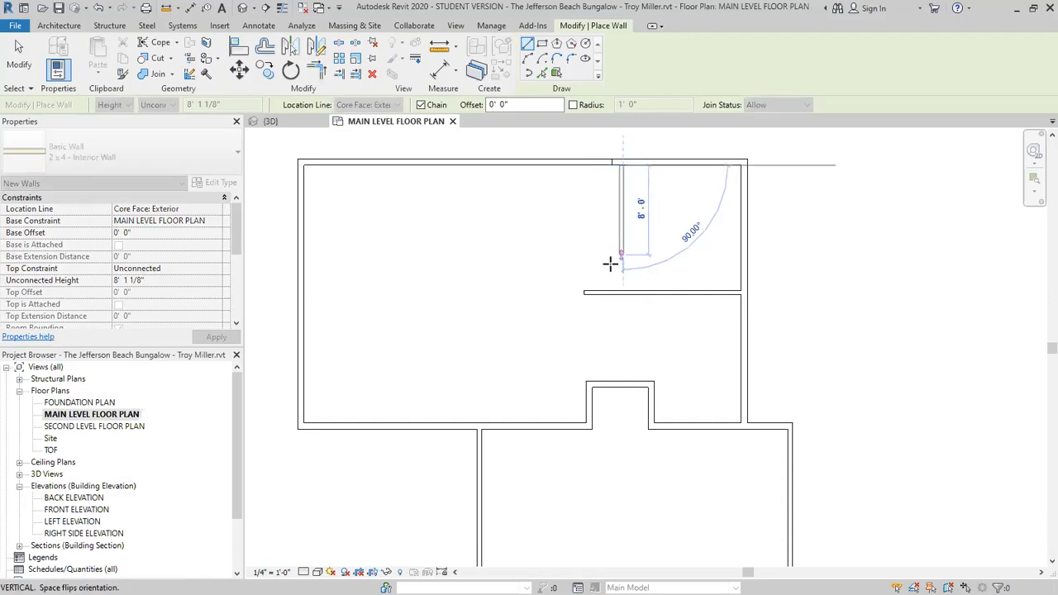
{"action": "left_click", "coordinate": [582, 256]}
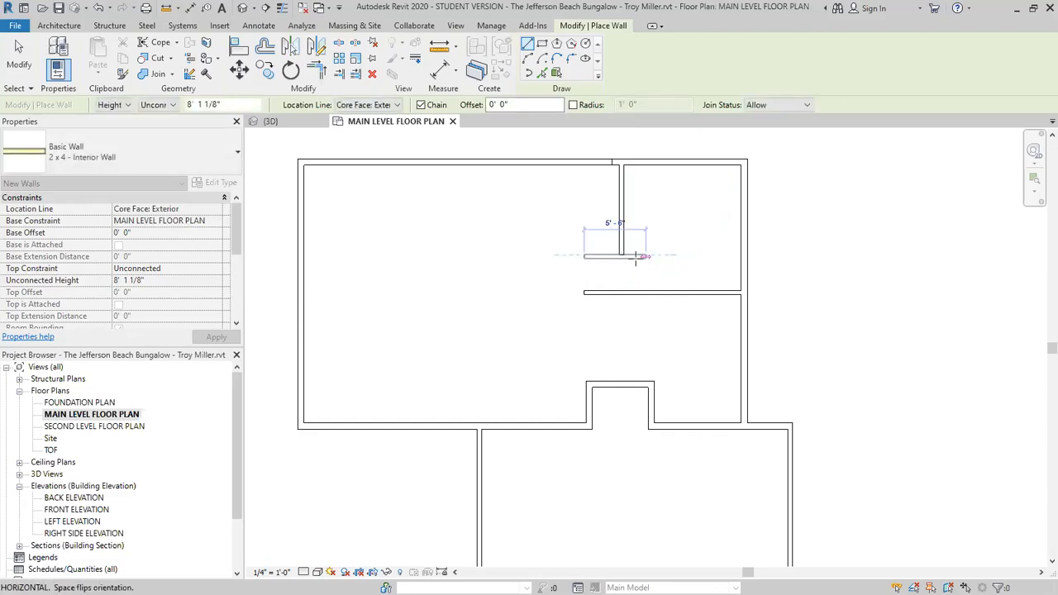
{"action": "left_click", "coordinate": [636, 258]}
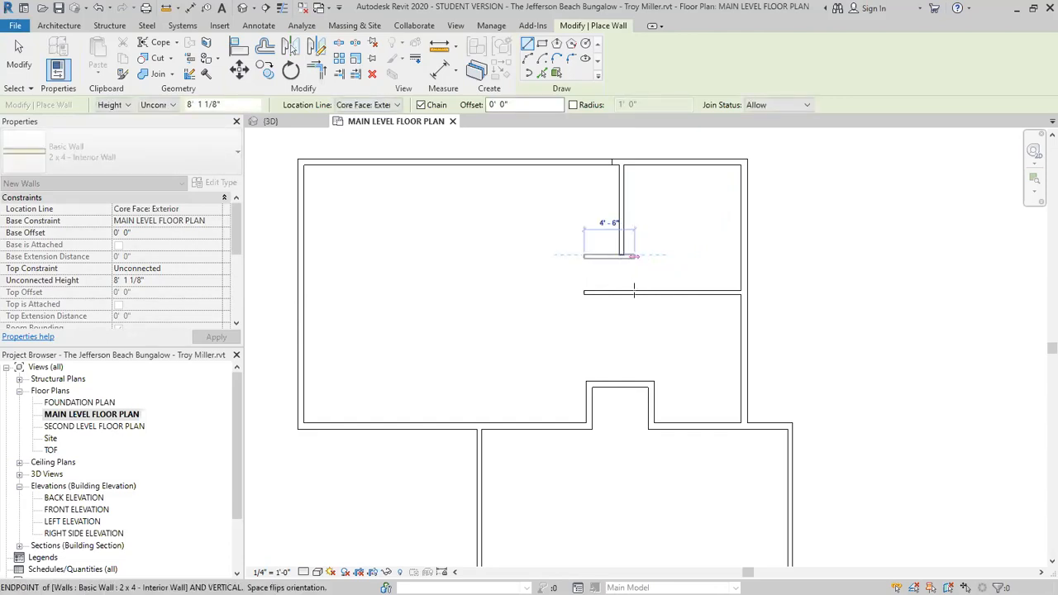
{"action": "left_click", "coordinate": [634, 291]}
{"action": "left_click", "coordinate": [742, 291]}
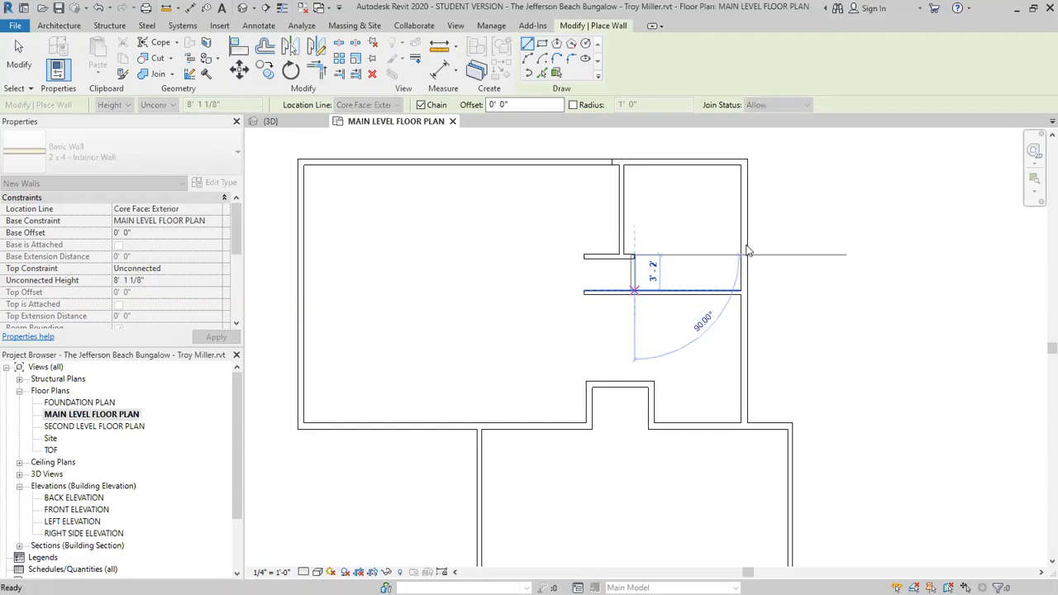
{"action": "scroll", "coordinate": [675, 191], "scroll_direction": "down", "scroll_amount": 1}
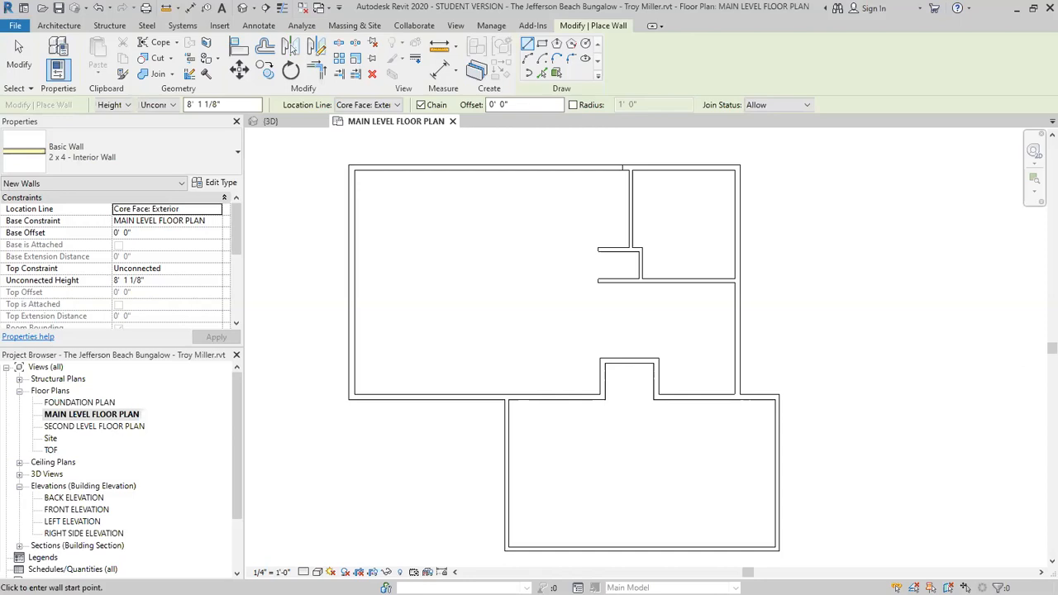
- Draw chained walls above the garage notch: about 4' up, 11'-6" across to the right, and down to the garage common wall
{"action": "left_click", "coordinate": [603, 324]}
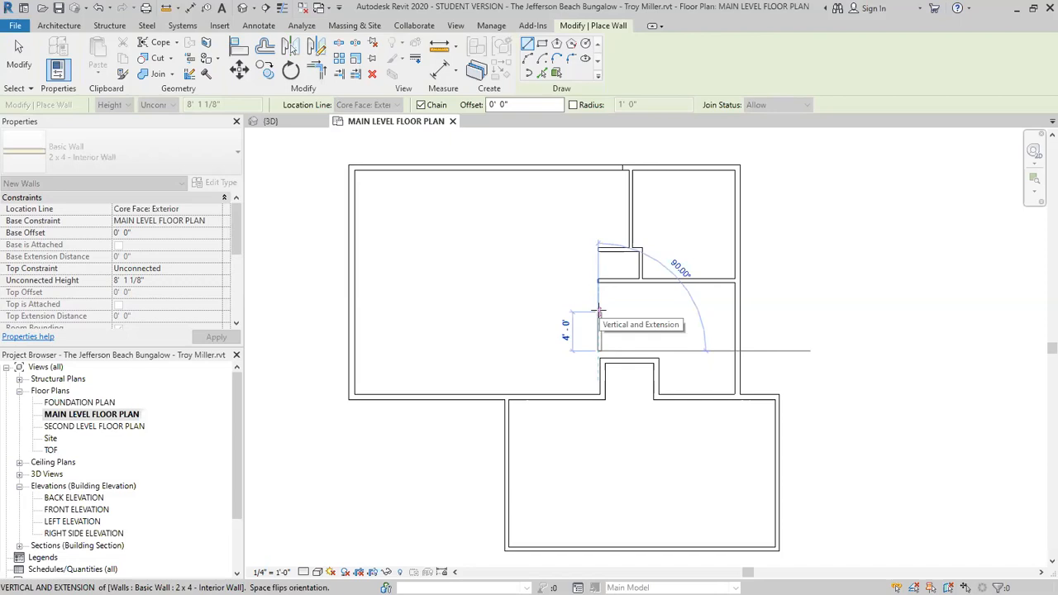
{"action": "left_click", "coordinate": [702, 311]}
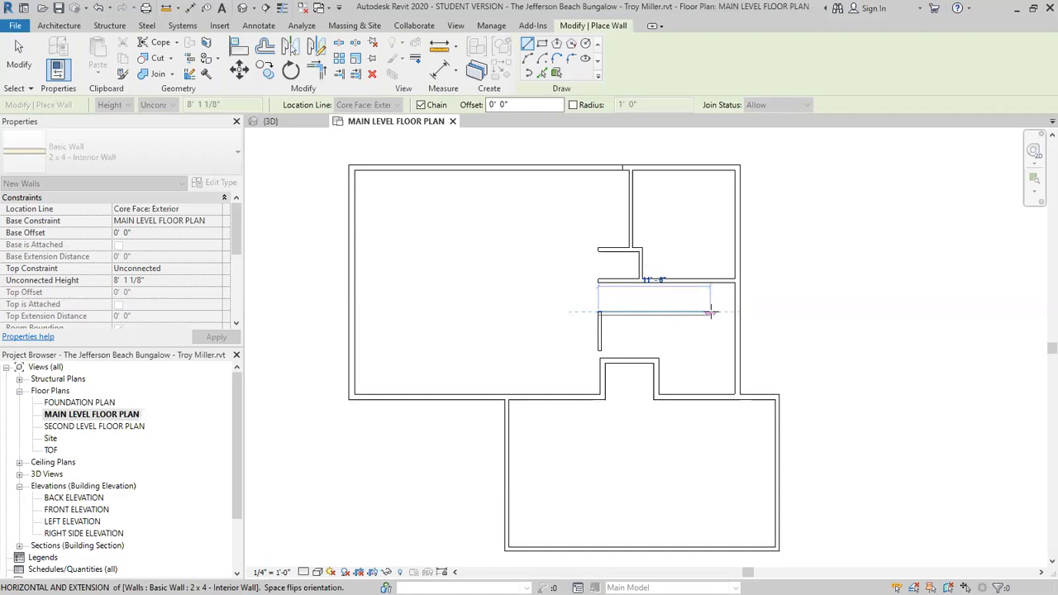
{"action": "left_click", "coordinate": [710, 312]}
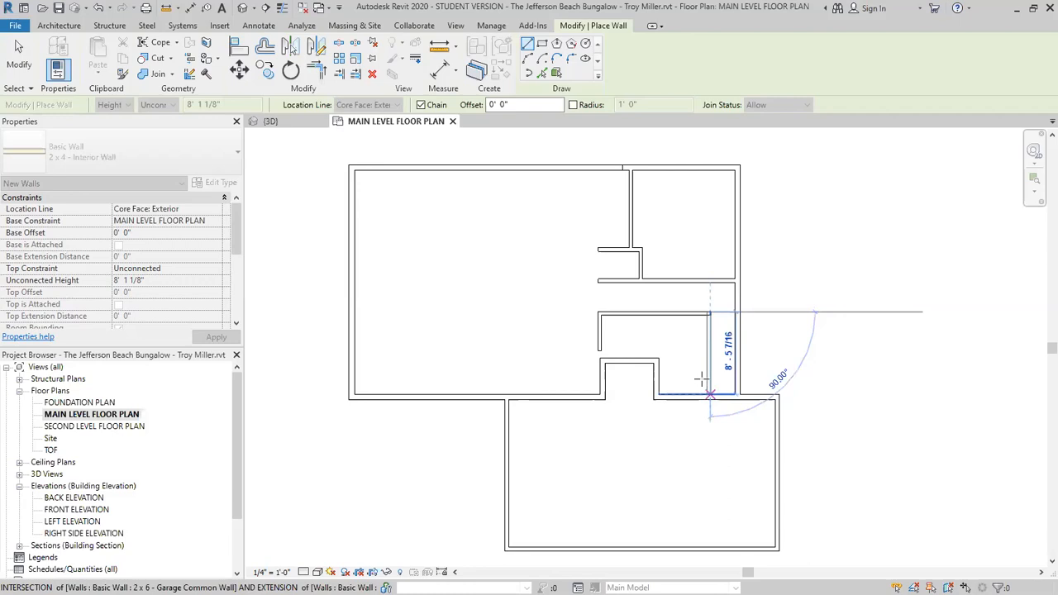
{"action": "left_click", "coordinate": [701, 379]}
{"action": "key", "text": "Escape"}
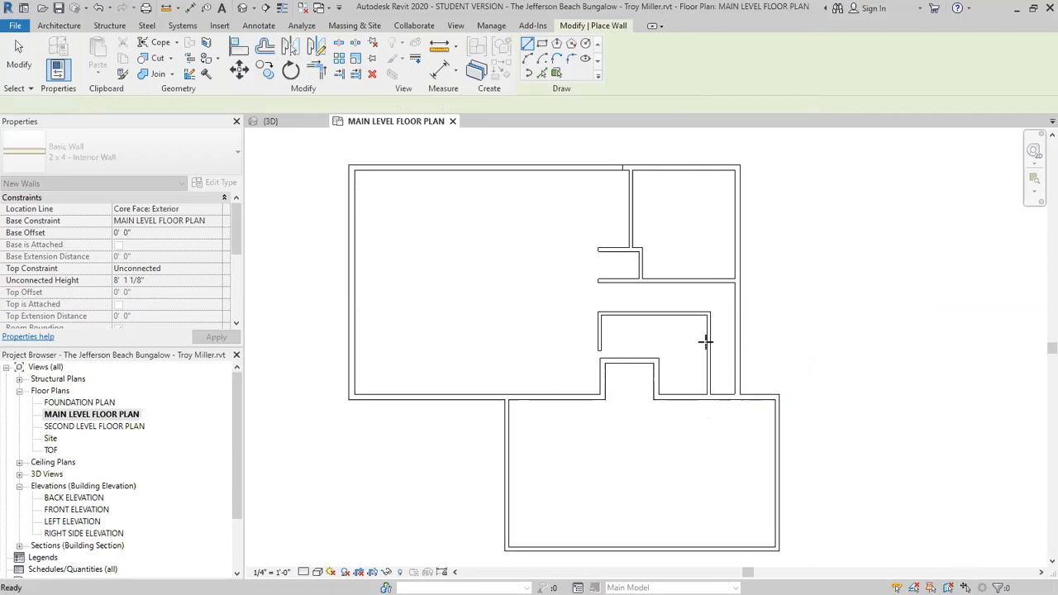
- Add a small closet inside the new room with a wall about 5' across from its right wall and up to its upper wall
{"action": "left_click", "coordinate": [668, 341]}
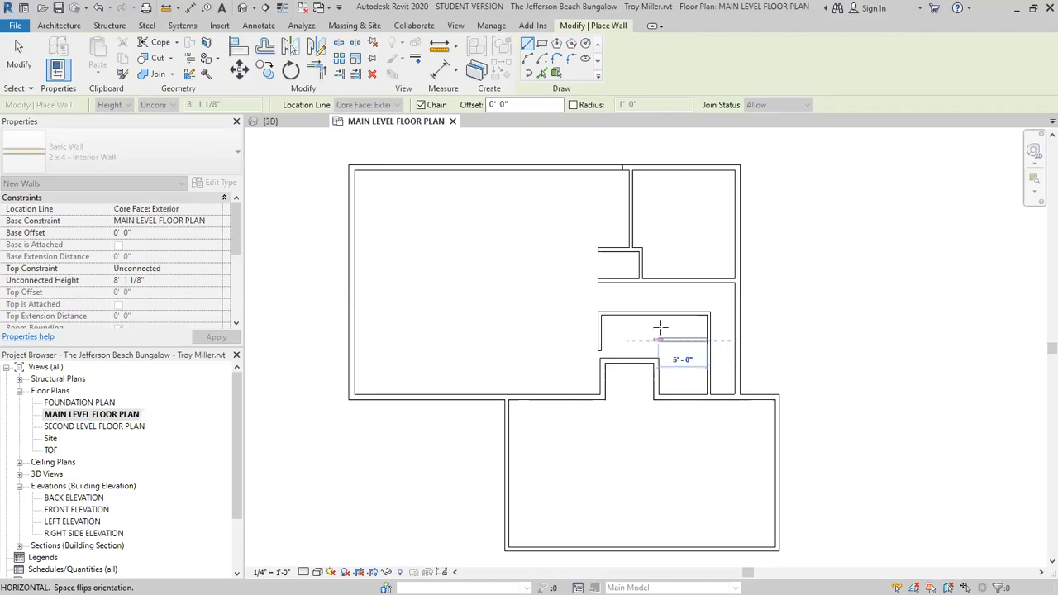
{"action": "left_click", "coordinate": [660, 313]}
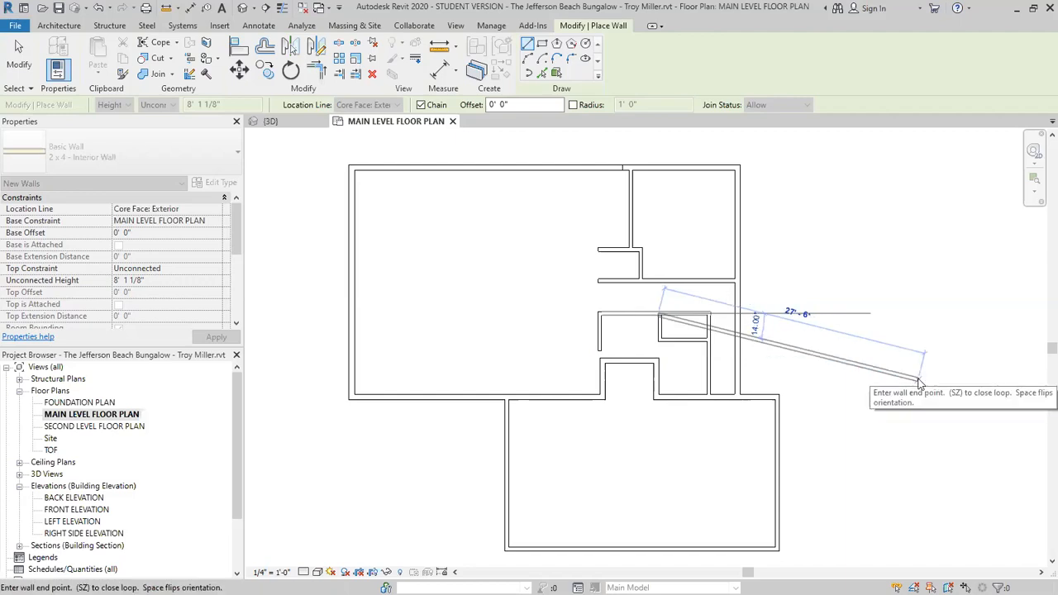
{"action": "key", "text": "Escape"}
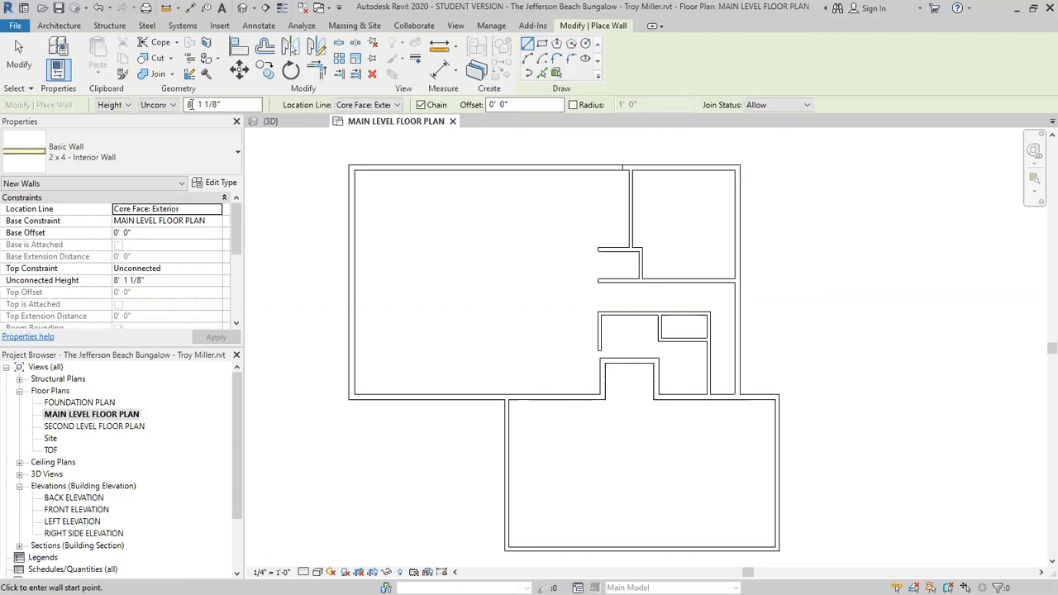
- Set the wall height to 9' 1 1/8" and draw a vertical wall from the upper exterior wall down past the horizontal wall's open end
{"action": "key", "text": "BackSpace"}
{"action": "type", "text": "9"}
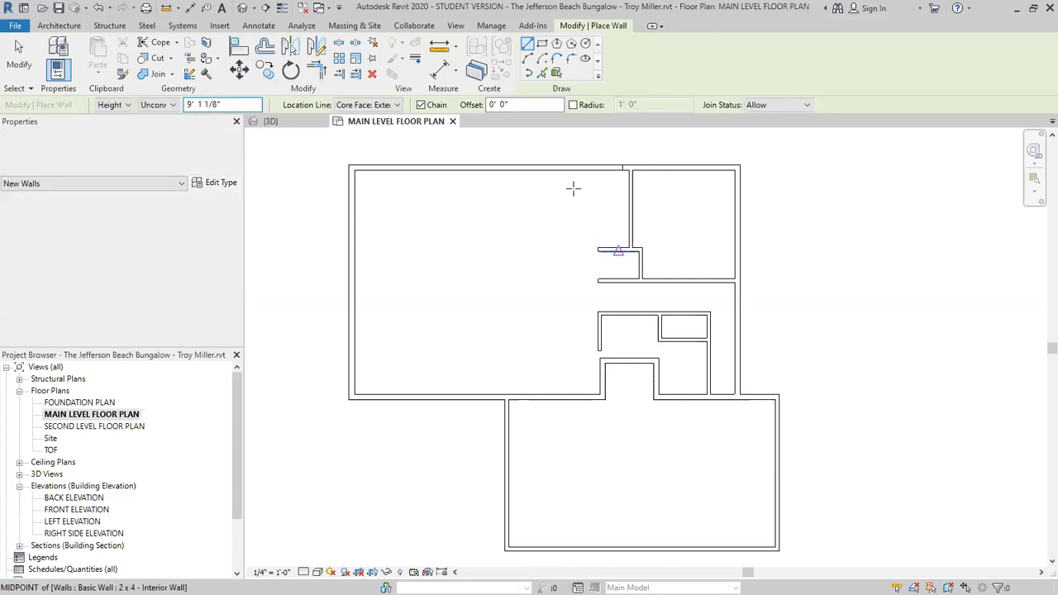
{"action": "left_click", "coordinate": [597, 171]}
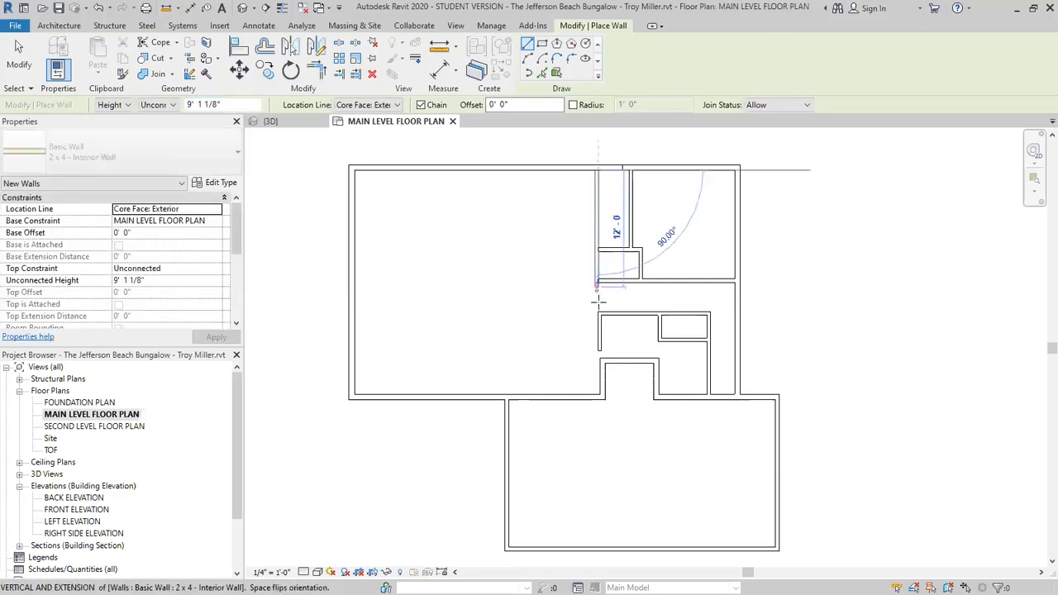
{"action": "key", "text": "Escape"}
{"action": "key", "text": "Escape"}
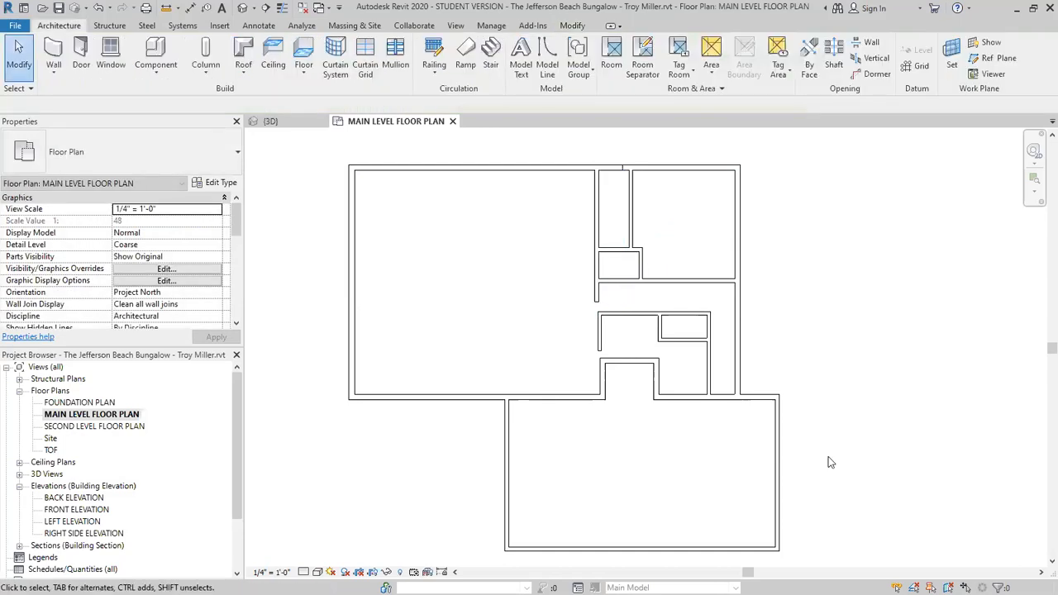
- Add an aligned dimension above the plan from the right exterior wall to the right face of the long vertical interior wall
{"action": "scroll", "coordinate": [829, 458], "scroll_direction": "down", "scroll_amount": 2}
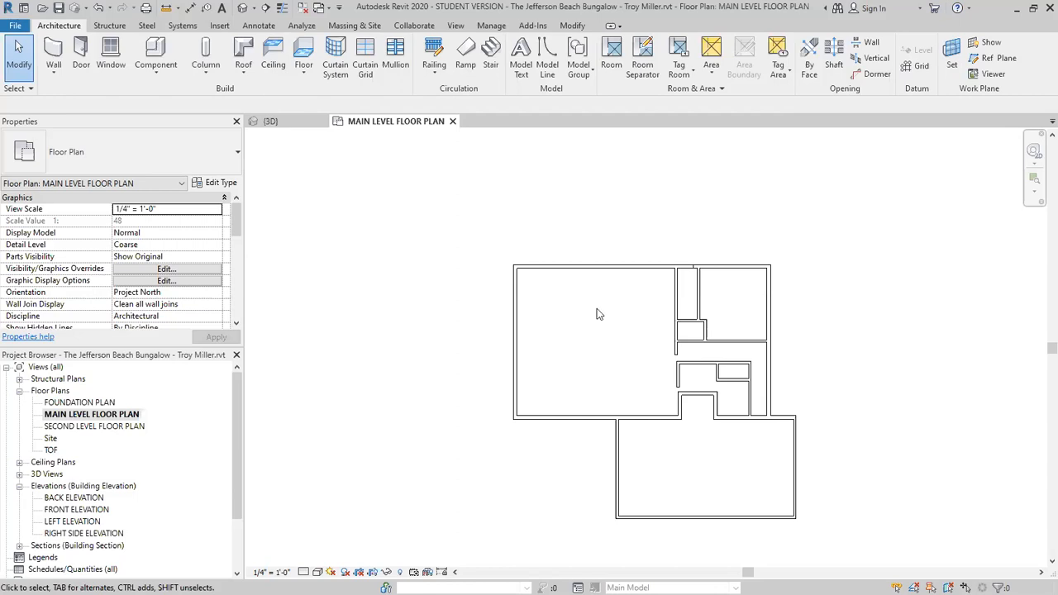
{"action": "scroll", "coordinate": [599, 314], "scroll_direction": "up", "scroll_amount": 2}
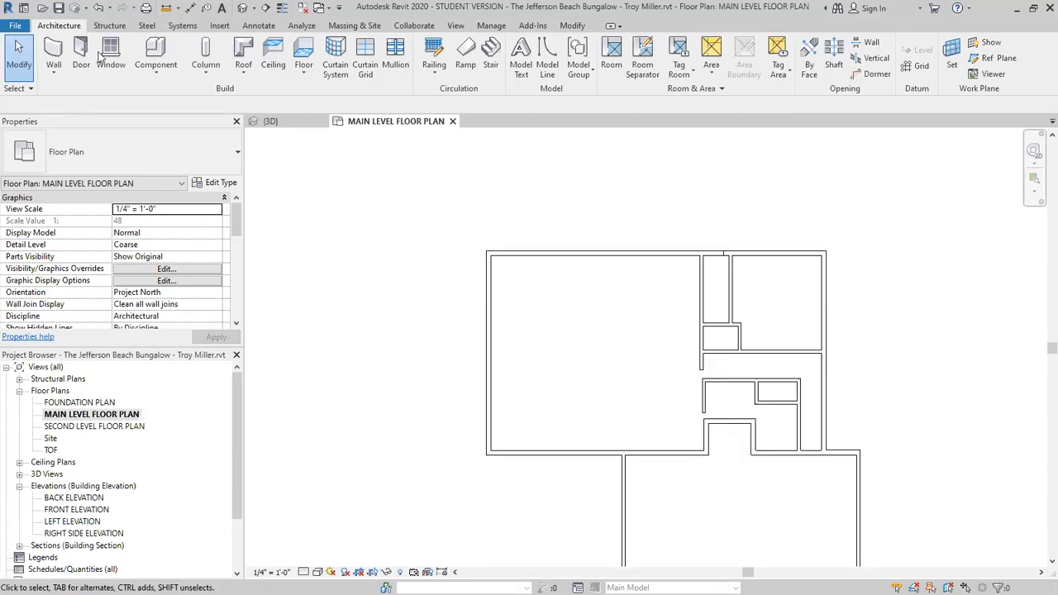
{"action": "left_click", "coordinate": [258, 26]}
{"action": "left_click", "coordinate": [56, 56]}
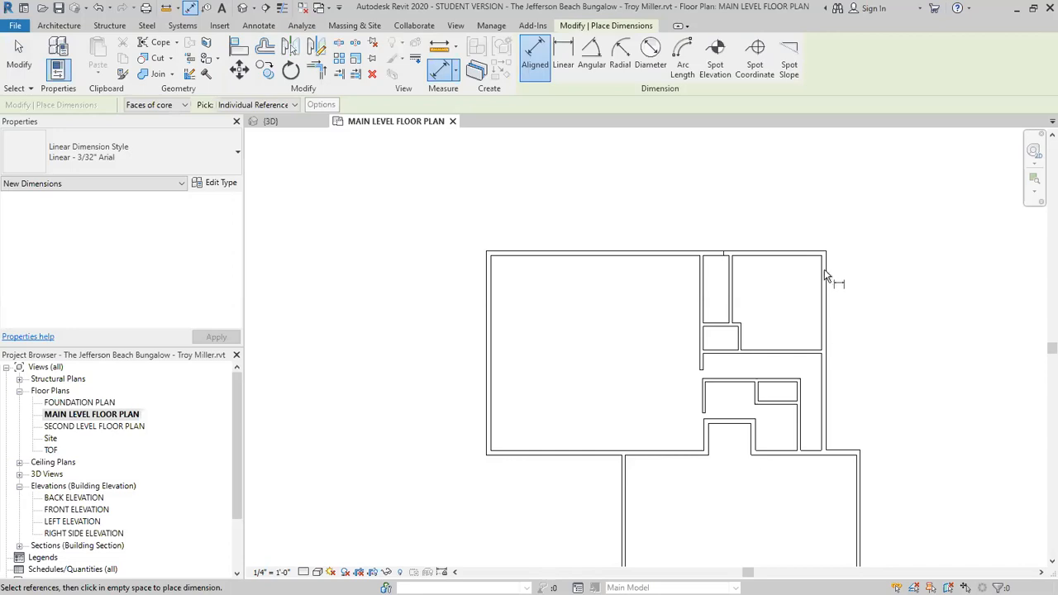
{"action": "scroll", "coordinate": [826, 277], "scroll_direction": "up", "scroll_amount": 2}
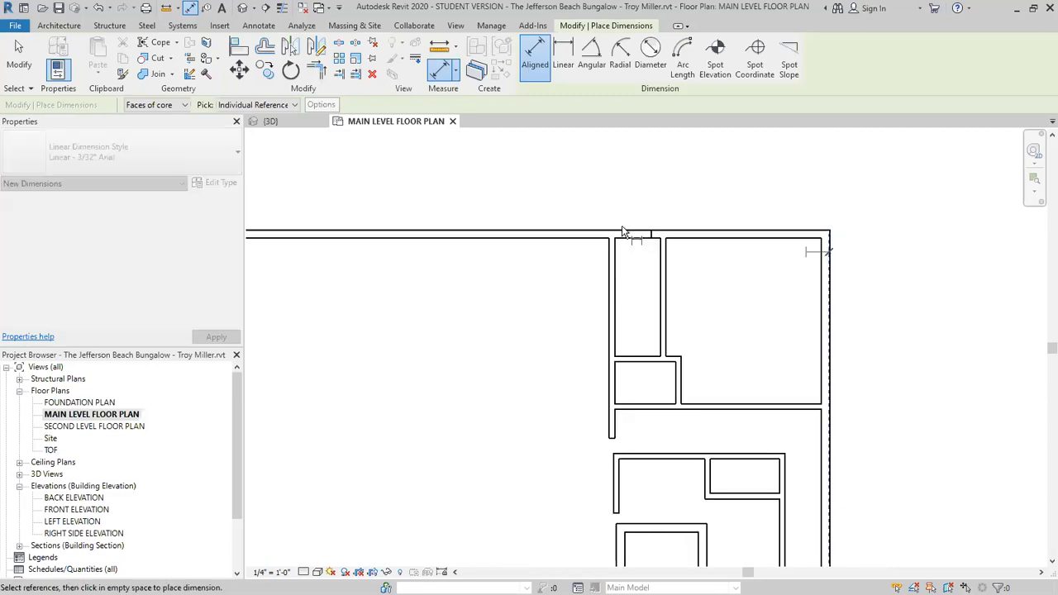
{"action": "scroll", "coordinate": [777, 289], "scroll_direction": "up", "scroll_amount": 2}
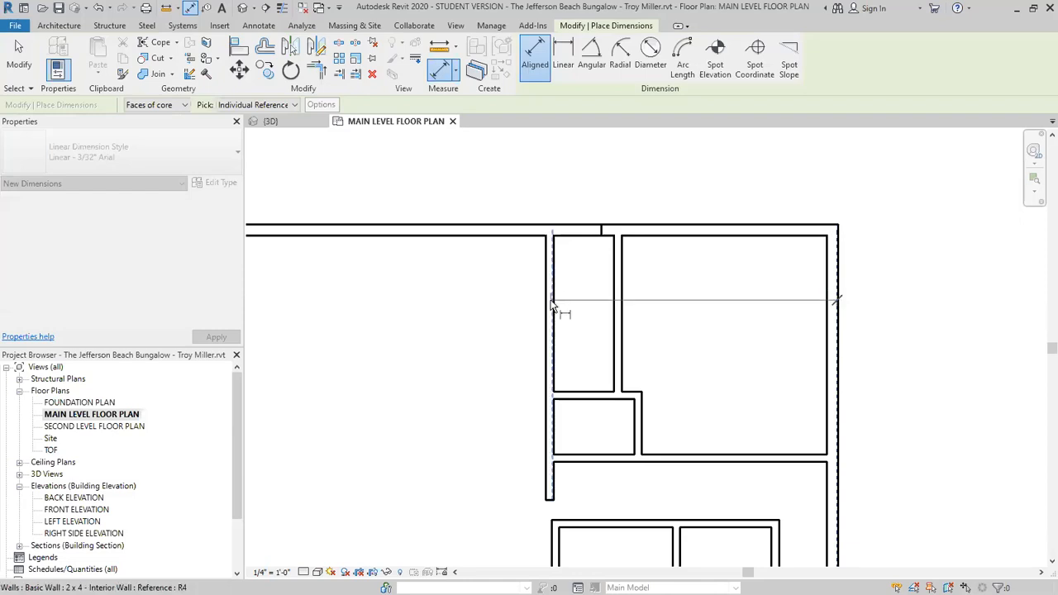
{"action": "scroll", "coordinate": [562, 385], "scroll_direction": "down", "scroll_amount": 1}
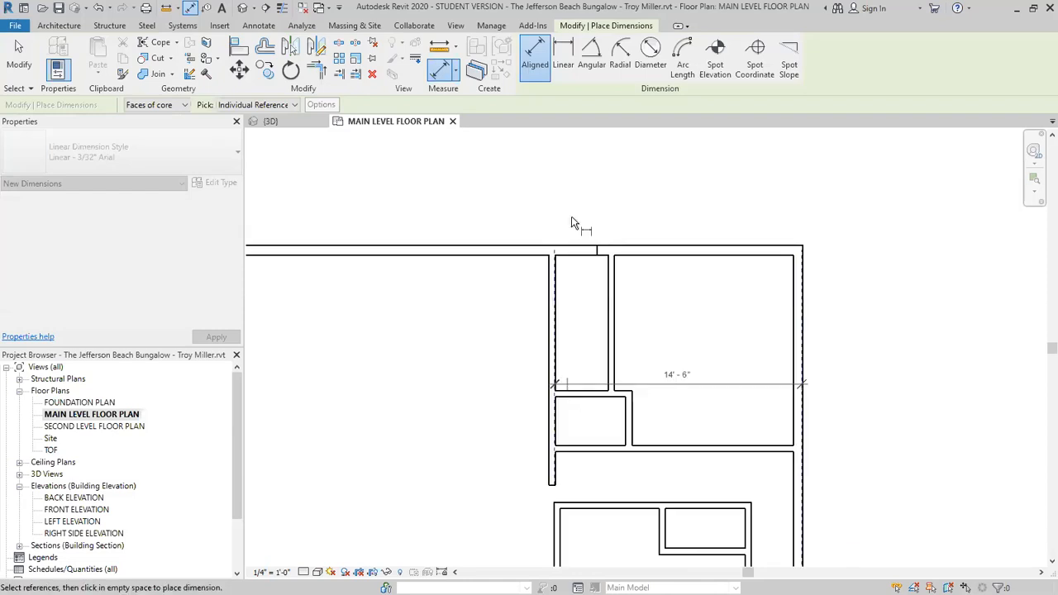
{"action": "scroll", "coordinate": [570, 201], "scroll_direction": "down", "scroll_amount": 1}
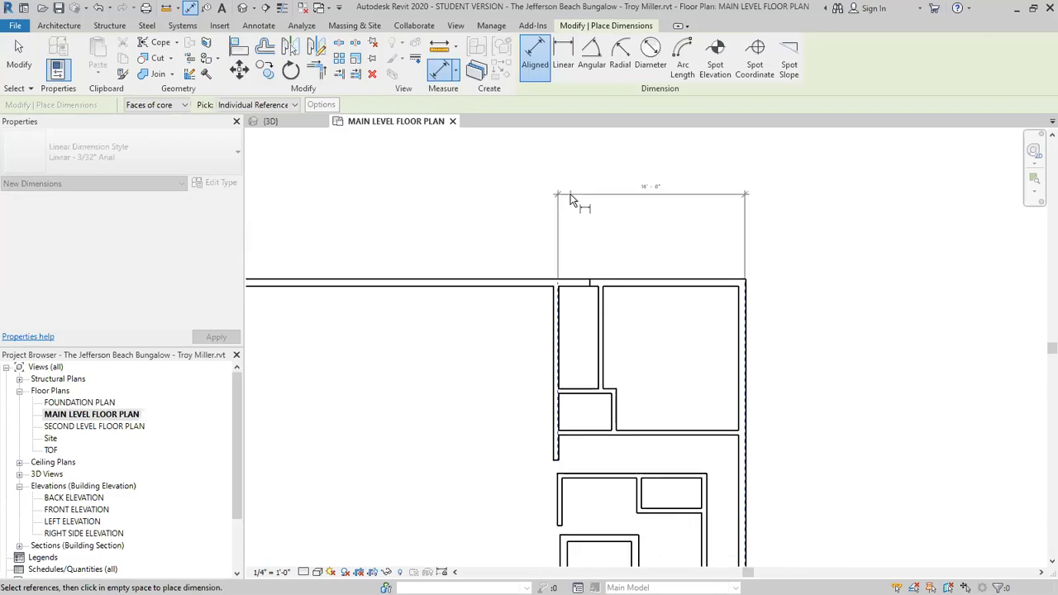
{"action": "left_click", "coordinate": [717, 209]}
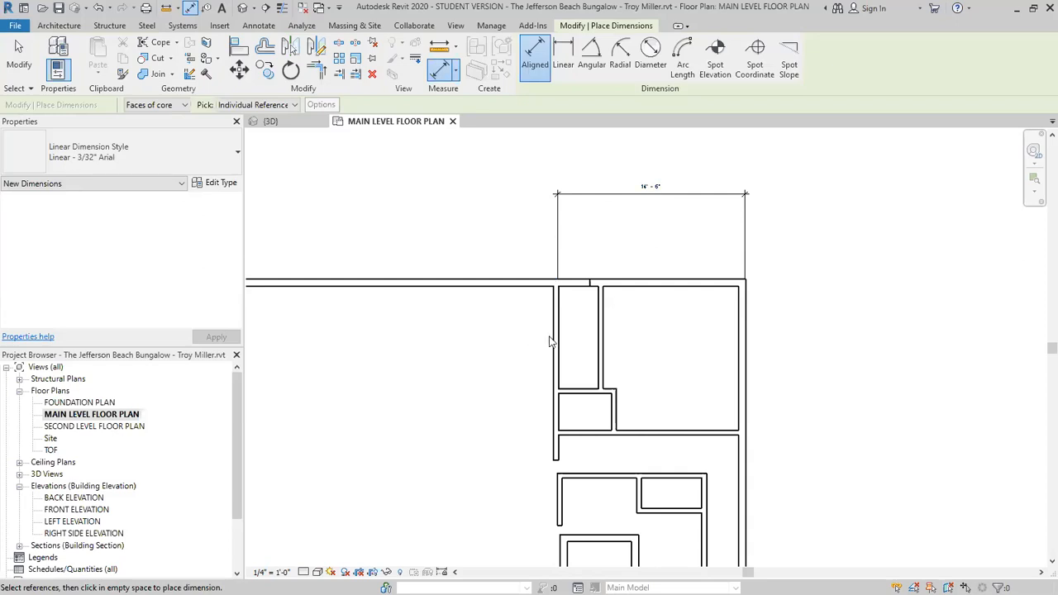
{"action": "key", "text": "Escape"}
{"action": "key", "text": "Escape"}
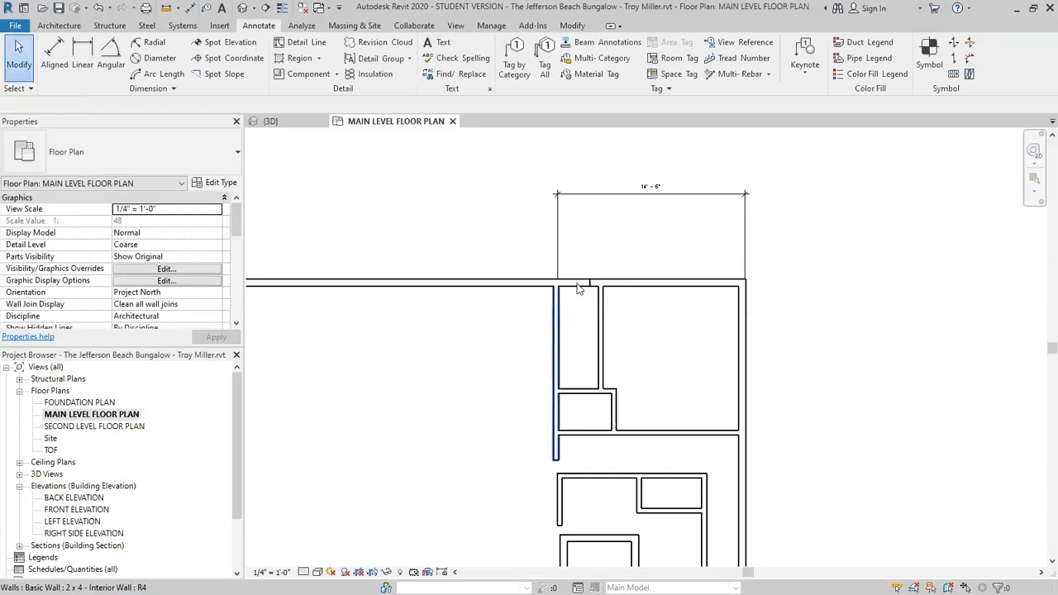
- Move the long vertical interior wall by setting its dimension from the right exterior wall to 14'
{"action": "left_click", "coordinate": [617, 313]}
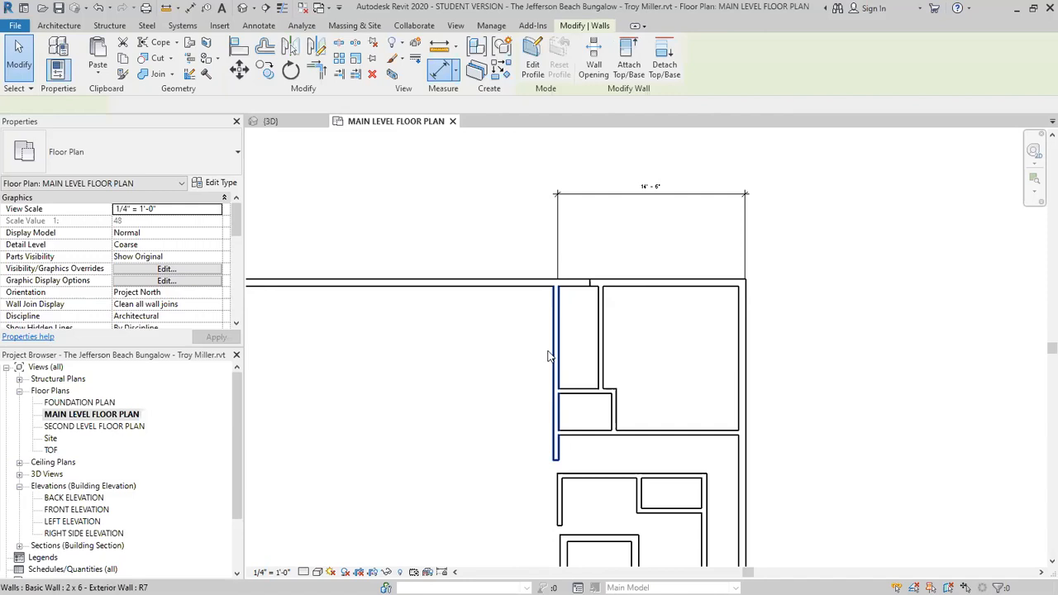
{"action": "left_click", "coordinate": [651, 187]}
{"action": "type", "text": "14"}
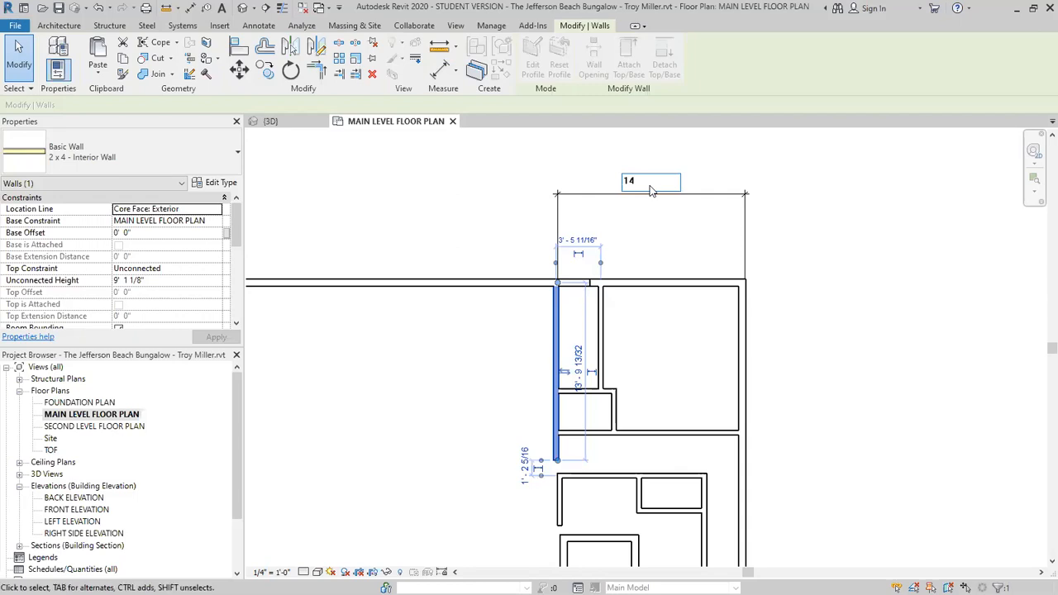
{"action": "key", "text": "Return"}
{"action": "left_click", "coordinate": [798, 260]}
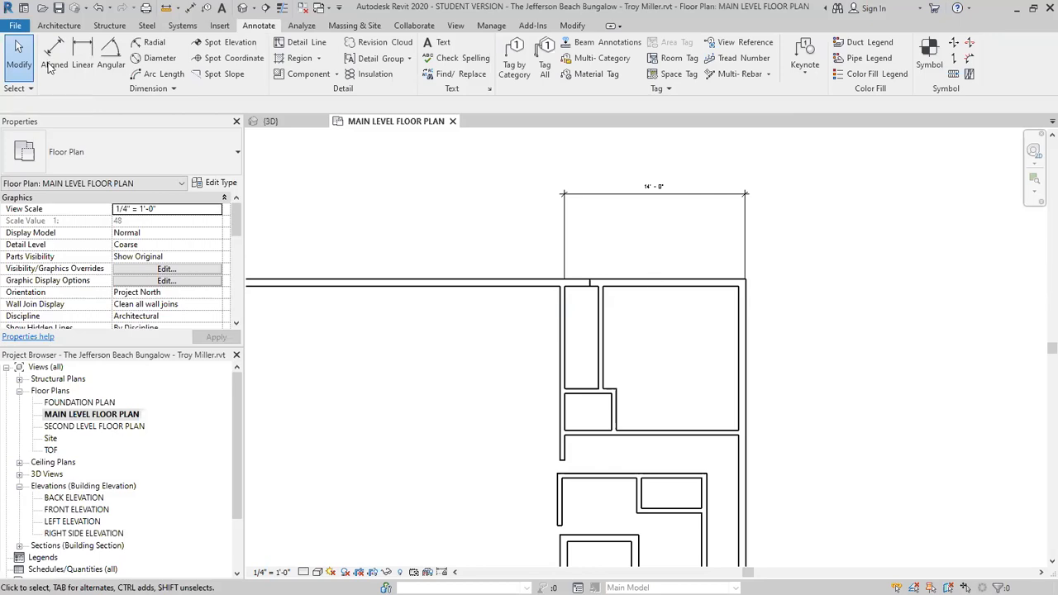
- Dimension between the right faces of the long vertical wall and the adjacent upper closet wall, placing it above the exterior wall
{"action": "key", "text": "d"}
{"action": "key", "text": "i"}
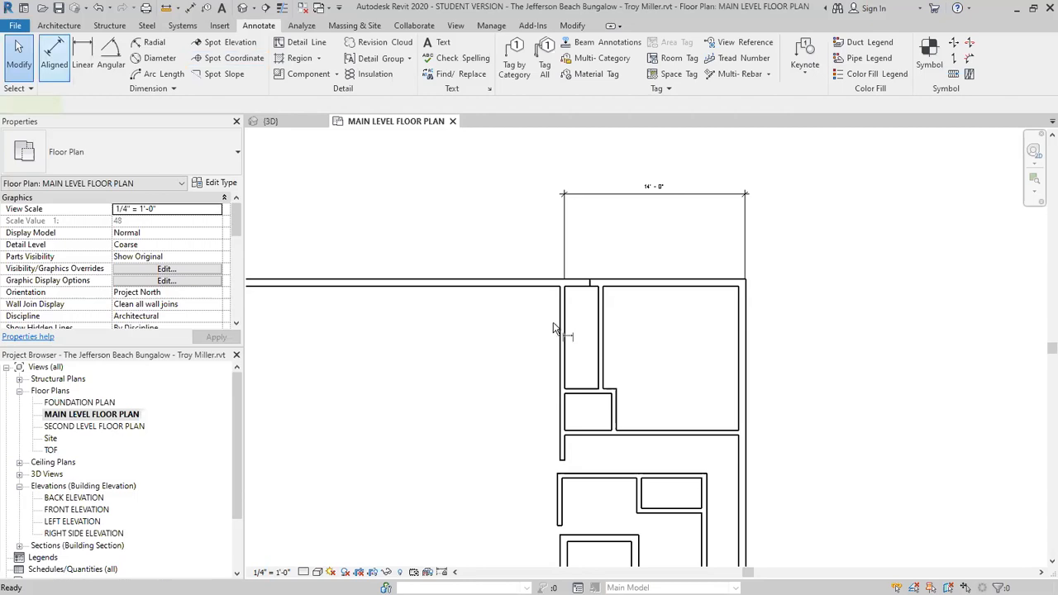
{"action": "left_click", "coordinate": [566, 333]}
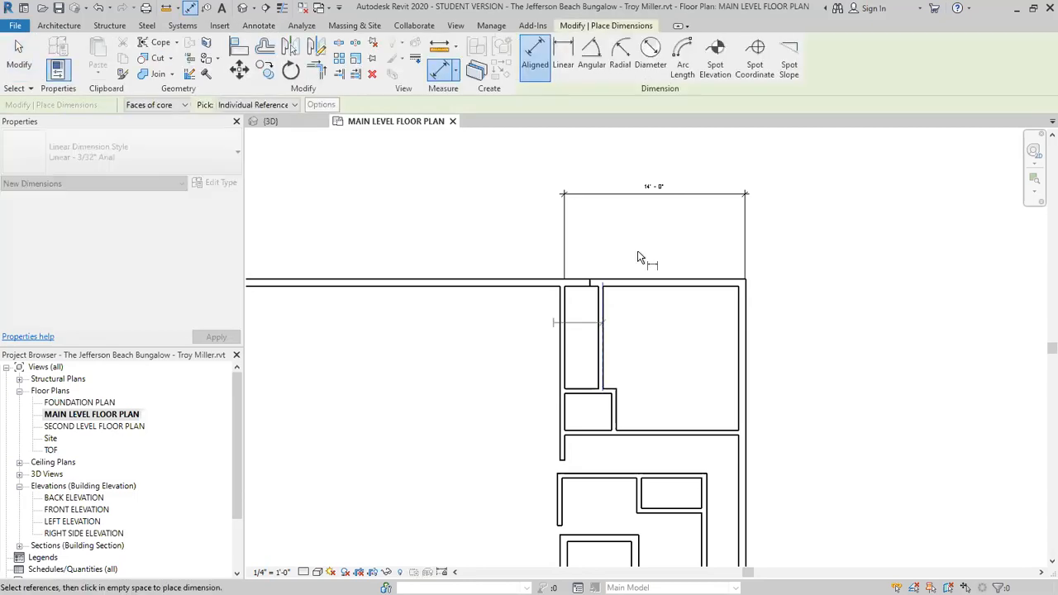
{"action": "left_click", "coordinate": [592, 250]}
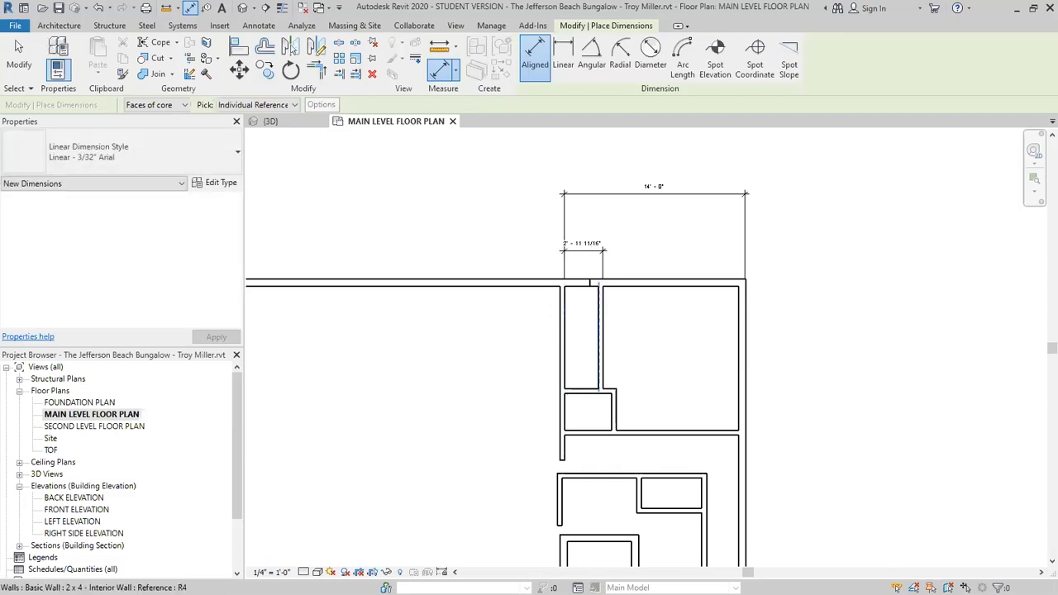
{"action": "key", "text": "Escape"}
{"action": "key", "text": "Escape"}
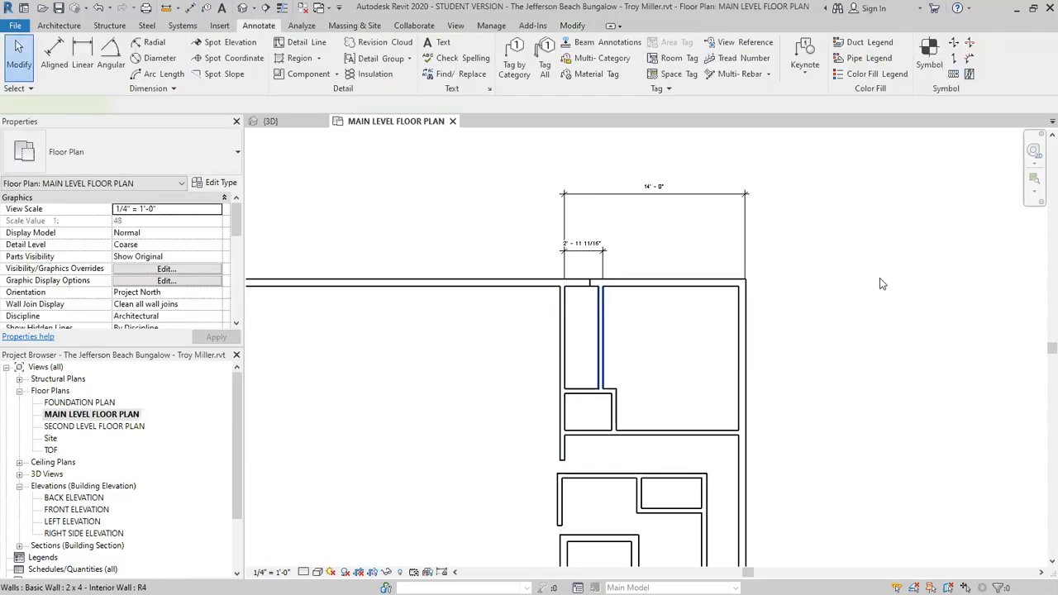
- Set the upper closet wall's dimension from the long vertical wall to 2' 6"
{"action": "type", "text": "2 6"}
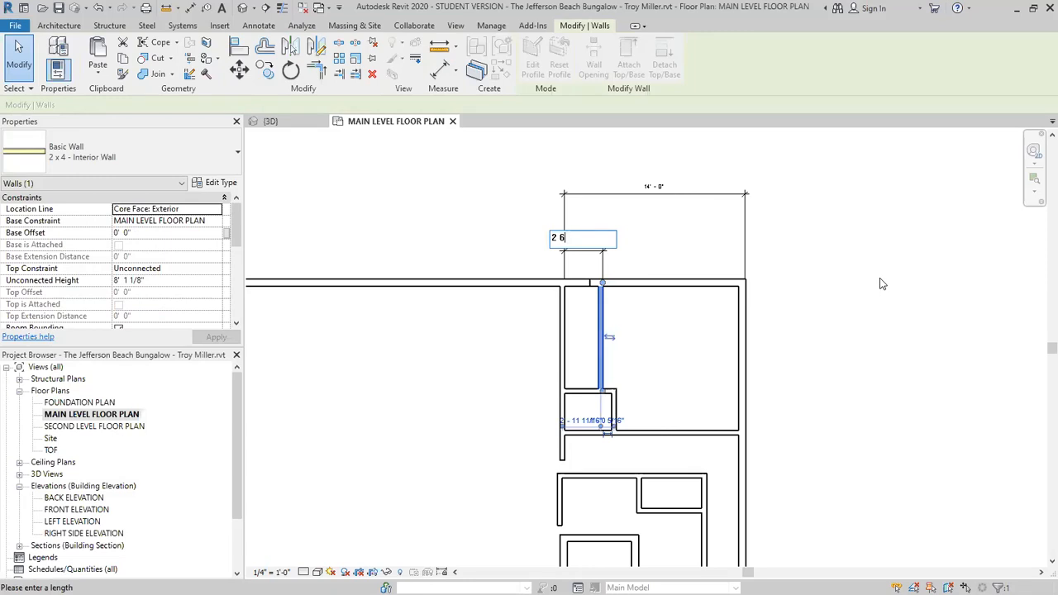
{"action": "key", "text": "Return"}
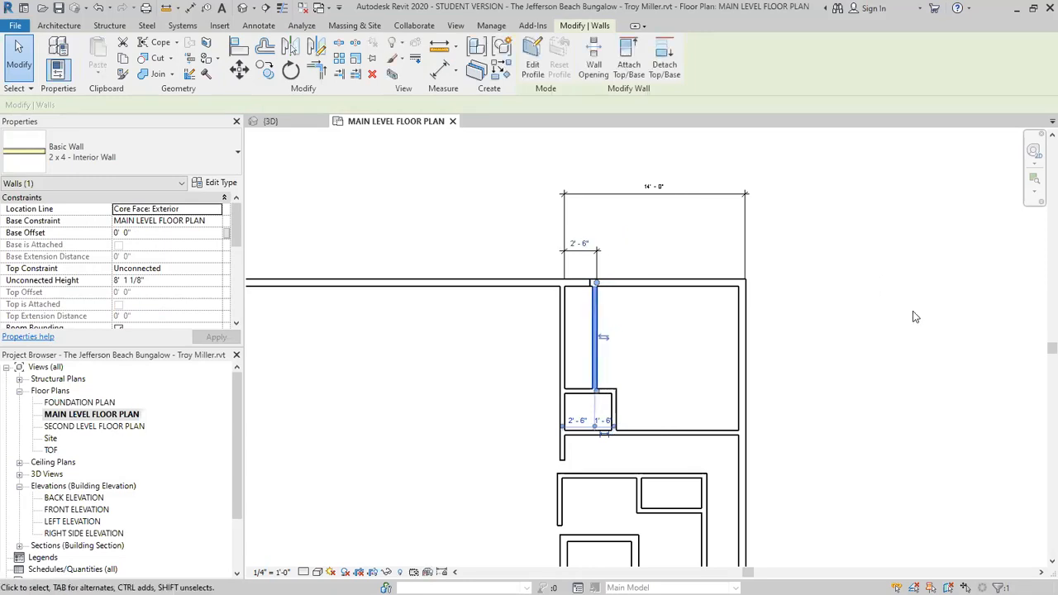
{"action": "key", "text": "Escape"}
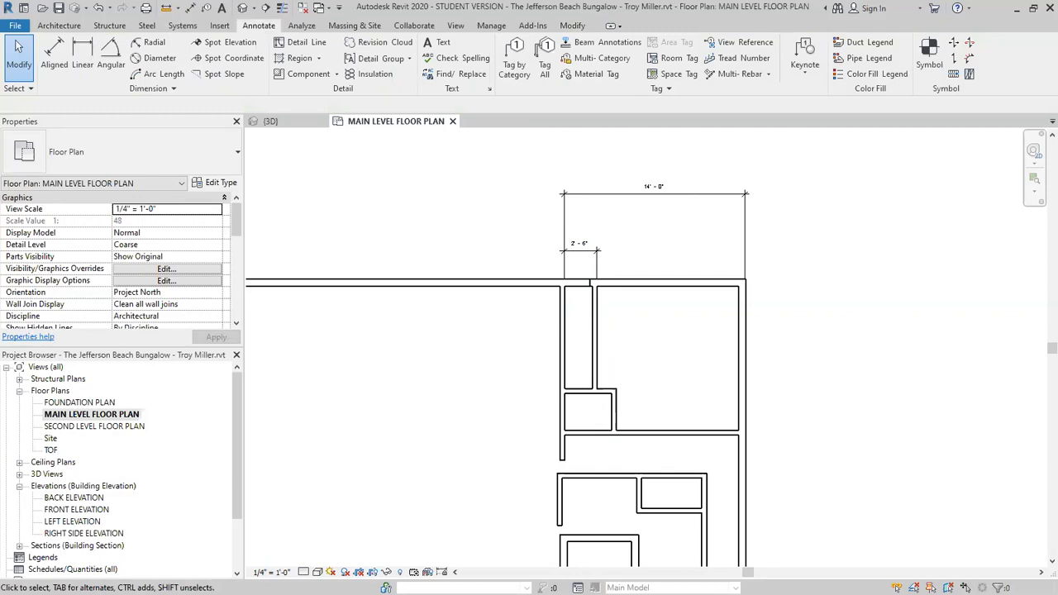
- Dimension from the upper exterior wall's outer face to the upper face of the upper-right room's lower wall, placing it outside the building
{"action": "left_click", "coordinate": [48, 68]}
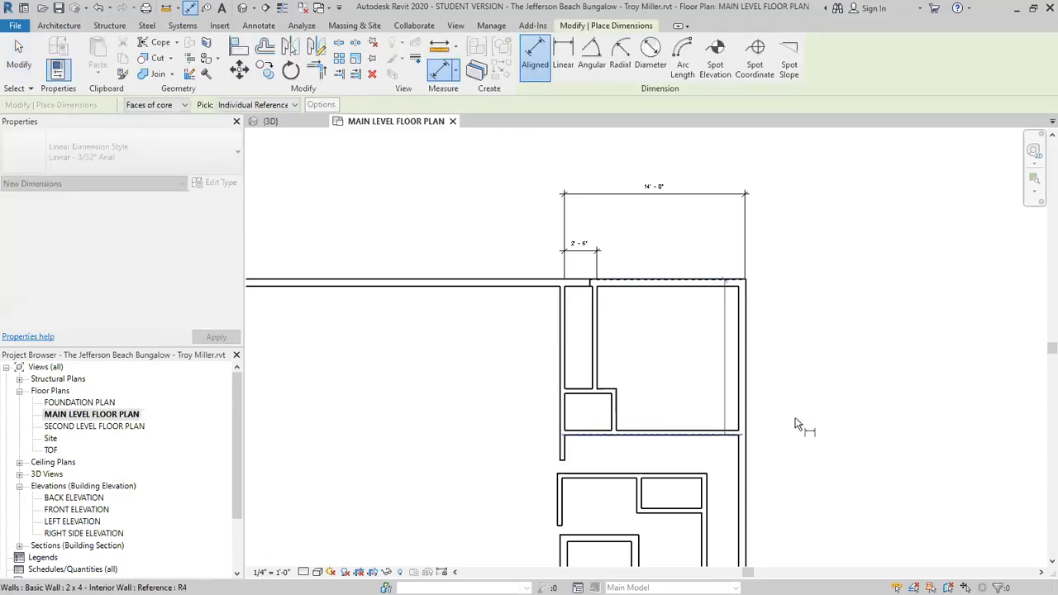
{"action": "left_click", "coordinate": [798, 424]}
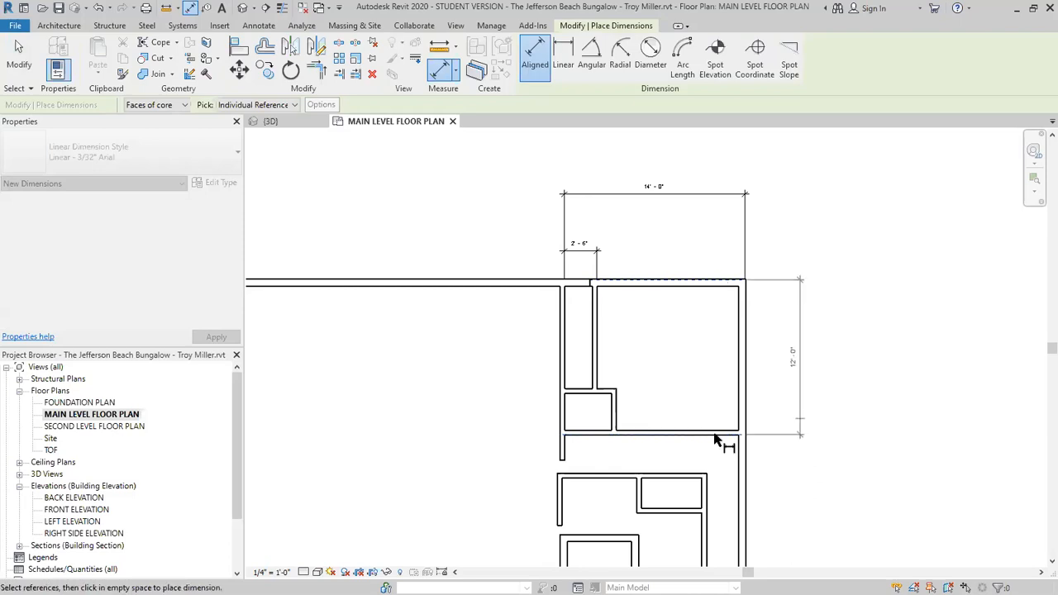
{"action": "left_click", "coordinate": [715, 433]}
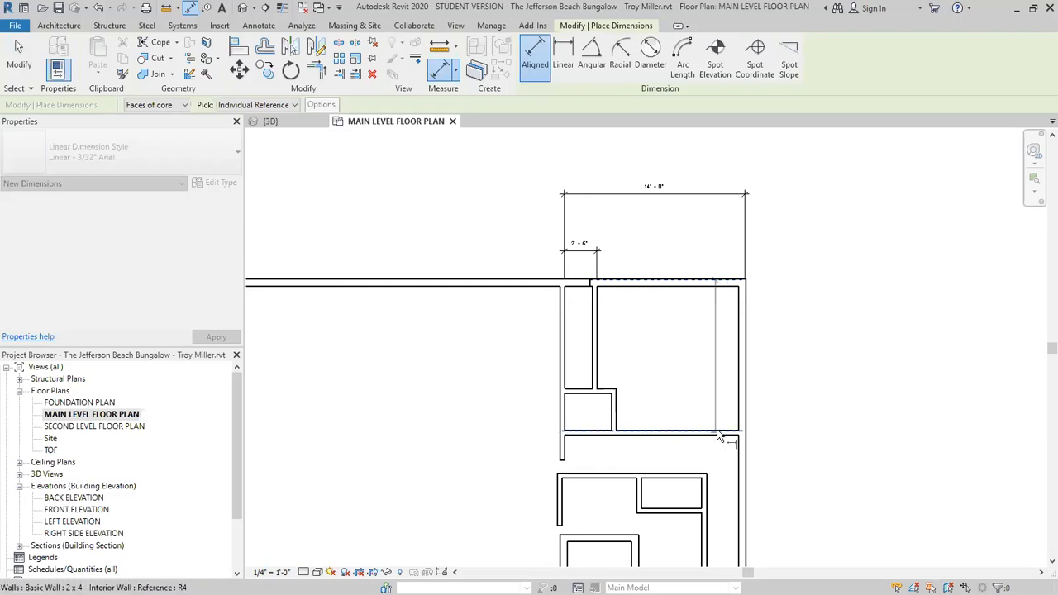
{"action": "left_click", "coordinate": [798, 418]}
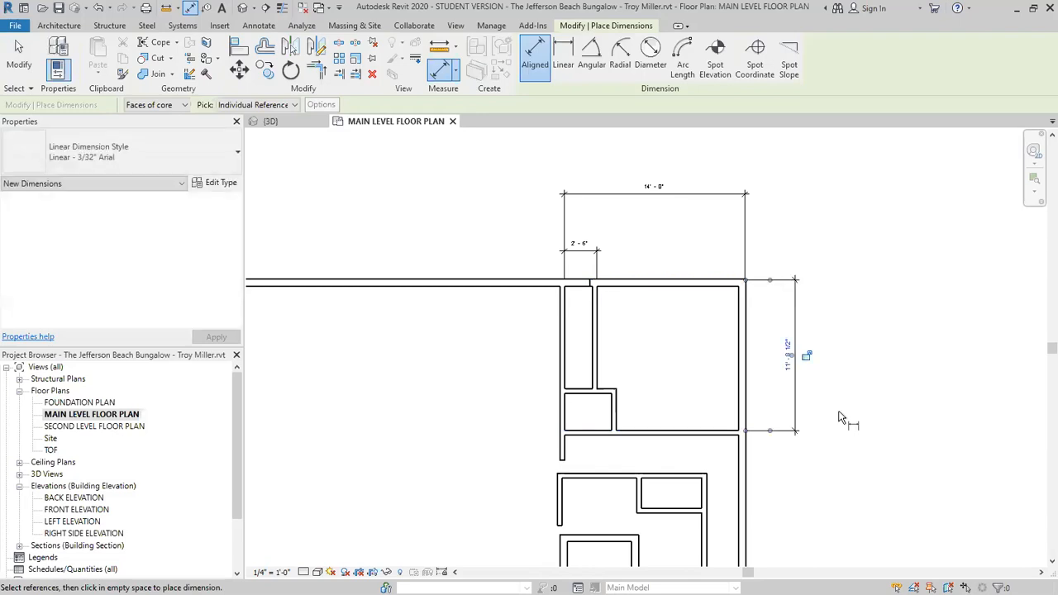
{"action": "key", "text": "Escape"}
{"action": "key", "text": "Escape"}
- Move the upper-right room's lower wall by setting its dimension from the upper exterior wall to 9' 10"
{"action": "left_click", "coordinate": [709, 432]}
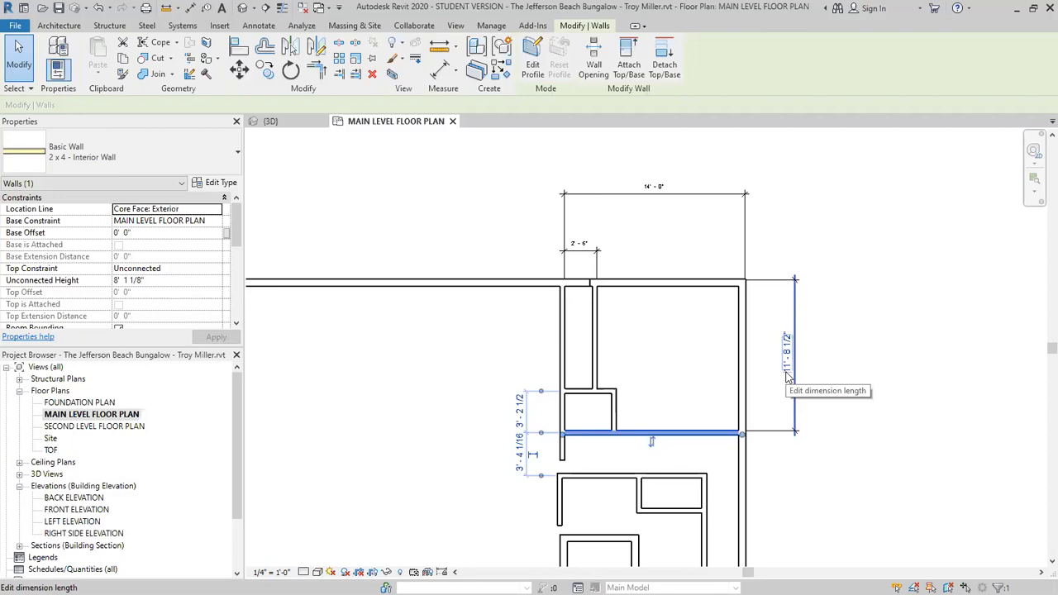
{"action": "left_click", "coordinate": [788, 375]}
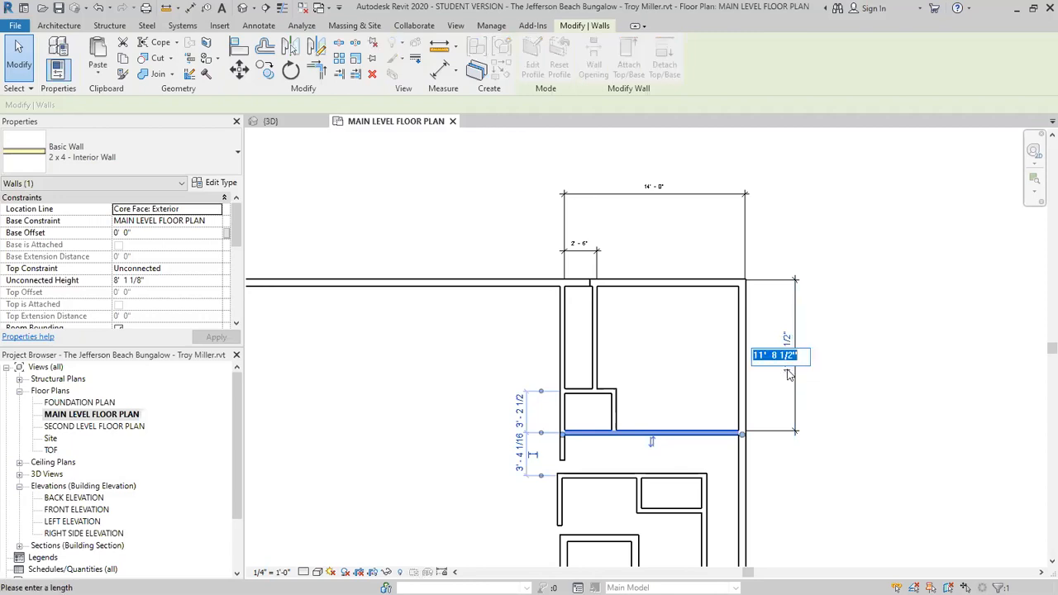
{"action": "type", "text": "9' - 10"}
{"action": "key", "text": "Return"}
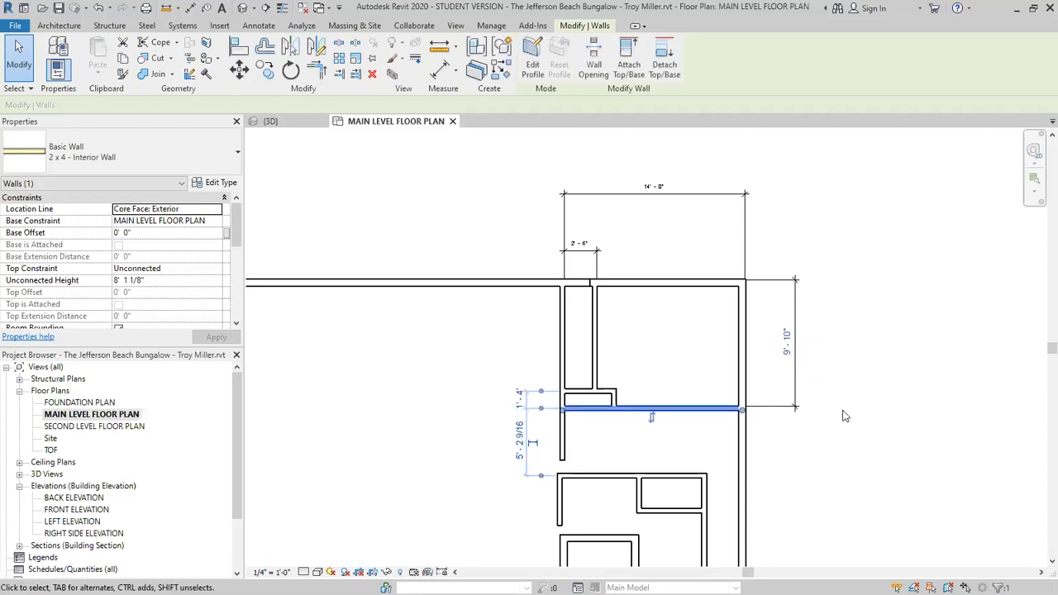
{"action": "key", "text": "Escape"}
- Align the outer face of the short vertical wall above the garage notch with the notch's left outer wall face
{"action": "scroll", "coordinate": [682, 243], "scroll_direction": "down", "scroll_amount": 1}
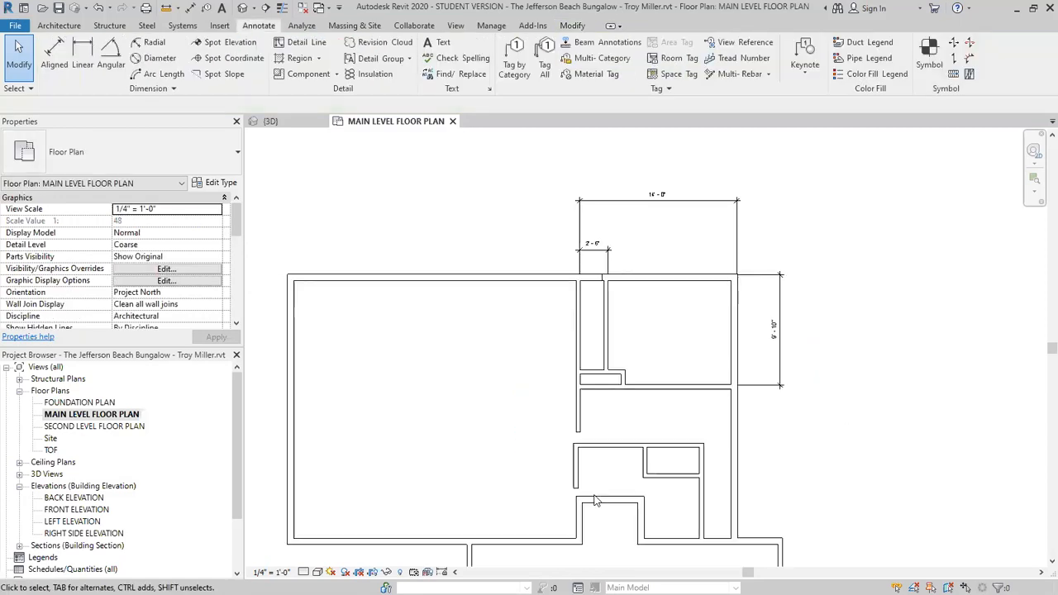
{"action": "scroll", "coordinate": [580, 533], "scroll_direction": "up", "scroll_amount": 2}
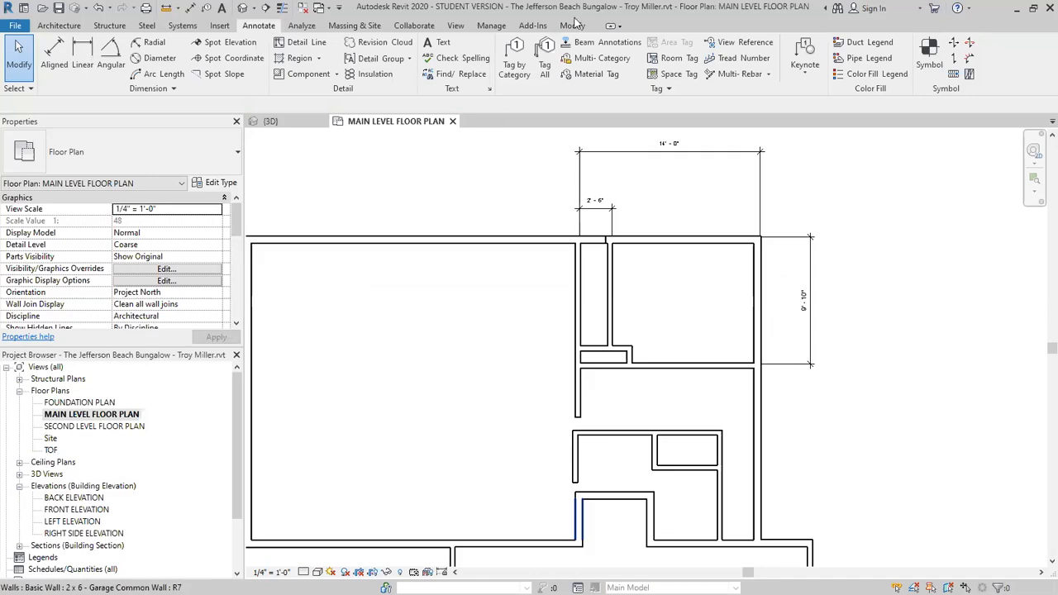
{"action": "key", "text": "a"}
{"action": "key", "text": "l"}
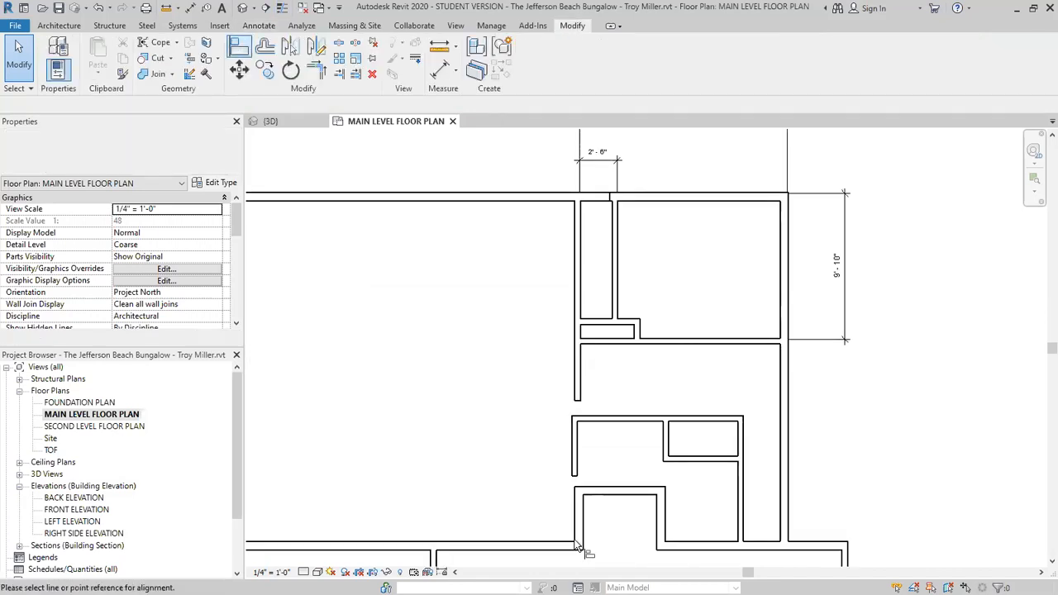
{"action": "scroll", "coordinate": [578, 541], "scroll_direction": "up", "scroll_amount": 1}
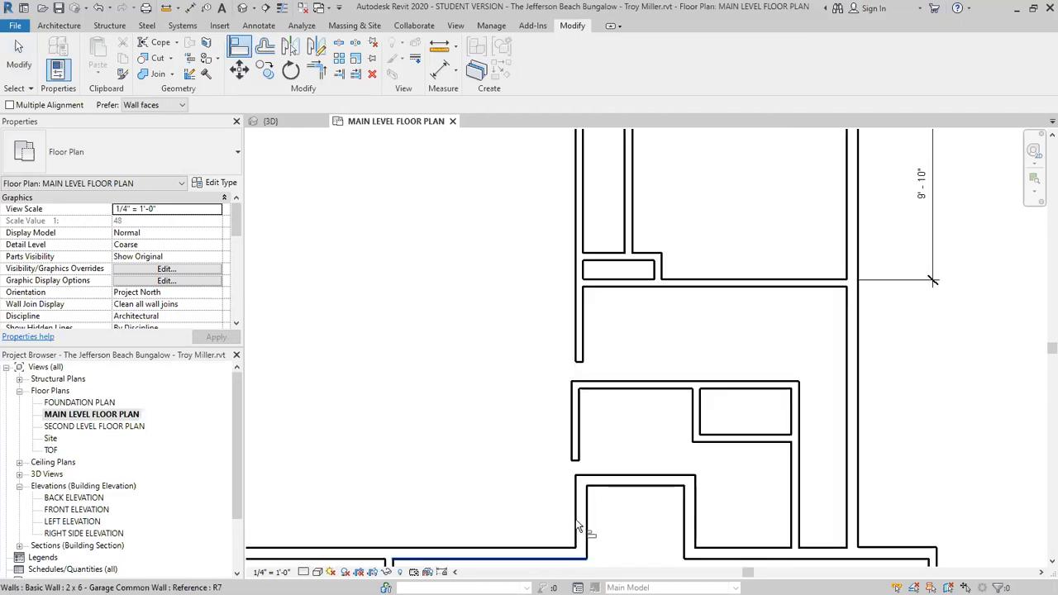
{"action": "left_click", "coordinate": [576, 438]}
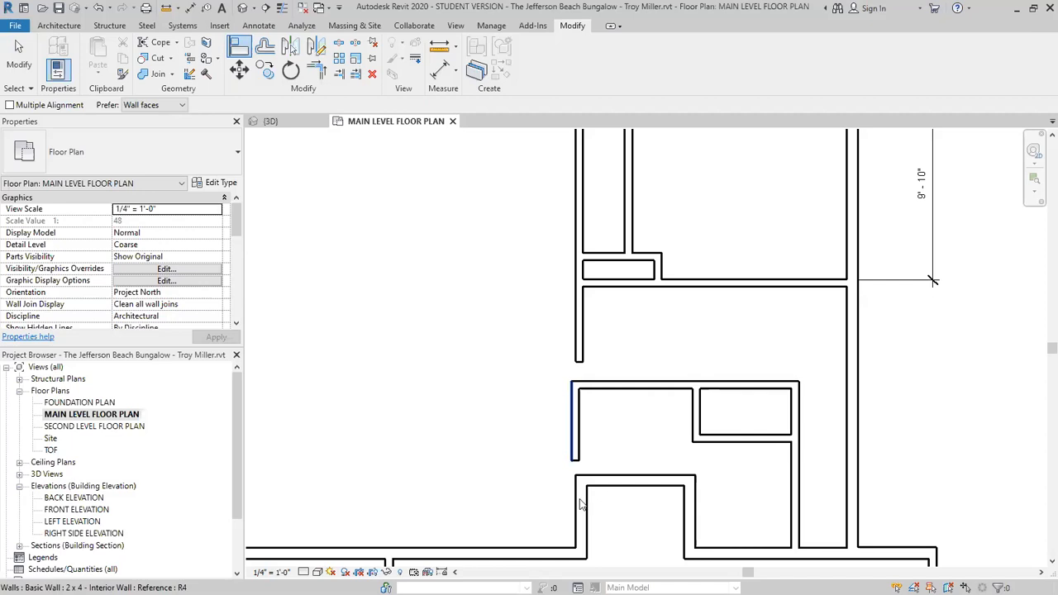
{"action": "left_click", "coordinate": [228, 47]}
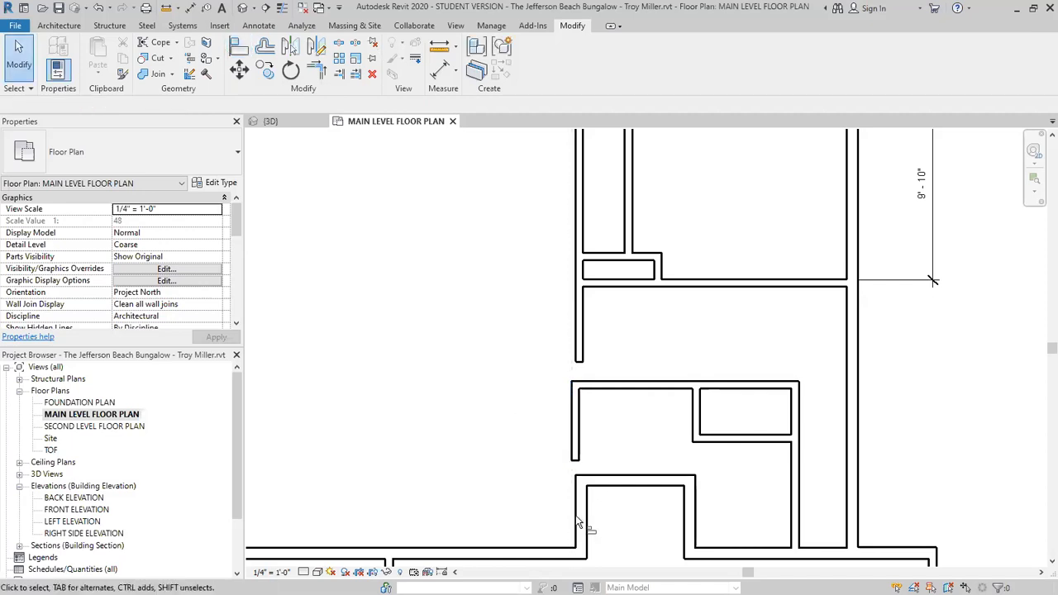
{"action": "left_click", "coordinate": [568, 429]}
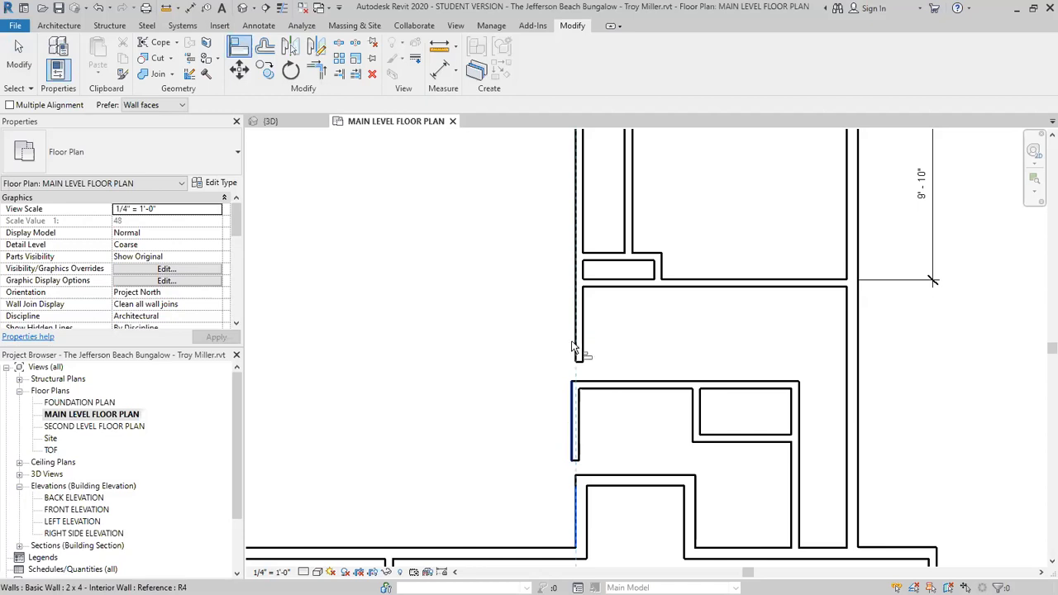
{"action": "left_click", "coordinate": [582, 428]}
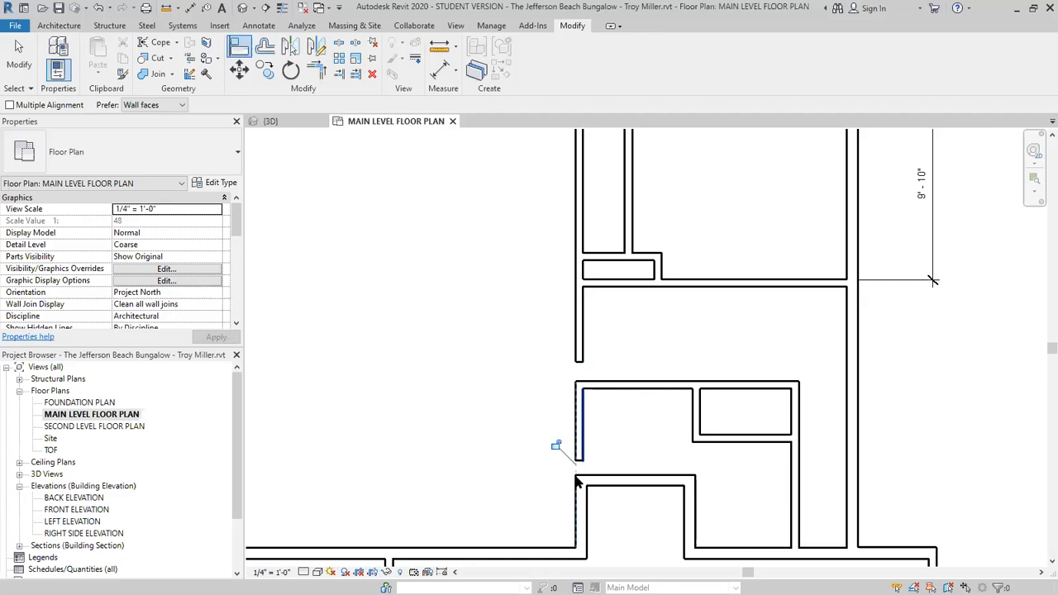
{"action": "key", "text": "Escape"}
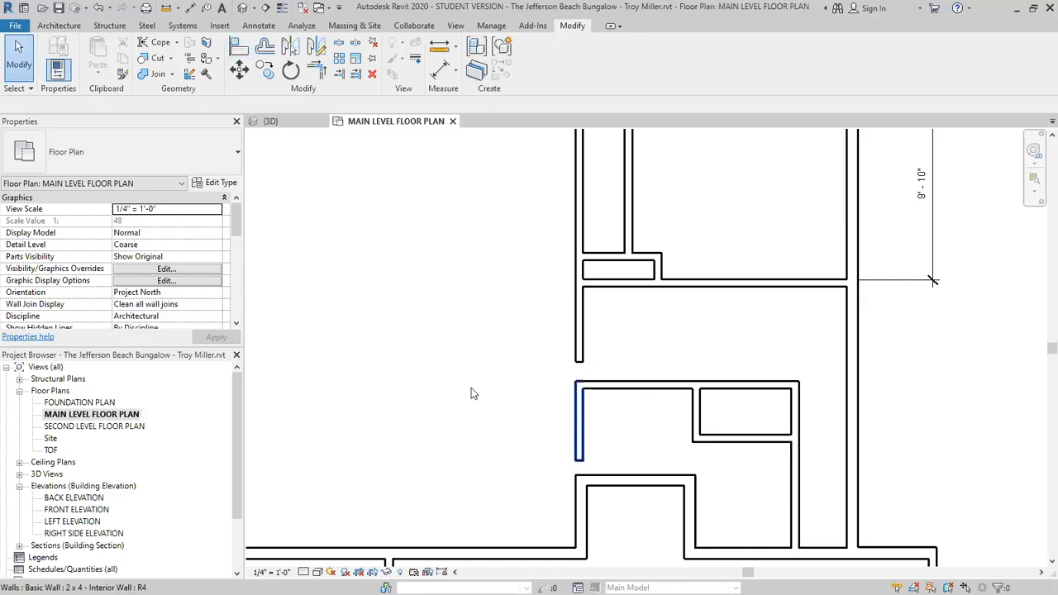
- Extend the lower end of the short vertical wall above the garage notch down to the notch's upper wall
{"action": "left_click", "coordinate": [587, 357]}
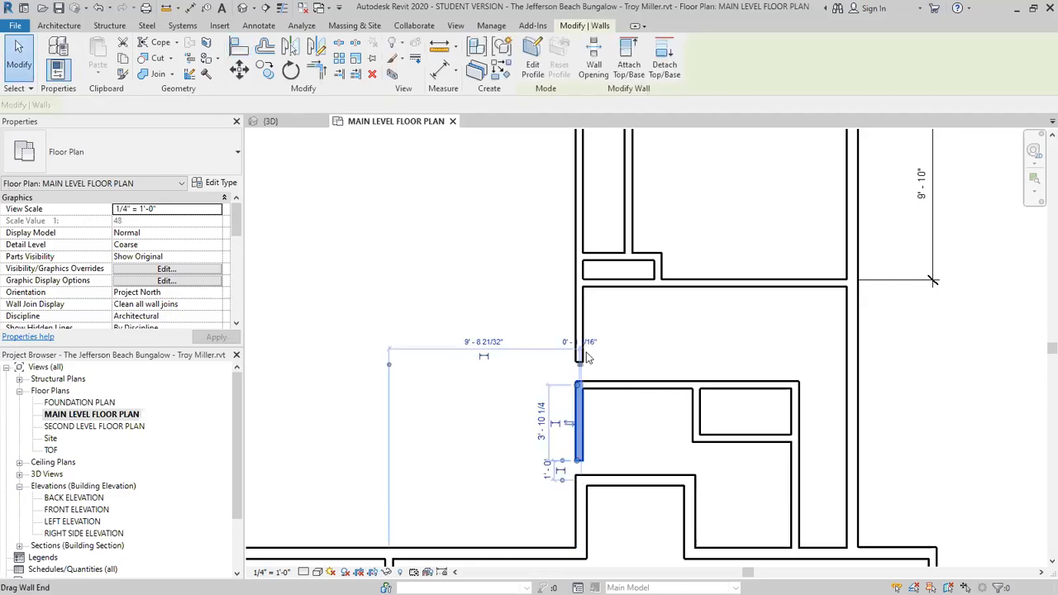
{"action": "key", "text": "r"}
{"action": "key", "text": "s"}
{"action": "left_click_drag", "start_coordinate": [577, 460], "coordinate": [577, 477]}
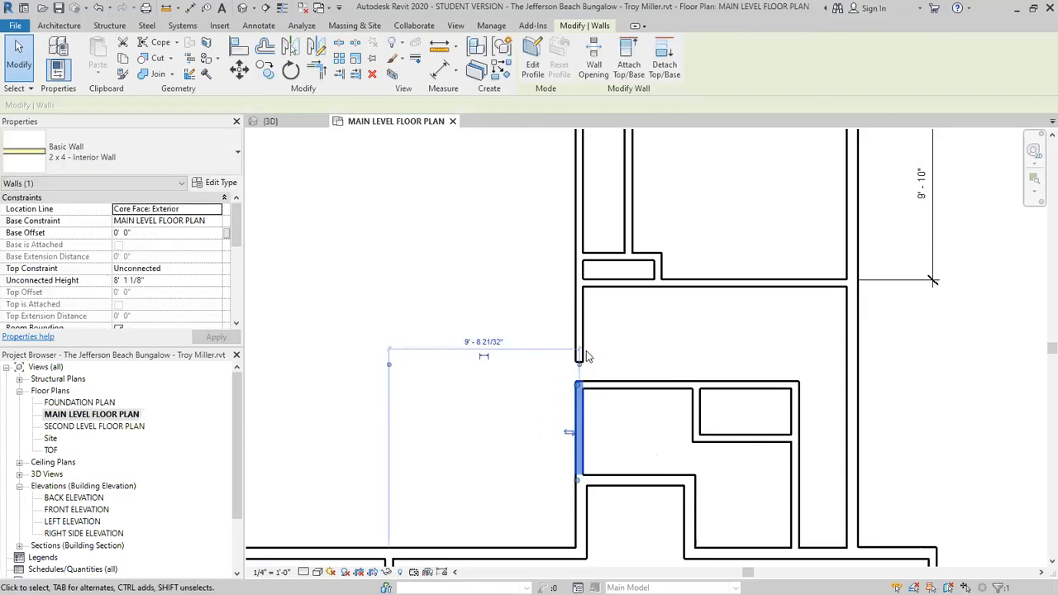
{"action": "key", "text": "Escape"}
- Extend the lower end of the long vertical interior wall down to meet the horizontal wall above the garage notch
{"action": "scroll", "coordinate": [577, 394], "scroll_direction": "down", "scroll_amount": 1}
{"action": "scroll", "coordinate": [587, 357], "scroll_direction": "up", "scroll_amount": 1}
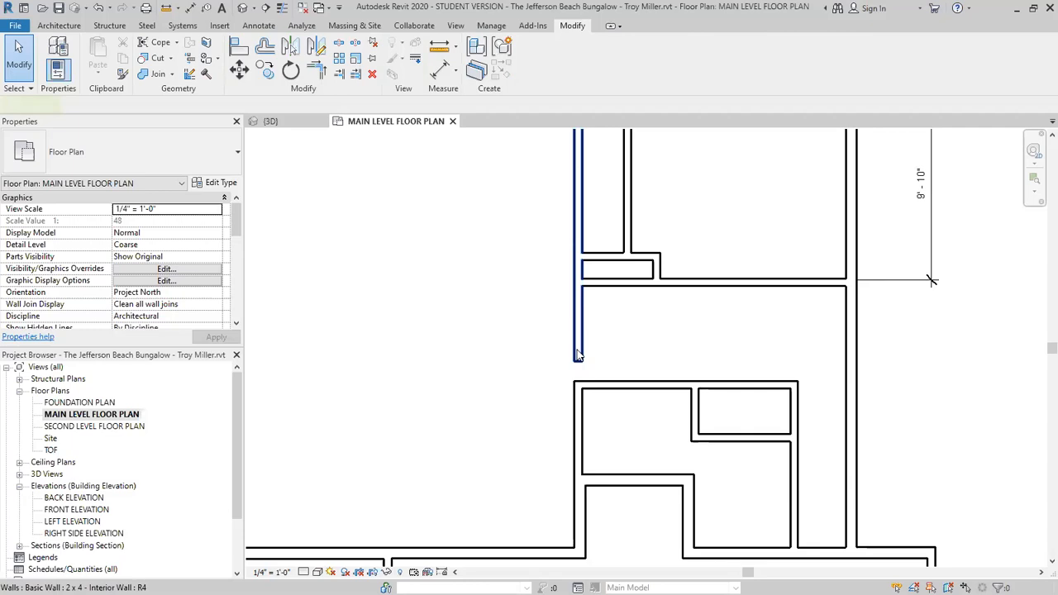
{"action": "left_click", "coordinate": [578, 355]}
{"action": "scroll", "coordinate": [578, 355], "scroll_direction": "up", "scroll_amount": 1}
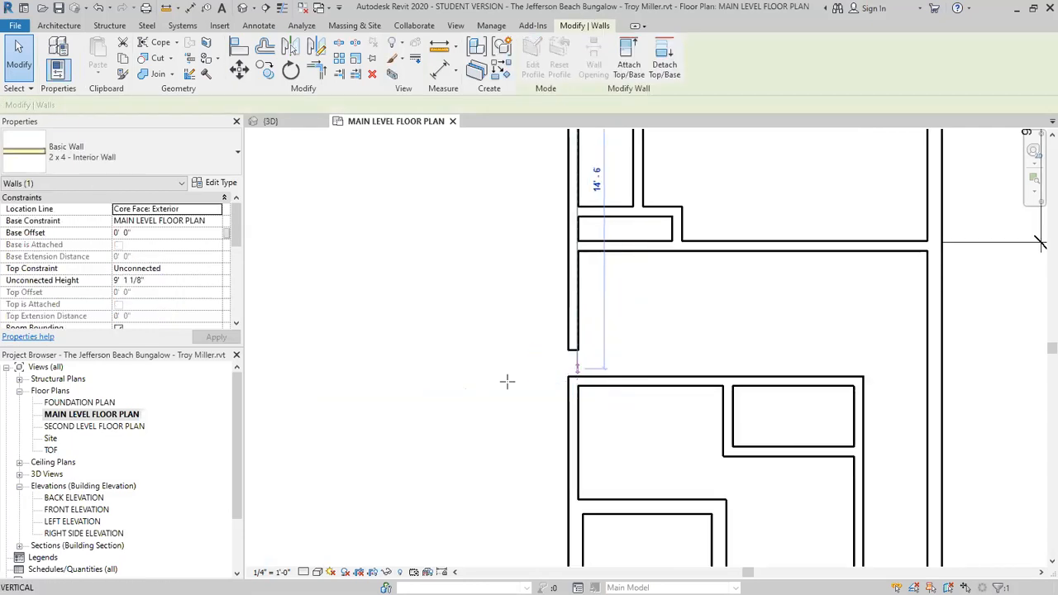
{"action": "left_click_drag", "start_coordinate": [508, 381], "coordinate": [505, 381]}
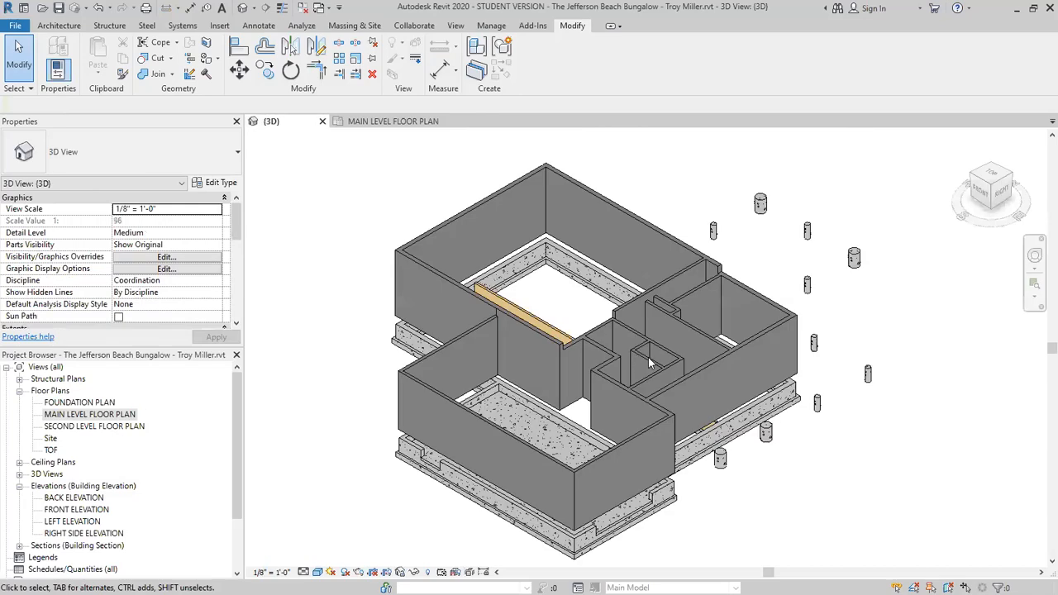
- Inspect the interior wall joins around the garage notch in the 3D view, and return to the main level floor plan
{"action": "scroll", "coordinate": [623, 265], "scroll_direction": "up", "scroll_amount": 2}
{"action": "scroll", "coordinate": [618, 281], "scroll_direction": "up", "scroll_amount": 2}
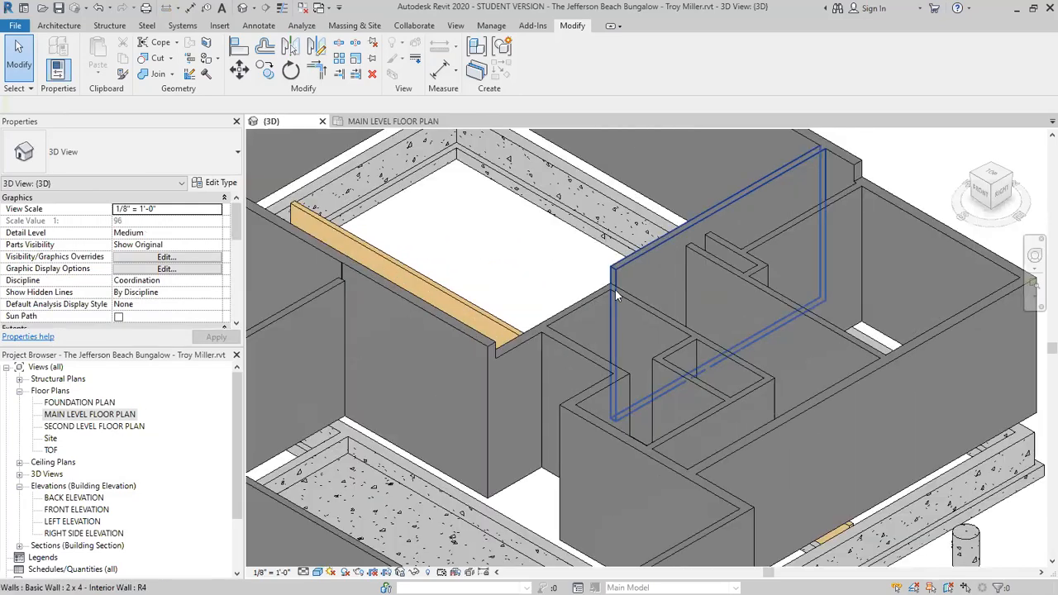
{"action": "scroll", "coordinate": [624, 281], "scroll_direction": "up", "scroll_amount": 2}
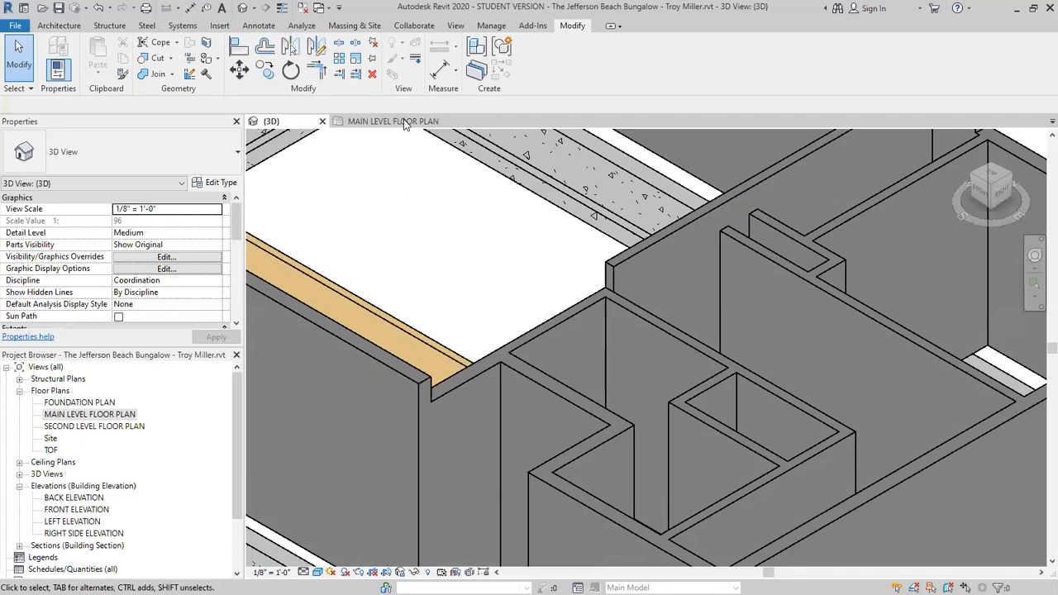
{"action": "scroll", "coordinate": [570, 290], "scroll_direction": "down", "scroll_amount": 5}
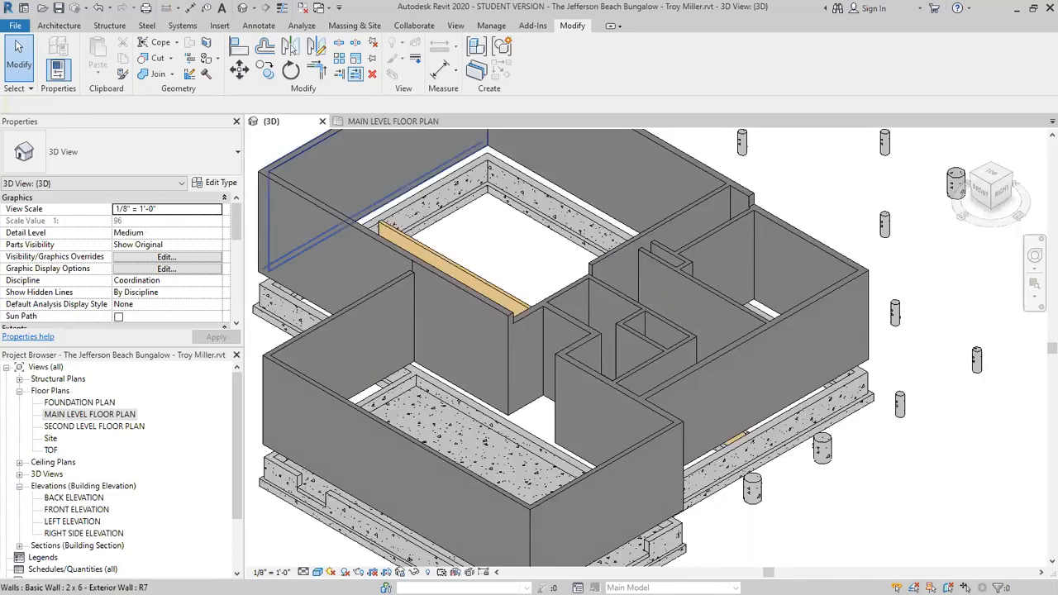
{"action": "left_click", "coordinate": [392, 120]}
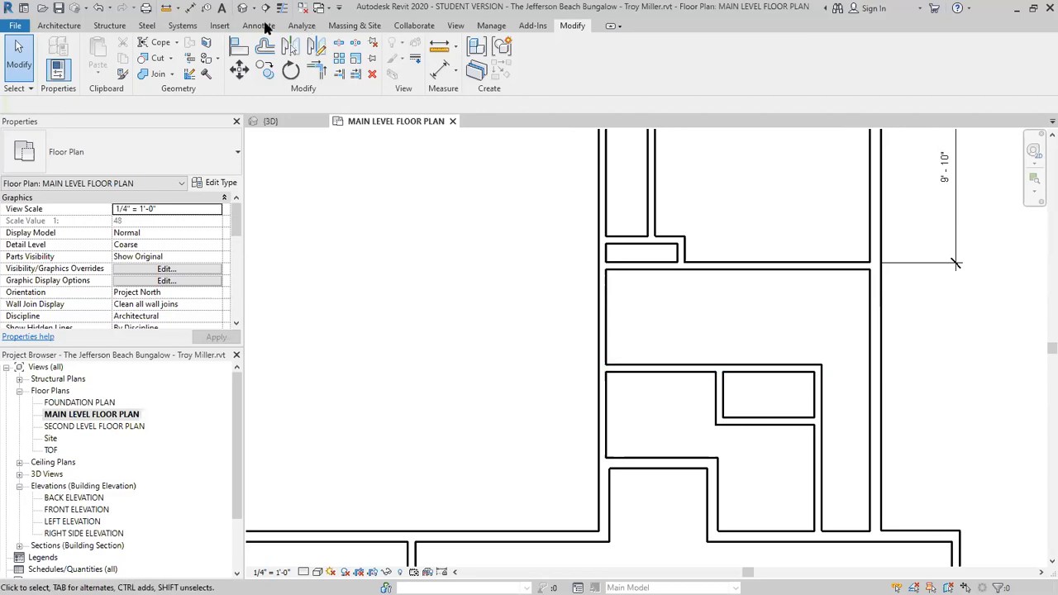
- Add a vertical dimension string from the garage common wall's outer face to the lower closet's bottom wall and the upper face of its top wall
{"action": "key", "text": "d"}
{"action": "key", "text": "i"}
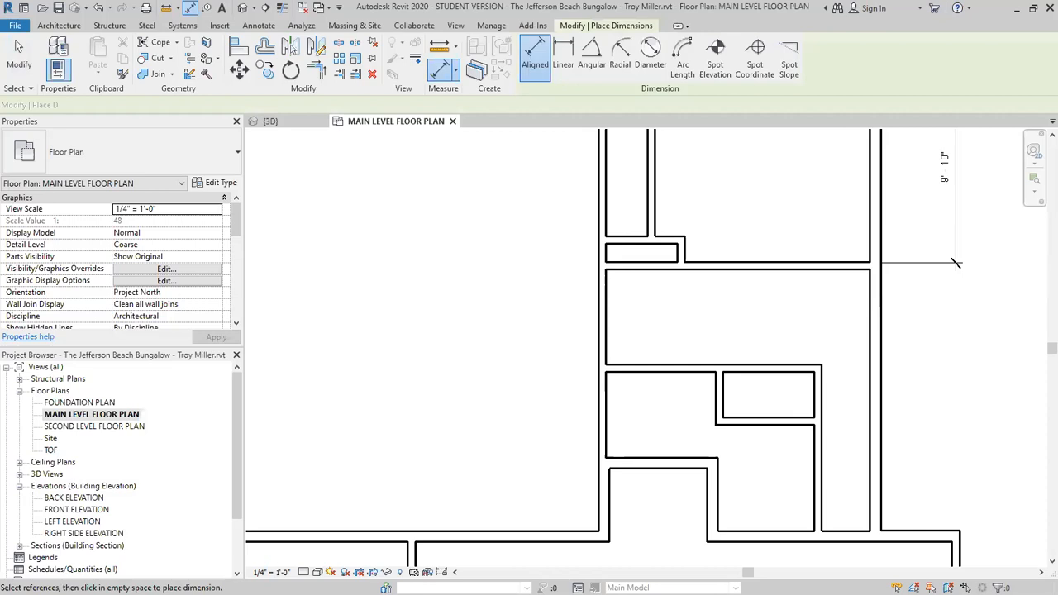
{"action": "left_click", "coordinate": [796, 546]}
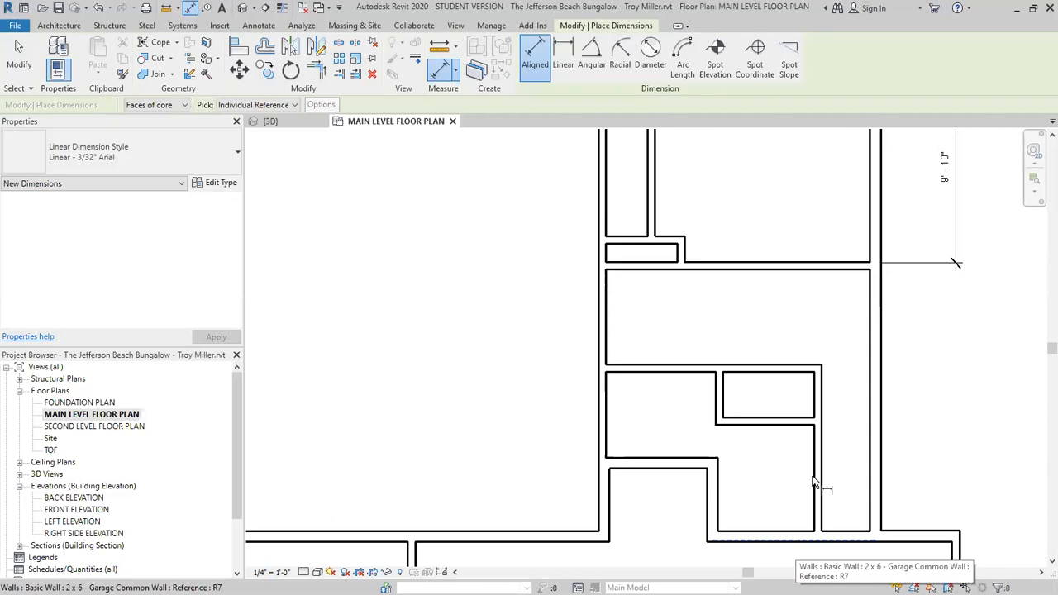
{"action": "left_click", "coordinate": [799, 425]}
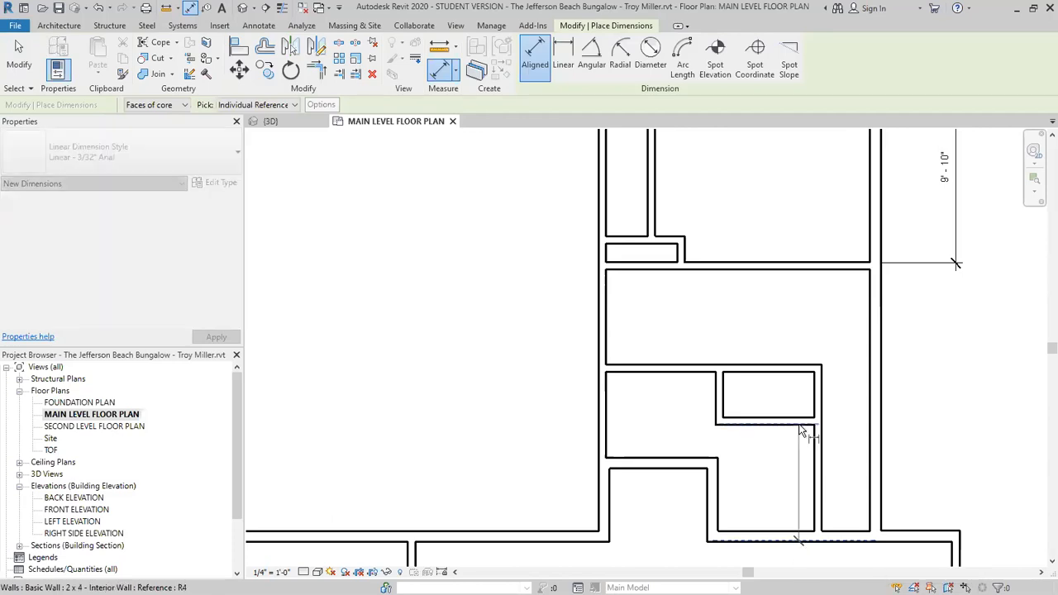
{"action": "left_click", "coordinate": [796, 372]}
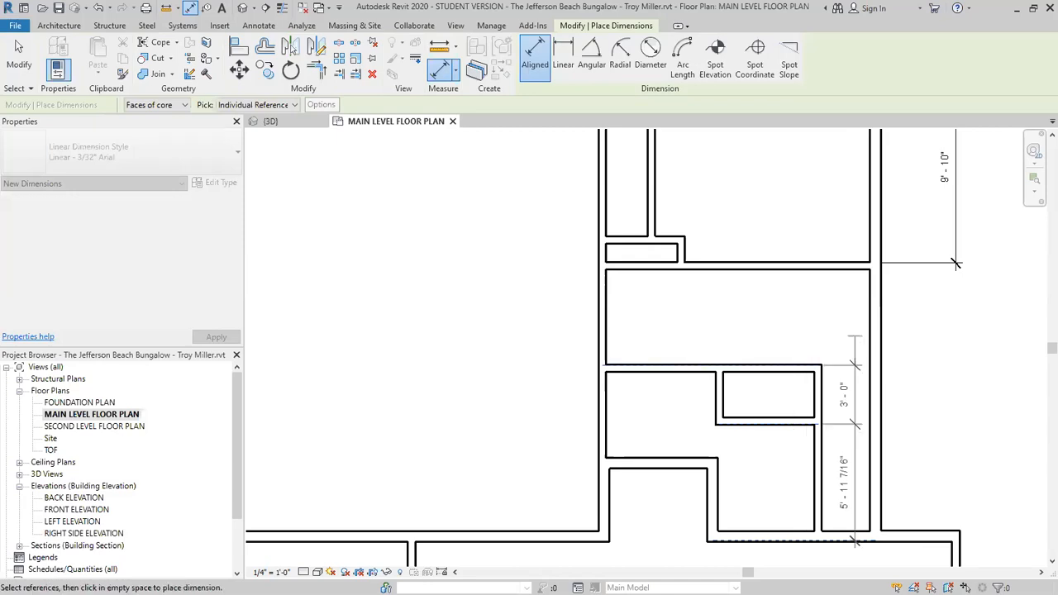
{"action": "left_click", "coordinate": [855, 342]}
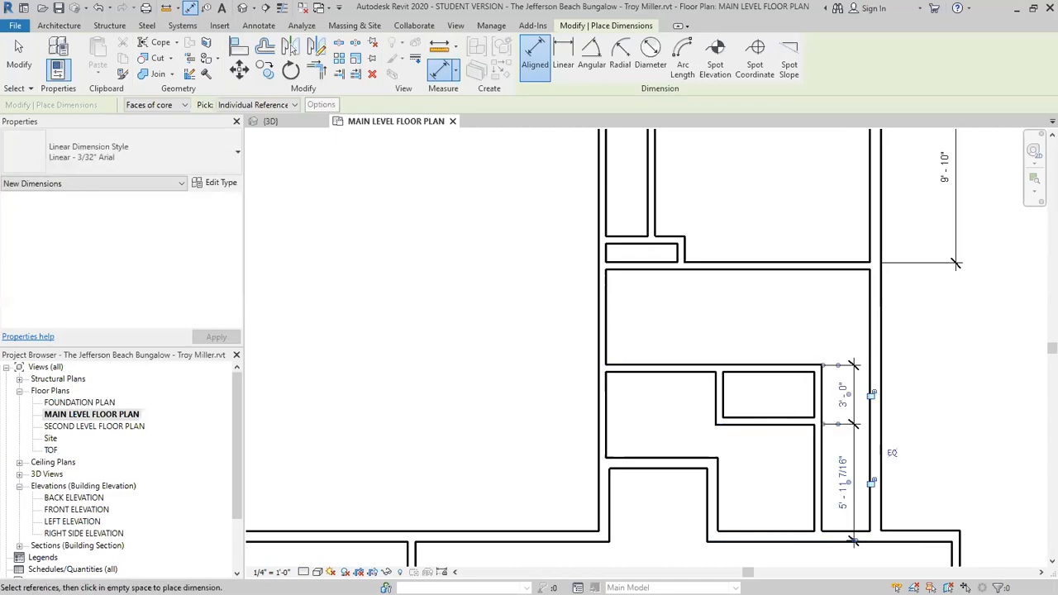
{"action": "key", "text": "Escape"}
- Move the lower closet's bottom wall by setting its dimension from the garage common wall to 6' 4 1/2"
{"action": "left_click", "coordinate": [761, 424]}
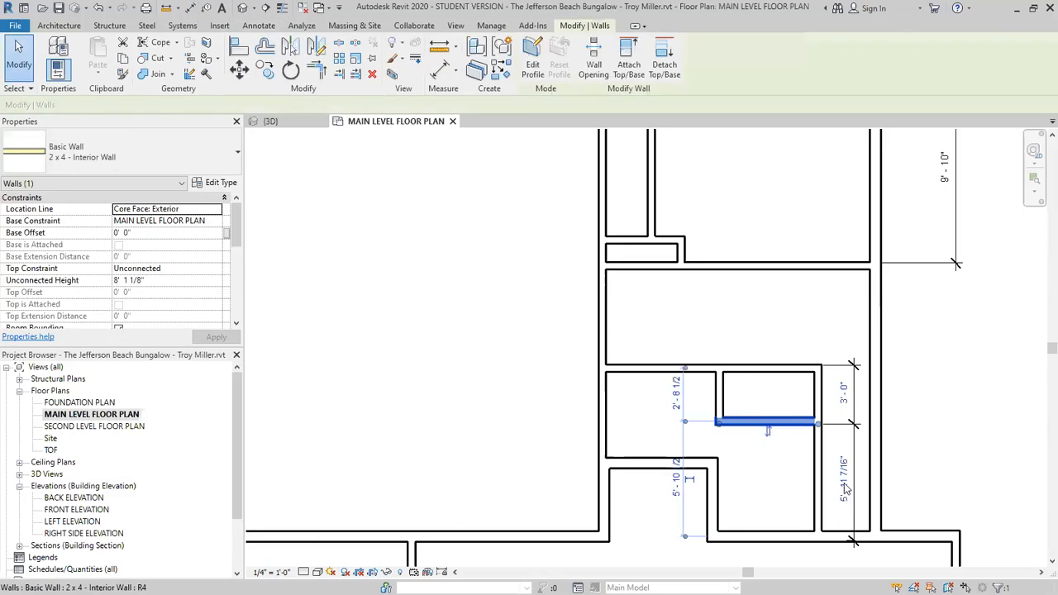
{"action": "left_click", "coordinate": [846, 484]}
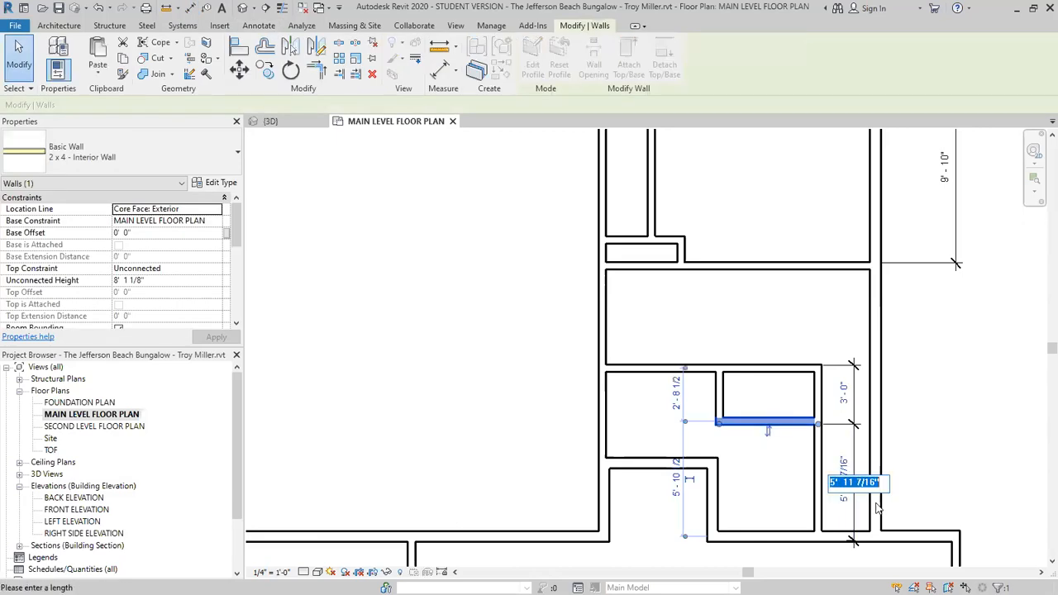
{"action": "type", "text": "6 4"}
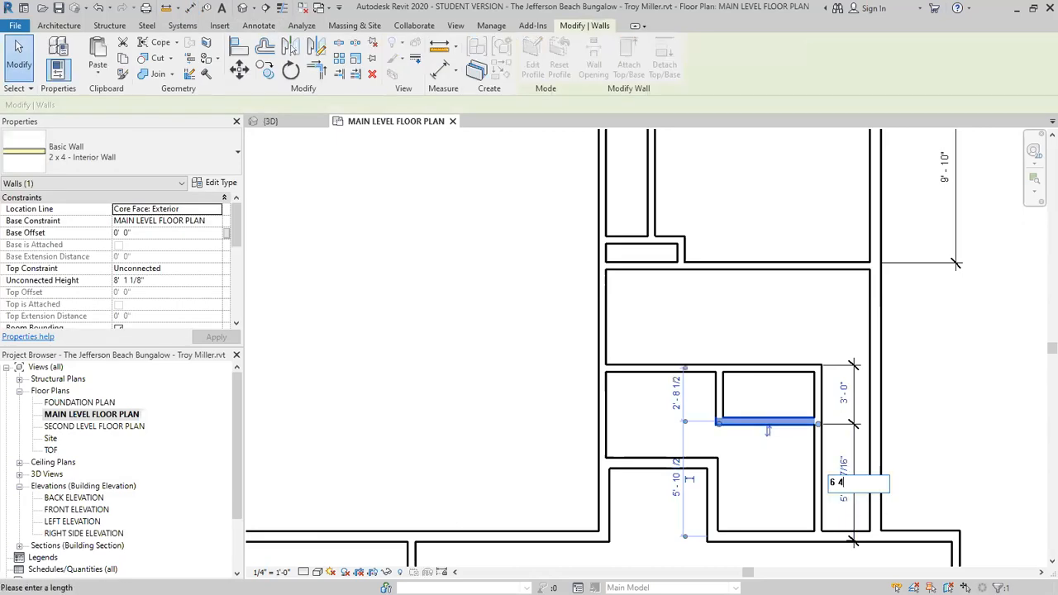
{"action": "key", "text": "Return"}
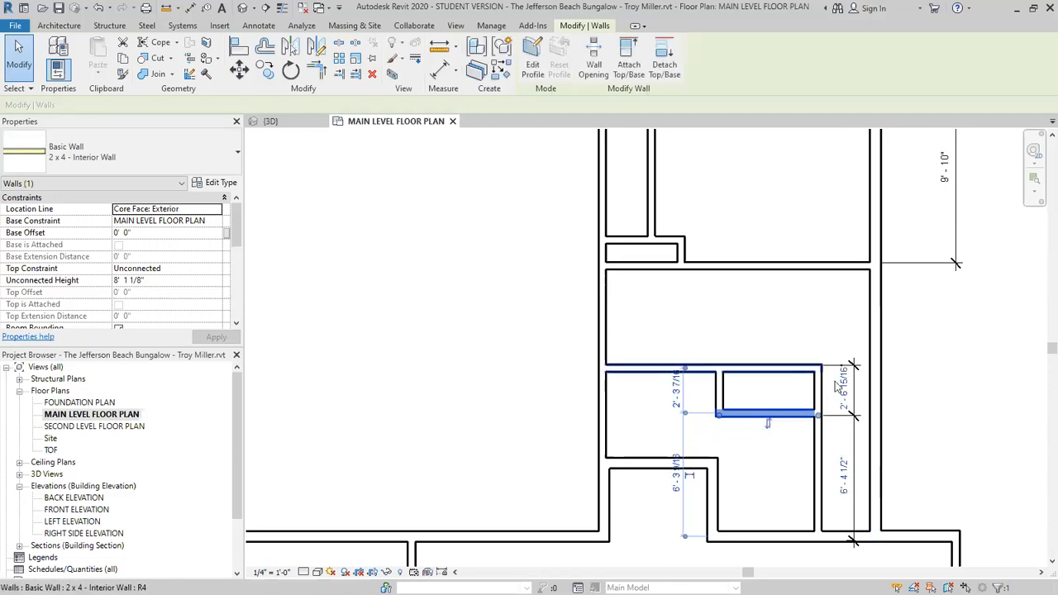
- Move the lower closet's top wall by setting its dimension from the closet's bottom wall to 3' 6"
{"action": "left_click", "coordinate": [840, 387]}
{"action": "left_click", "coordinate": [849, 408]}
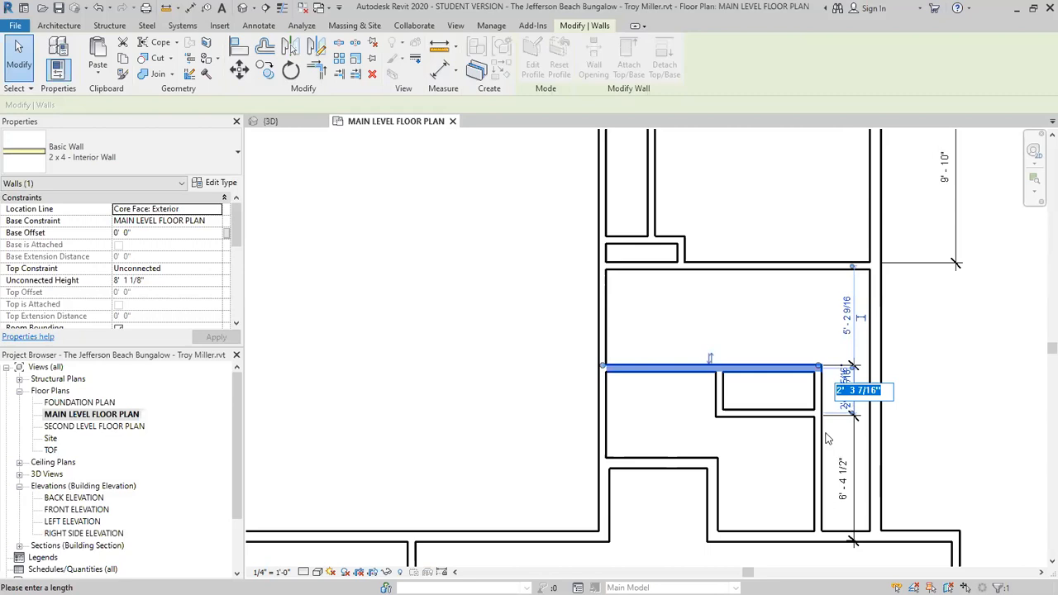
{"action": "scroll", "coordinate": [880, 338], "scroll_direction": "up", "scroll_amount": 4}
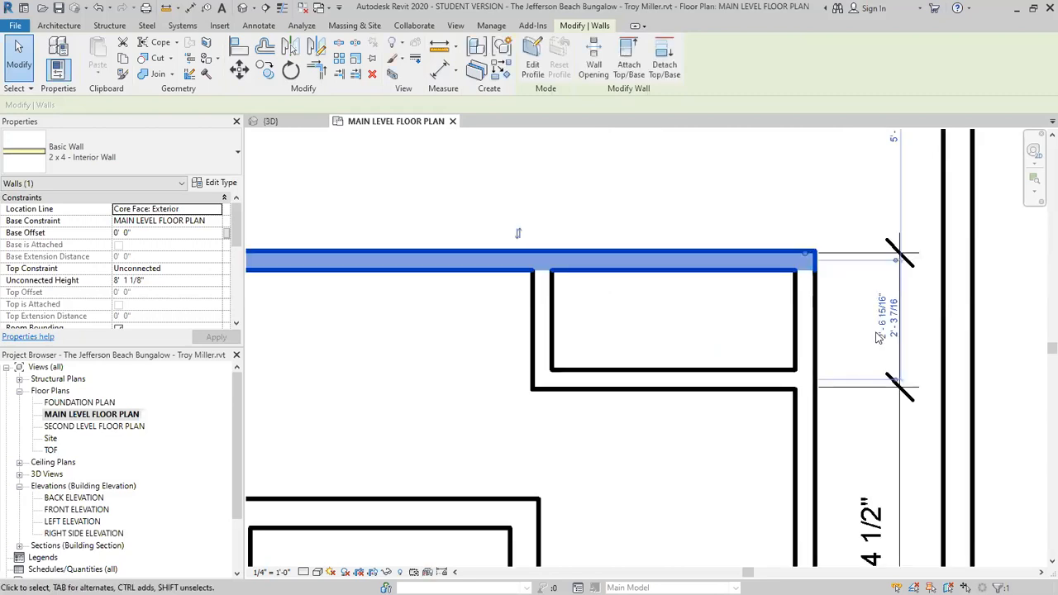
{"action": "left_click", "coordinate": [879, 335]}
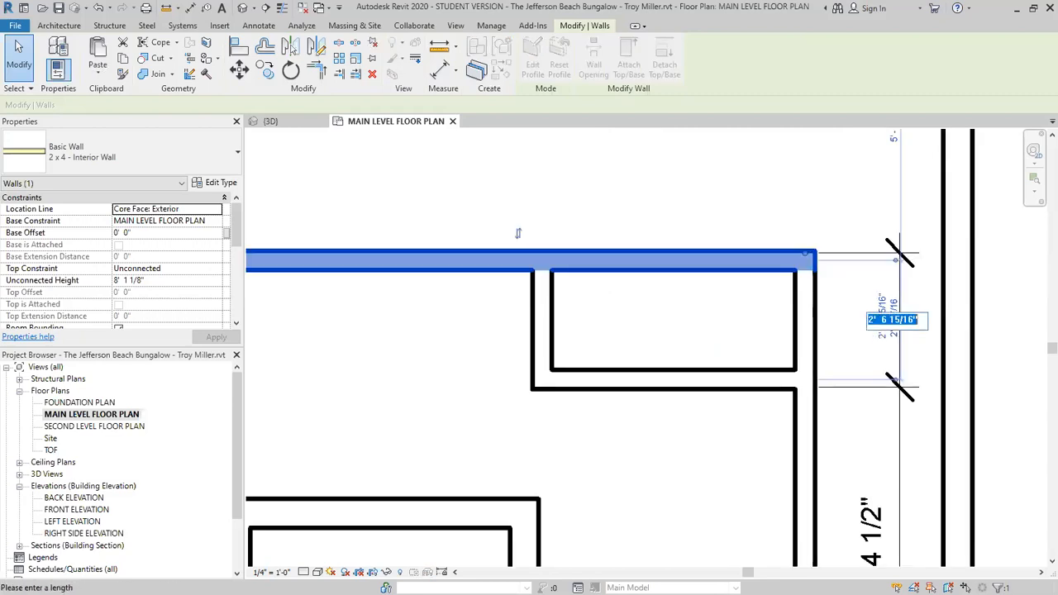
{"action": "type", "text": "3 6"}
{"action": "key", "text": "Return"}
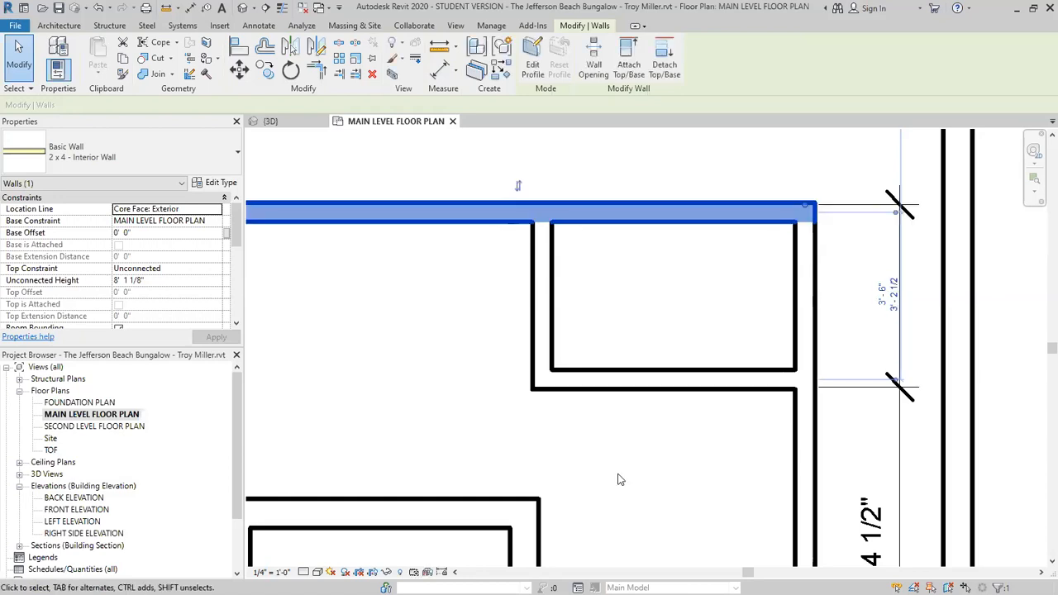
{"action": "left_click", "coordinate": [1022, 494]}
{"action": "scroll", "coordinate": [628, 449], "scroll_direction": "down", "scroll_amount": 2}
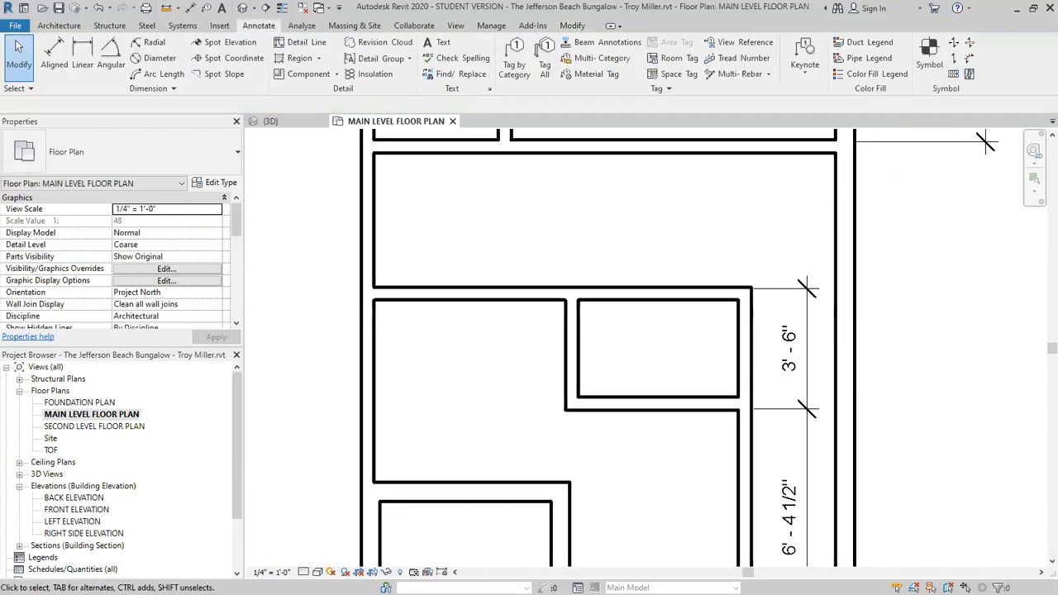
{"action": "scroll", "coordinate": [646, 419], "scroll_direction": "down", "scroll_amount": 2}
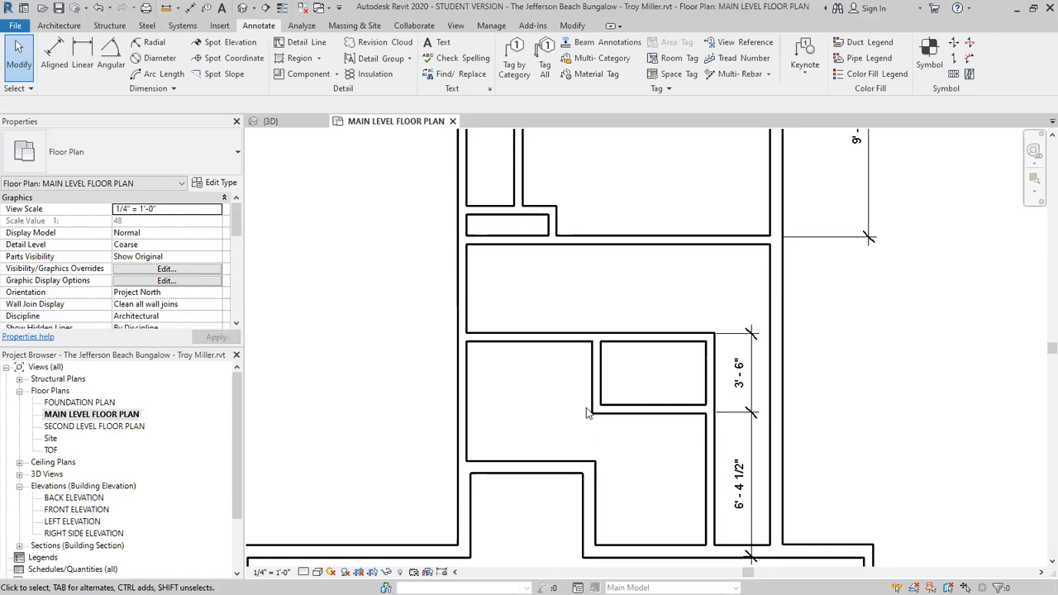
- Align the outer face of the lower closet's left wall with the garage-side face of the notch's right wall
{"action": "left_click", "coordinate": [574, 26]}
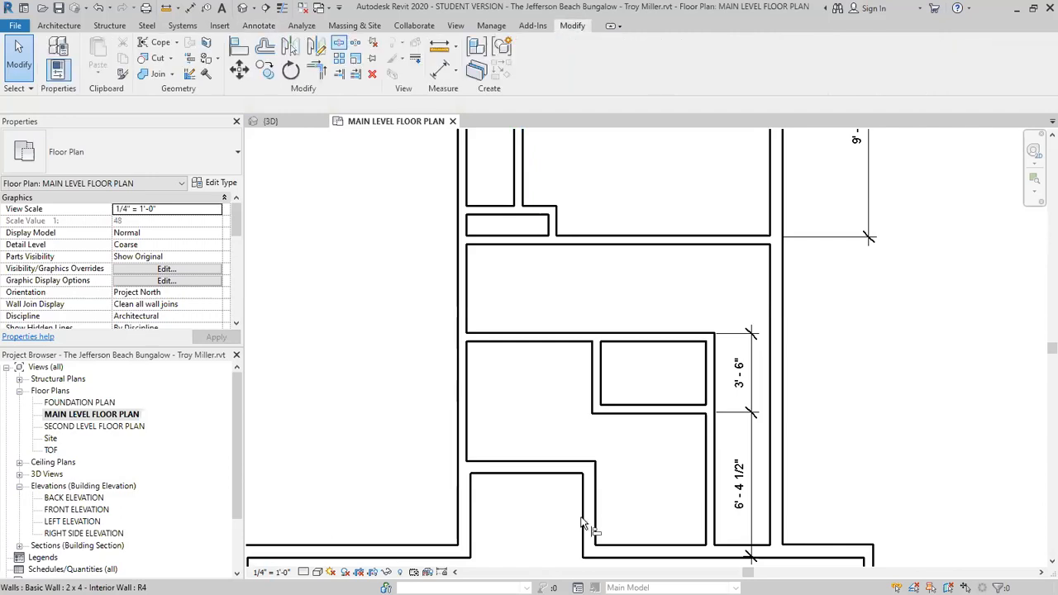
{"action": "key", "text": "a"}
{"action": "key", "text": "l"}
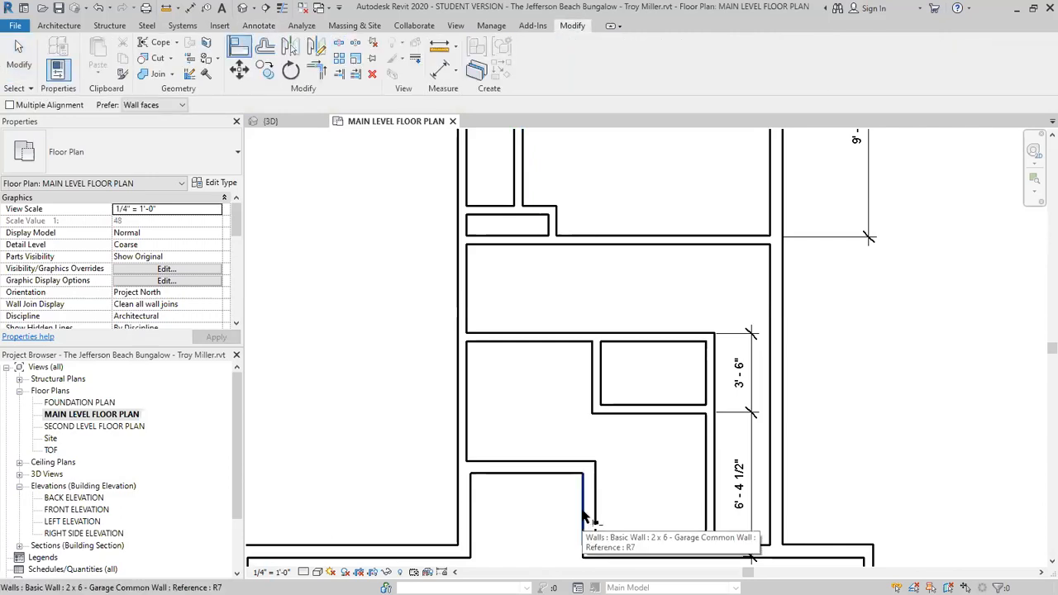
{"action": "left_click", "coordinate": [584, 517]}
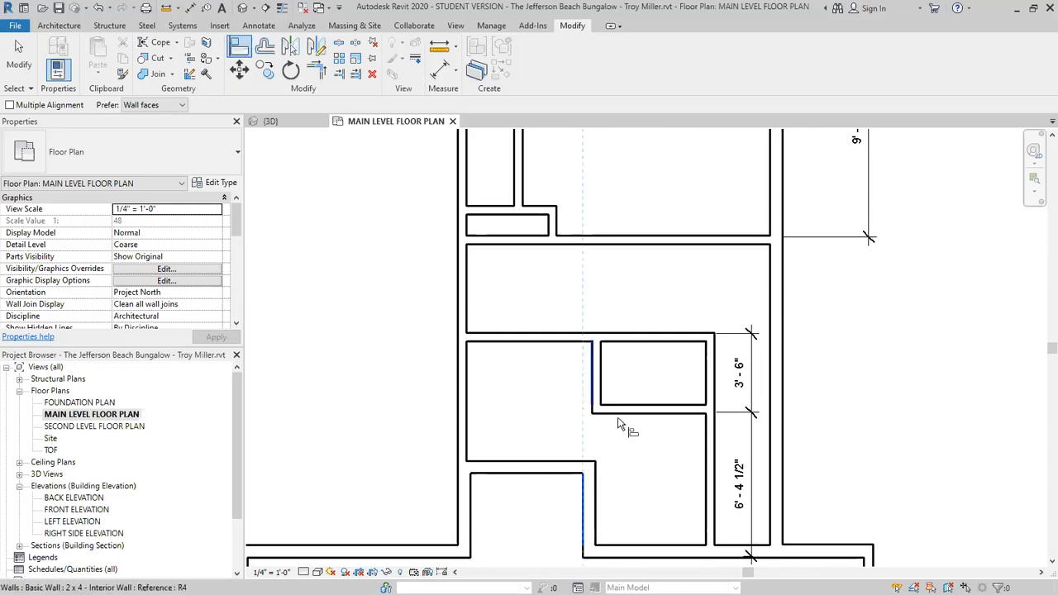
{"action": "left_click", "coordinate": [591, 376]}
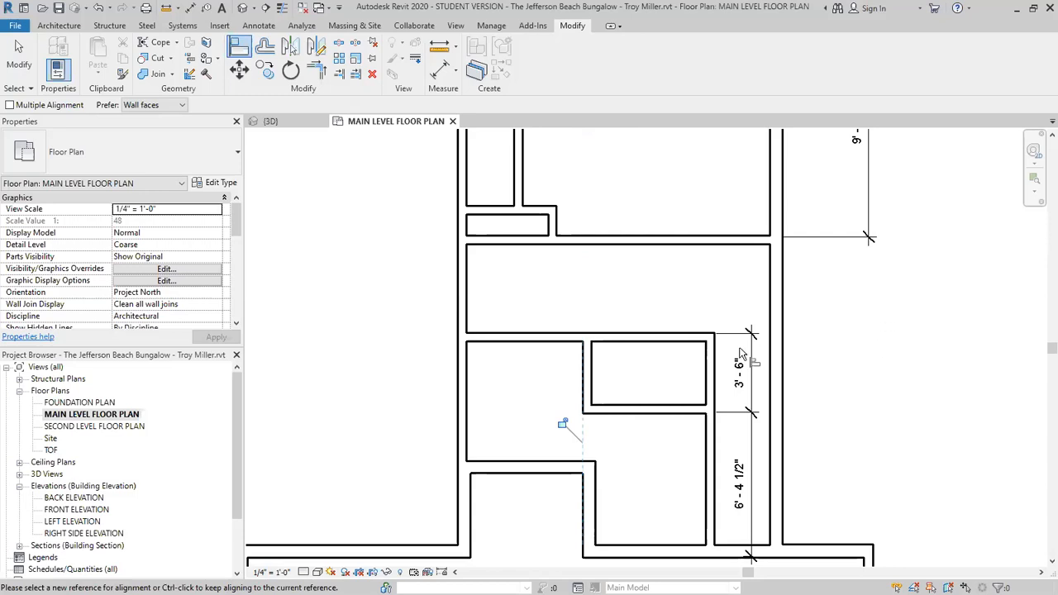
- Try to dimension horizontally between the vertical wall beside the lower closet and the exterior wall's outer face, placed above the closet
{"action": "left_click", "coordinate": [260, 26]}
{"action": "left_click", "coordinate": [51, 51]}
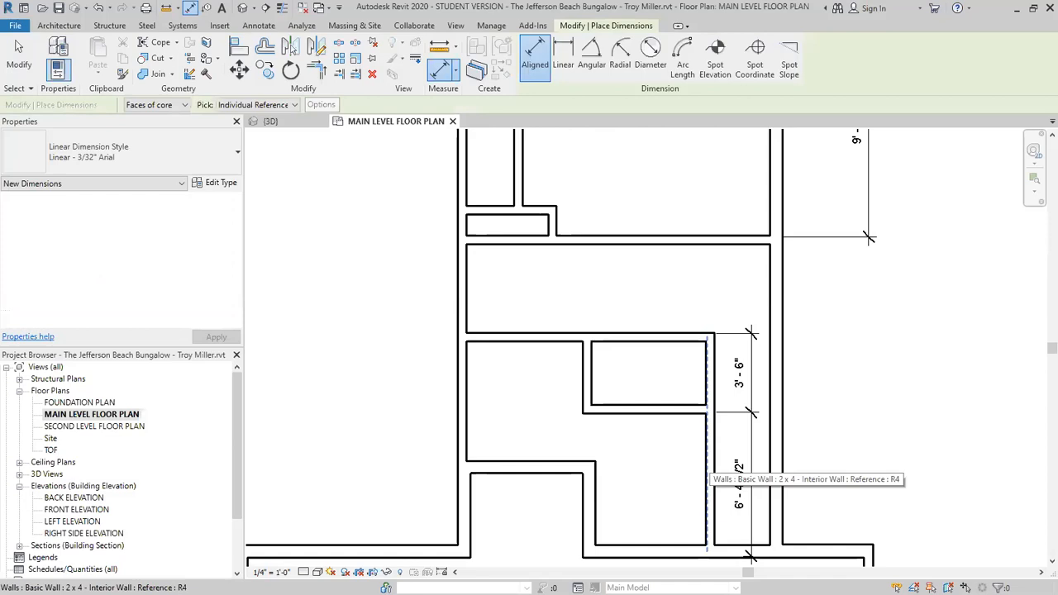
{"action": "left_click", "coordinate": [712, 507]}
{"action": "left_click", "coordinate": [715, 339]}
{"action": "left_click", "coordinate": [710, 286]}
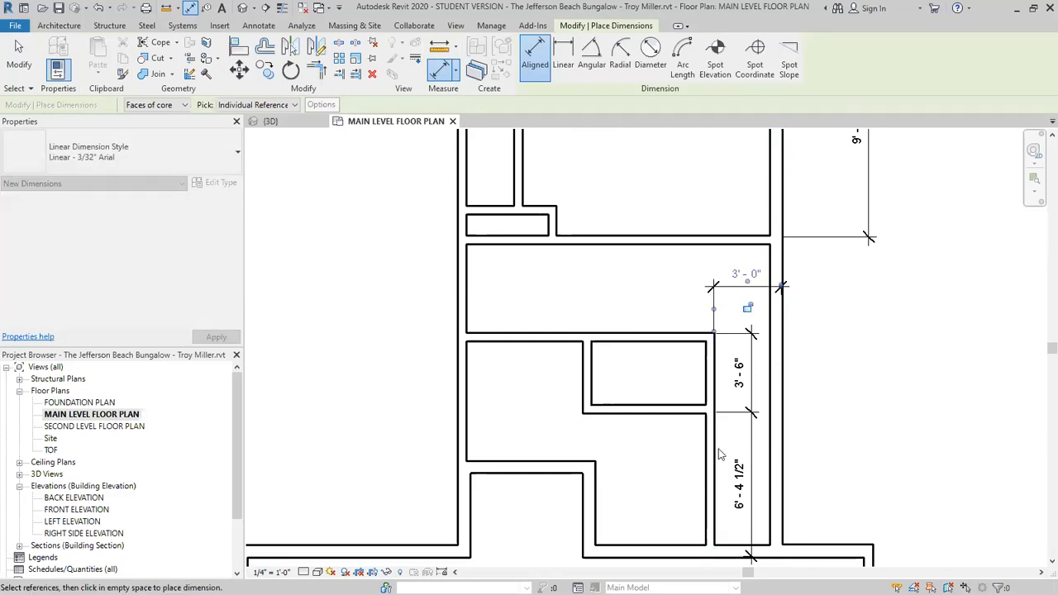
{"action": "key", "text": "Escape"}
{"action": "key", "text": "Escape"}
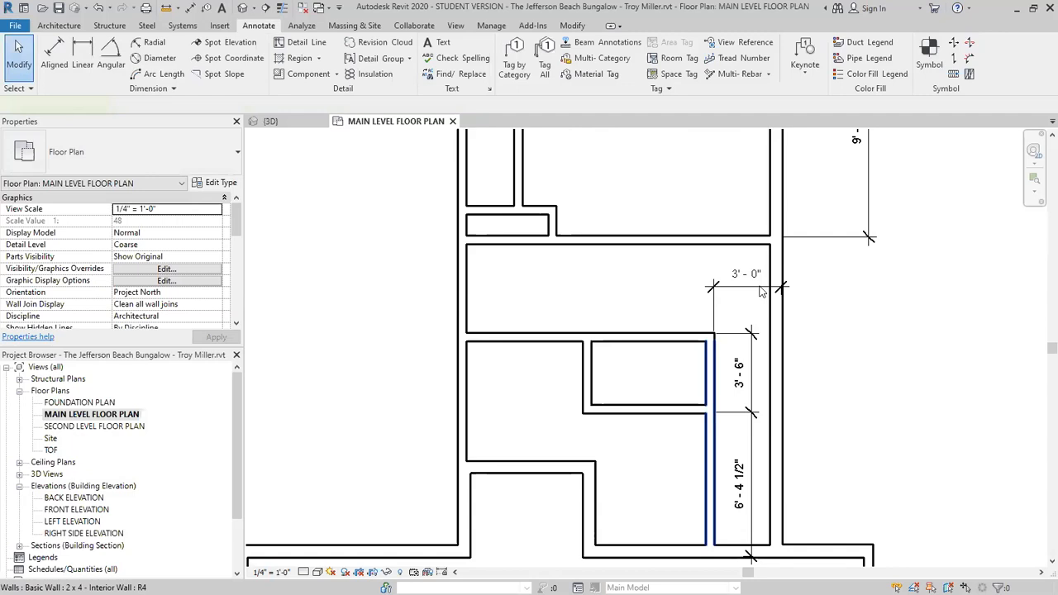
{"action": "left_click", "coordinate": [761, 290]}
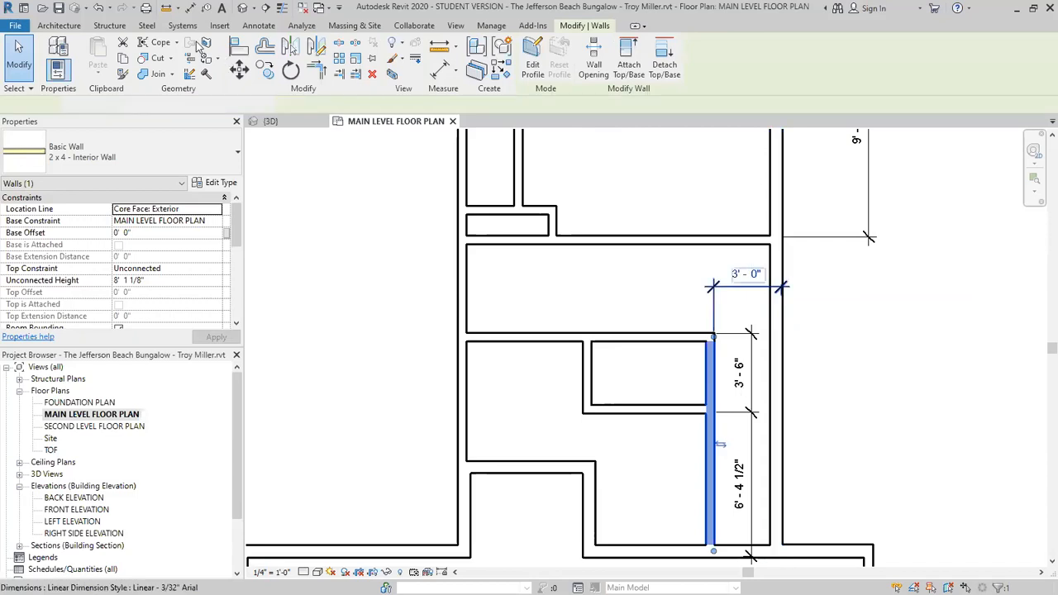
{"action": "left_click", "coordinate": [598, 378]}
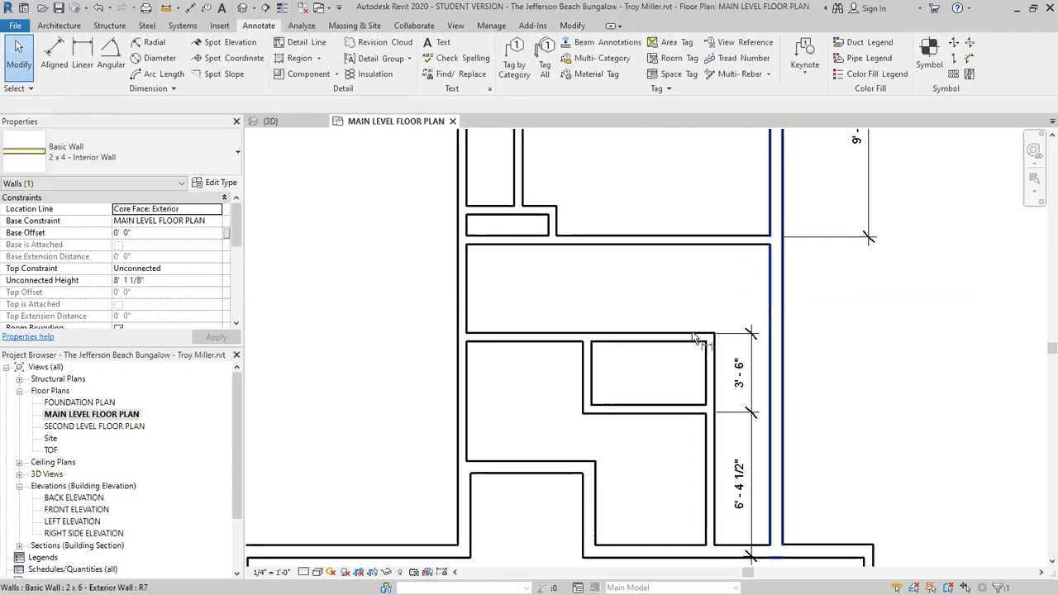
- Dimension horizontally between the vertical wall beside the lower closet and the exterior wall's outer face, placed below the closet
{"action": "key", "text": "d"}
{"action": "key", "text": "i"}
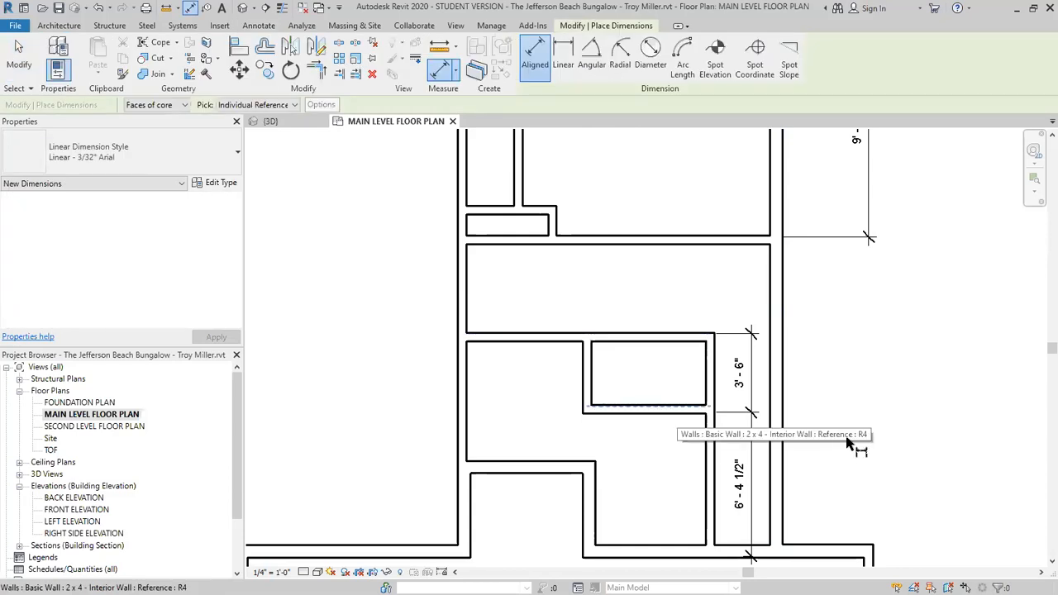
{"action": "left_click", "coordinate": [719, 455]}
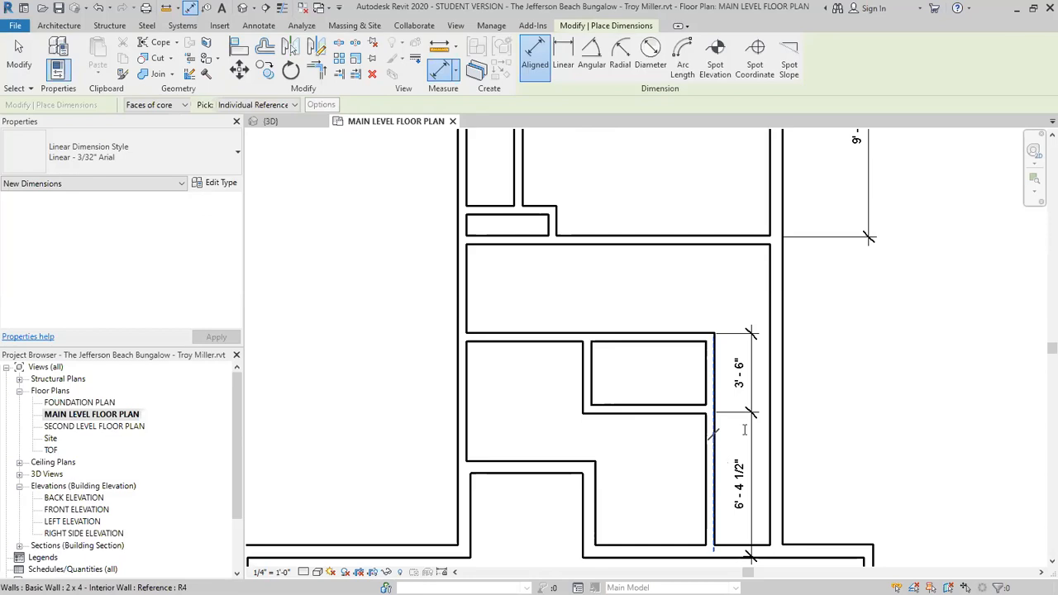
{"action": "left_click", "coordinate": [743, 429]}
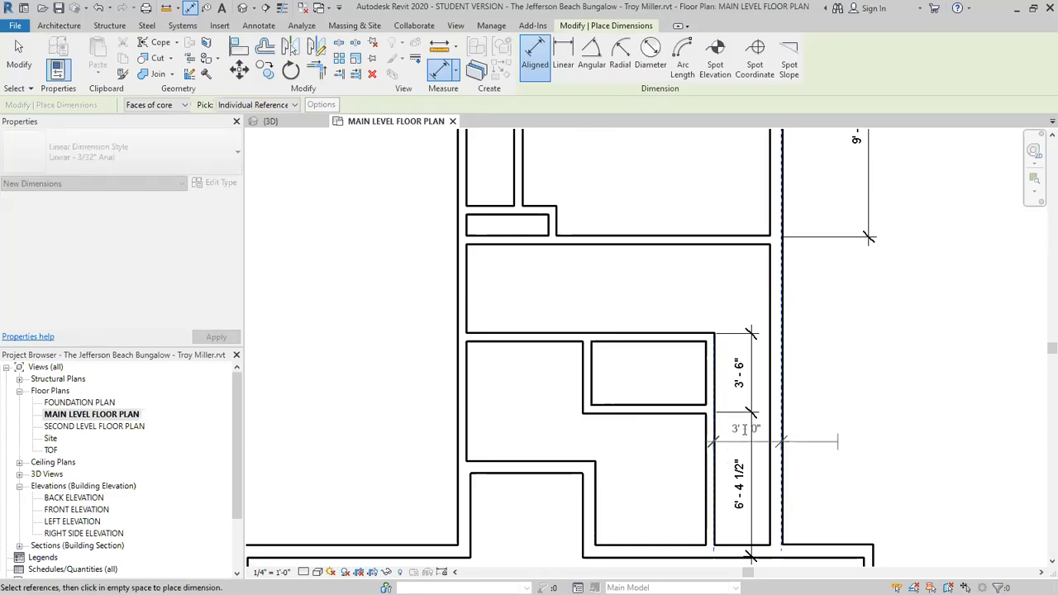
{"action": "left_click", "coordinate": [743, 429]}
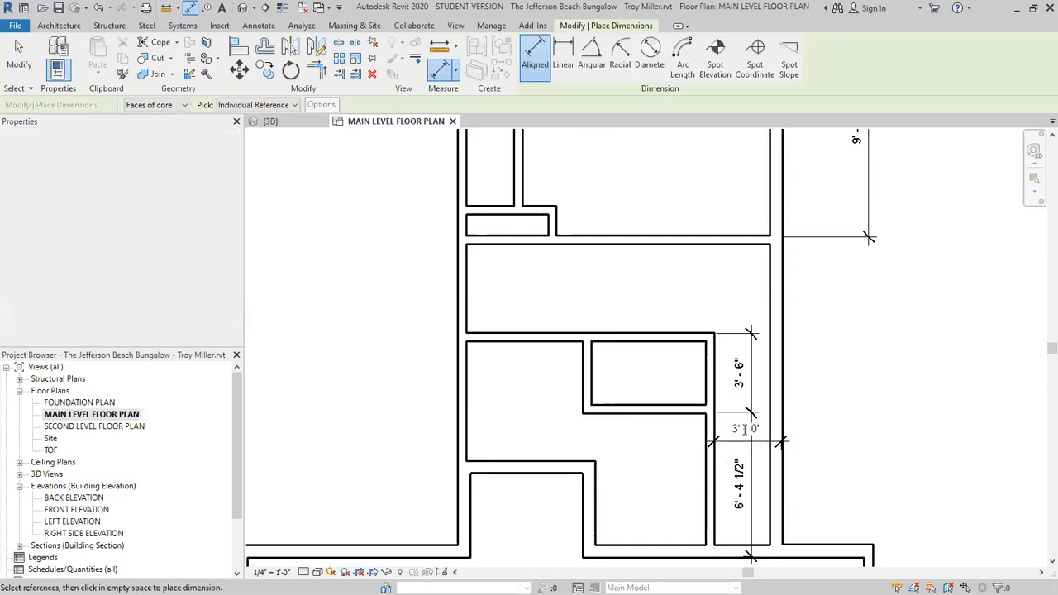
- Move the vertical wall beside the lower closet by setting its dimension from the exterior wall to 4' 5 1/2"
{"action": "key", "text": "Escape"}
{"action": "left_click", "coordinate": [710, 428]}
{"action": "left_click", "coordinate": [745, 428]}
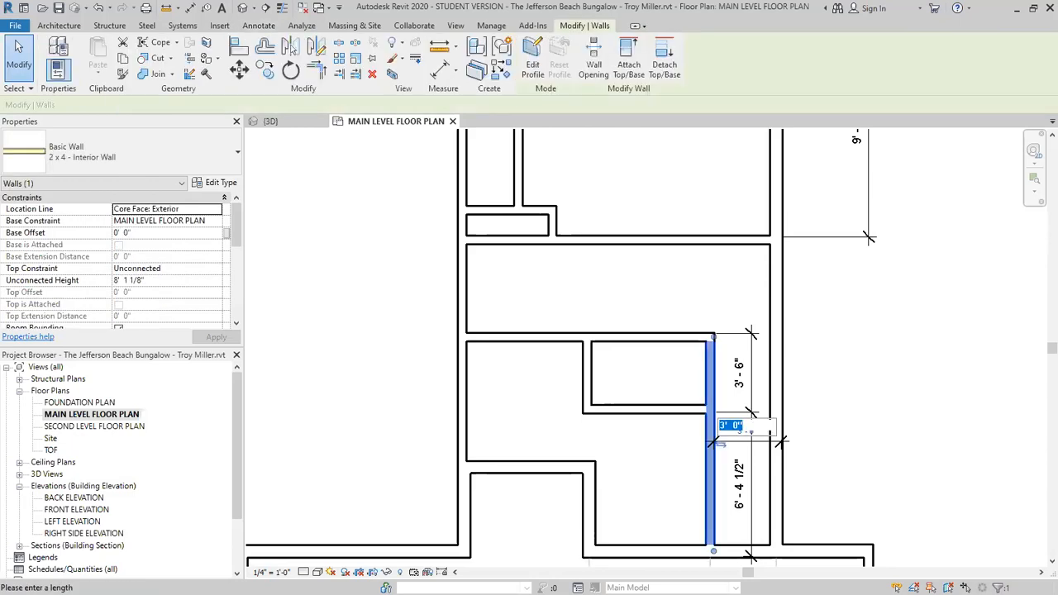
{"action": "type", "text": "4 5.5"}
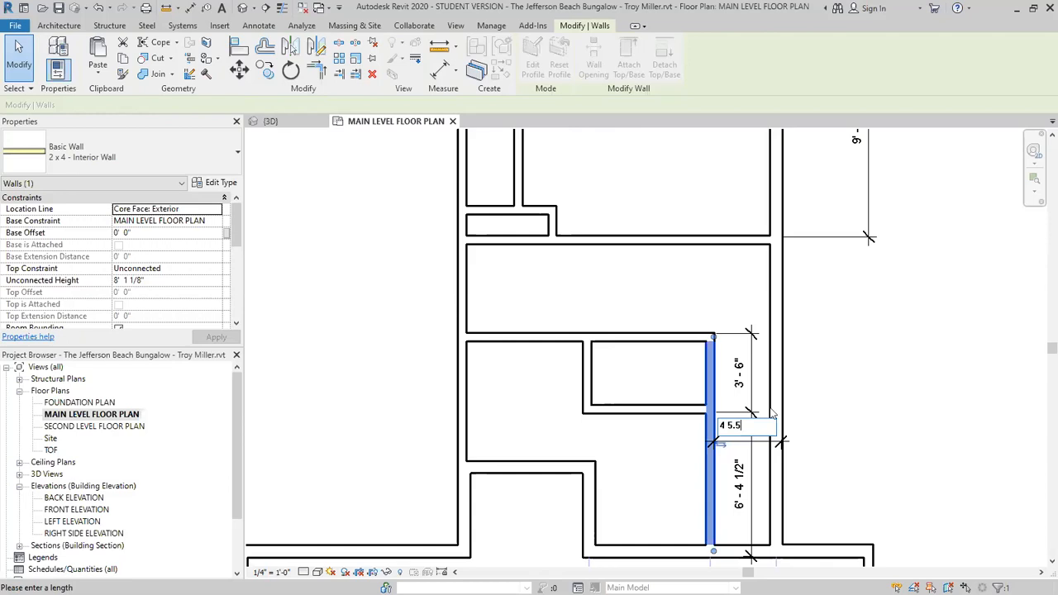
{"action": "key", "text": "Return"}
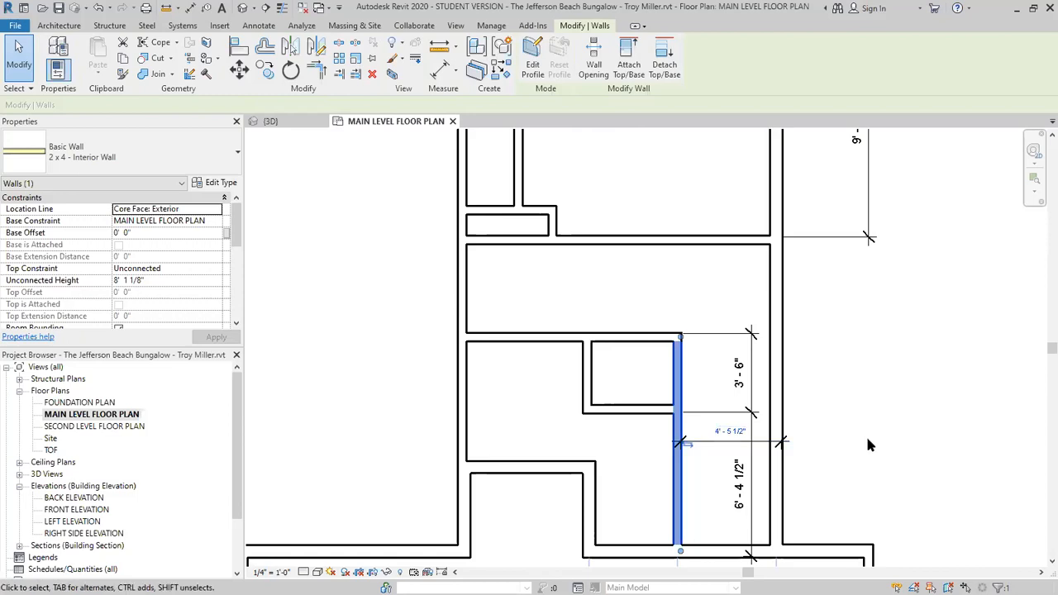
{"action": "scroll", "coordinate": [868, 445], "scroll_direction": "down", "scroll_amount": 1}
{"action": "key", "text": "Escape"}
{"action": "scroll", "coordinate": [873, 440], "scroll_direction": "down", "scroll_amount": 1}
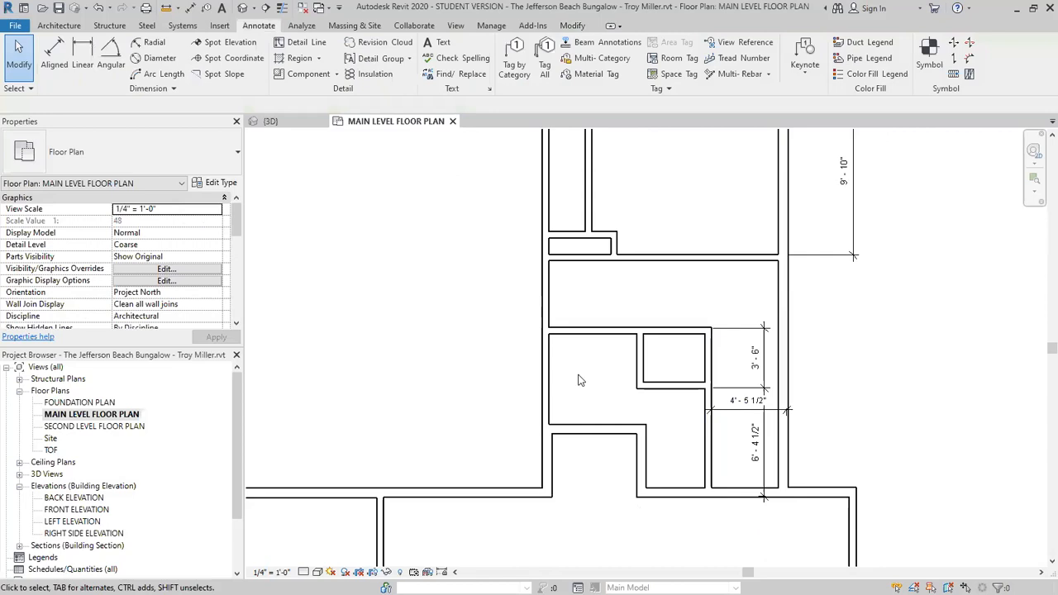
{"action": "scroll", "coordinate": [648, 339], "scroll_direction": "down", "scroll_amount": 1}
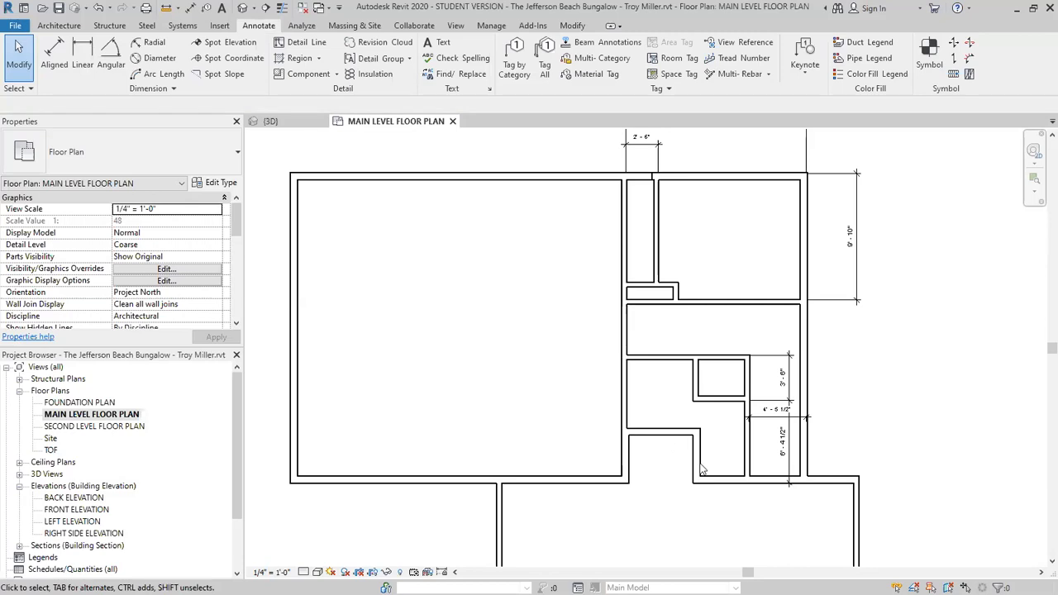
{"action": "scroll", "coordinate": [701, 469], "scroll_direction": "up", "scroll_amount": 1}
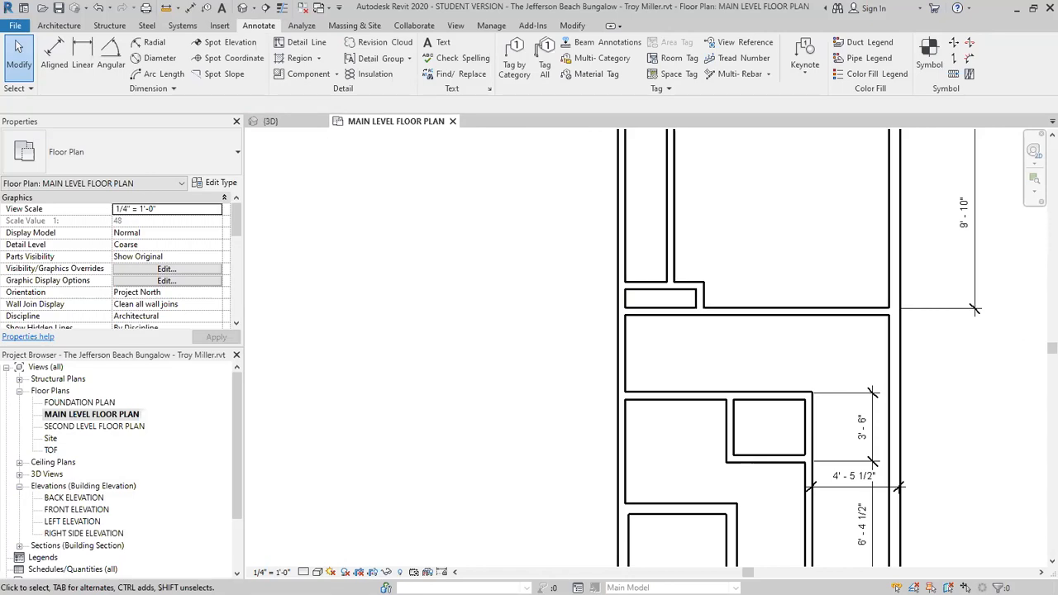
{"action": "scroll", "coordinate": [699, 462], "scroll_direction": "down", "scroll_amount": 1}
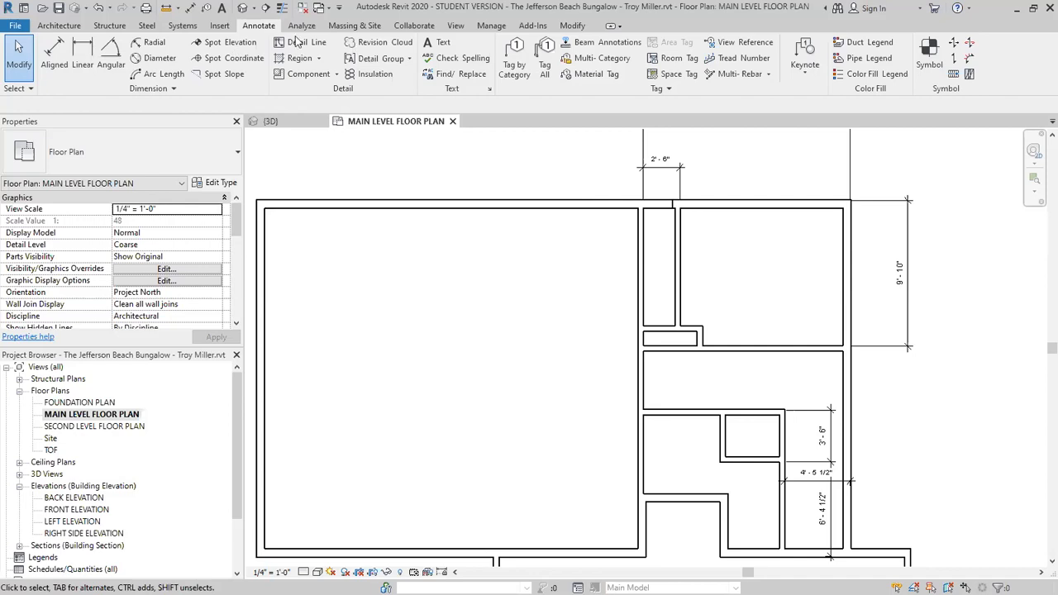
{"action": "key", "text": "e"}
{"action": "key", "text": "l"}
{"action": "key", "text": "d"}
{"action": "key", "text": "l"}
{"action": "key", "text": "e"}
{"action": "key", "text": "l"}
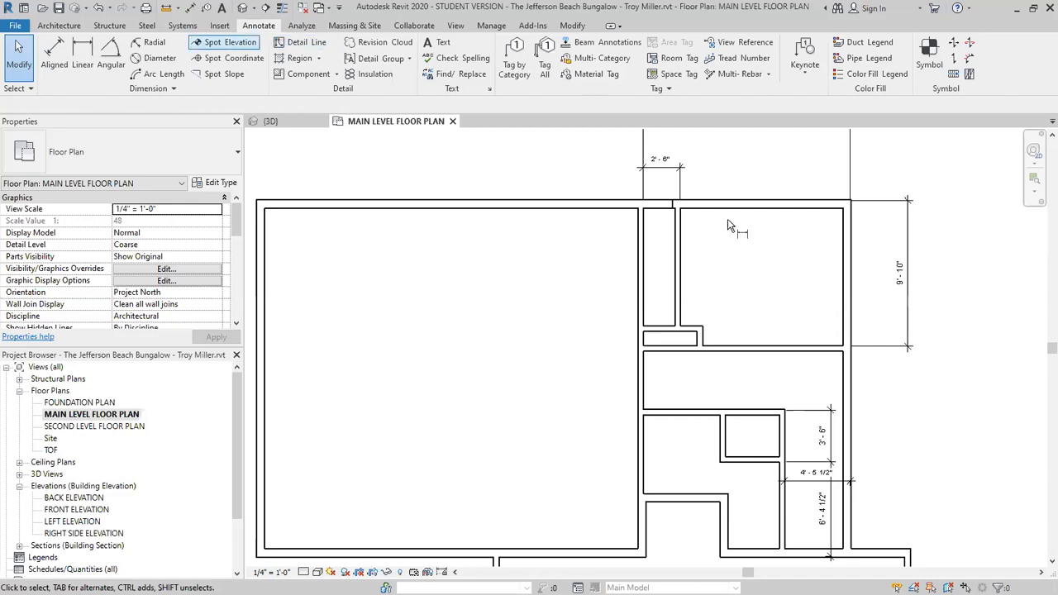
- Dimension horizontally between the long vertical wall's right face and the small upper closet's right wall, placed above the closet
{"action": "key", "text": "d"}
{"action": "key", "text": "i"}
{"action": "scroll", "coordinate": [647, 375], "scroll_direction": "up", "scroll_amount": 2}
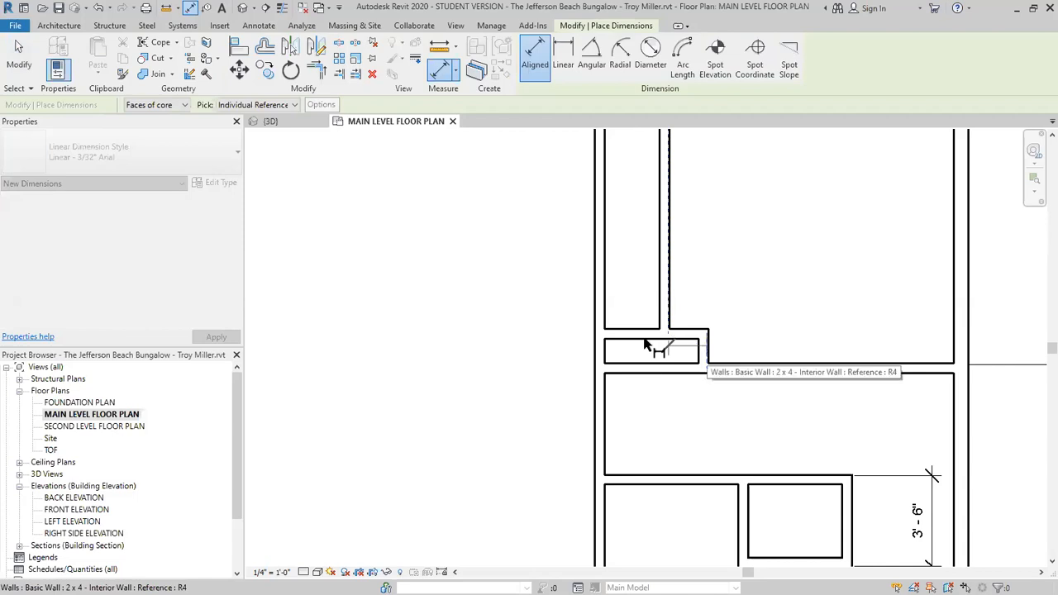
{"action": "left_click", "coordinate": [647, 345]}
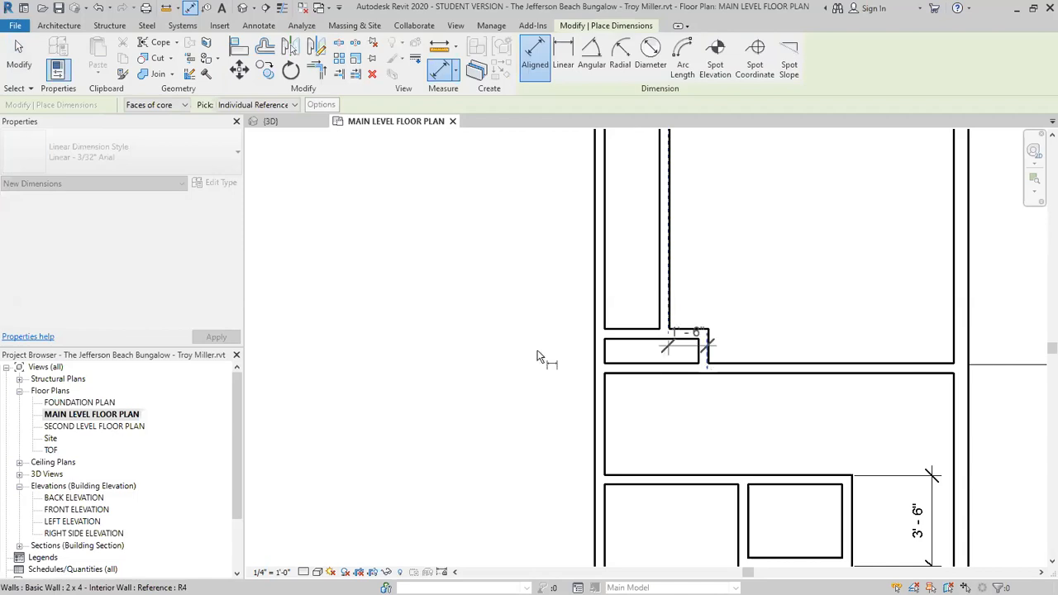
{"action": "left_click", "coordinate": [709, 355]}
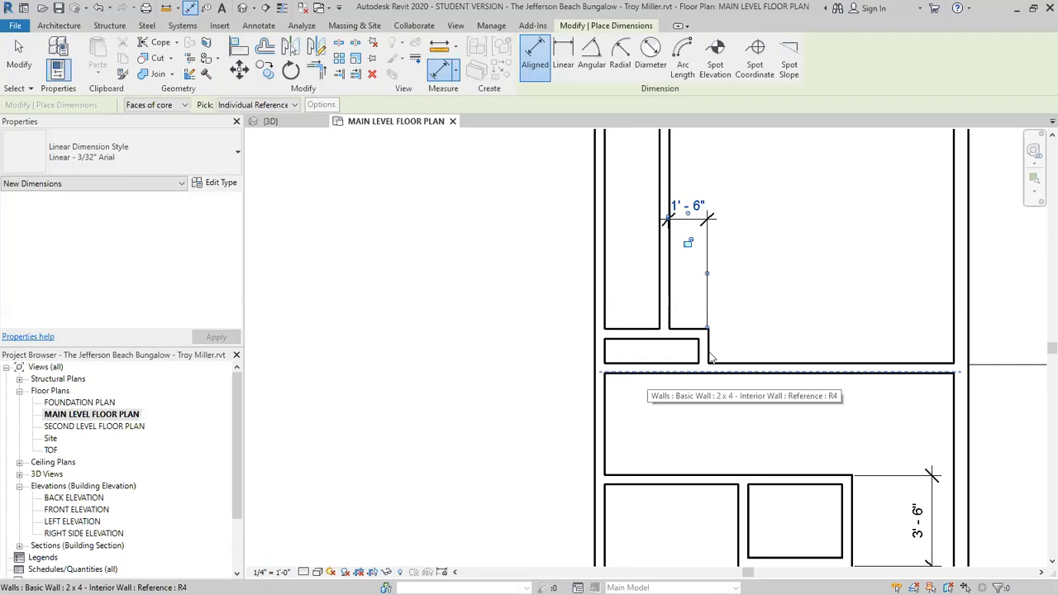
- Dimension vertically between the small upper closet's bottom and top walls, placed inside the garage
{"action": "left_click", "coordinate": [710, 357]}
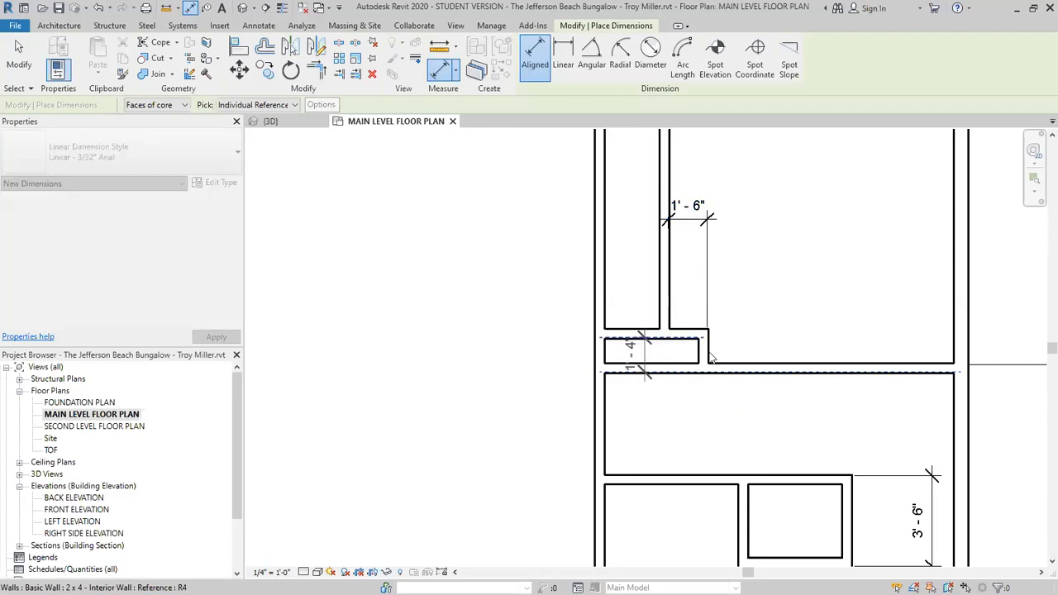
{"action": "left_click", "coordinate": [538, 356]}
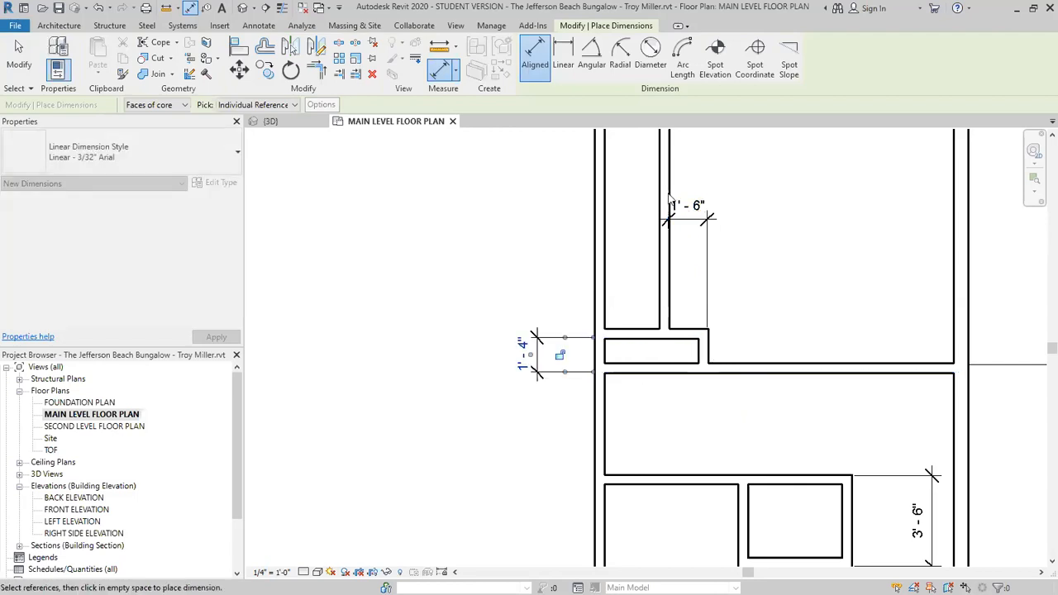
{"action": "key", "text": "Escape"}
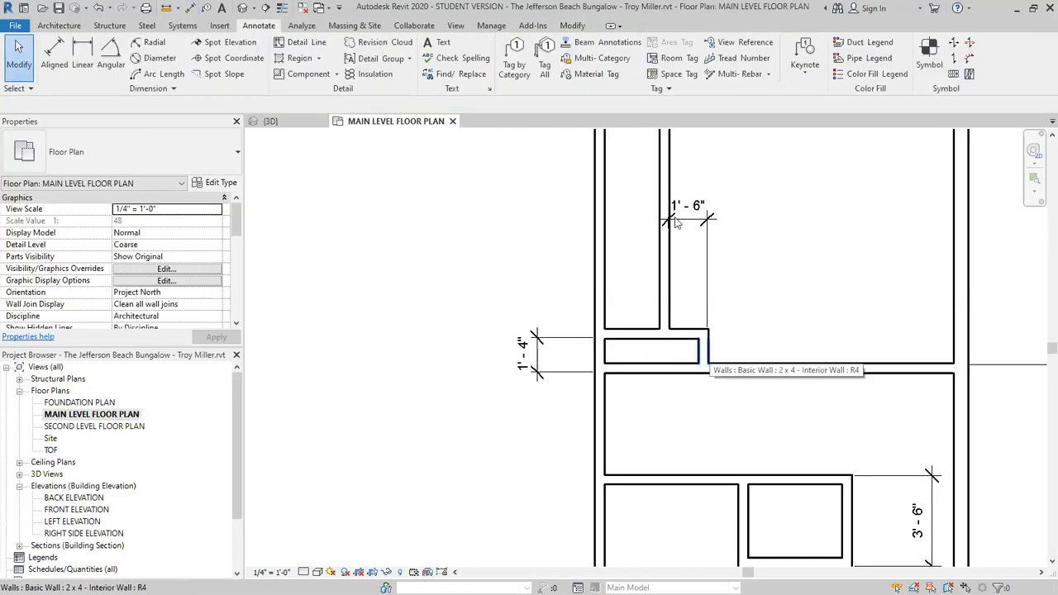
- Move the upper closet's right wall by setting its dimension from the long vertical wall to 1' 0"
{"action": "left_click", "coordinate": [704, 351]}
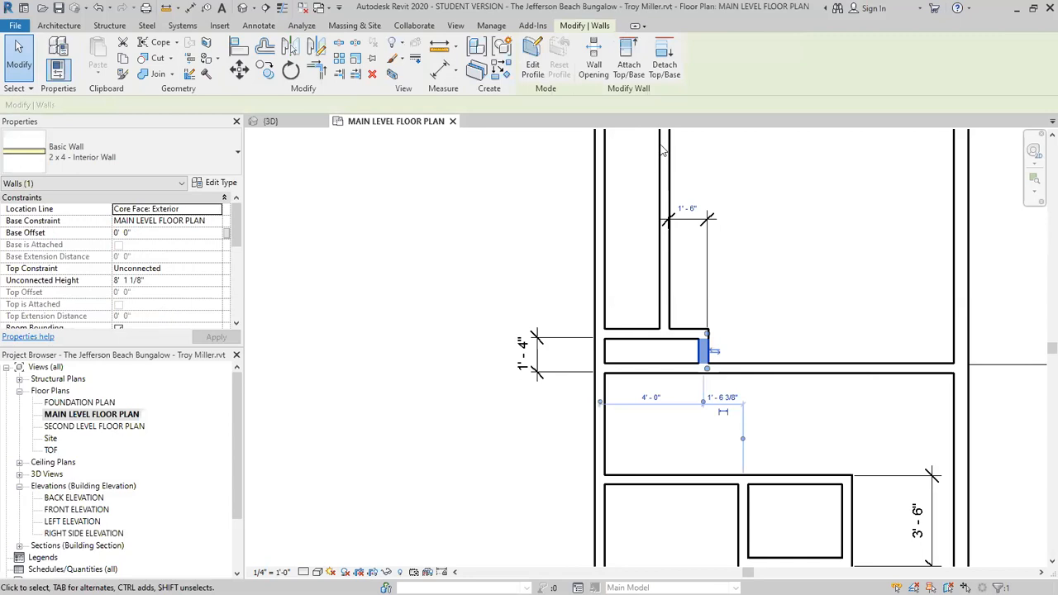
{"action": "left_click", "coordinate": [686, 208]}
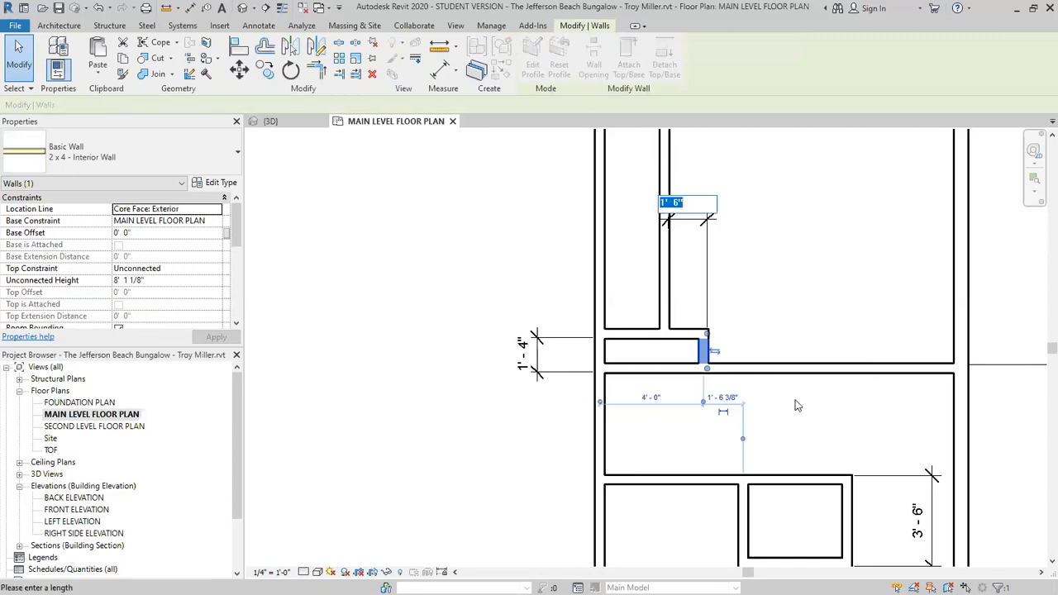
{"action": "type", "text": "1"}
{"action": "key", "text": "Return"}
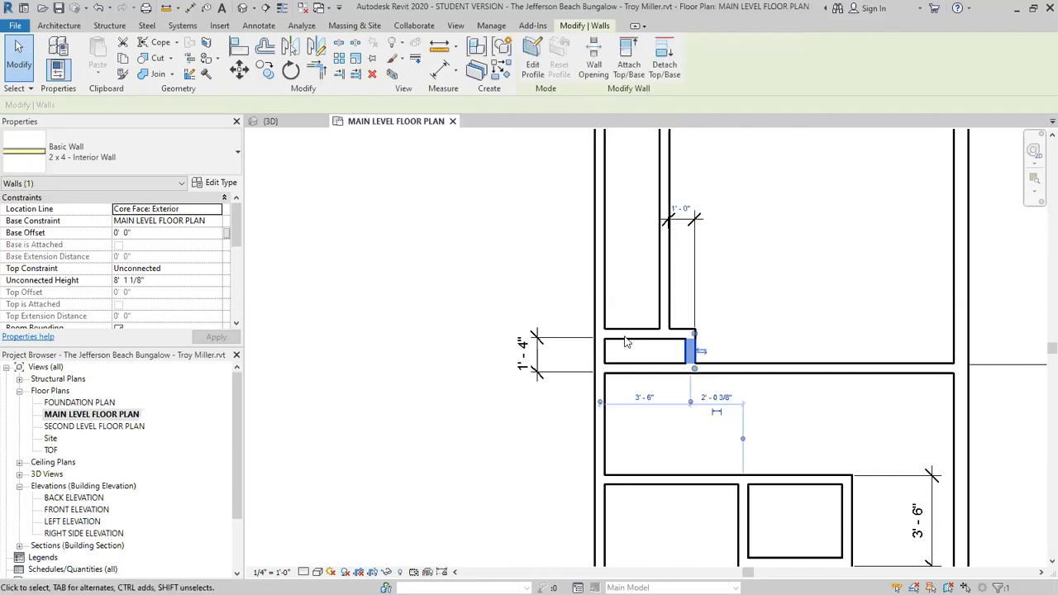
{"action": "key", "text": "Escape"}
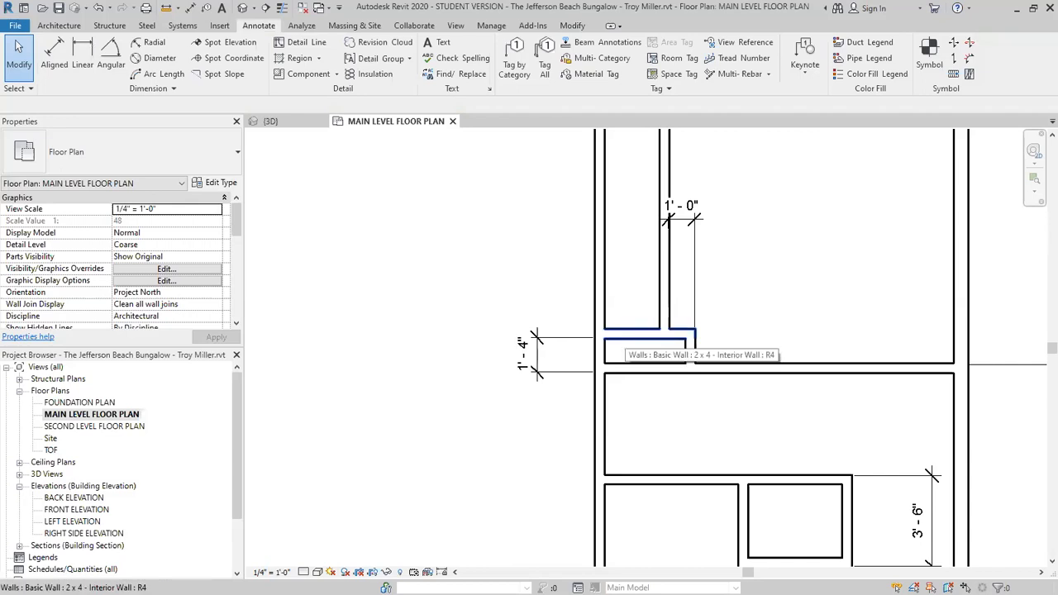
- Move the upper closet's top wall by setting its dimension from the closet's bottom wall to 2' 6"
{"action": "left_click", "coordinate": [538, 350]}
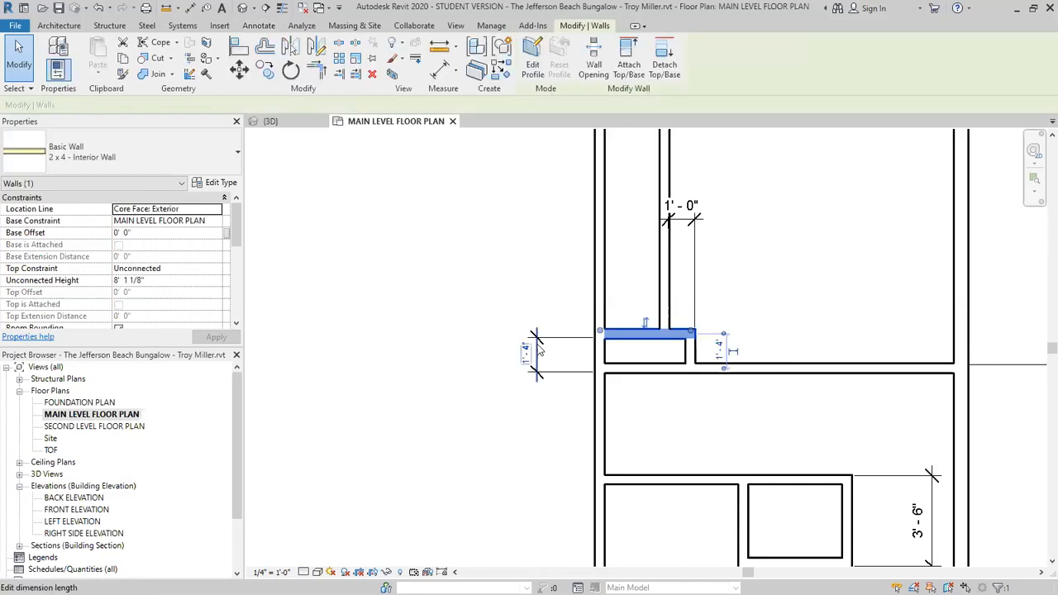
{"action": "left_click", "coordinate": [538, 350]}
{"action": "type", "text": "2"}
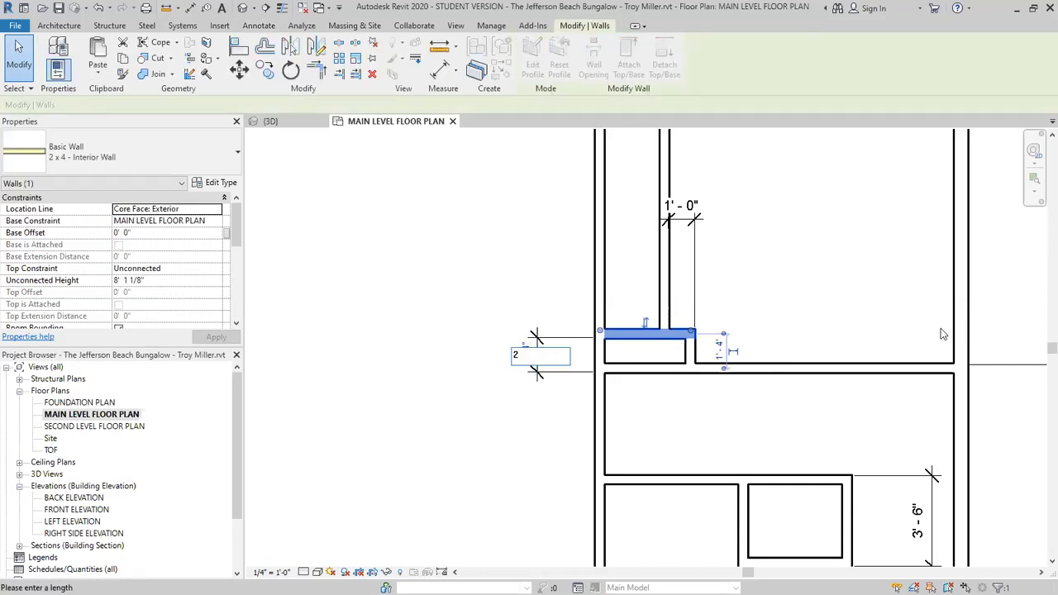
{"action": "type", "text": "' - 6"}
{"action": "key", "text": "Return"}
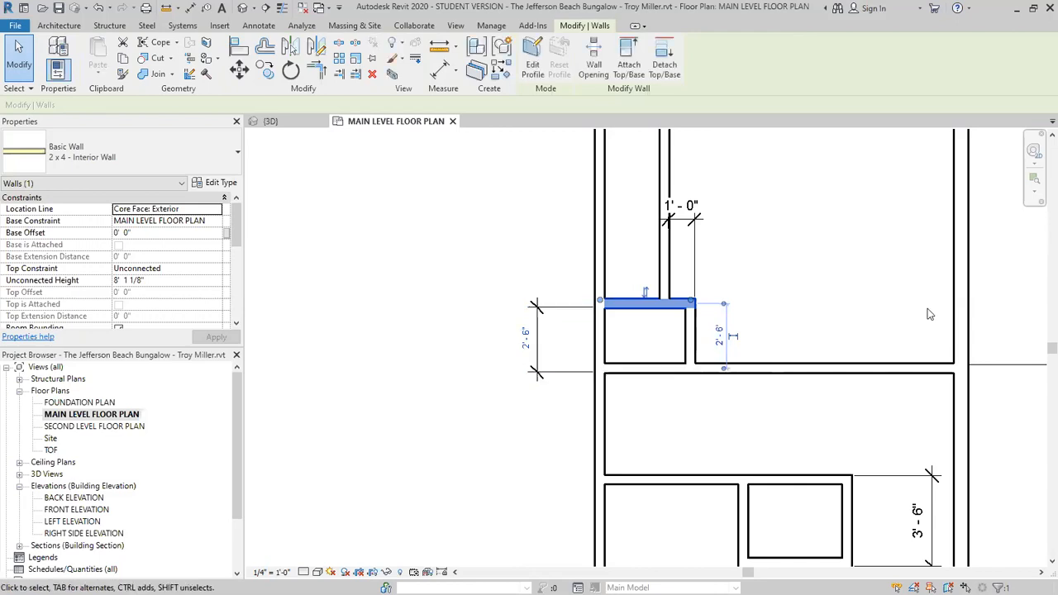
{"action": "key", "text": "Escape"}
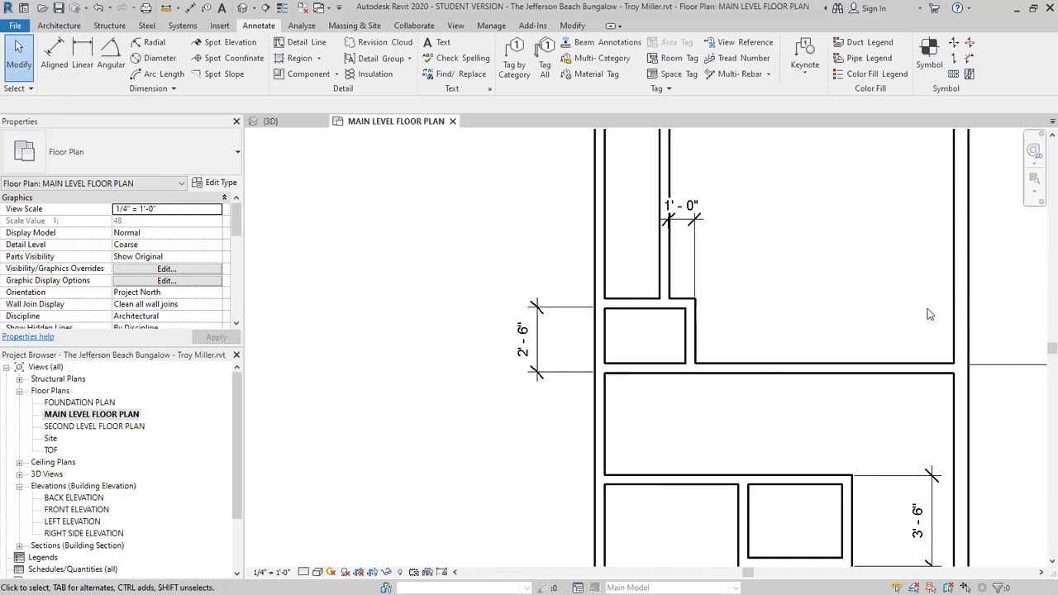
- Set the upper closet's top wall dimension from the closet's bottom wall to 3' 0"
{"action": "scroll", "coordinate": [928, 312], "scroll_direction": "down", "scroll_amount": 2}
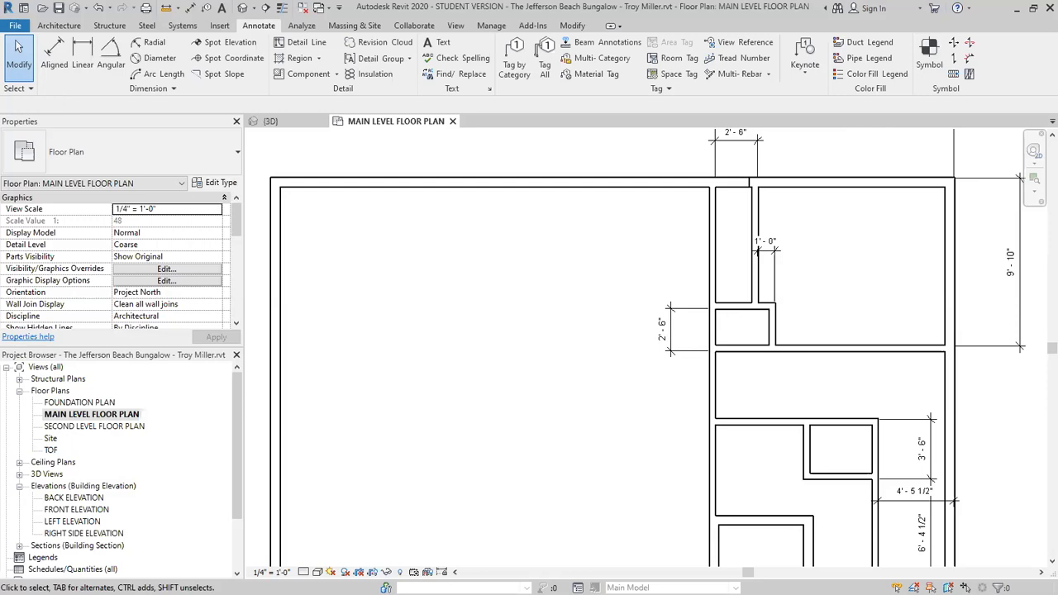
{"action": "left_click", "coordinate": [727, 311]}
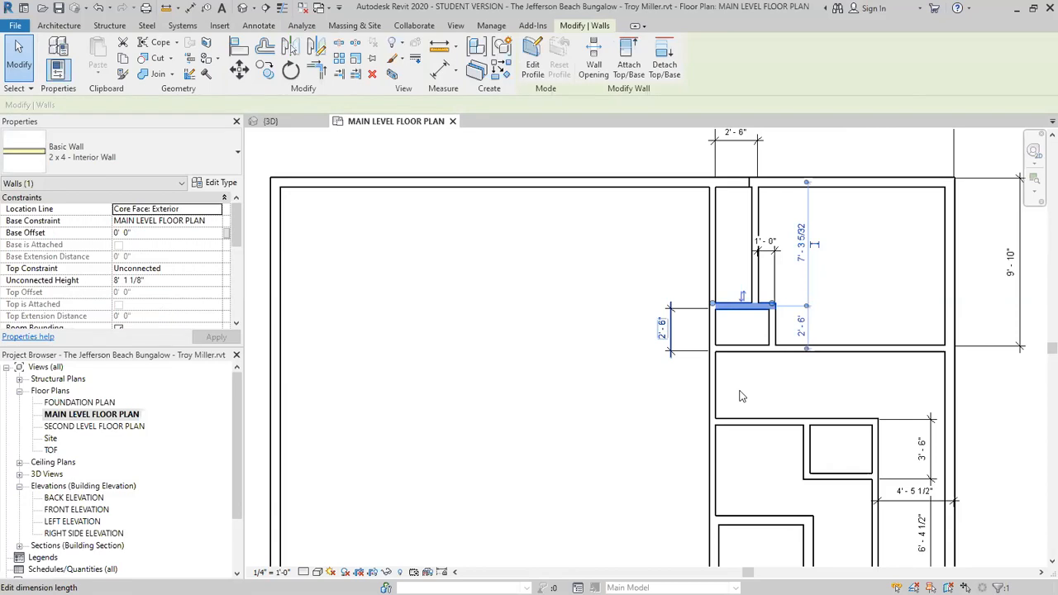
{"action": "type", "text": "3"}
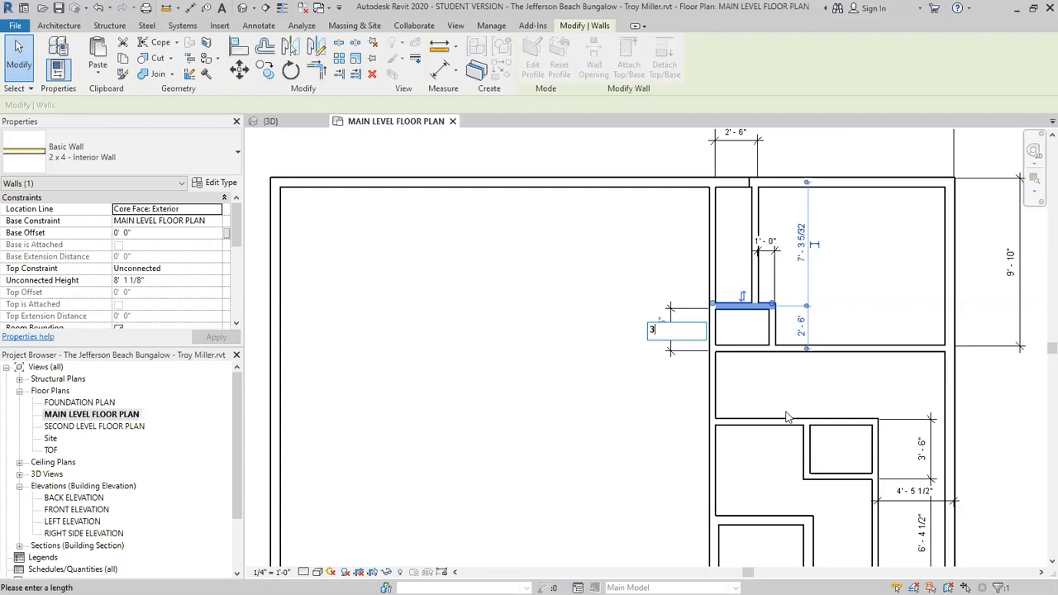
{"action": "key", "text": "Return"}
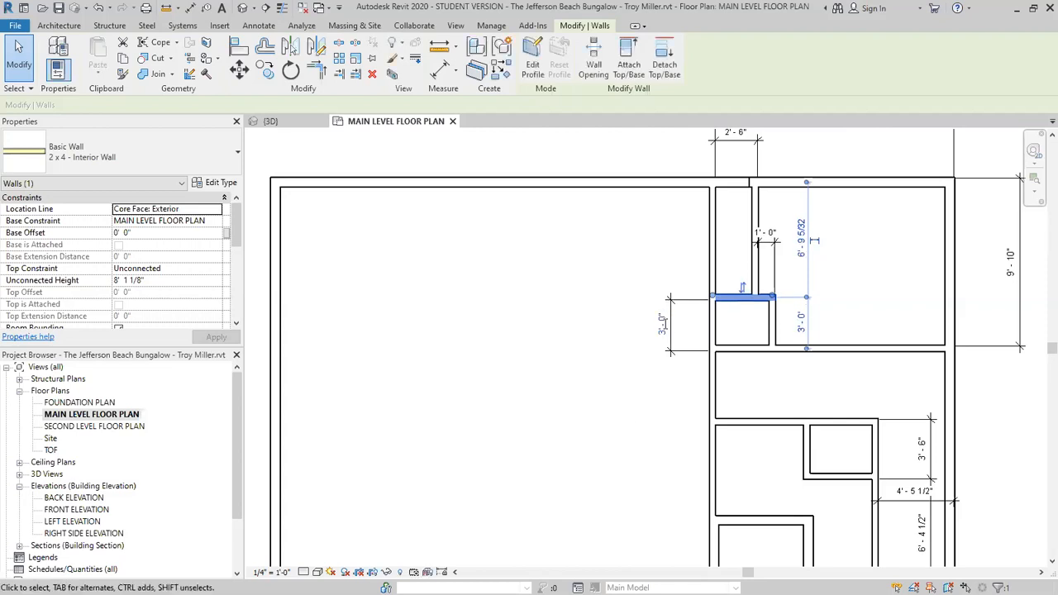
- Set the upper closet's depth dimension between its top and bottom walls to 2' 9"
{"action": "left_click", "coordinate": [662, 324]}
{"action": "type", "text": "2"}
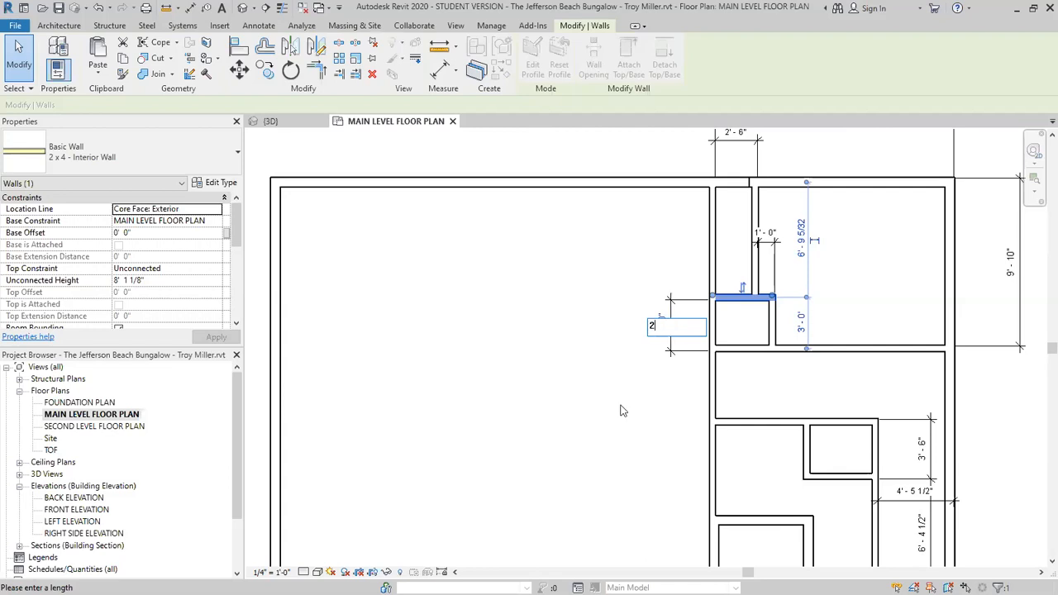
{"action": "type", "text": "' - 9"}
{"action": "key", "text": "Return"}
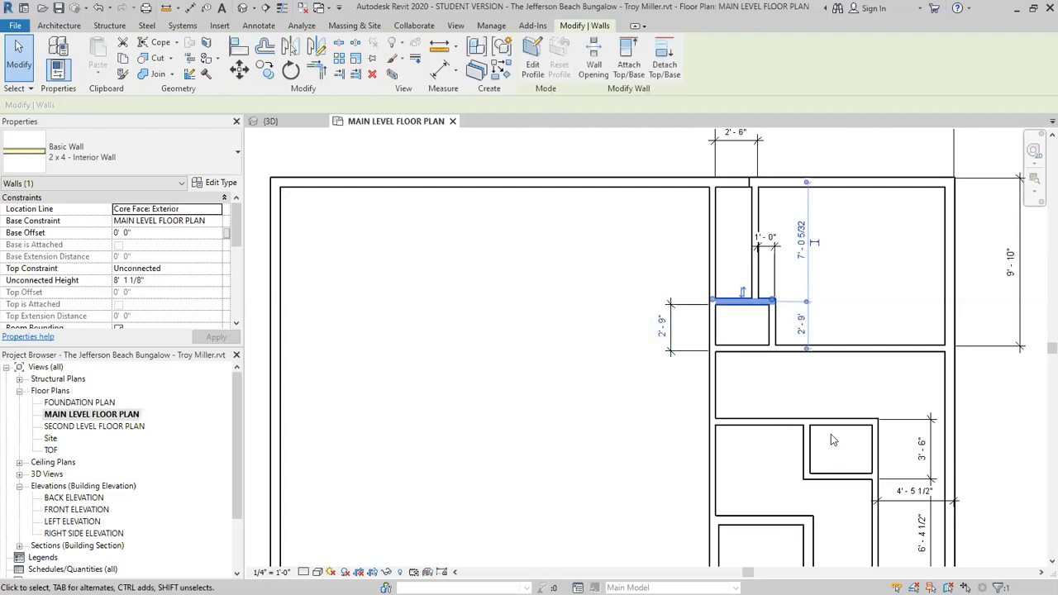
{"action": "left_click", "coordinate": [626, 308]}
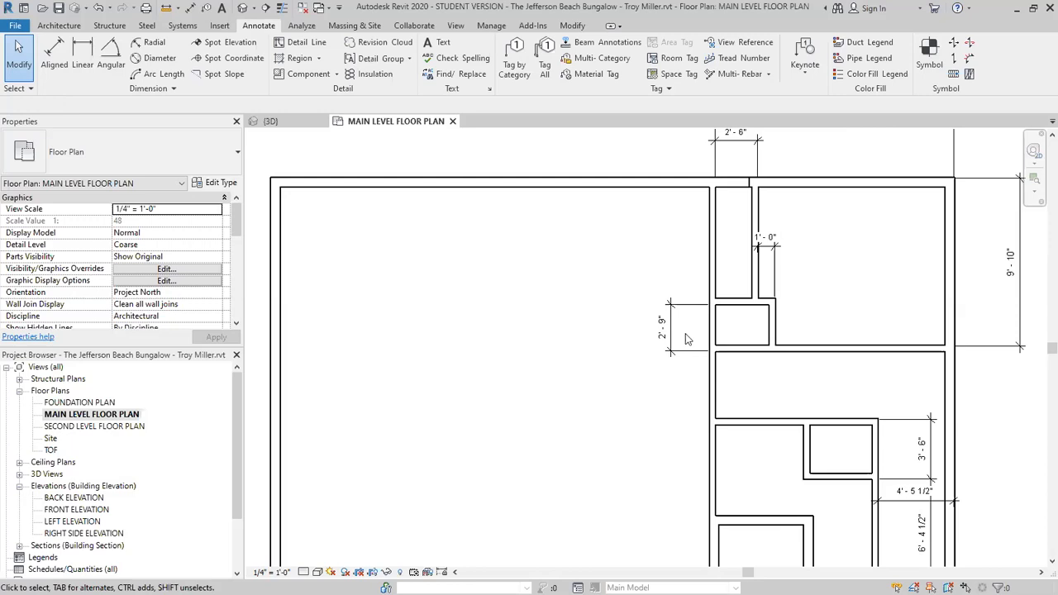
- Delete the 2' 9" and 1' 0" dimensions around the upper closet
{"action": "scroll", "coordinate": [686, 334], "scroll_direction": "down", "scroll_amount": 1}
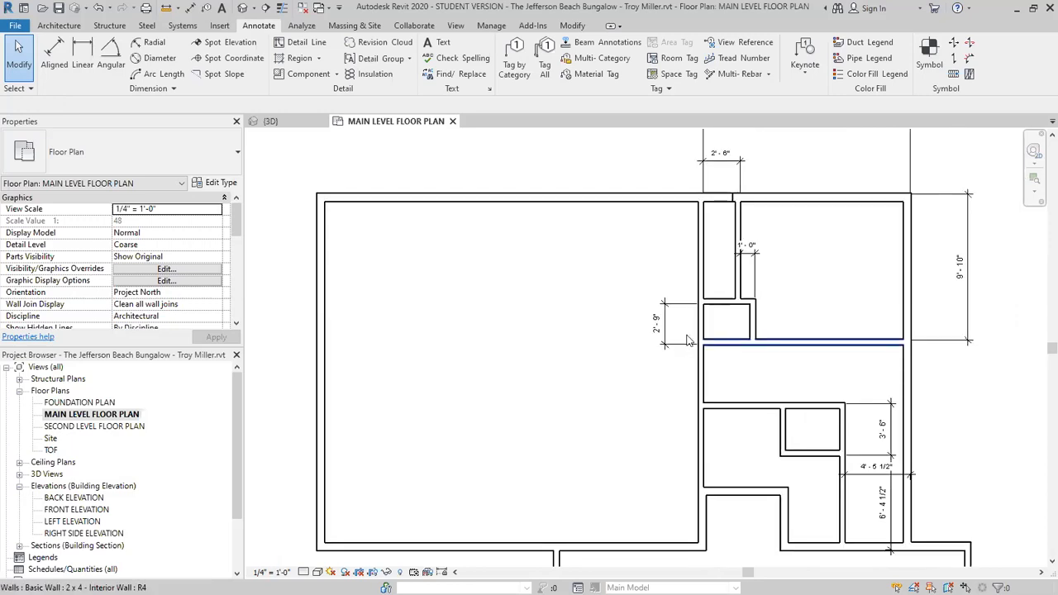
{"action": "scroll", "coordinate": [686, 338], "scroll_direction": "up", "scroll_amount": 1}
{"action": "left_click", "coordinate": [693, 347]}
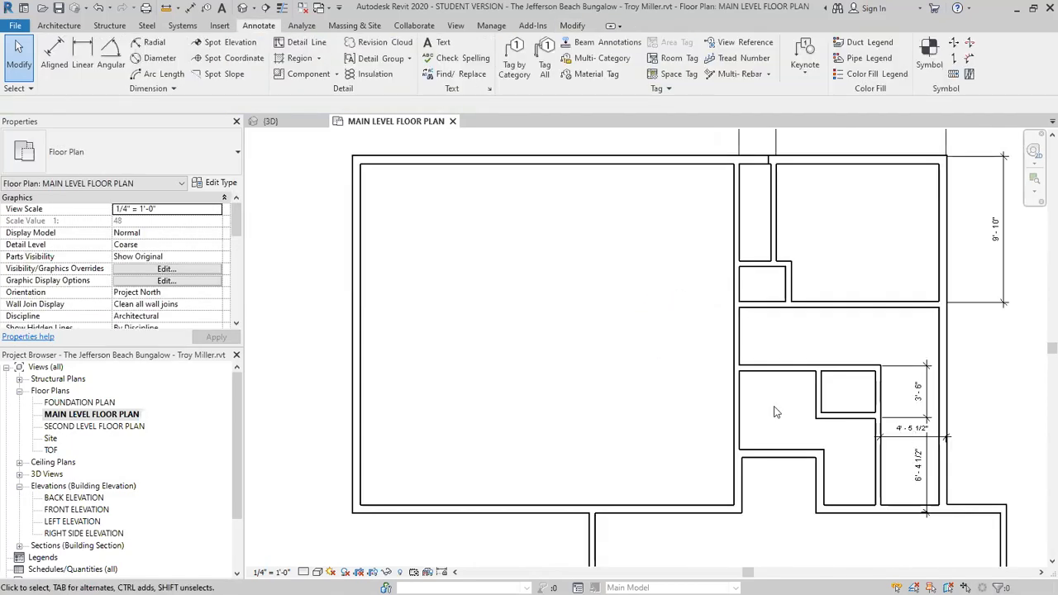
- Start a new wall and duplicate the 2 x 4 - Interior Wall type as 2 x 6 - Interior Wall
{"action": "scroll", "coordinate": [773, 405], "scroll_direction": "down", "scroll_amount": 1}
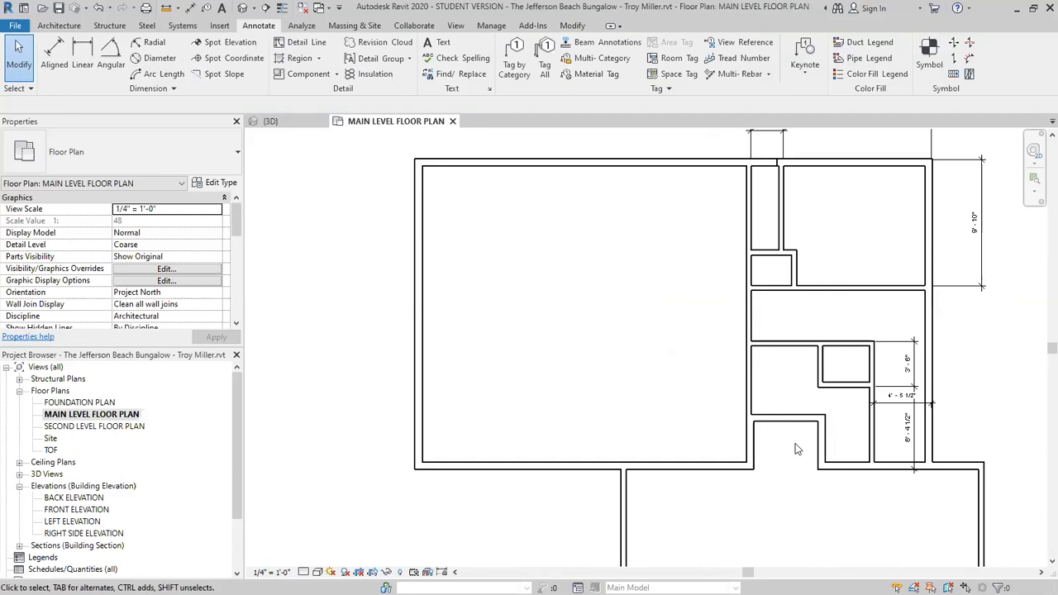
{"action": "scroll", "coordinate": [765, 427], "scroll_direction": "up", "scroll_amount": 2}
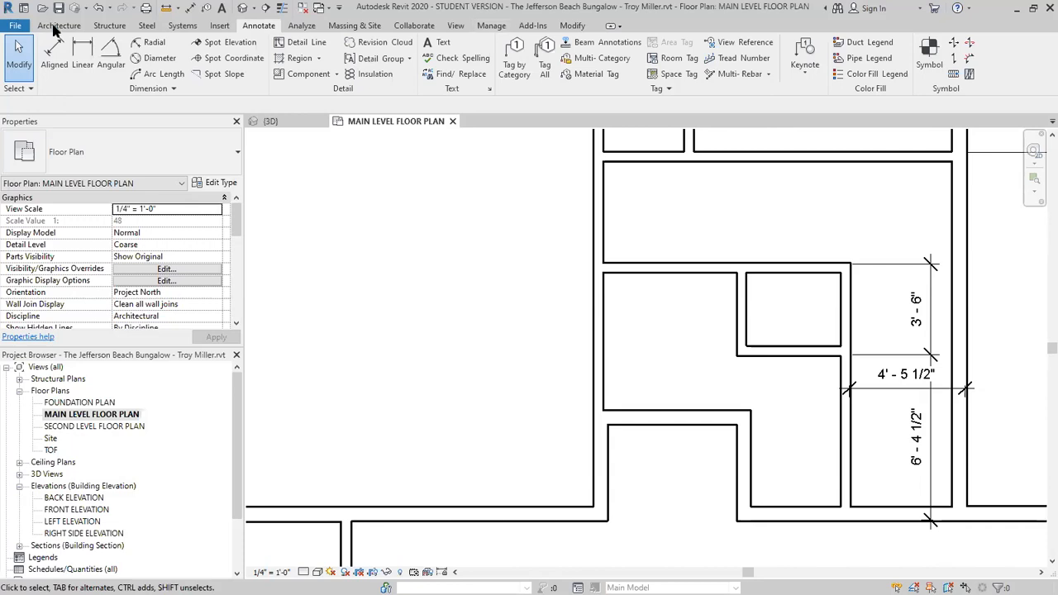
{"action": "left_click", "coordinate": [58, 26]}
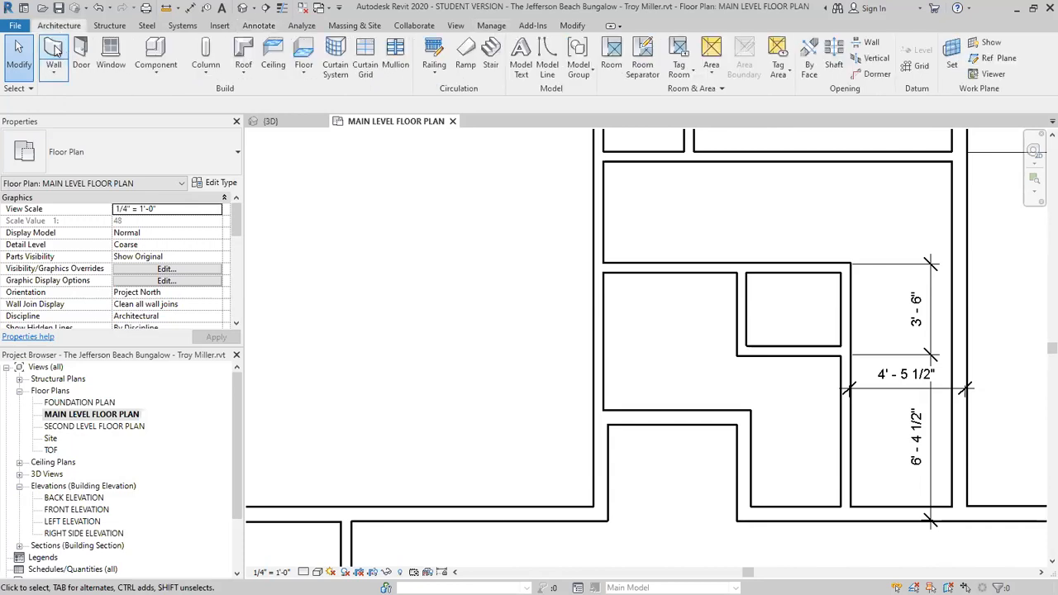
{"action": "left_click", "coordinate": [55, 51]}
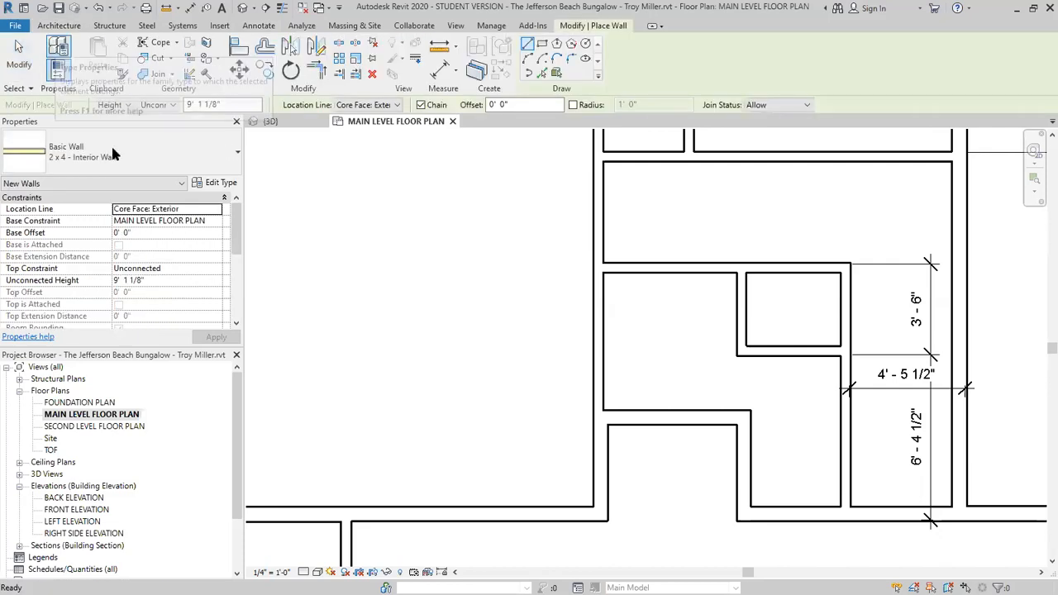
{"action": "left_click", "coordinate": [220, 182]}
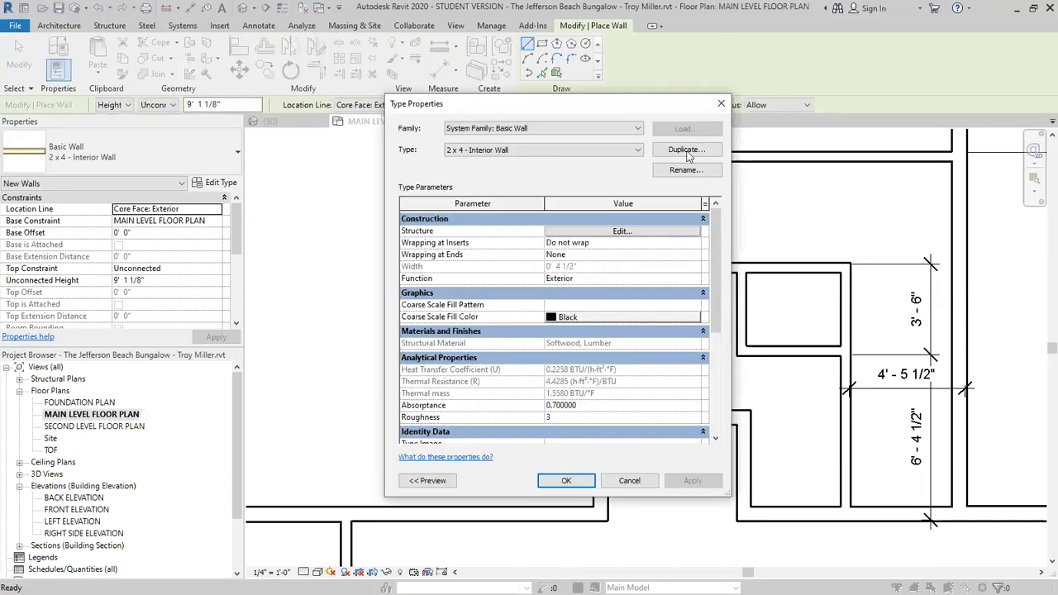
{"action": "left_click", "coordinate": [686, 152]}
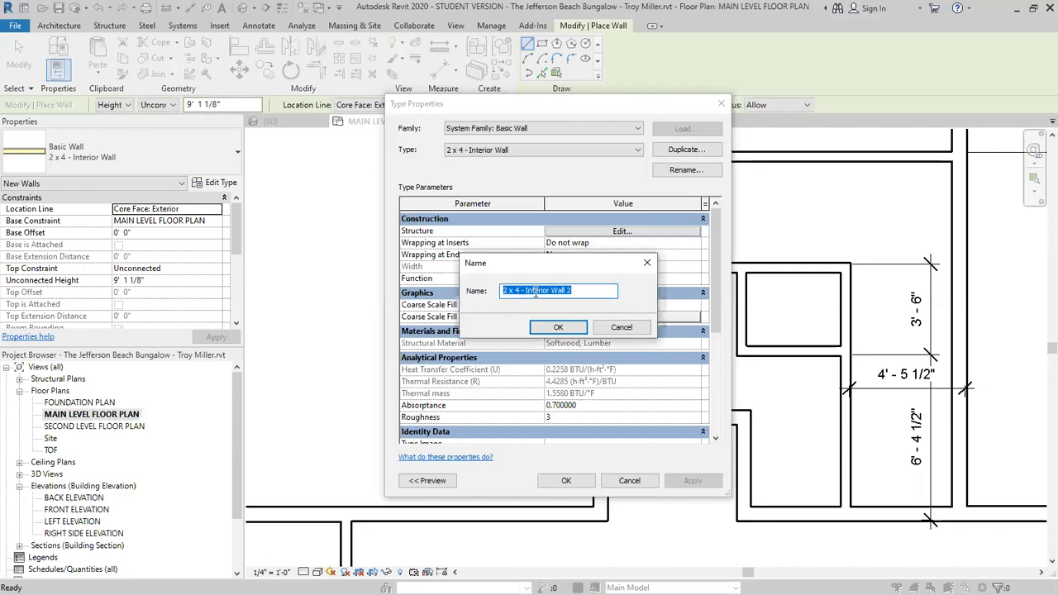
{"action": "left_click", "coordinate": [536, 291]}
{"action": "key", "text": "Left"}
{"action": "key", "text": "Left"}
{"action": "key", "text": "Left"}
{"action": "key", "text": "Left"}
{"action": "key", "text": "Left"}
{"action": "key", "text": "Left"}
{"action": "key", "text": "BackSpace"}
{"action": "type", "text": "6"}
{"action": "left_click", "coordinate": [568, 290]}
{"action": "key", "text": "BackSpace"}
{"action": "key", "text": "Delete"}
{"action": "key", "text": "Return"}
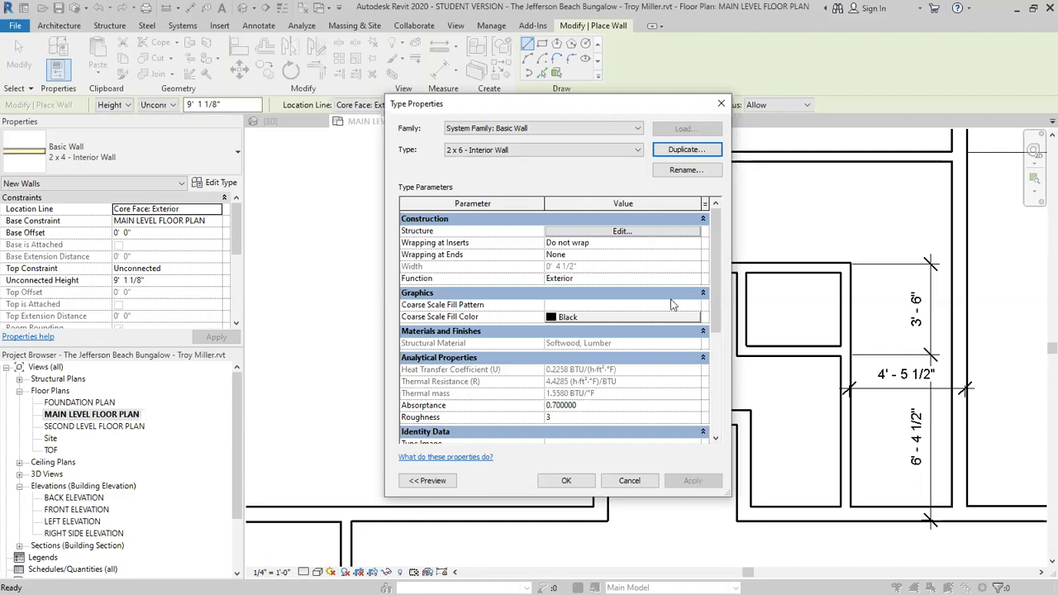
- Set the structure layer thickness of the 2 x 6 - Interior Wall type to 0' 5 1/2"
{"action": "left_click", "coordinate": [630, 236]}
{"action": "left_click", "coordinate": [568, 250]}
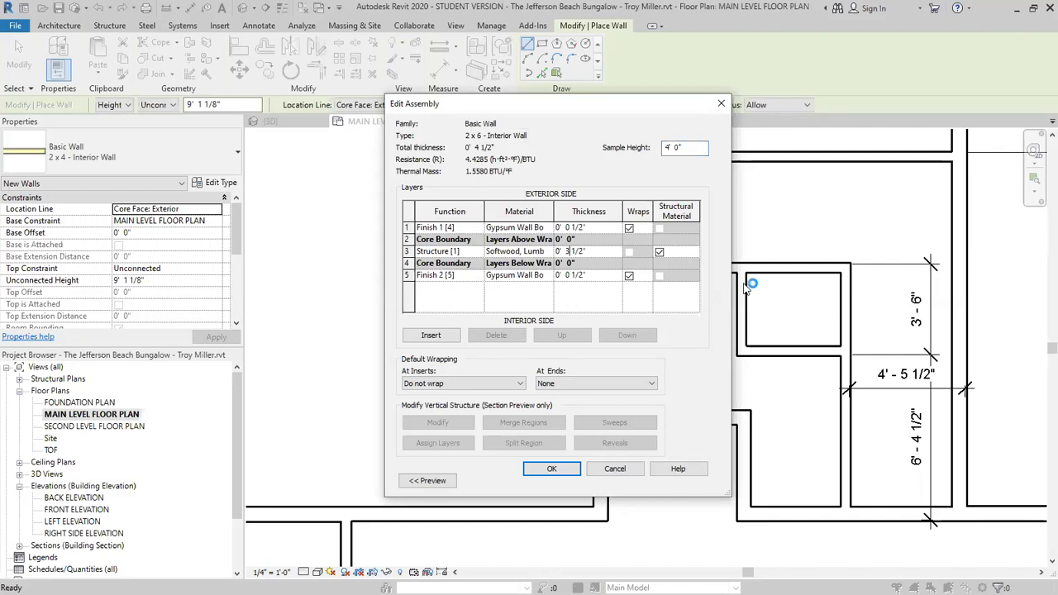
{"action": "key", "text": "BackSpace"}
{"action": "type", "text": "5"}
{"action": "left_click", "coordinate": [552, 469]}
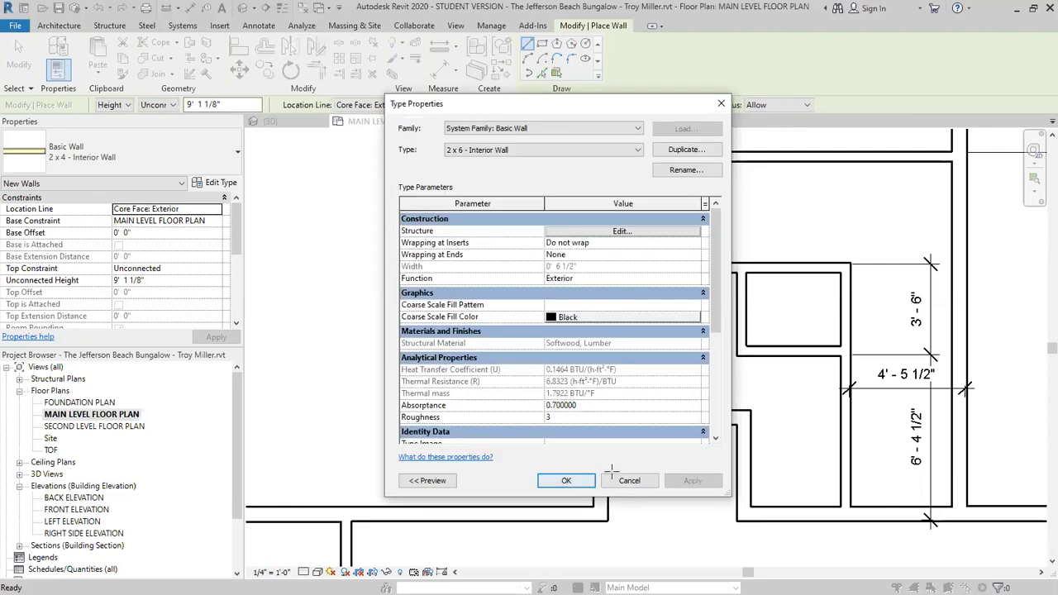
{"action": "left_click", "coordinate": [566, 480]}
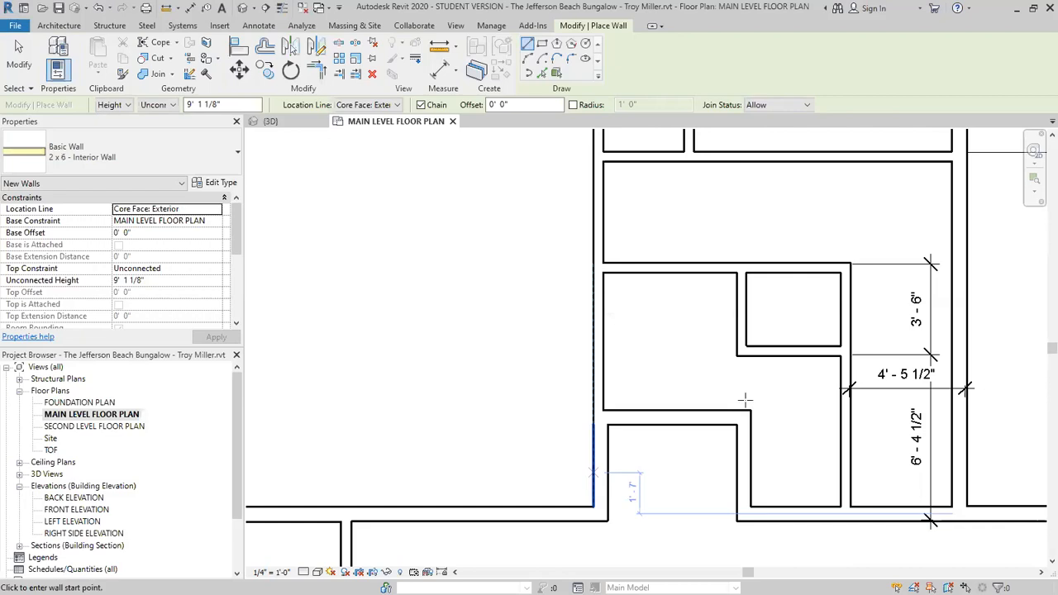
- Draw a short vertical 2 x 6 interior wall between the lower closet's bottom-left corner and the entry recess corner
{"action": "scroll", "coordinate": [742, 399], "scroll_direction": "up", "scroll_amount": 1}
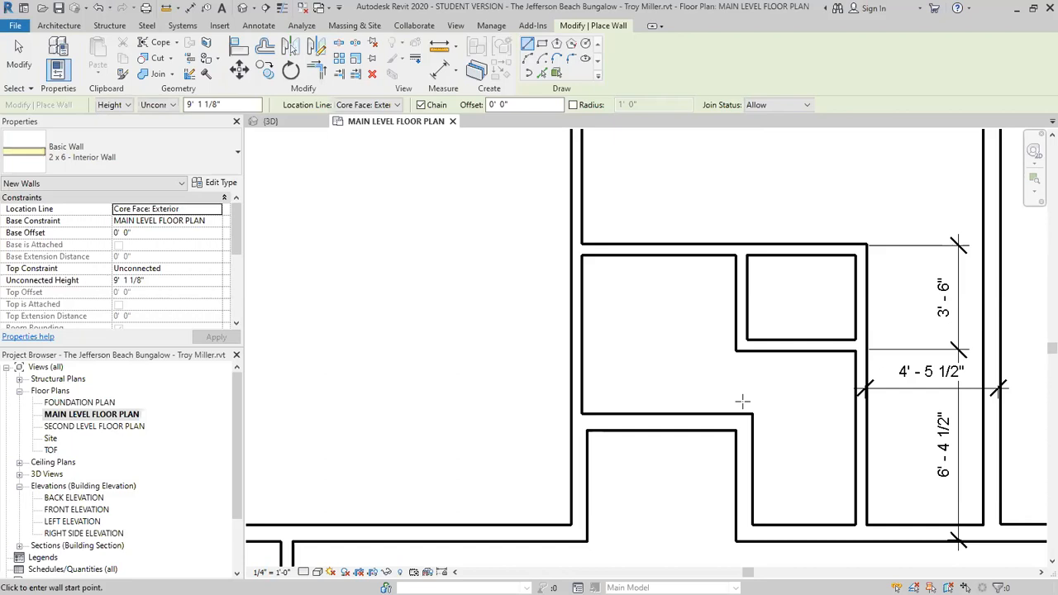
{"action": "left_click", "coordinate": [742, 401]}
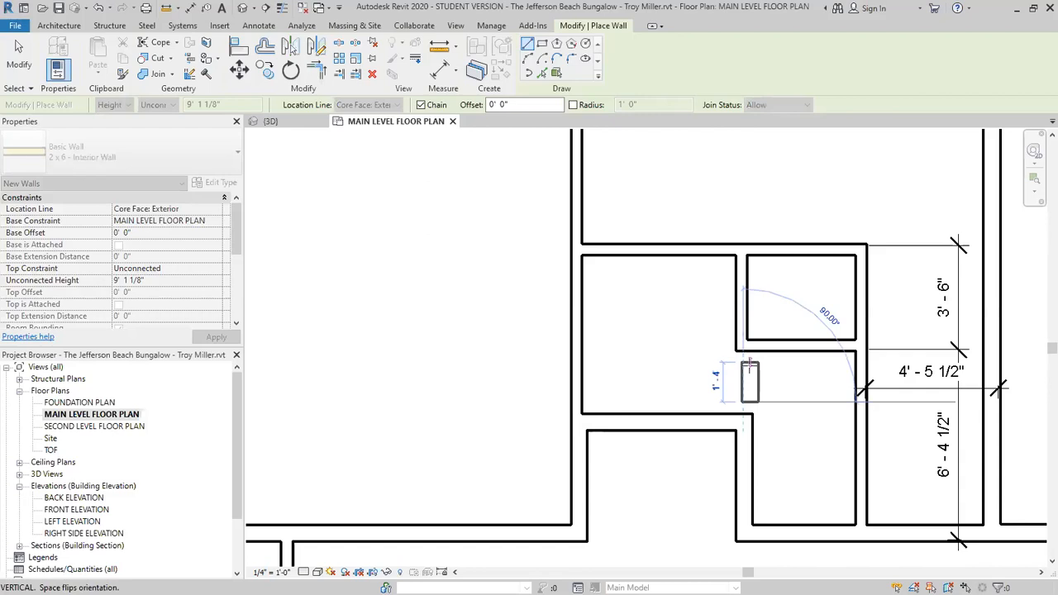
- Draw a vertical 2 x 6 - Interior Wall about 1'-4" long in the gap between the upper closet and the recess walls
{"action": "left_click", "coordinate": [748, 363]}
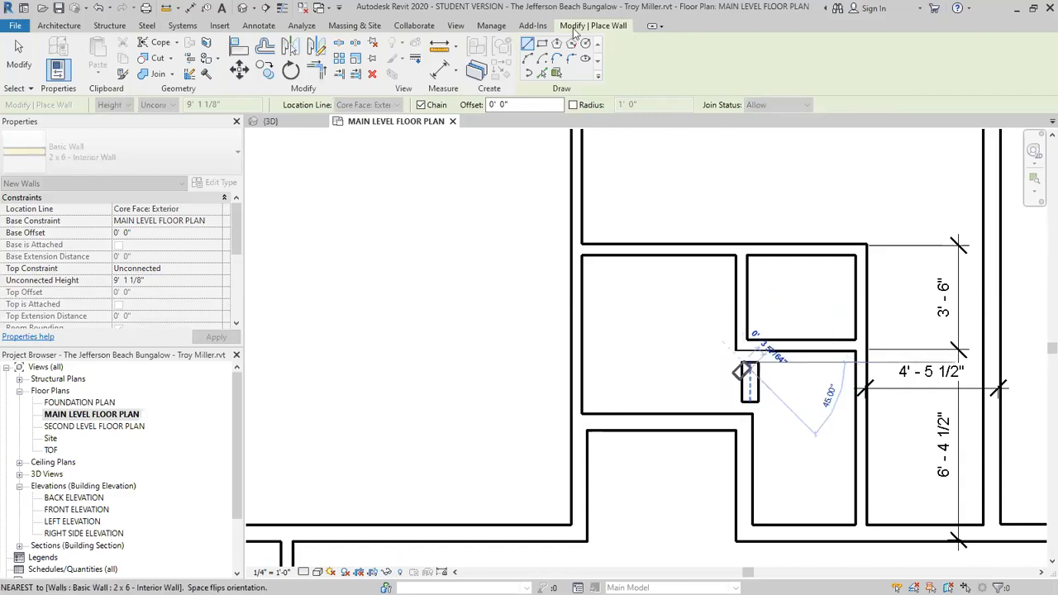
{"action": "key", "text": "Escape"}
{"action": "key", "text": "Escape"}
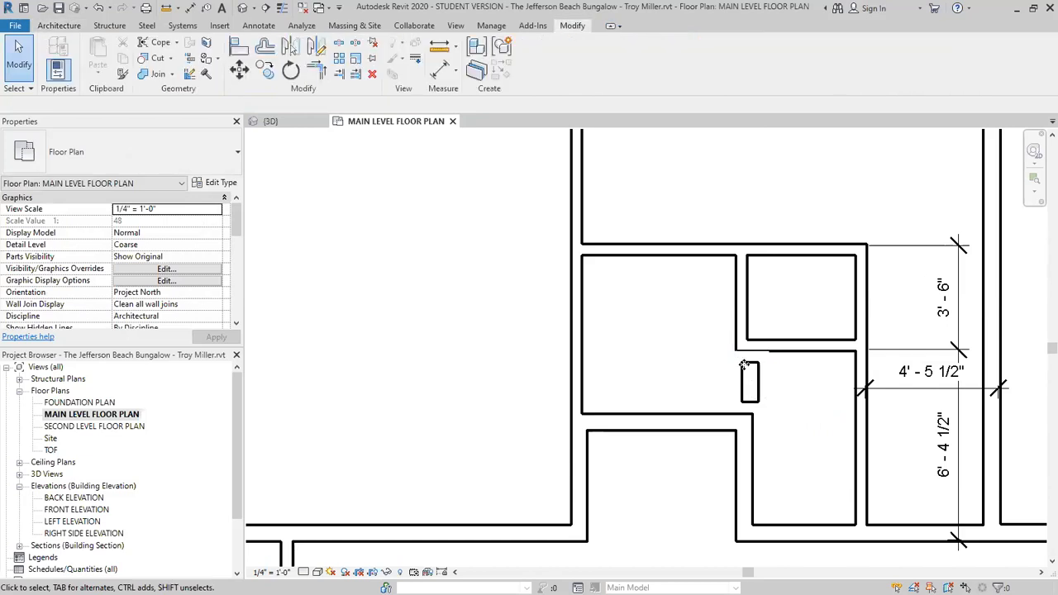
- Align the left face of the short interior wall with the left face of the closet wall above it
{"action": "key", "text": "a"}
{"action": "key", "text": "l"}
{"action": "left_click", "coordinate": [736, 346]}
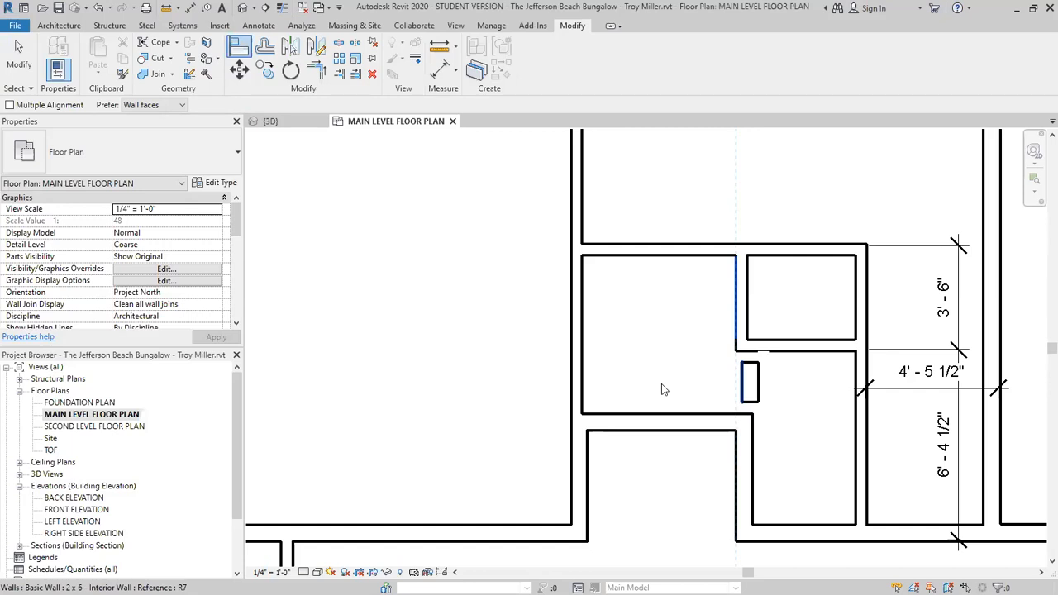
{"action": "key", "text": "Escape"}
- Stretch both ends of the short interior wall so it joins the closet wall above and the recess wall below
{"action": "left_click", "coordinate": [743, 382]}
{"action": "mouse_move", "coordinate": [736, 362]}
{"action": "left_mouse_down"}
{"action": "mouse_move", "coordinate": [731, 347]}
{"action": "mouse_move", "coordinate": [739, 351]}
{"action": "left_mouse_up"}
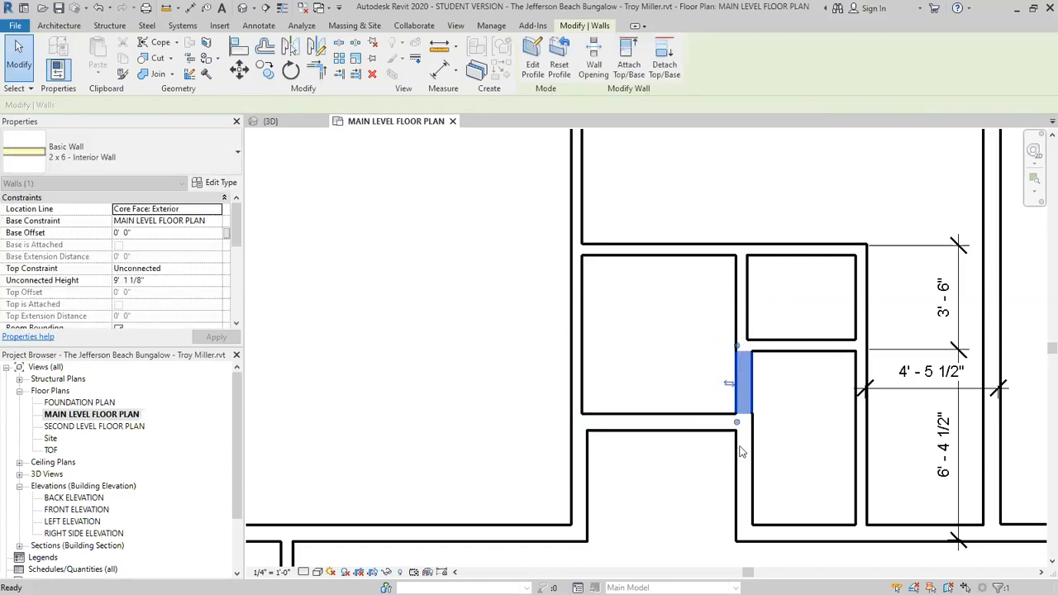
{"action": "key", "text": "Escape"}
{"action": "scroll", "coordinate": [738, 437], "scroll_direction": "up", "scroll_amount": 2}
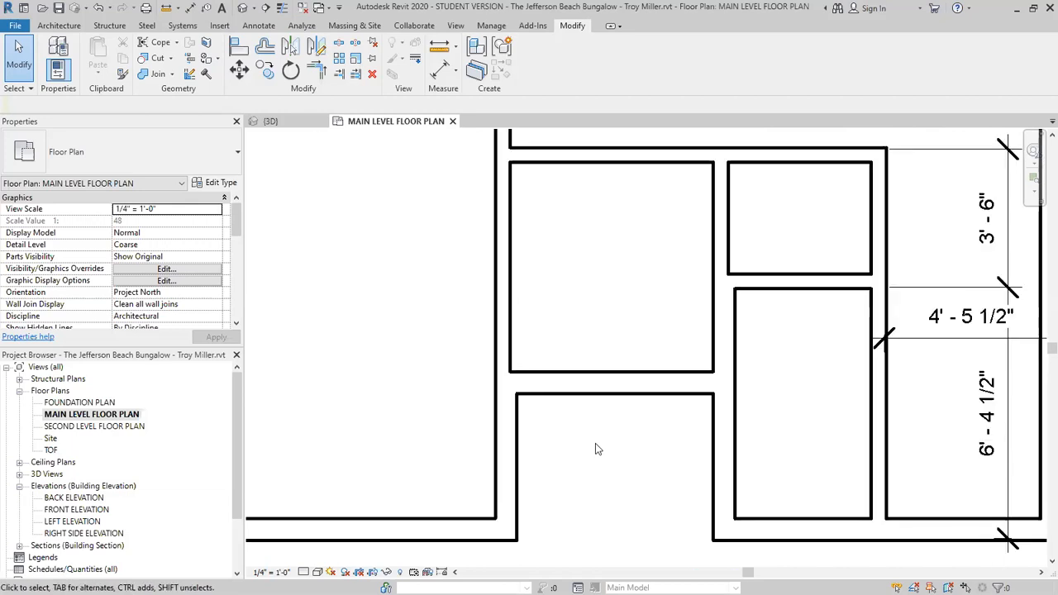
- Examine the wall types and heights around the recess and along the adjoining front wall by selecting each wall in turn
{"action": "scroll", "coordinate": [595, 442], "scroll_direction": "down", "scroll_amount": 2}
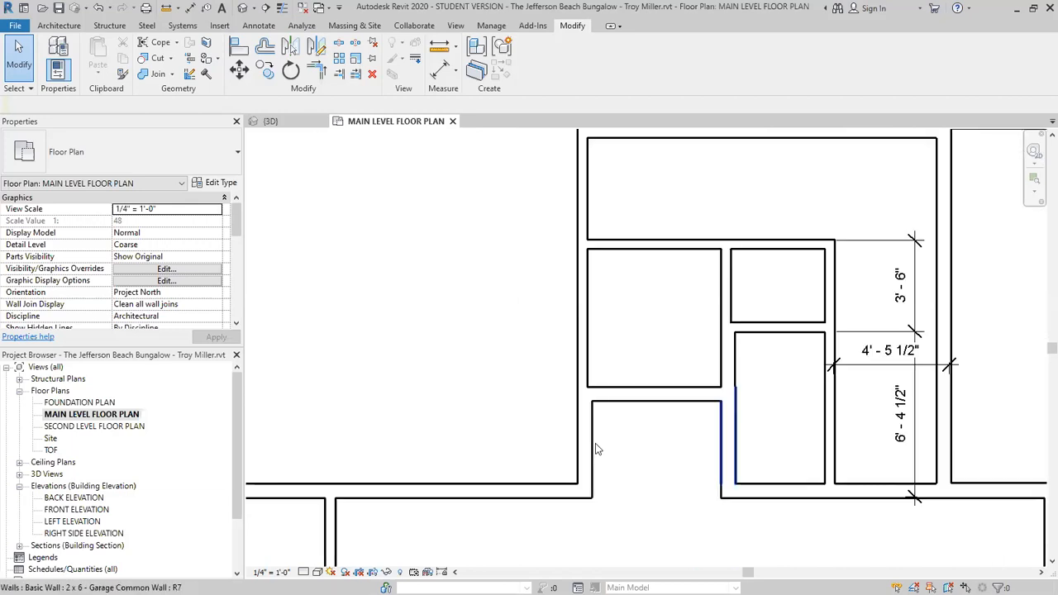
{"action": "left_click", "coordinate": [562, 451]}
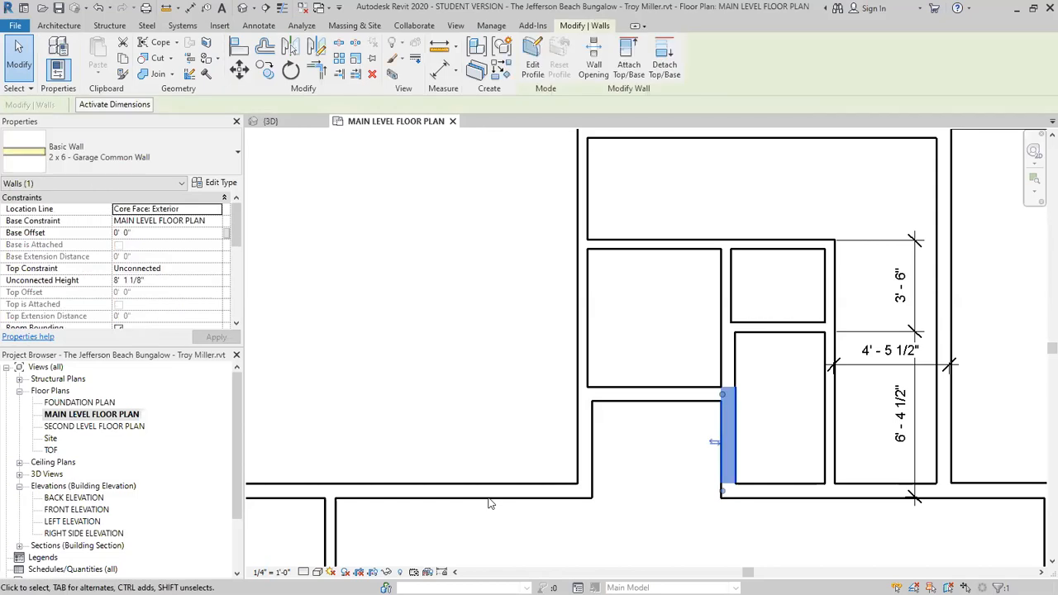
{"action": "left_click", "coordinate": [595, 465]}
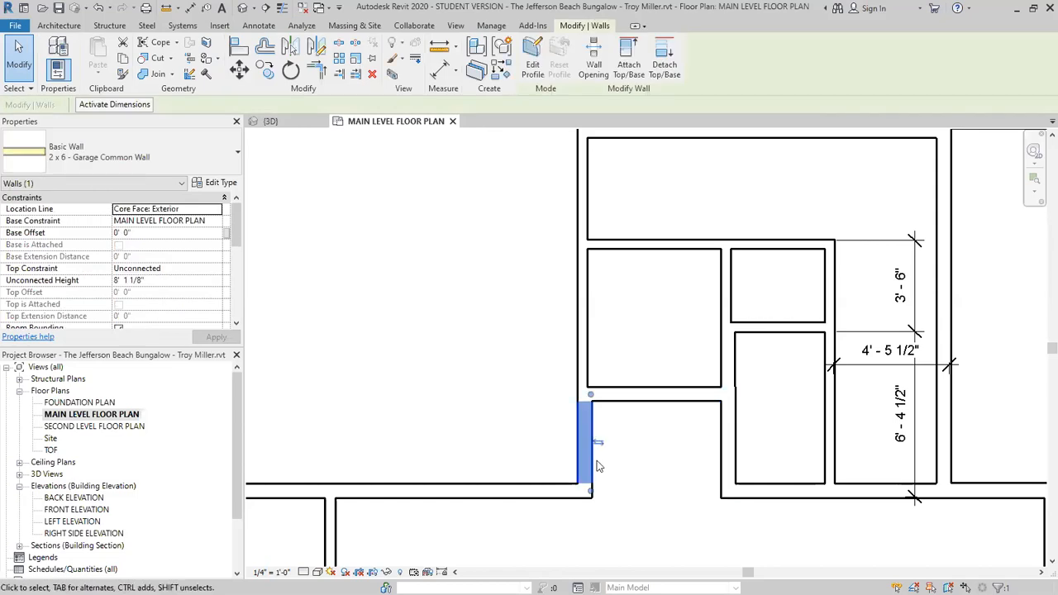
{"action": "left_click", "coordinate": [642, 400]}
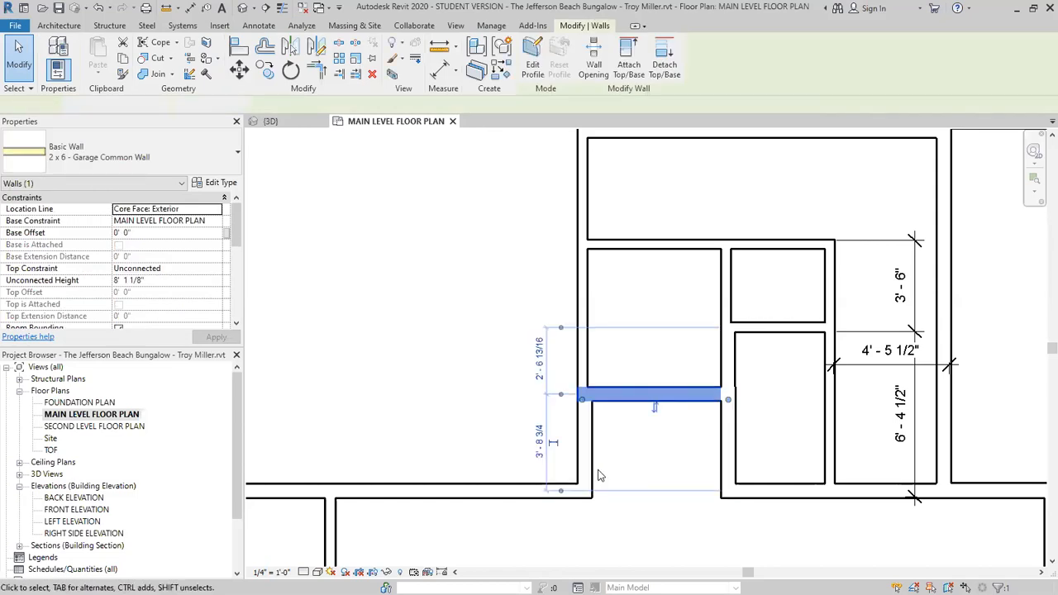
{"action": "left_click", "coordinate": [624, 527]}
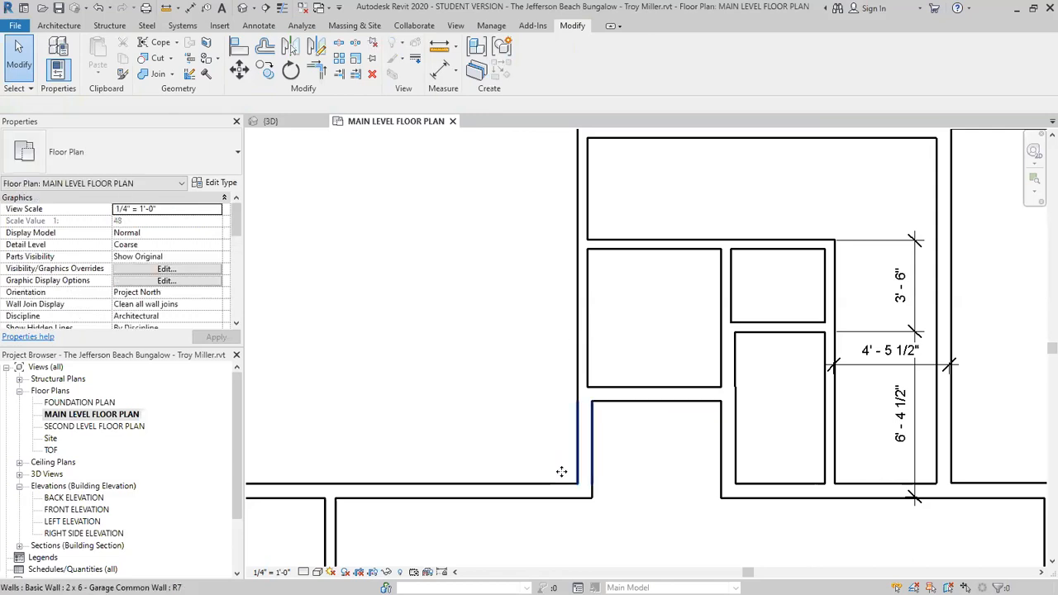
{"action": "left_click", "coordinate": [548, 443]}
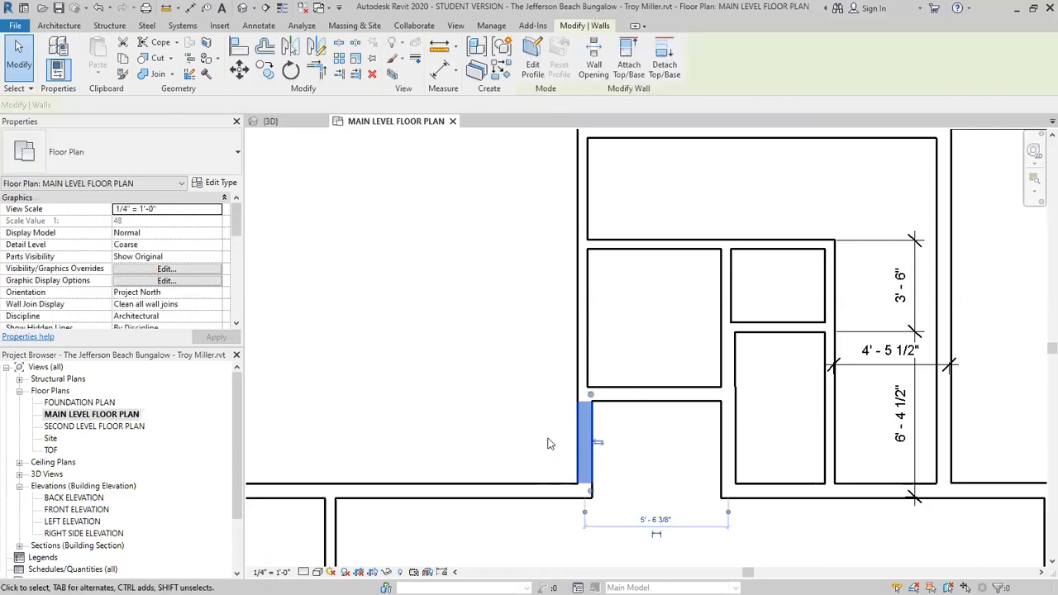
{"action": "left_click", "coordinate": [415, 505]}
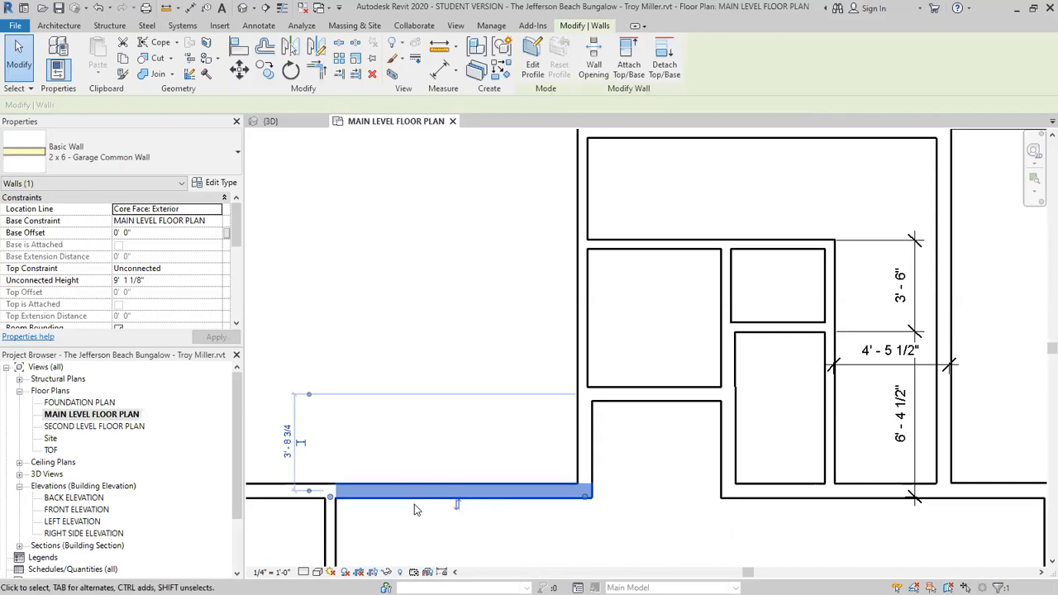
{"action": "key", "text": "Escape"}
{"action": "left_click", "coordinate": [404, 490]}
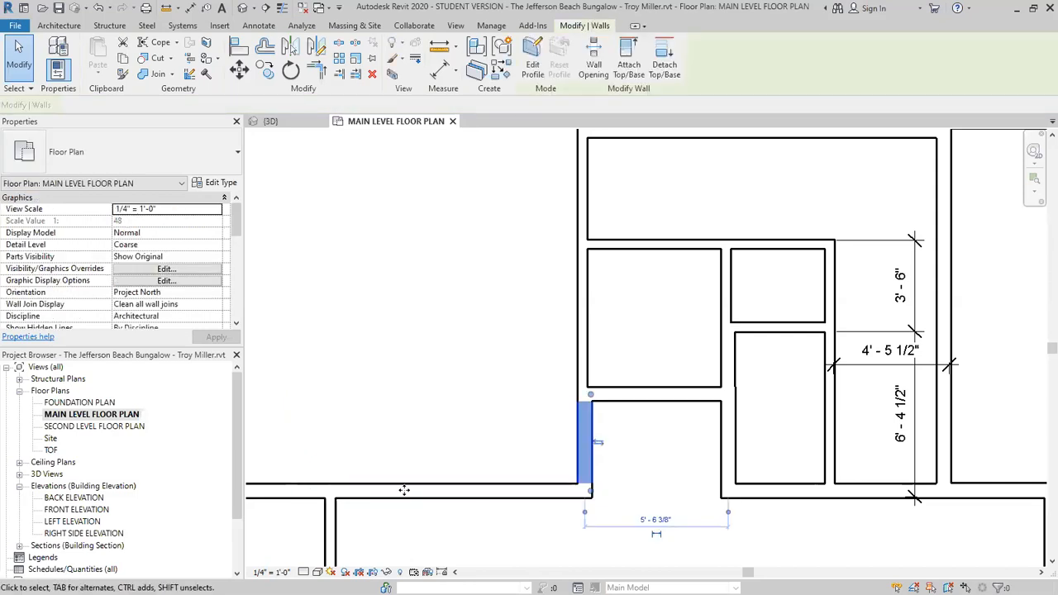
{"action": "scroll", "coordinate": [404, 490], "scroll_direction": "up", "scroll_amount": 2}
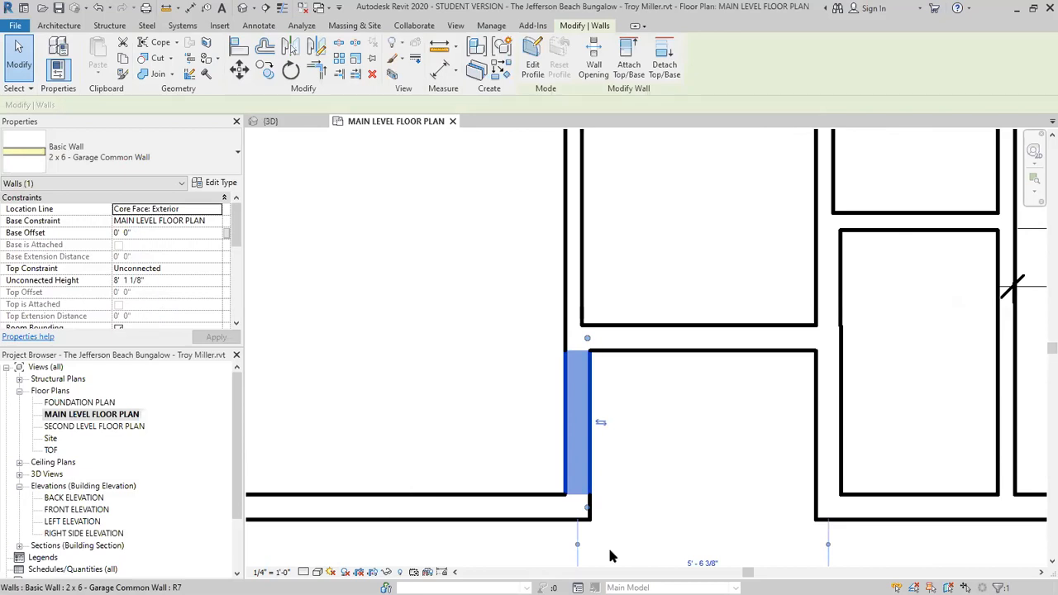
{"action": "scroll", "coordinate": [628, 436], "scroll_direction": "up", "scroll_amount": 1}
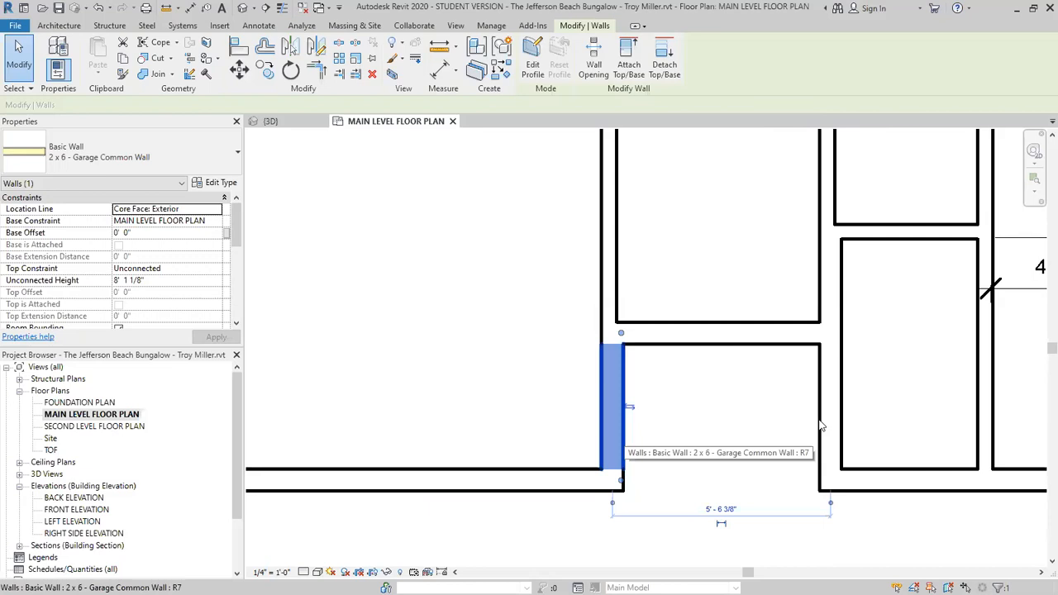
{"action": "left_click", "coordinate": [740, 485]}
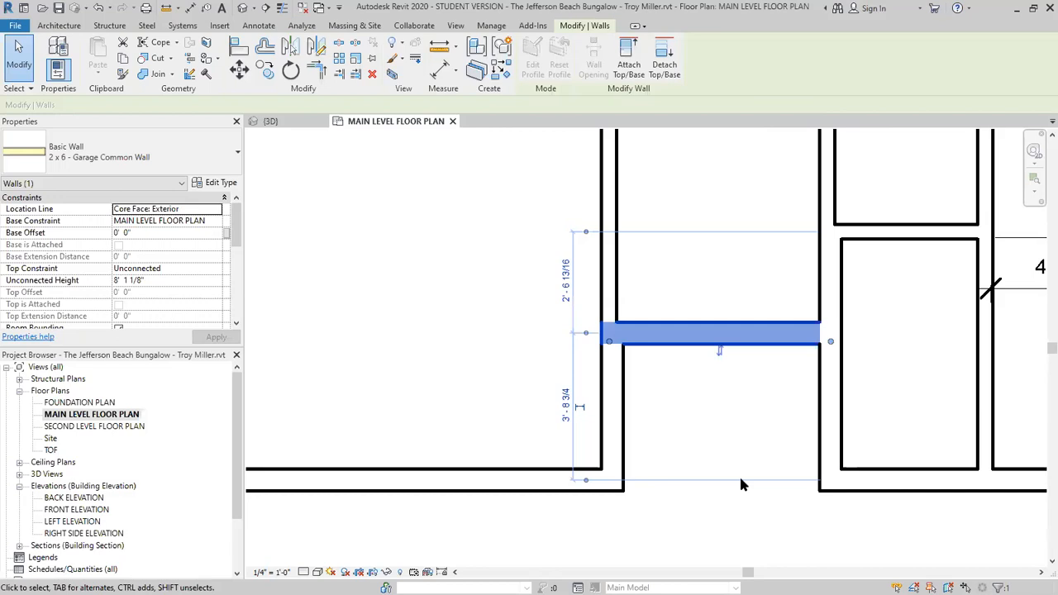
{"action": "left_click", "coordinate": [620, 428]}
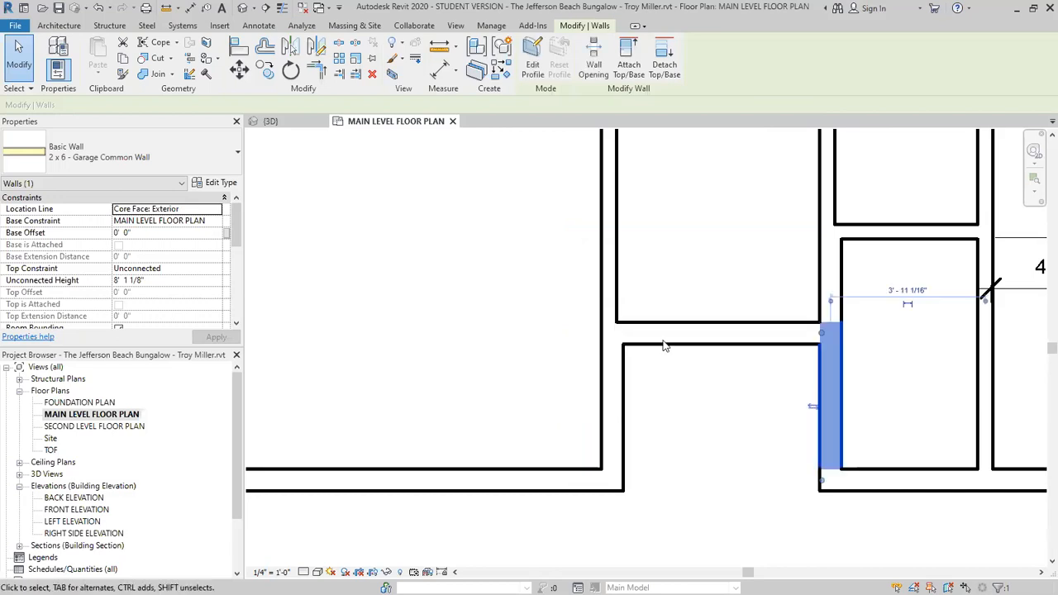
{"action": "left_click", "coordinate": [780, 434]}
{"action": "left_click", "coordinate": [621, 413]}
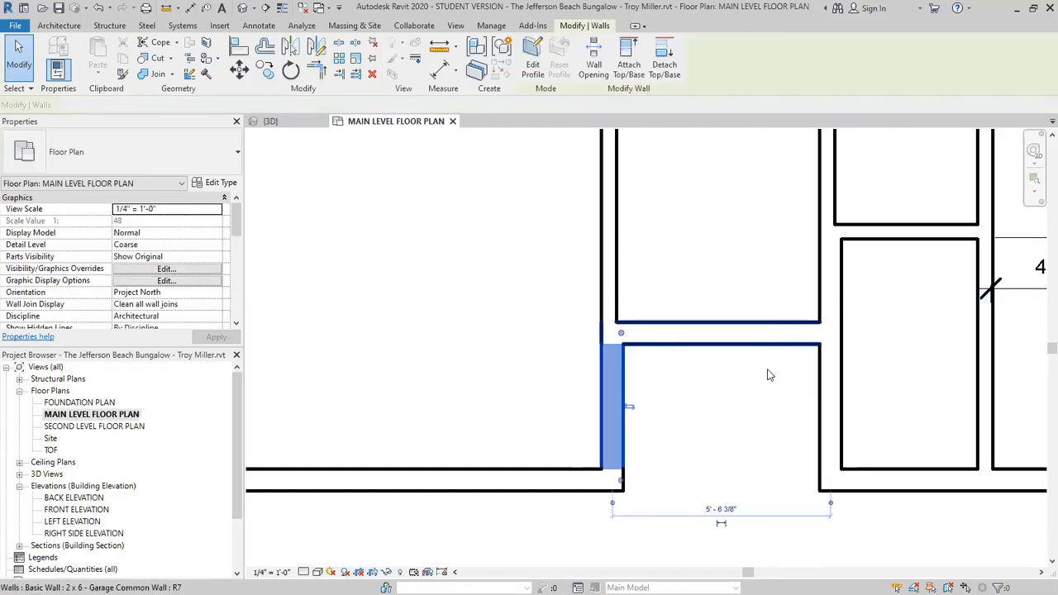
{"action": "left_click", "coordinate": [768, 425]}
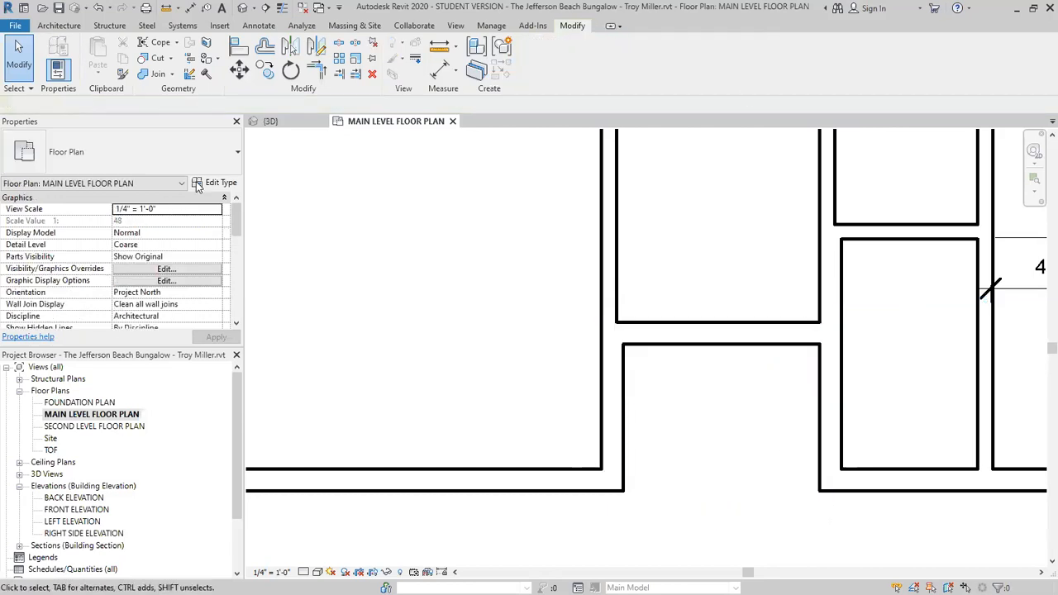
- Check the layer thicknesses in the assembly of the 2 x 6 - Garage Common Wall beside the recess
{"action": "scroll", "coordinate": [700, 420], "scroll_direction": "down", "scroll_amount": 2}
{"action": "scroll", "coordinate": [569, 290], "scroll_direction": "up", "scroll_amount": 5}
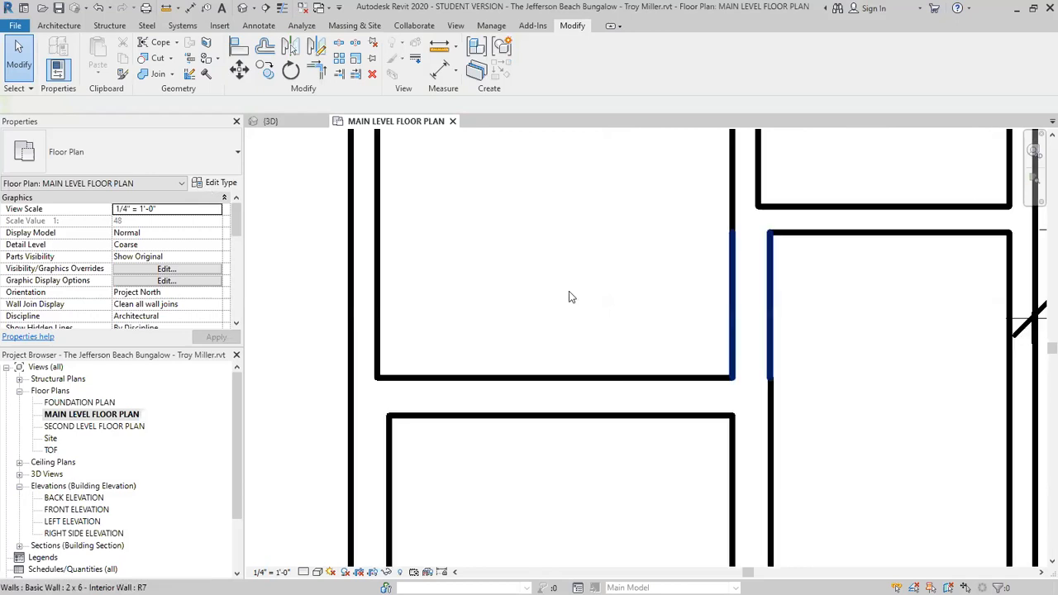
{"action": "left_click", "coordinate": [749, 306]}
{"action": "key", "text": "ctrl+z"}
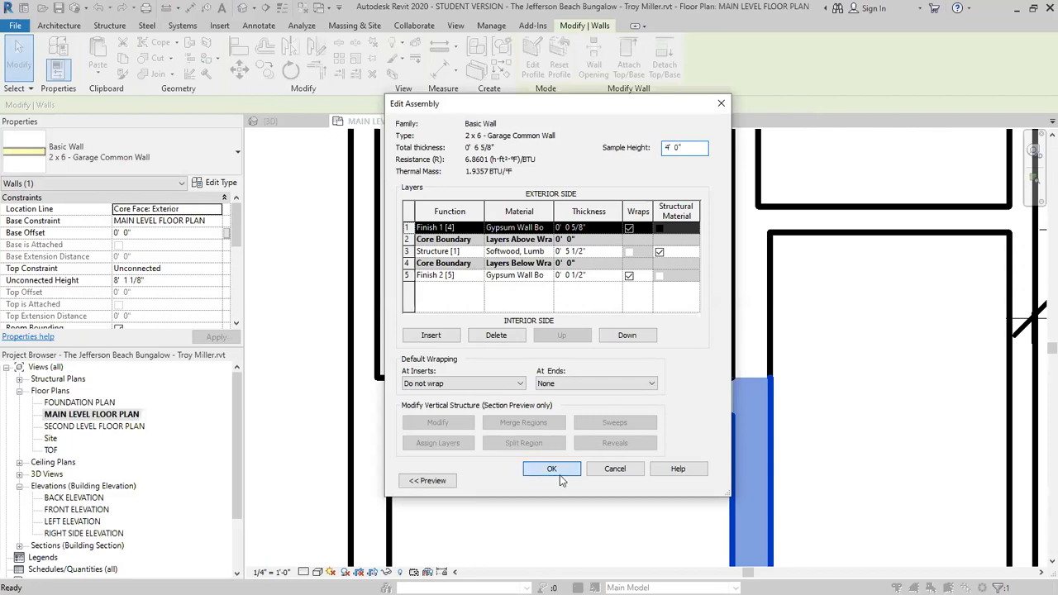
{"action": "left_click", "coordinate": [559, 475]}
{"action": "key", "text": "Return"}
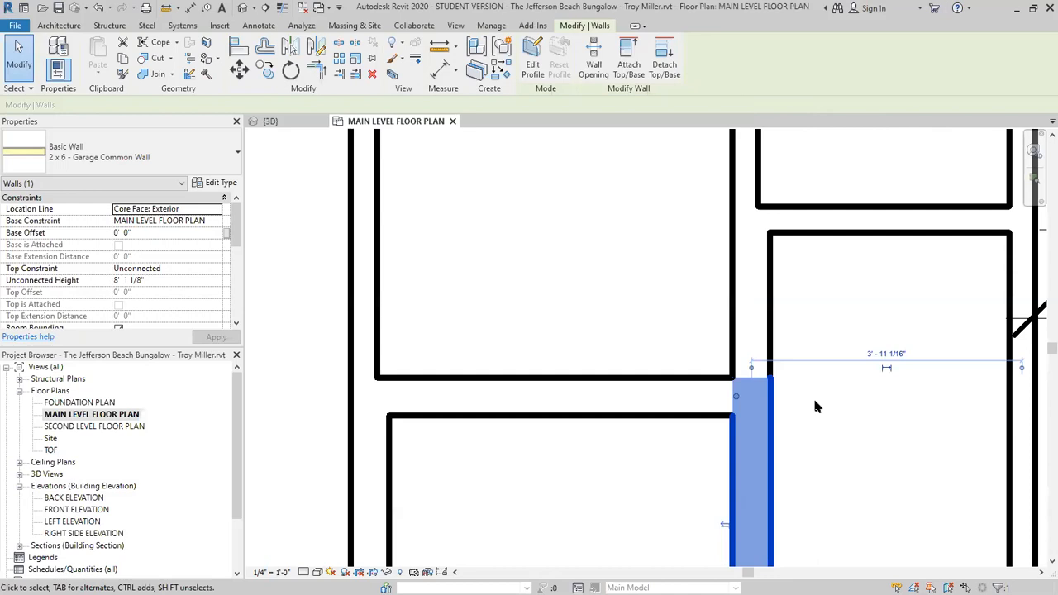
- Check the layer structure of the short 2 x 6 - Interior Wall for comparison with the garage wall
{"action": "left_click", "coordinate": [750, 314]}
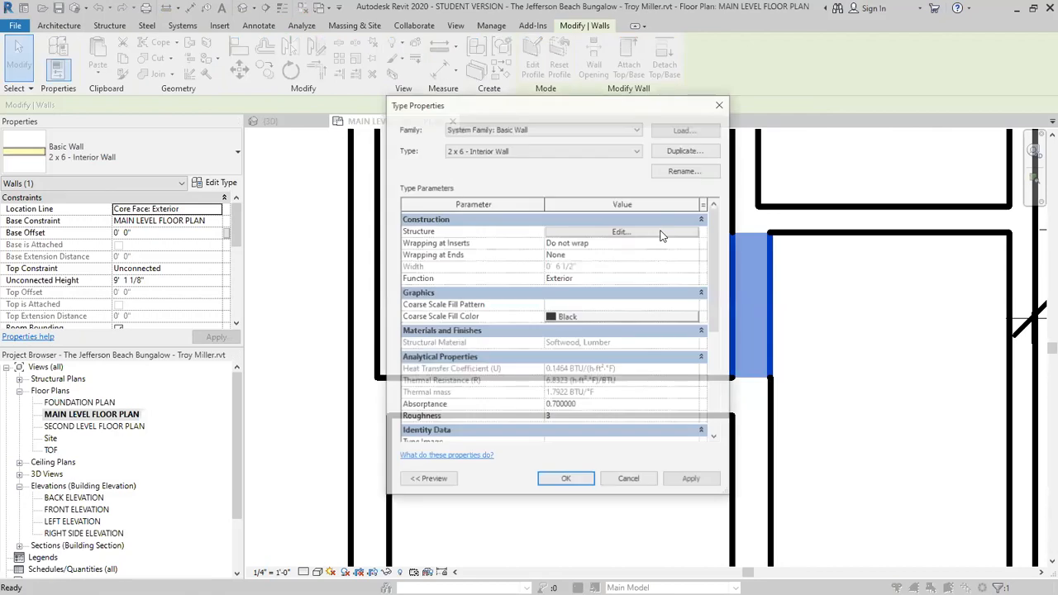
{"action": "left_click", "coordinate": [660, 235]}
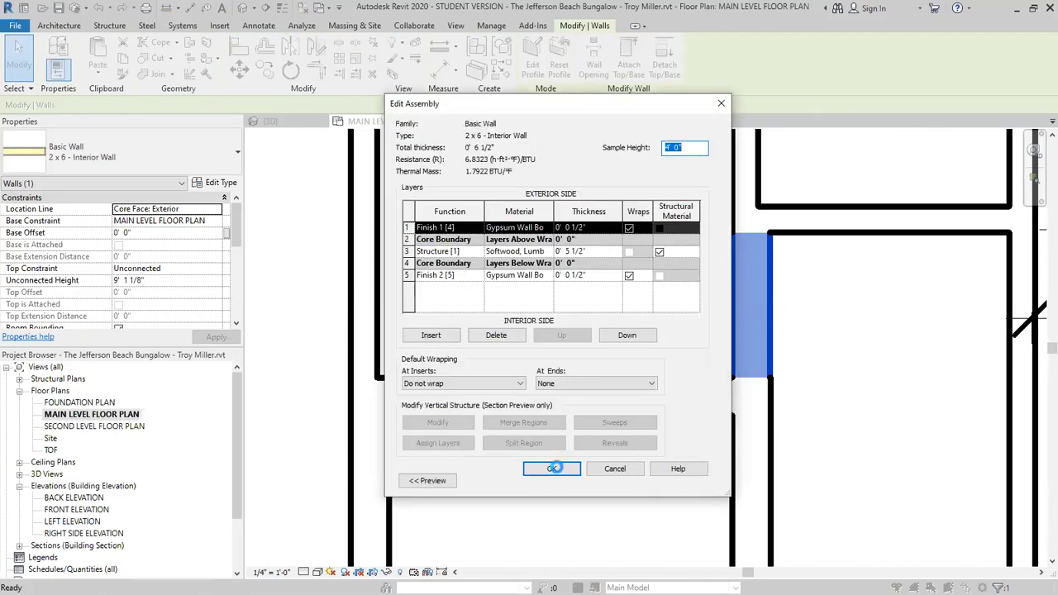
{"action": "left_click", "coordinate": [549, 471]}
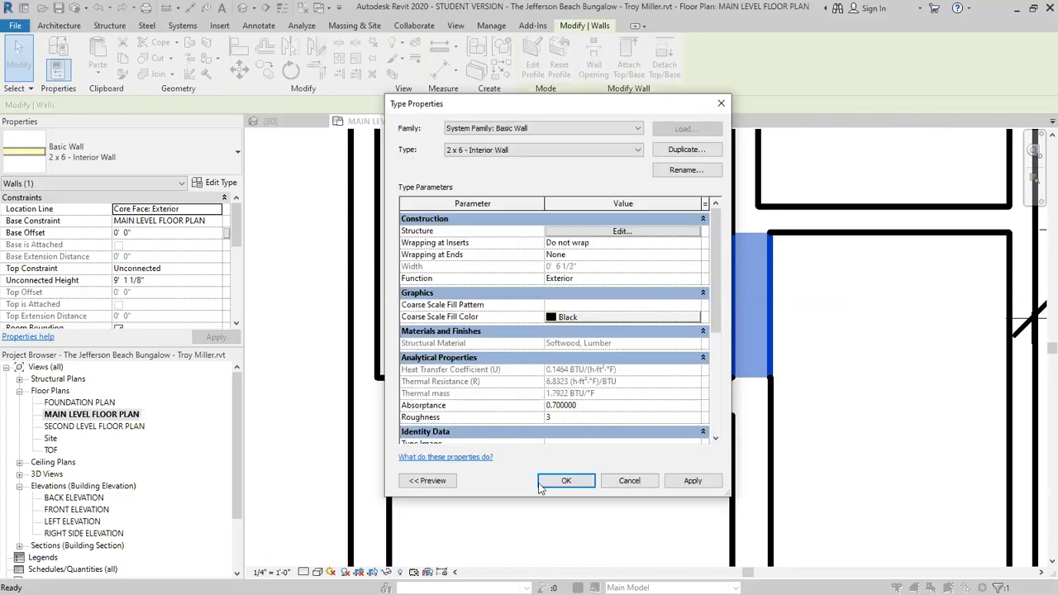
{"action": "key", "text": "Return"}
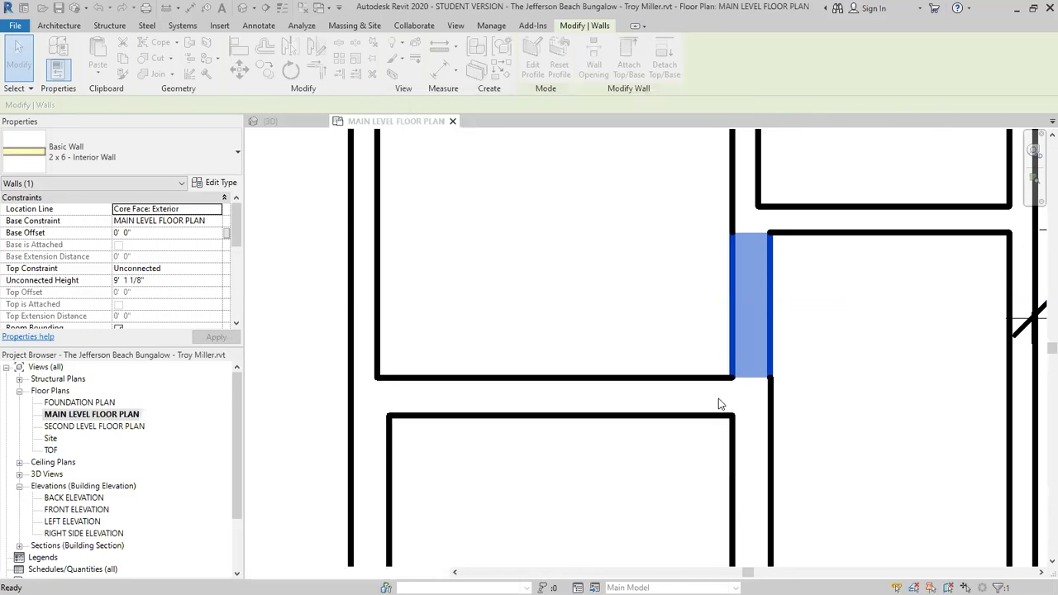
{"action": "key", "text": "Escape"}
- Align the right face of the short interior wall flush with the Garage Common Wall below and rejoin their ends
{"action": "scroll", "coordinate": [721, 400], "scroll_direction": "up", "scroll_amount": 3}
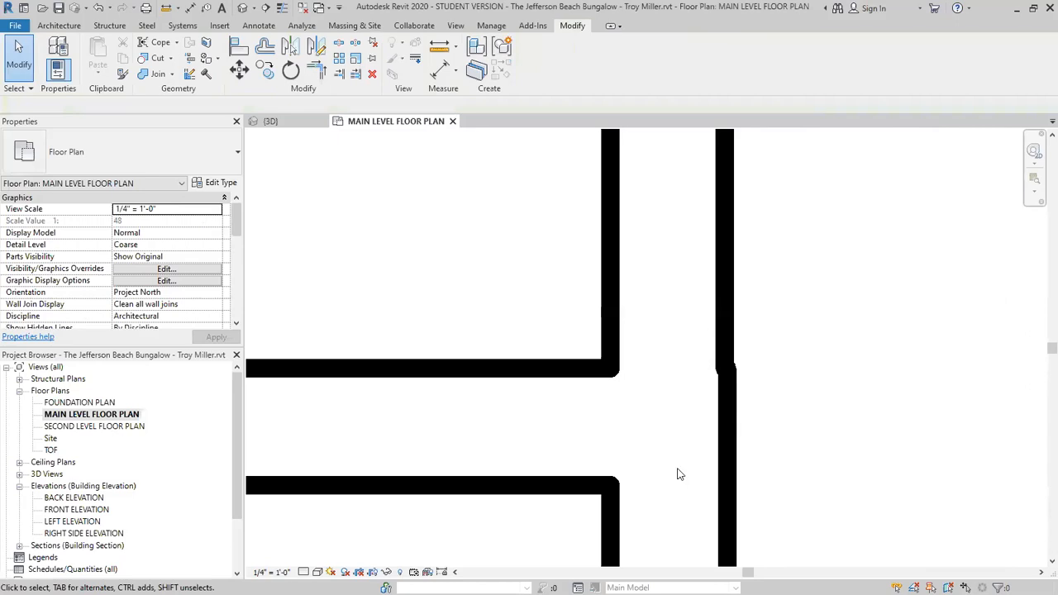
{"action": "scroll", "coordinate": [674, 411], "scroll_direction": "down", "scroll_amount": 2}
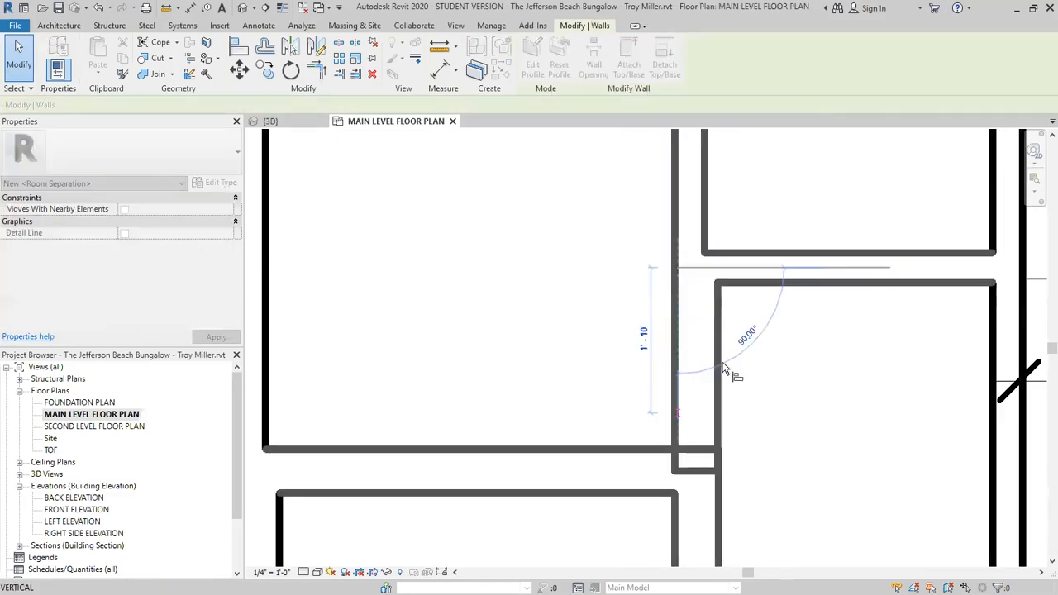
{"action": "key", "text": "a"}
{"action": "key", "text": "l"}
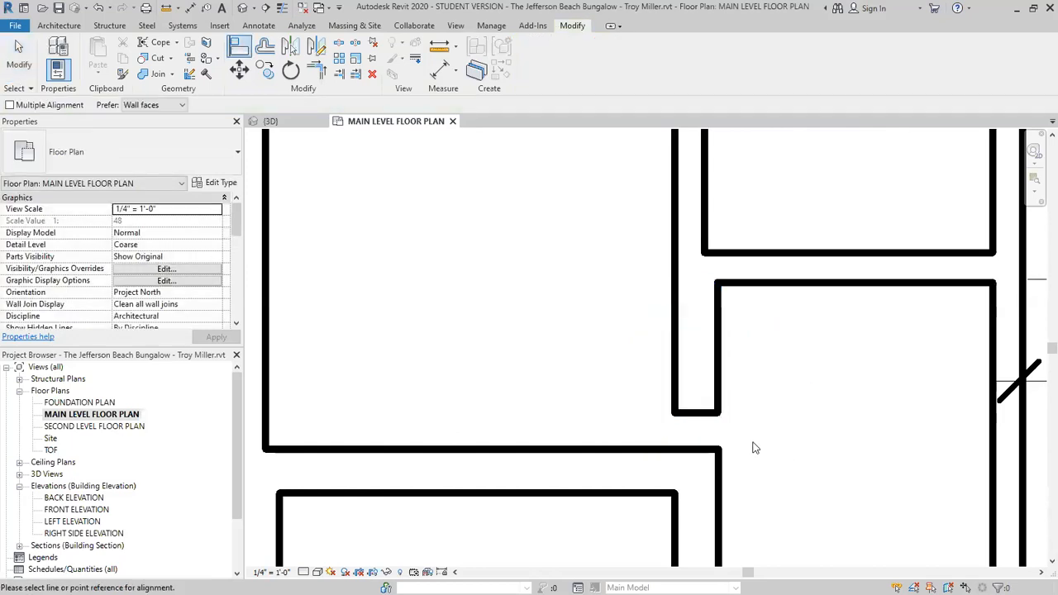
{"action": "left_click", "coordinate": [717, 453]}
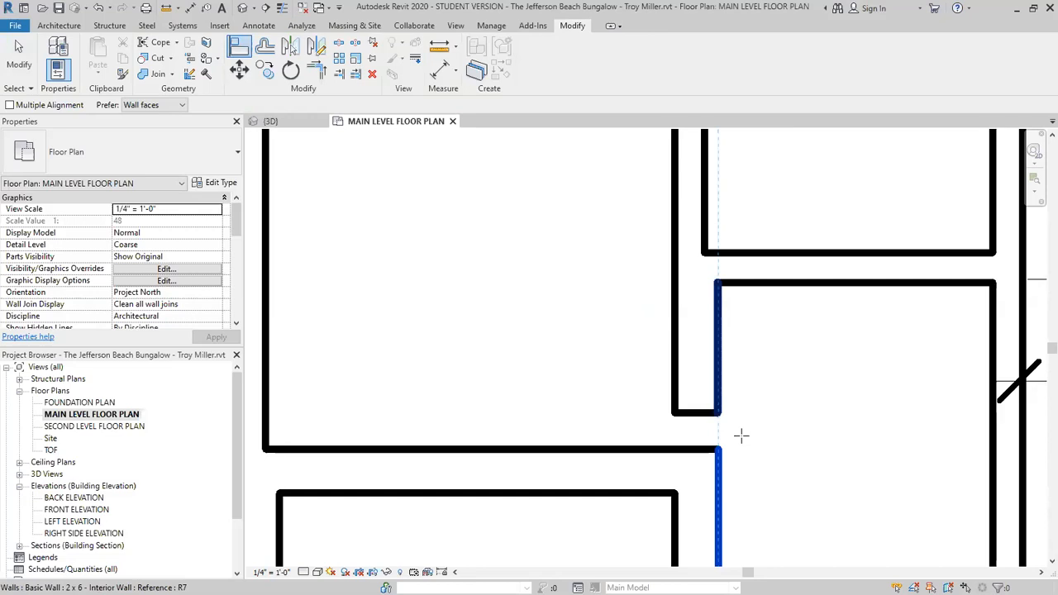
{"action": "left_click", "coordinate": [741, 435]}
{"action": "scroll", "coordinate": [744, 280], "scroll_direction": "down", "scroll_amount": 2}
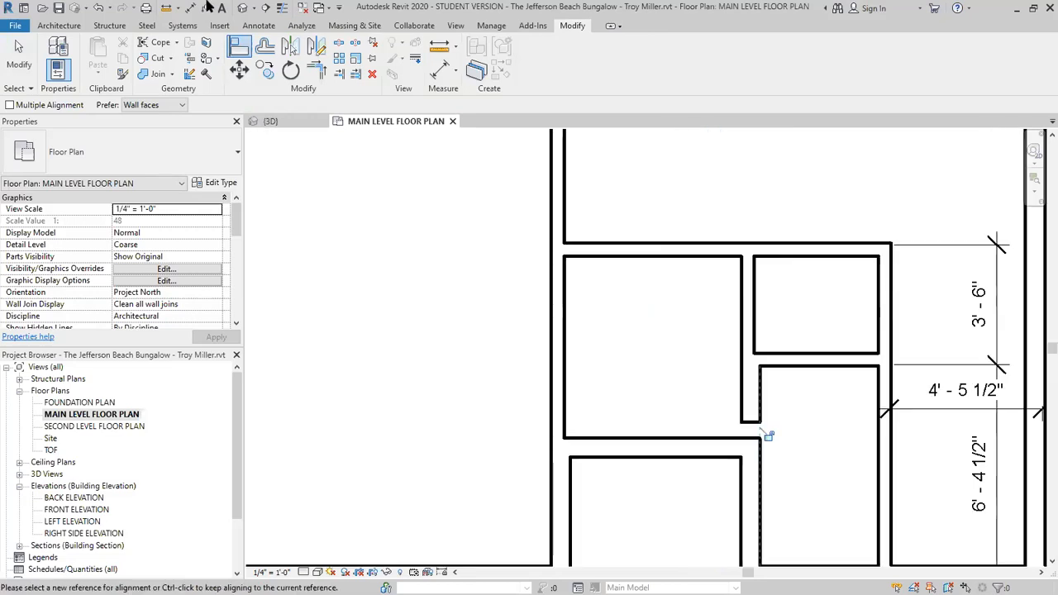
{"action": "key", "text": "Escape"}
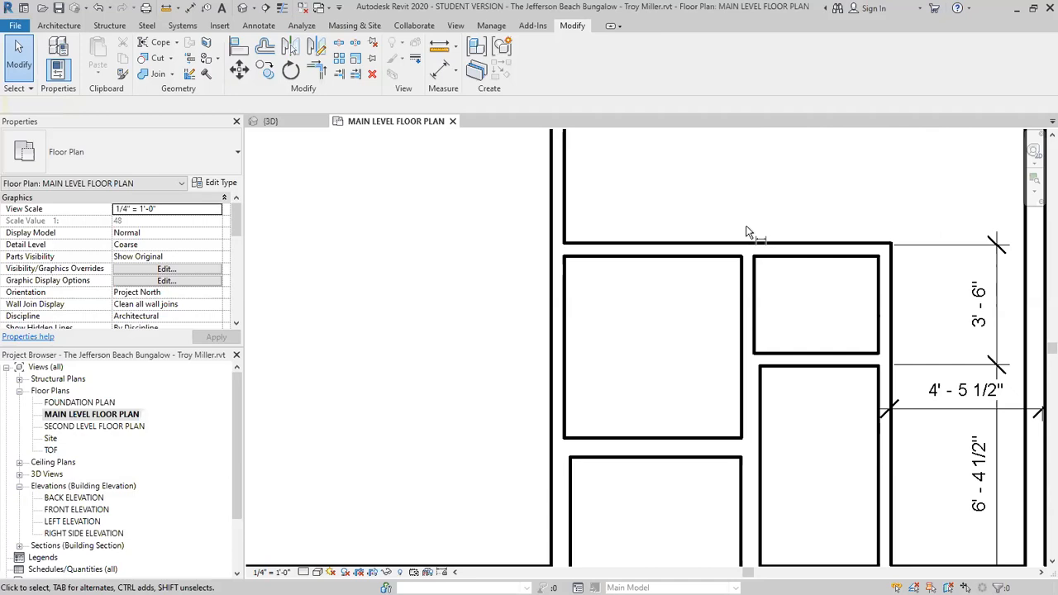
{"action": "key", "text": "d"}
{"action": "key", "text": "i"}
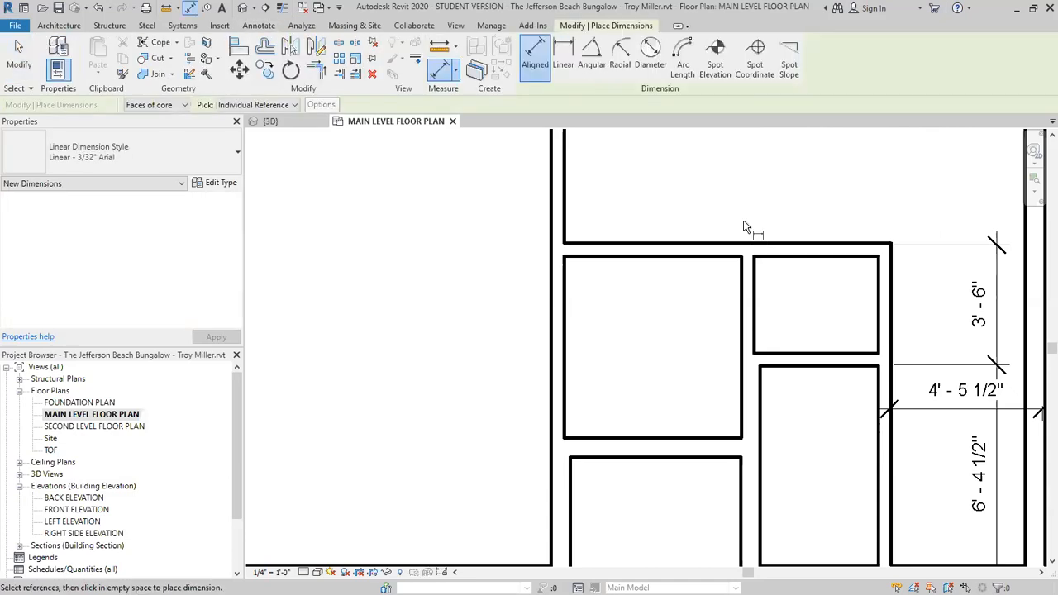
{"action": "left_click", "coordinate": [742, 221]}
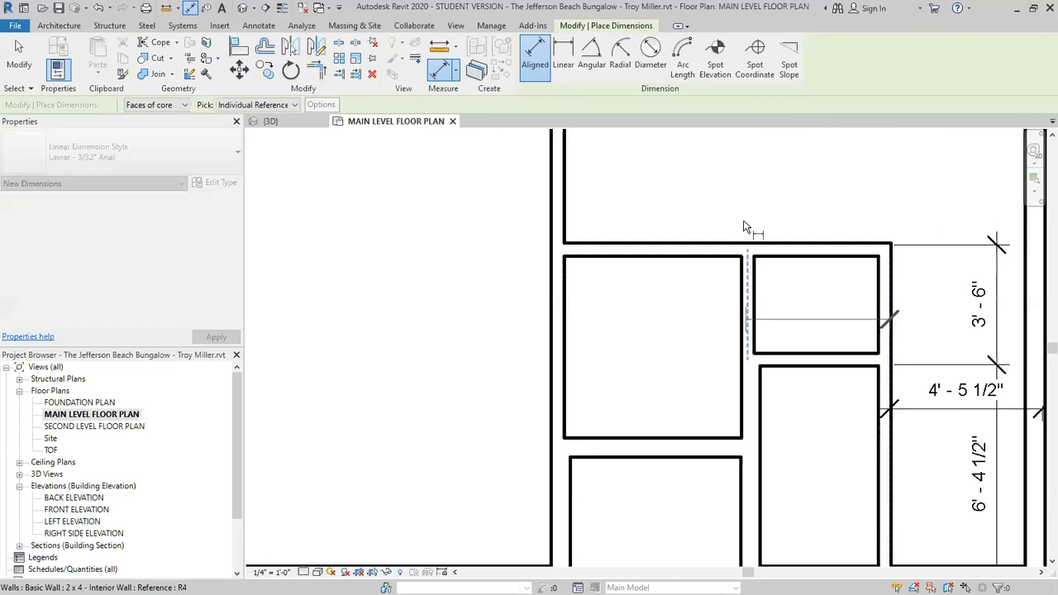
{"action": "left_click", "coordinate": [743, 220]}
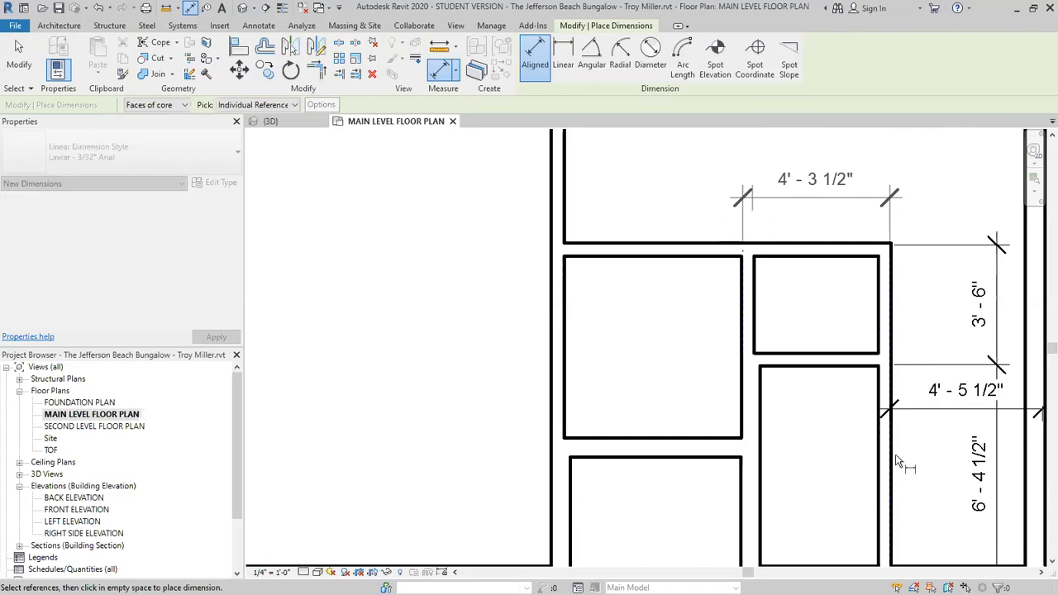
{"action": "scroll", "coordinate": [703, 254], "scroll_direction": "down", "scroll_amount": 1}
{"action": "key", "text": "Escape"}
{"action": "scroll", "coordinate": [860, 447], "scroll_direction": "down", "scroll_amount": 4}
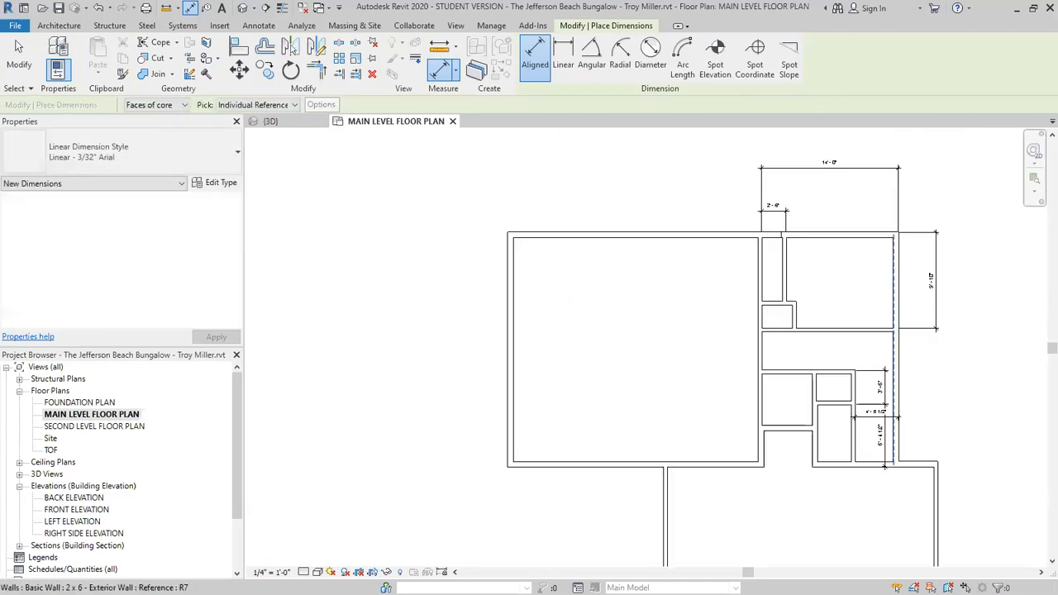
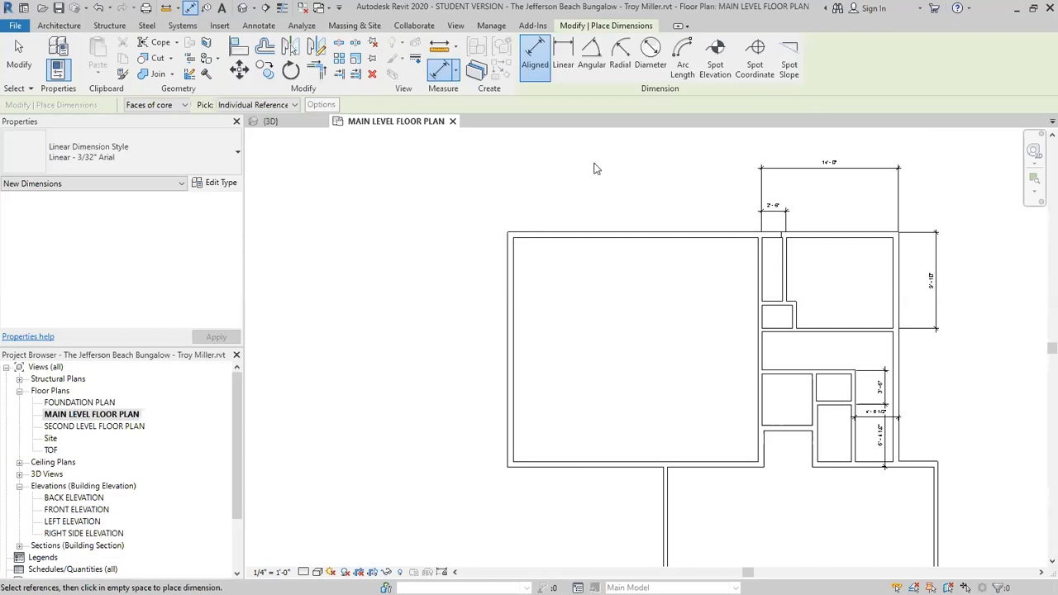
- Switch to the reference plan in Revu and examine the walls between Bedroom #1, the bathroom and the kitchen, then return to Revit
{"action": "key", "text": "alt+Tab"}
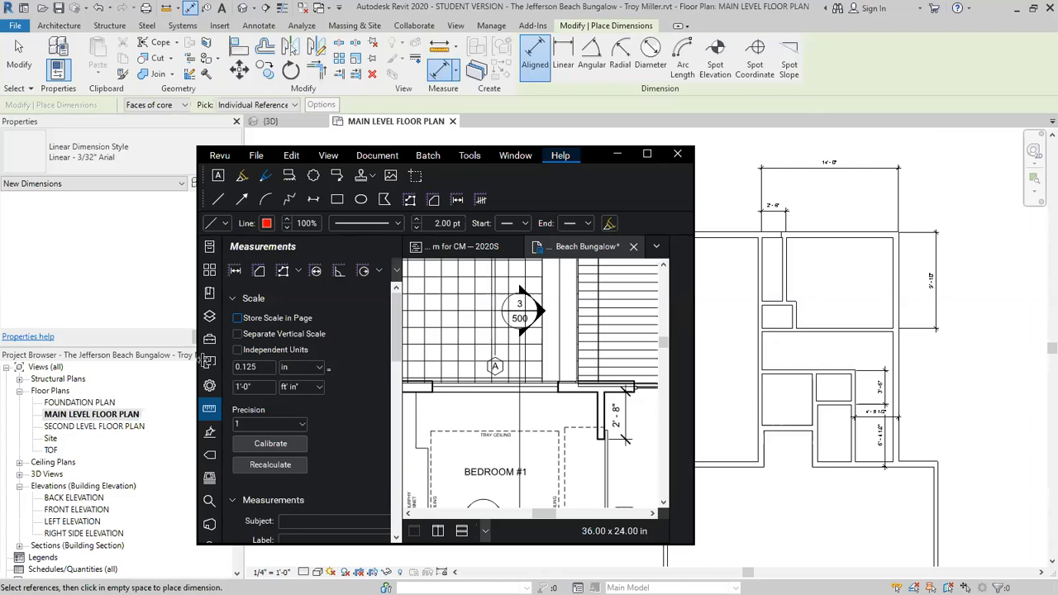
{"action": "key", "text": "super+Up"}
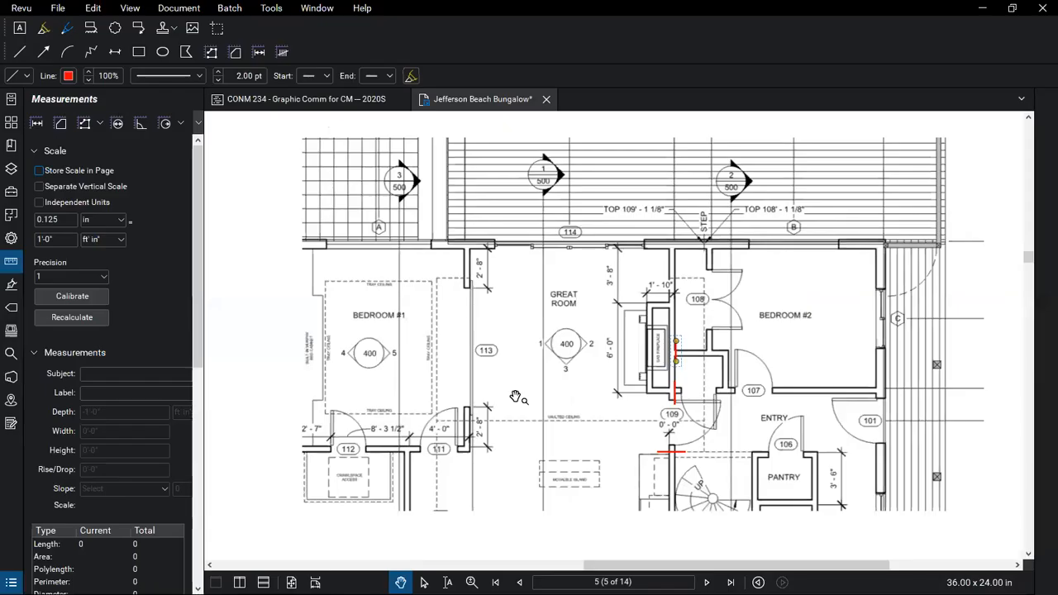
{"action": "scroll", "coordinate": [504, 438], "scroll_direction": "up", "scroll_amount": 1}
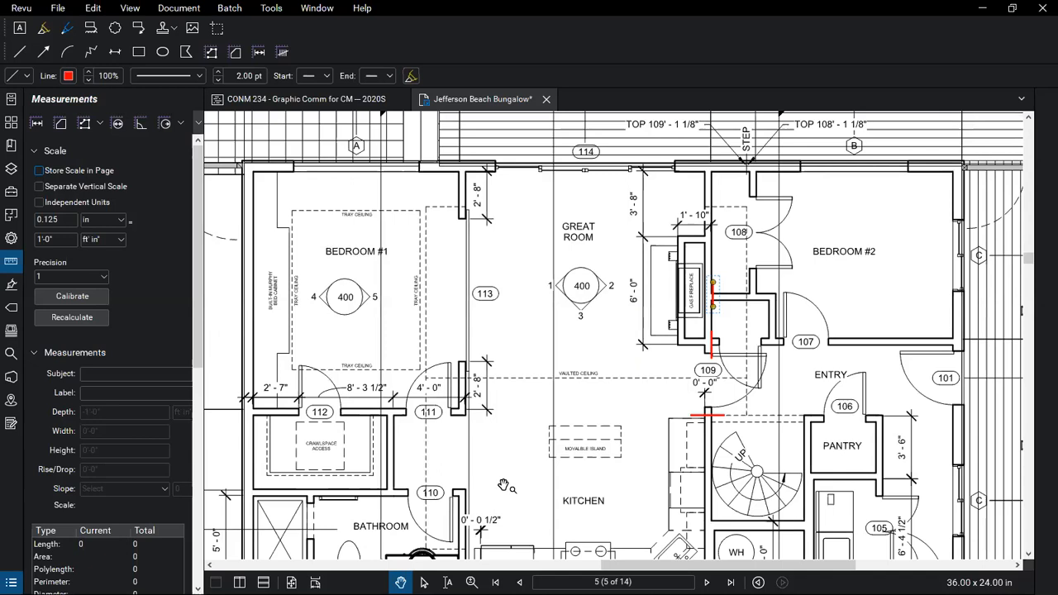
{"action": "scroll", "coordinate": [503, 485], "scroll_direction": "down", "scroll_amount": 1}
{"action": "scroll", "coordinate": [480, 521], "scroll_direction": "down", "scroll_amount": 1}
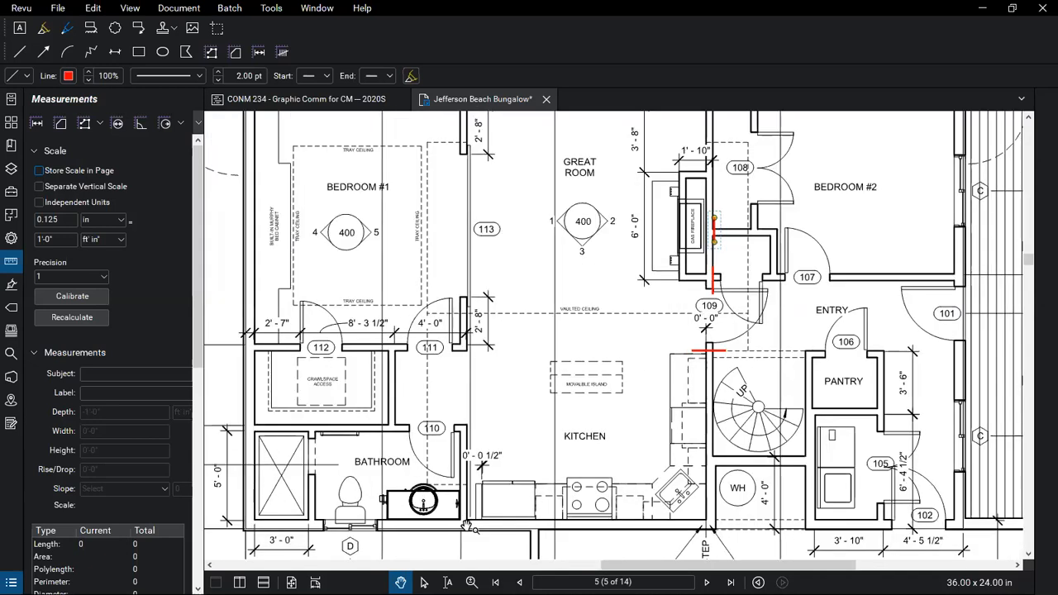
{"action": "scroll", "coordinate": [468, 527], "scroll_direction": "up", "scroll_amount": 1}
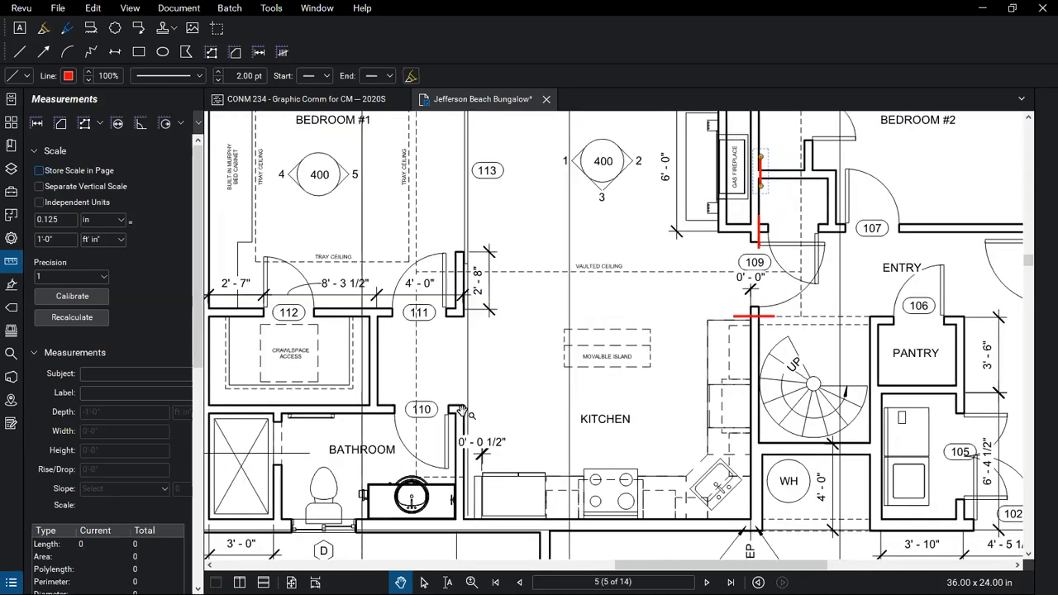
{"action": "scroll", "coordinate": [473, 449], "scroll_direction": "down", "scroll_amount": 1}
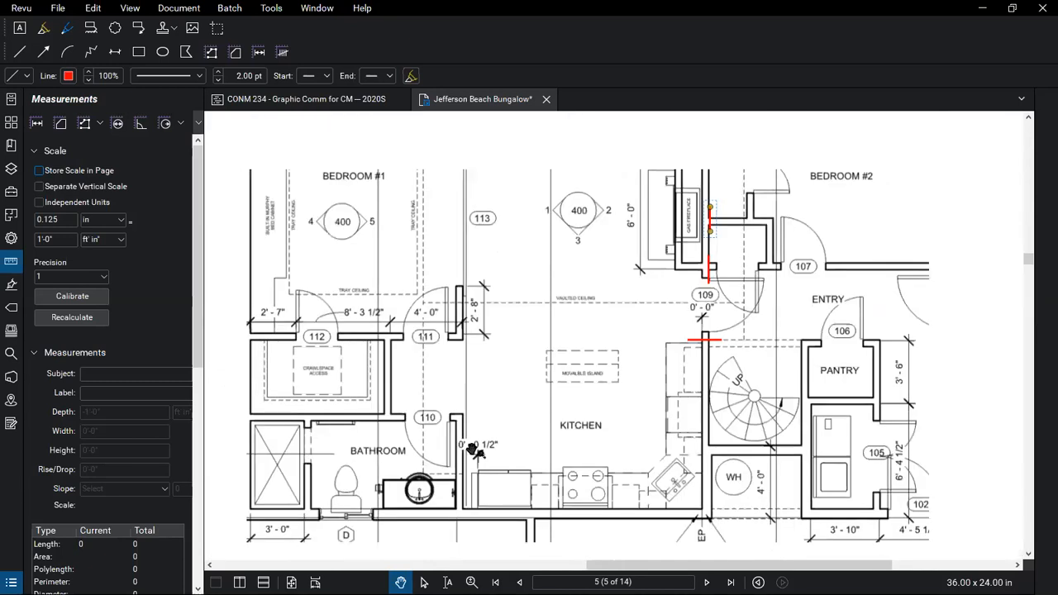
{"action": "scroll", "coordinate": [473, 448], "scroll_direction": "down", "scroll_amount": 1}
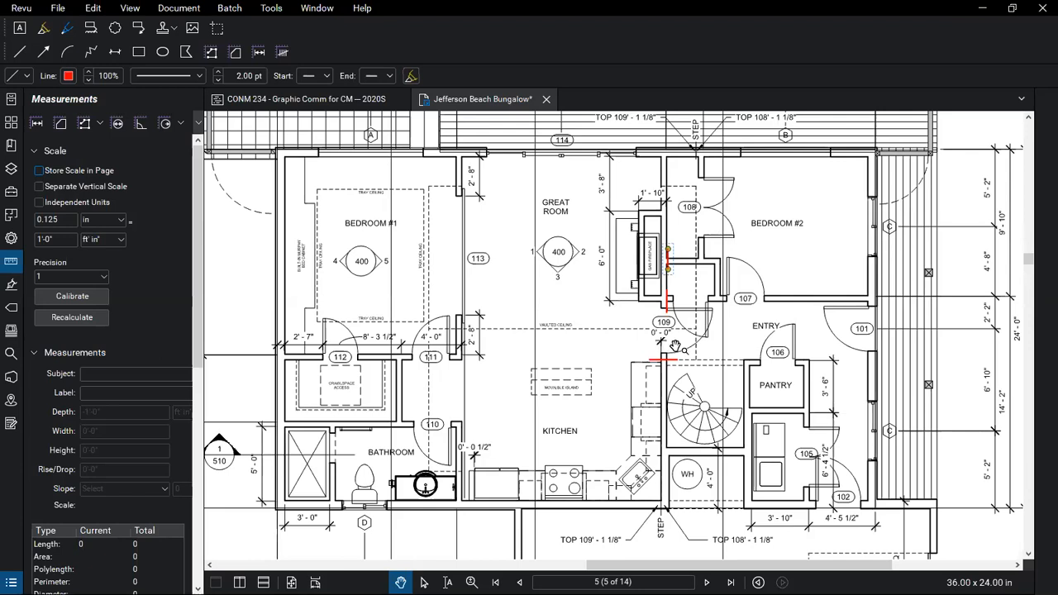
{"action": "left_click", "coordinate": [983, 8]}
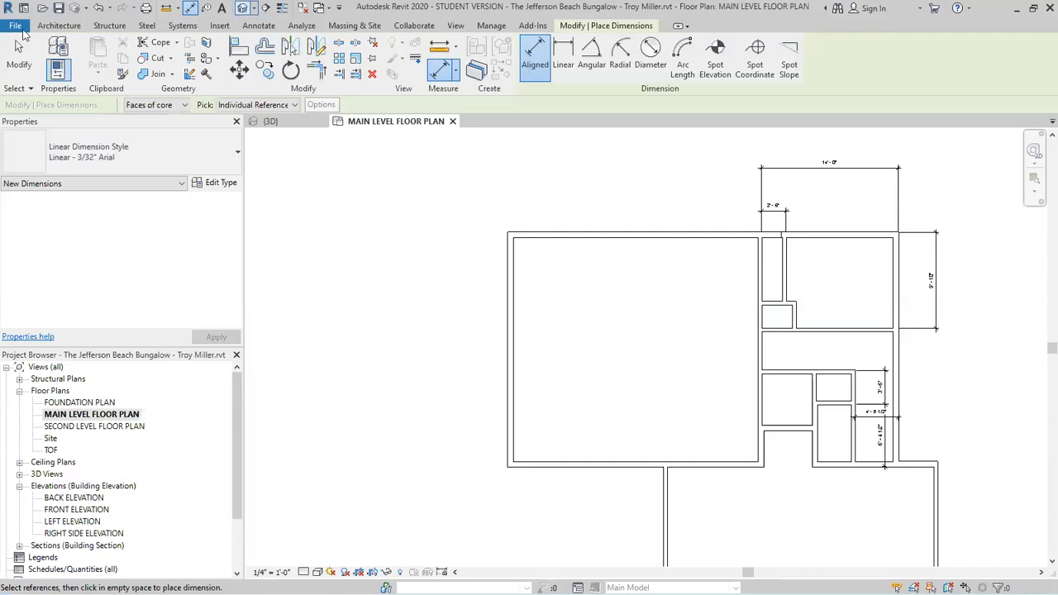
- Start a new 2 x 6 - Interior Wall and set its unconnected height to 7' 11.75"
{"action": "left_click", "coordinate": [70, 26]}
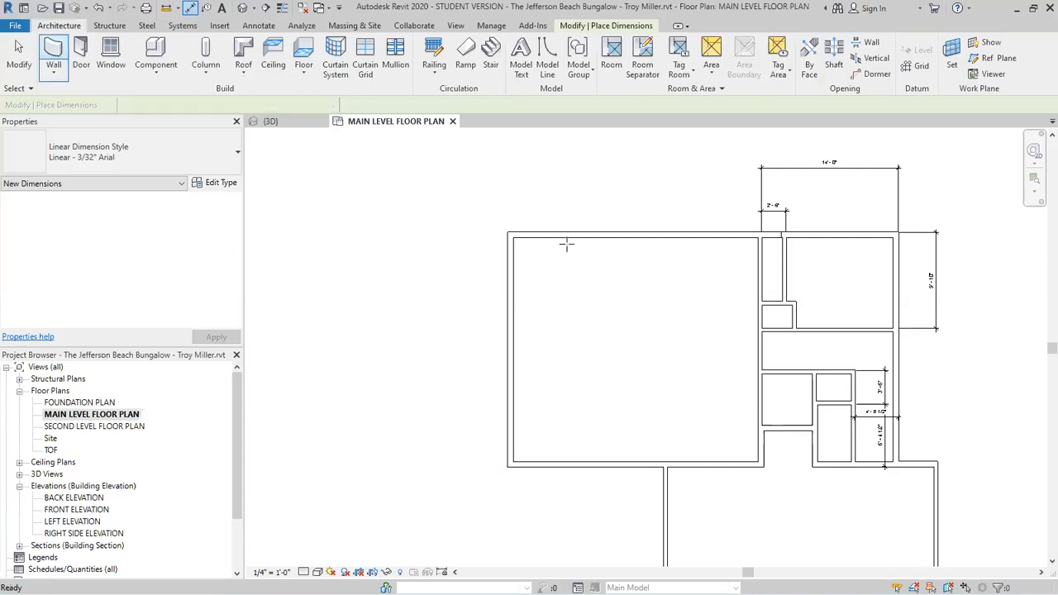
{"action": "key", "text": "w"}
{"action": "key", "text": "a"}
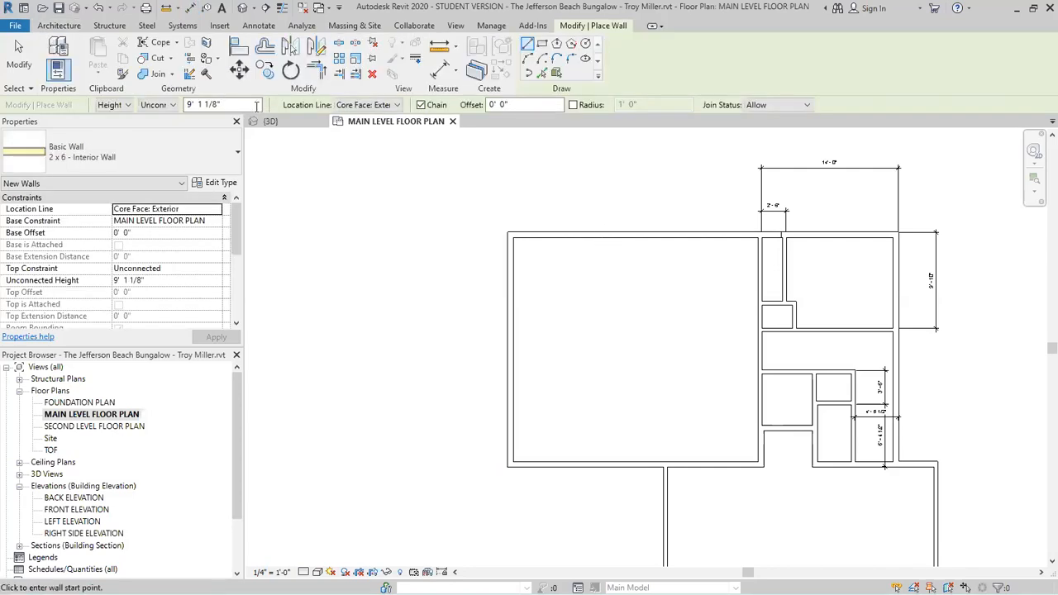
{"action": "scroll", "coordinate": [604, 243], "scroll_direction": "up", "scroll_amount": 2}
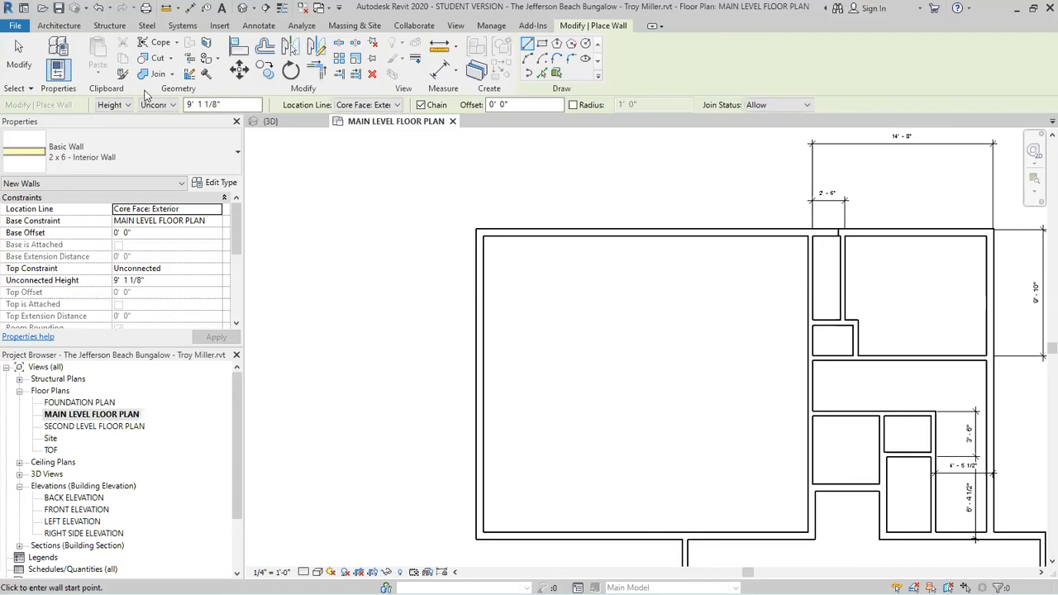
{"action": "left_click", "coordinate": [221, 104]}
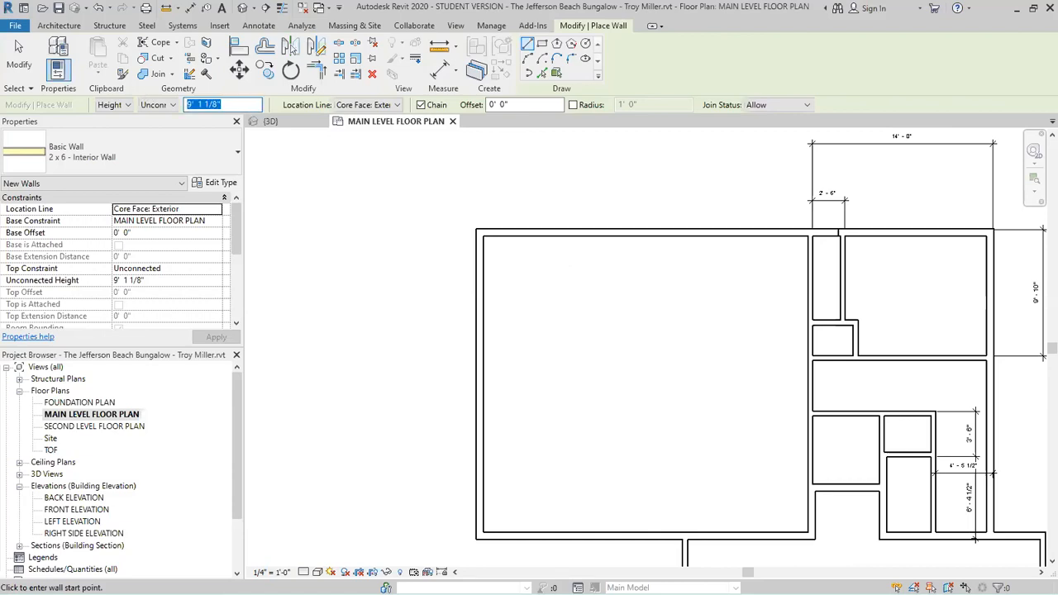
{"action": "type", "text": "7"}
{"action": "type", "text": " 11"}
{"action": "key", "text": "BackSpace"}
{"action": "key", "text": "BackSpace"}
{"action": "key", "text": "BackSpace"}
{"action": "type", "text": ".75"}
{"action": "key", "text": "Return"}
- Draw three separate vertical wall segments down the large open room: upper about 4' 3" long, middle about 3' 0", and one meeting the lower exterior wall
{"action": "left_click", "coordinate": [605, 286]}
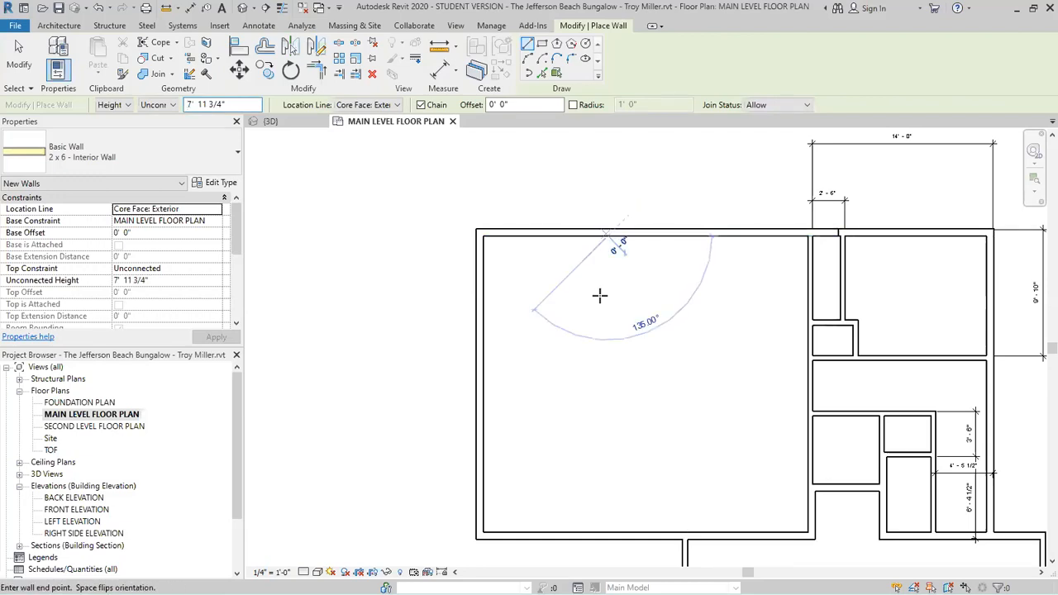
{"action": "key", "text": "Escape"}
{"action": "left_click", "coordinate": [605, 369]}
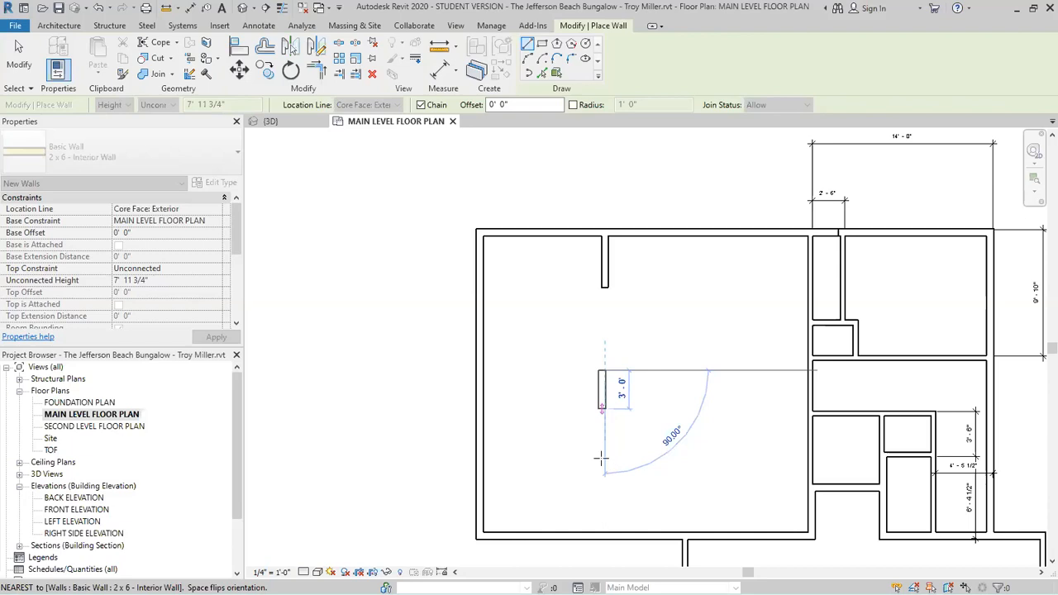
{"action": "key", "text": "Escape"}
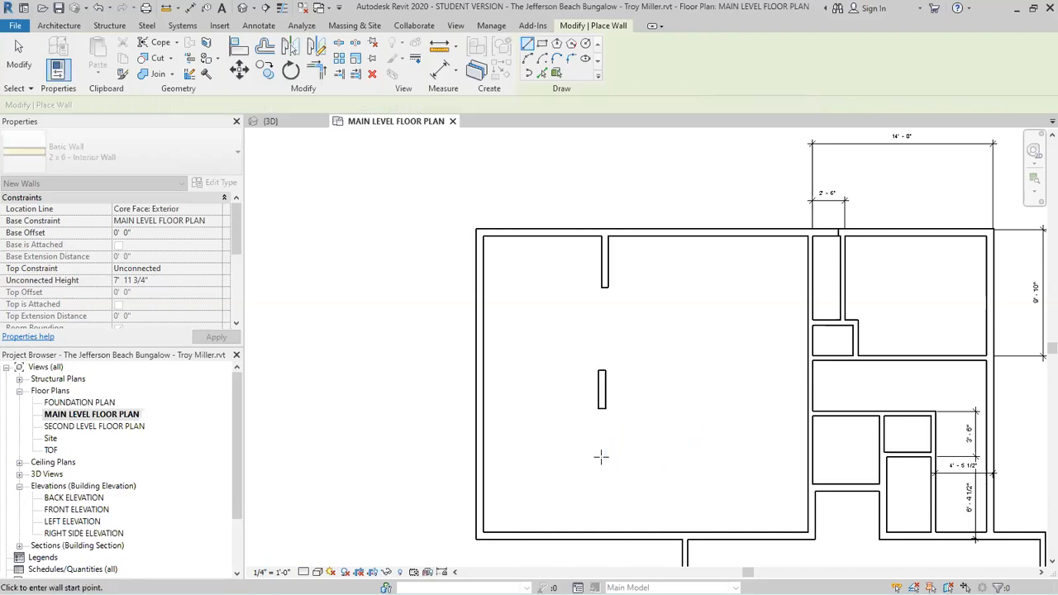
{"action": "left_click", "coordinate": [601, 457]}
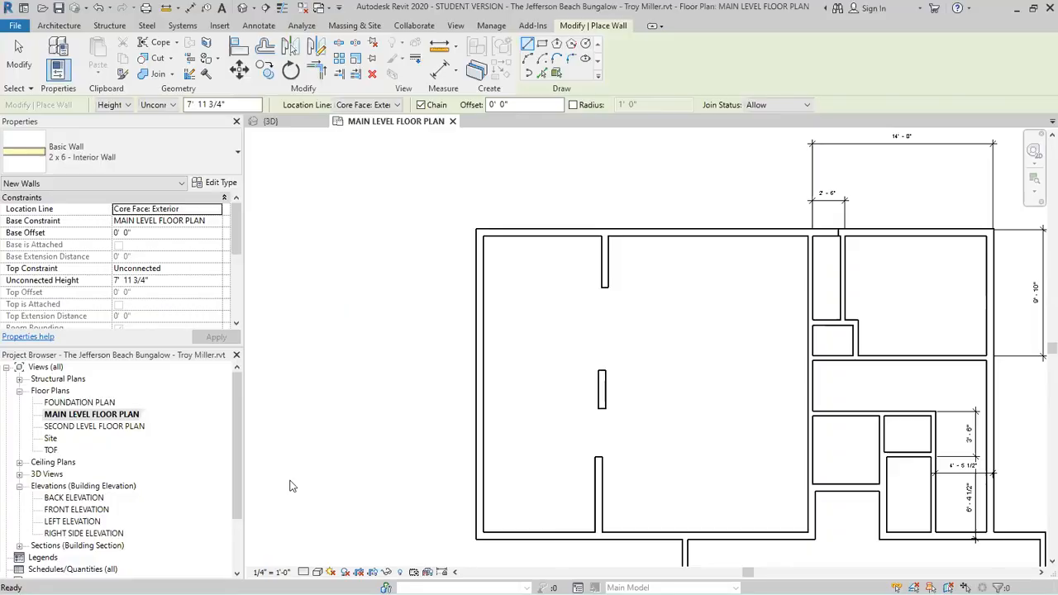
- Look up the position of the wall between Bedroom #1 and the great room on the Revu reference plan, then return to Revit
{"action": "key", "text": "alt+Tab"}
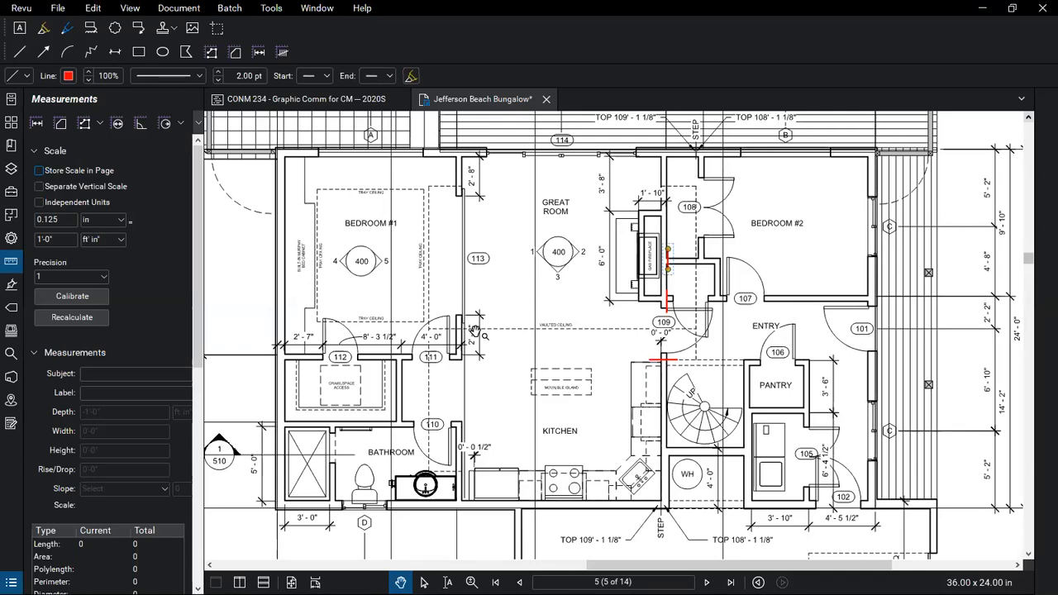
{"action": "scroll", "coordinate": [485, 415], "scroll_direction": "up", "scroll_amount": 1}
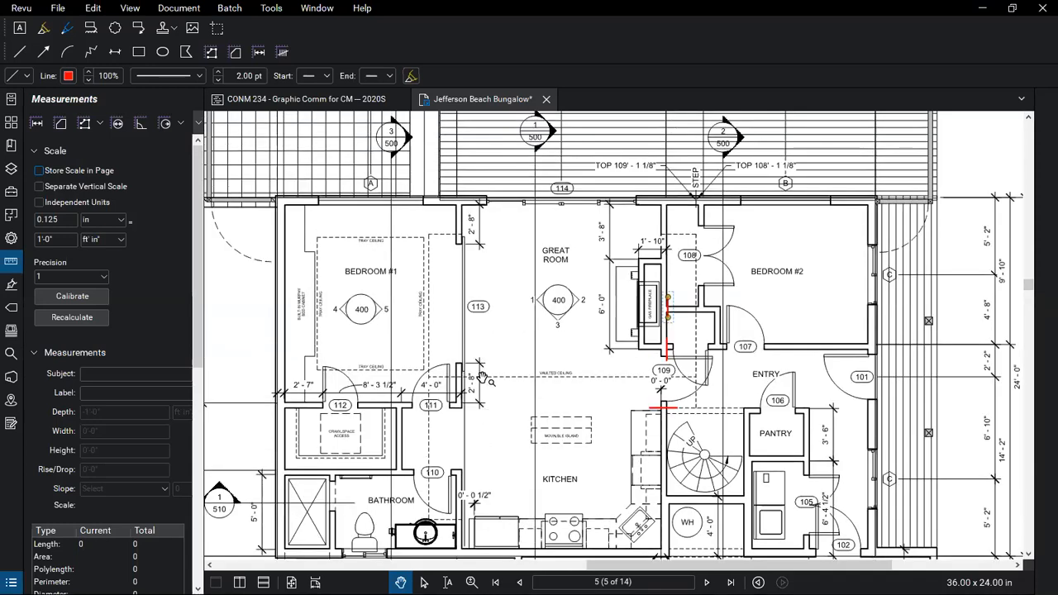
{"action": "scroll", "coordinate": [485, 379], "scroll_direction": "down", "scroll_amount": 5}
{"action": "scroll", "coordinate": [477, 250], "scroll_direction": "up", "scroll_amount": 3}
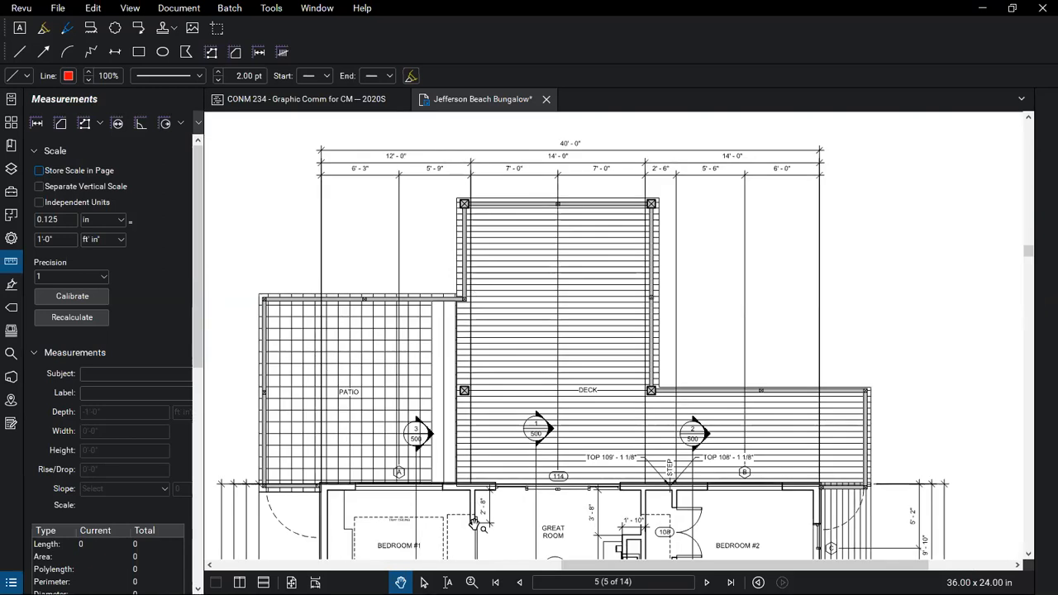
{"action": "scroll", "coordinate": [471, 514], "scroll_direction": "up", "scroll_amount": 4}
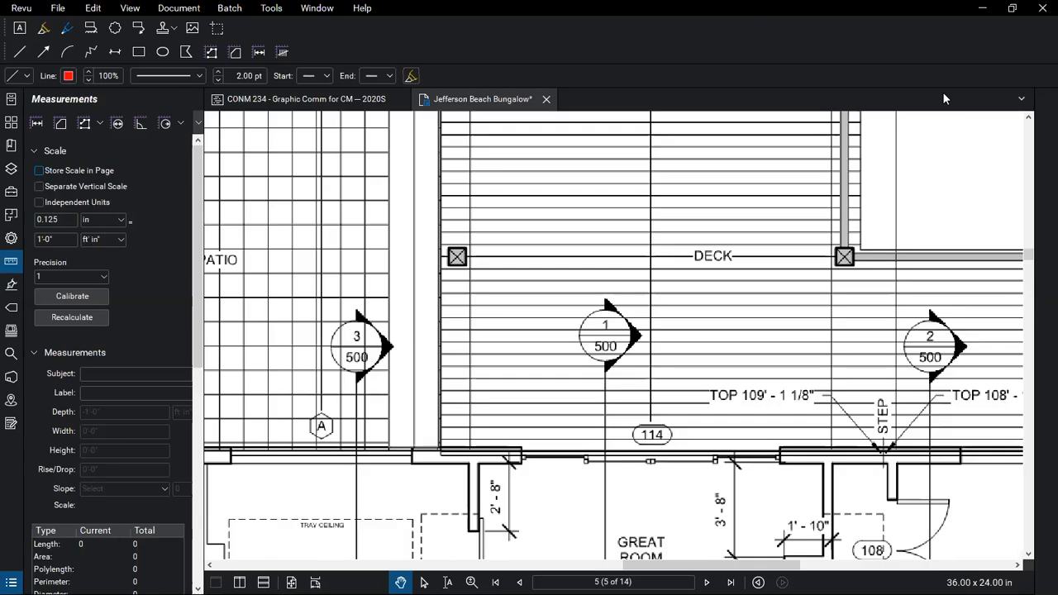
{"action": "key", "text": "alt+Tab"}
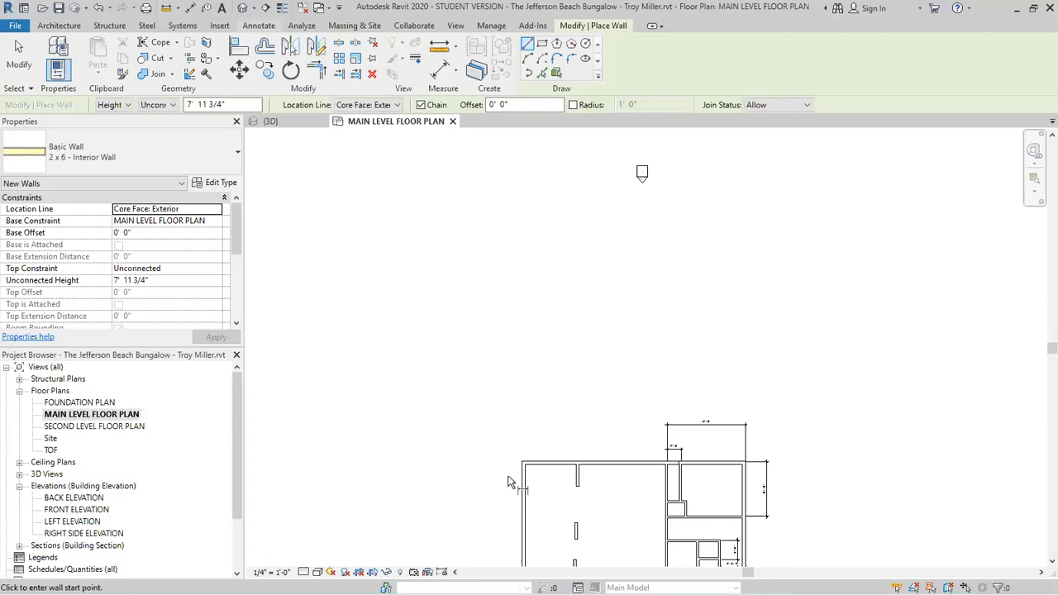
- Add an aligned dimension above the plan from the far-left exterior wall to the upper interior wall segment
{"action": "key", "text": "d"}
{"action": "key", "text": "i"}
{"action": "scroll", "coordinate": [661, 355], "scroll_direction": "up", "scroll_amount": 4}
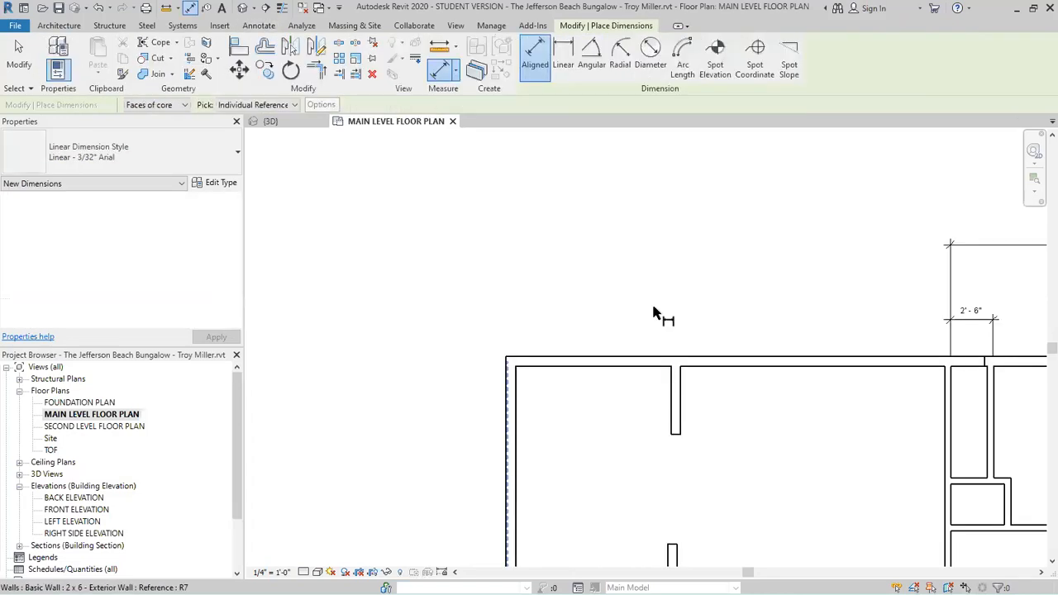
{"action": "left_click", "coordinate": [674, 405]}
{"action": "left_click", "coordinate": [603, 289]}
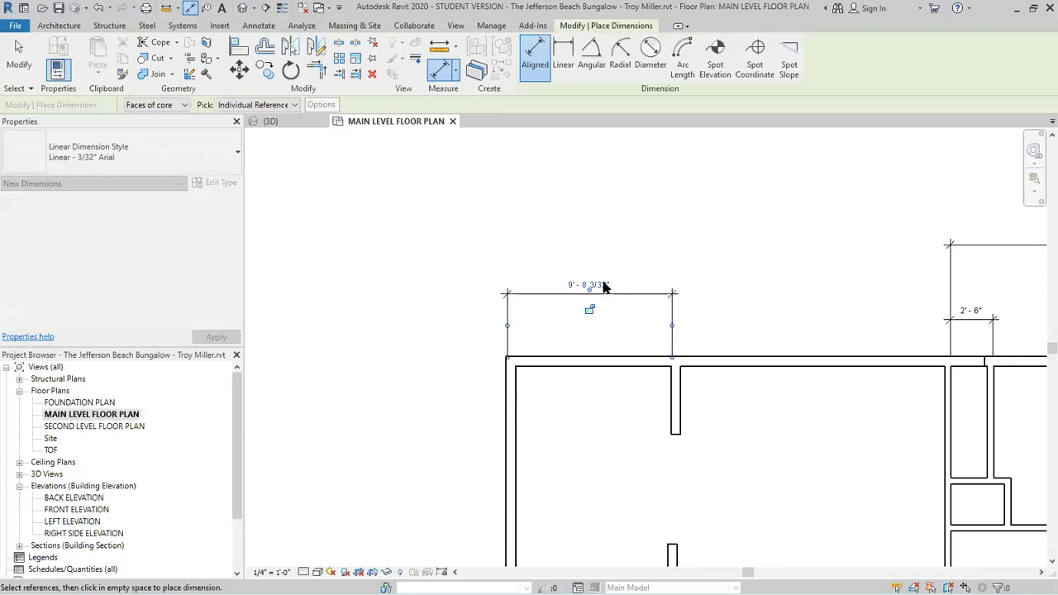
{"action": "key", "text": "Escape"}
{"action": "key", "text": "Escape"}
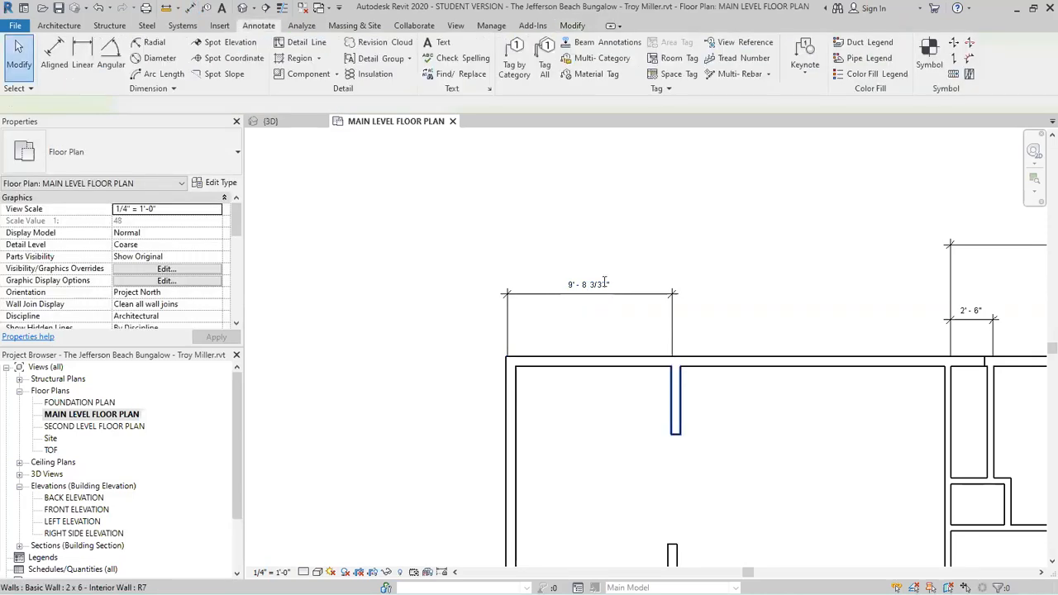
- Set the distance from the far-left exterior wall to the upper interior wall segment to 12'
{"action": "left_click", "coordinate": [604, 282]}
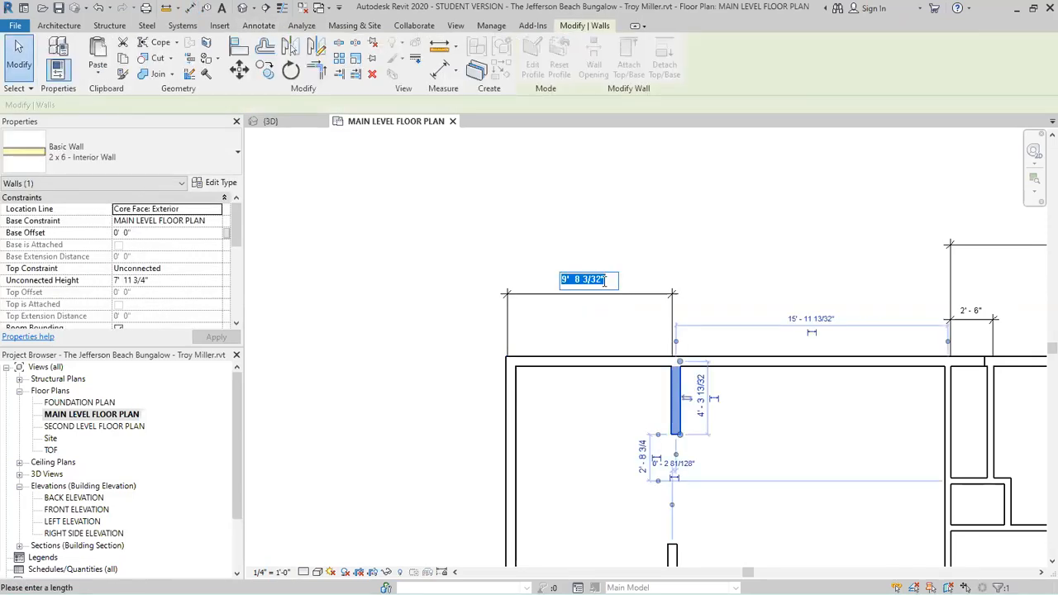
{"action": "type", "text": "12"}
{"action": "key", "text": "Return"}
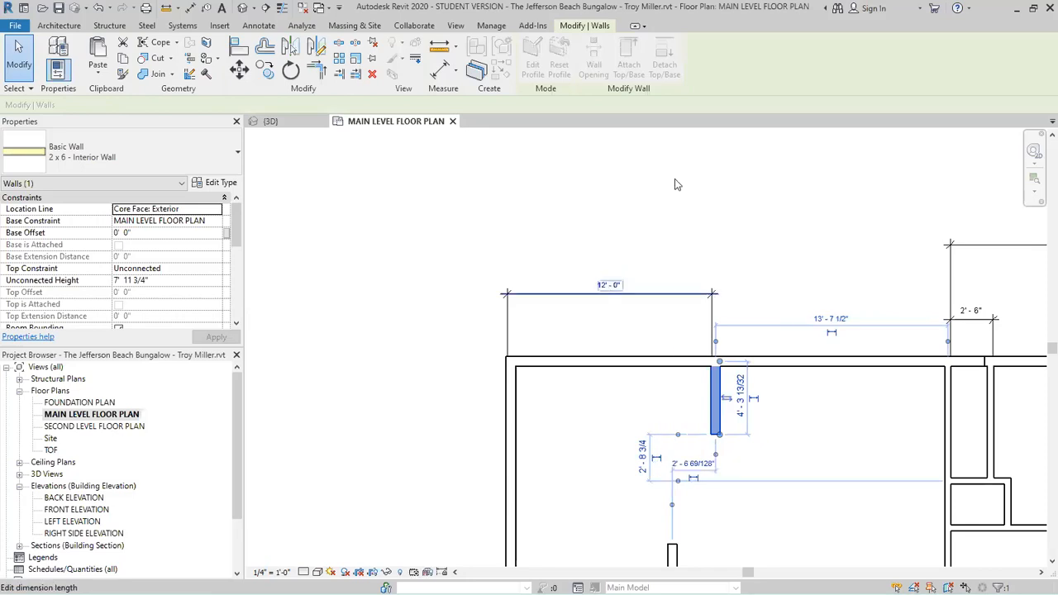
{"action": "key", "text": "Escape"}
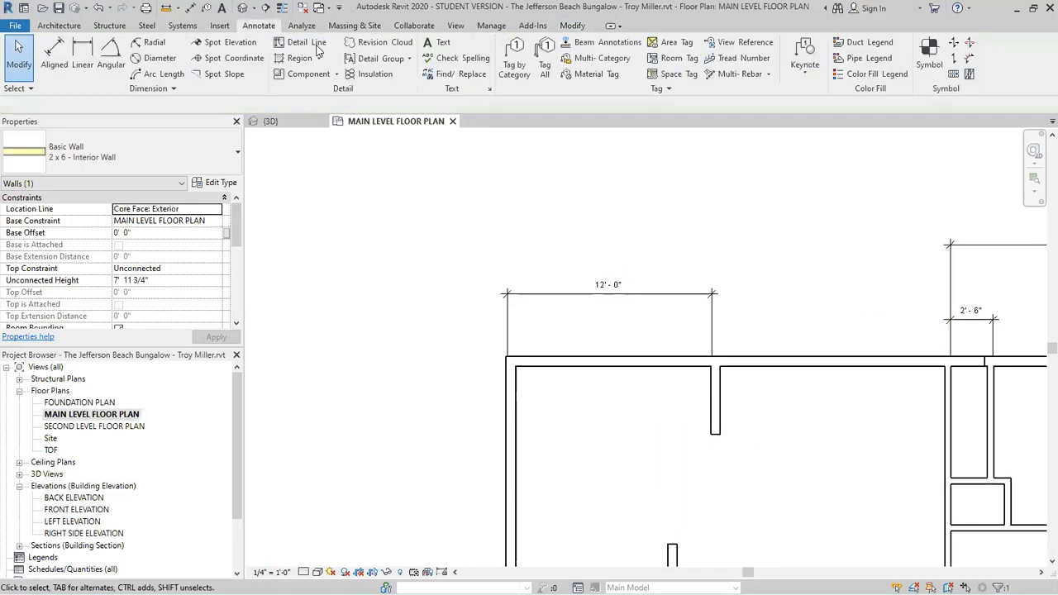
- Align the middle and lower interior wall segments with the left face of the upper interior wall segment
{"action": "left_click", "coordinate": [556, 29]}
{"action": "left_click", "coordinate": [241, 46]}
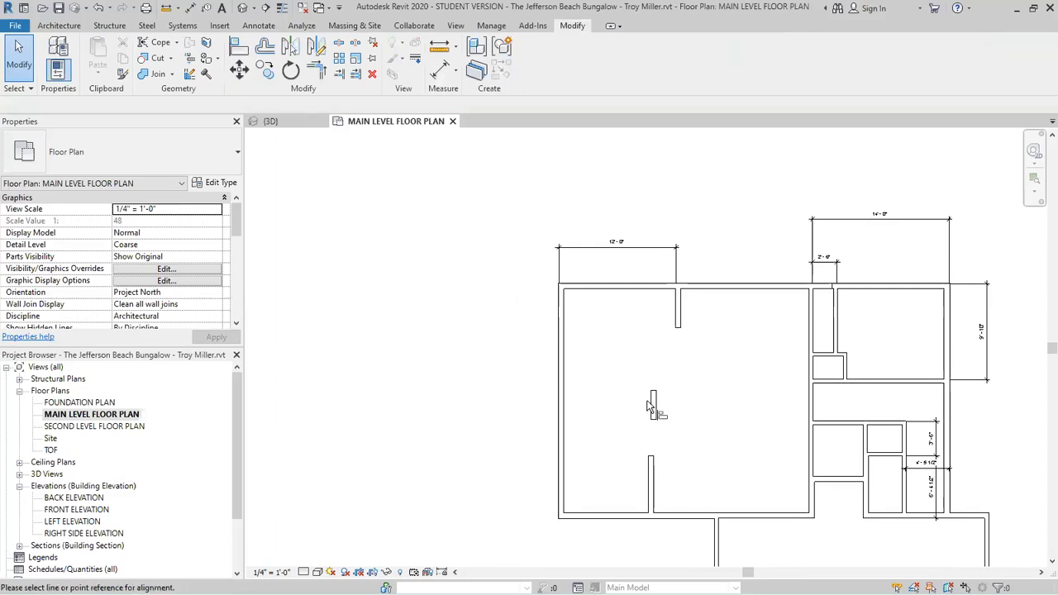
{"action": "left_click", "coordinate": [677, 314]}
{"action": "left_click", "coordinate": [653, 409]}
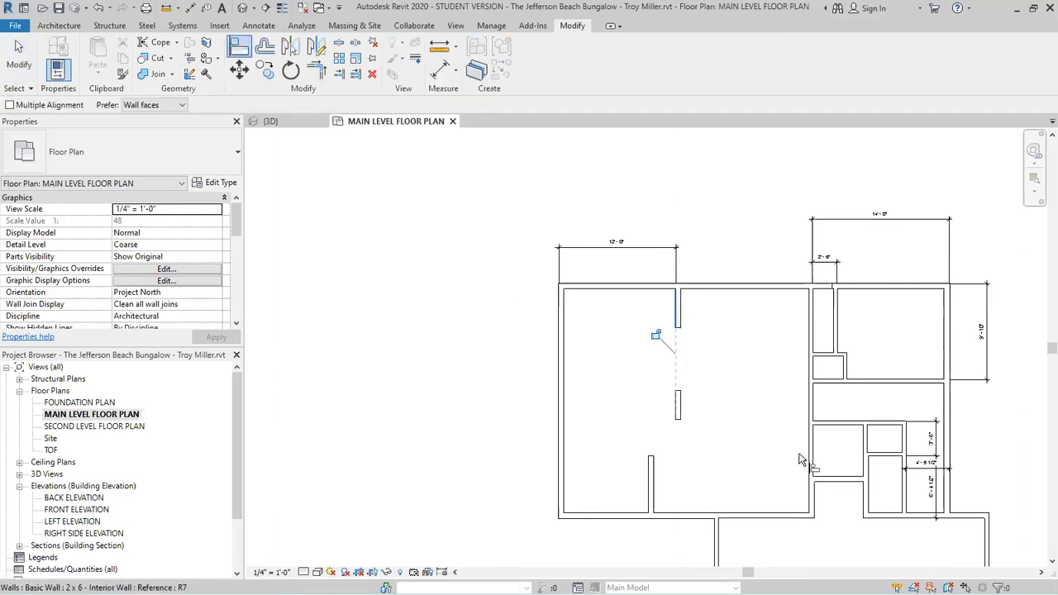
{"action": "left_click", "coordinate": [675, 302]}
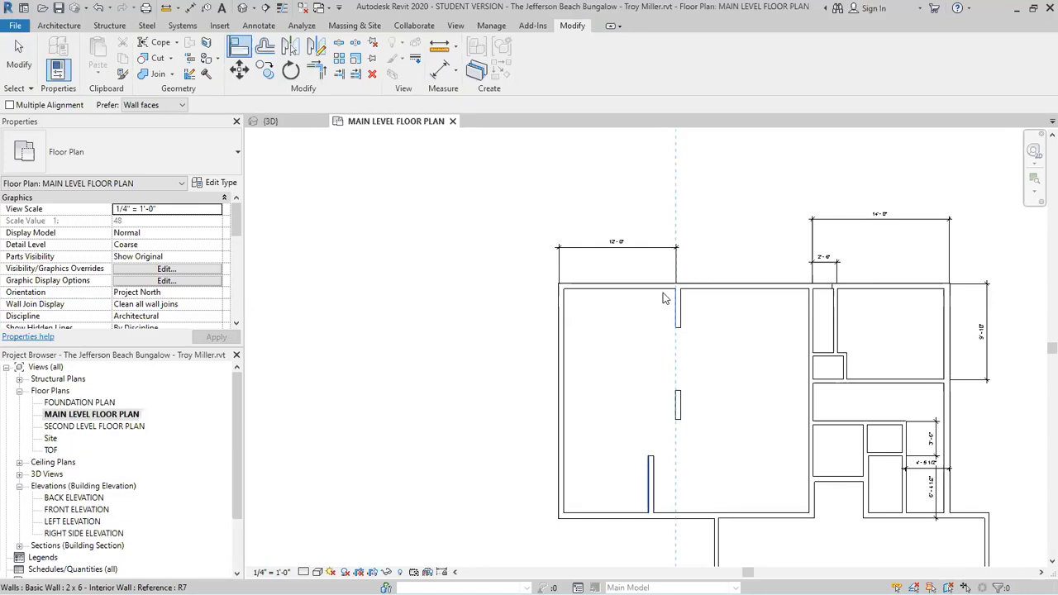
{"action": "key", "text": "Escape"}
- Add an aligned dimension for the upper interior wall segment's length, measured from the inner face of the upper exterior wall
{"action": "scroll", "coordinate": [691, 345], "scroll_direction": "up", "scroll_amount": 3}
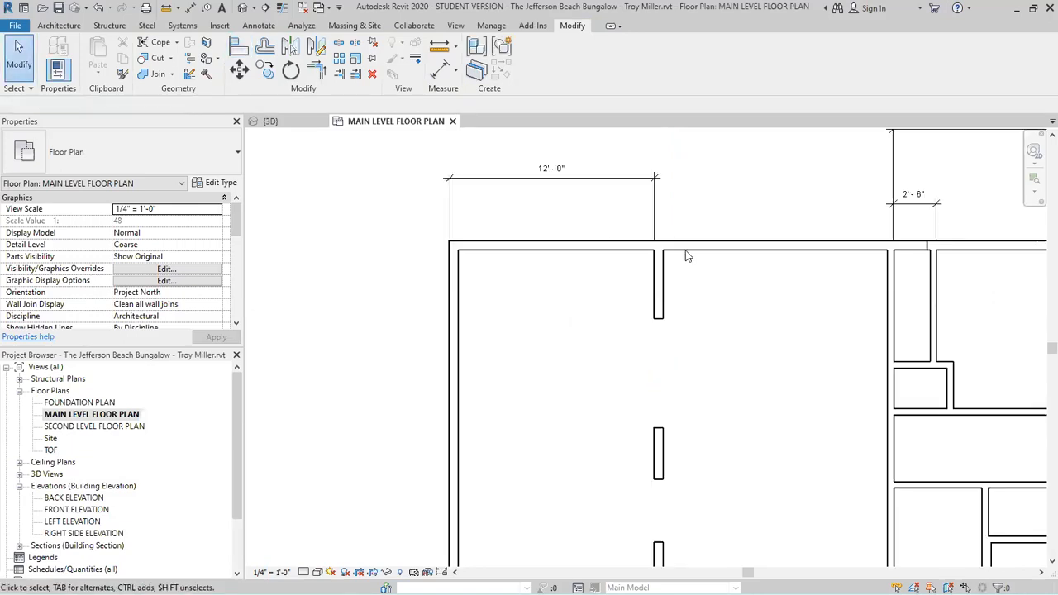
{"action": "left_click", "coordinate": [659, 281]}
{"action": "scroll", "coordinate": [687, 340], "scroll_direction": "up", "scroll_amount": 2}
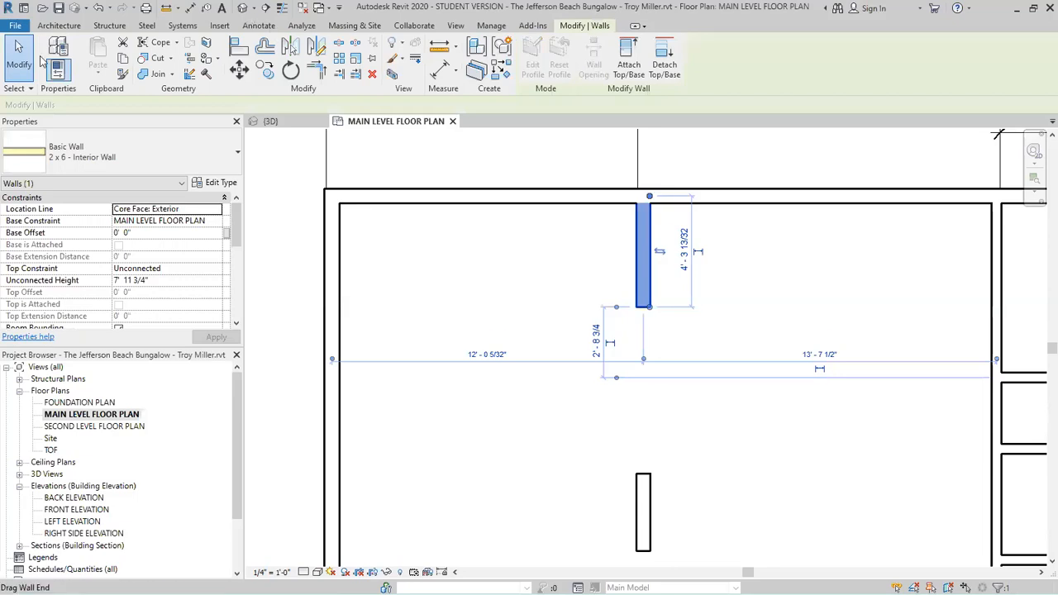
{"action": "key", "text": "d"}
{"action": "key", "text": "i"}
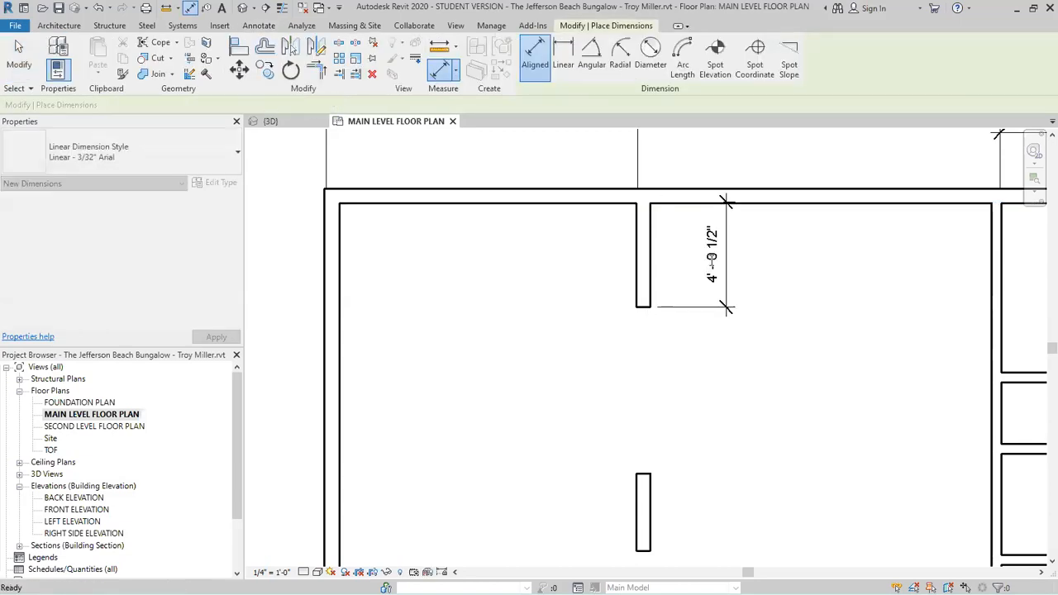
{"action": "key", "text": "Escape"}
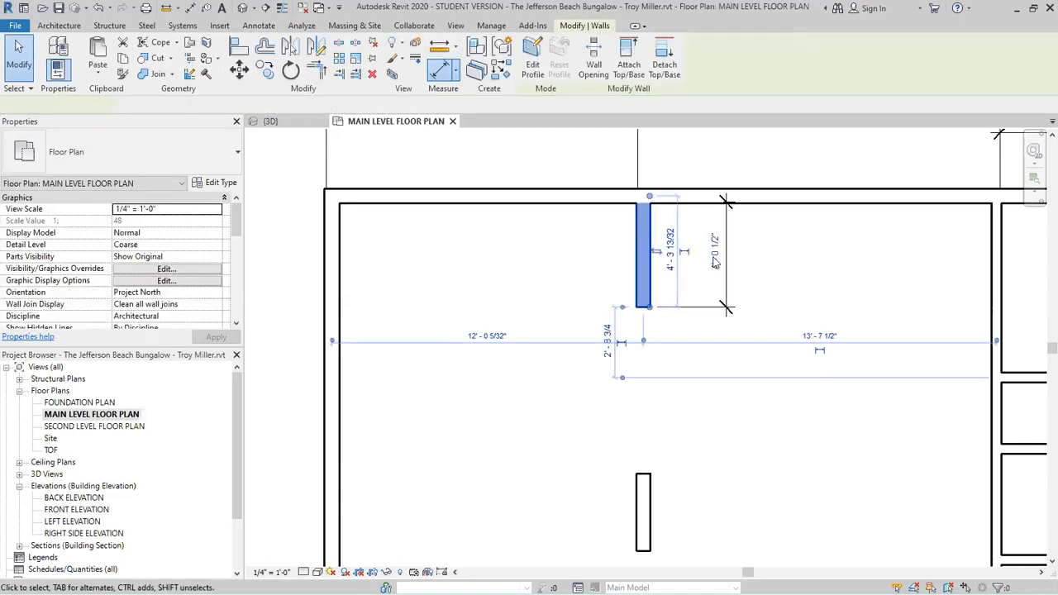
- Set the upper interior wall segment's dimensioned length to 2' 8"
{"action": "left_click", "coordinate": [716, 263]}
{"action": "type", "text": "2'"}
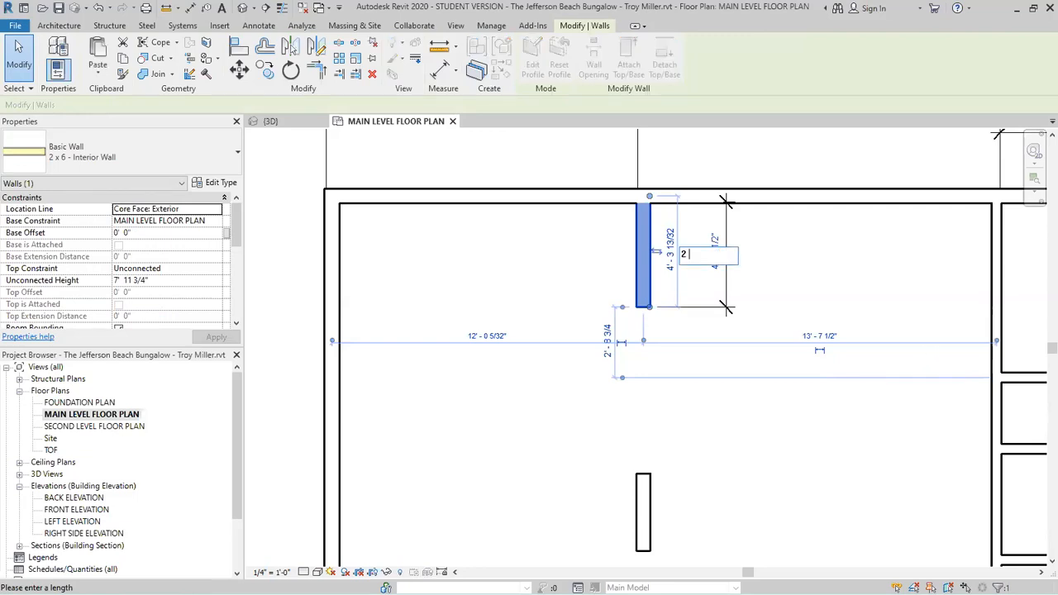
{"action": "type", "text": " - 8"}
{"action": "key", "text": "Return"}
{"action": "key", "text": "Escape"}
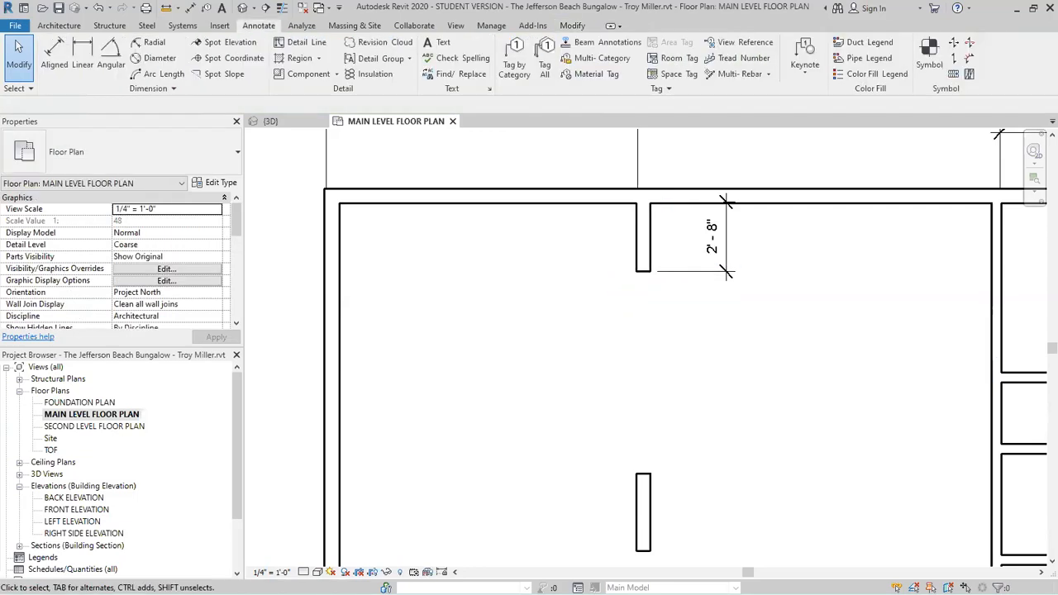
- Switch to the Revu reference plan, examine the walls and dimensions around Bedroom #1 and the great room, and return to Revit
{"action": "scroll", "coordinate": [757, 268], "scroll_direction": "down", "scroll_amount": 2}
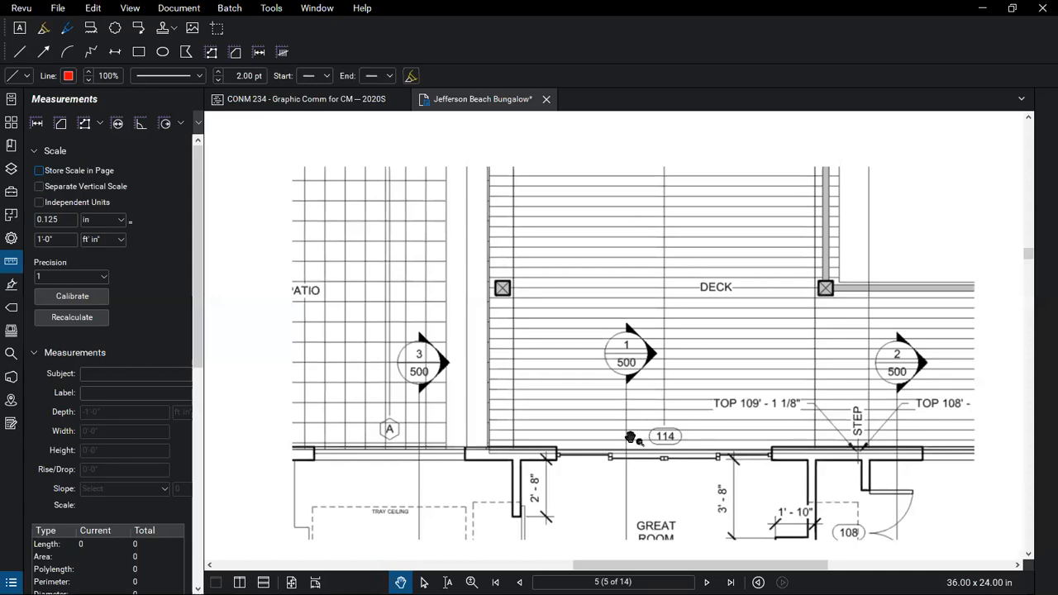
{"action": "scroll", "coordinate": [633, 435], "scroll_direction": "down", "scroll_amount": 4}
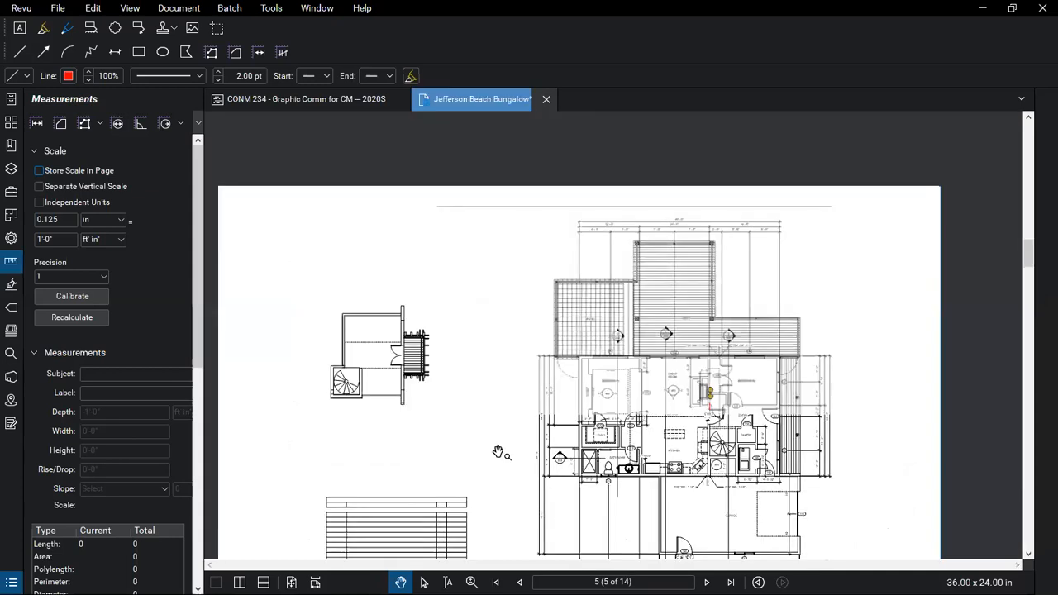
{"action": "scroll", "coordinate": [499, 453], "scroll_direction": "up", "scroll_amount": 3}
{"action": "scroll", "coordinate": [508, 461], "scroll_direction": "up", "scroll_amount": 3}
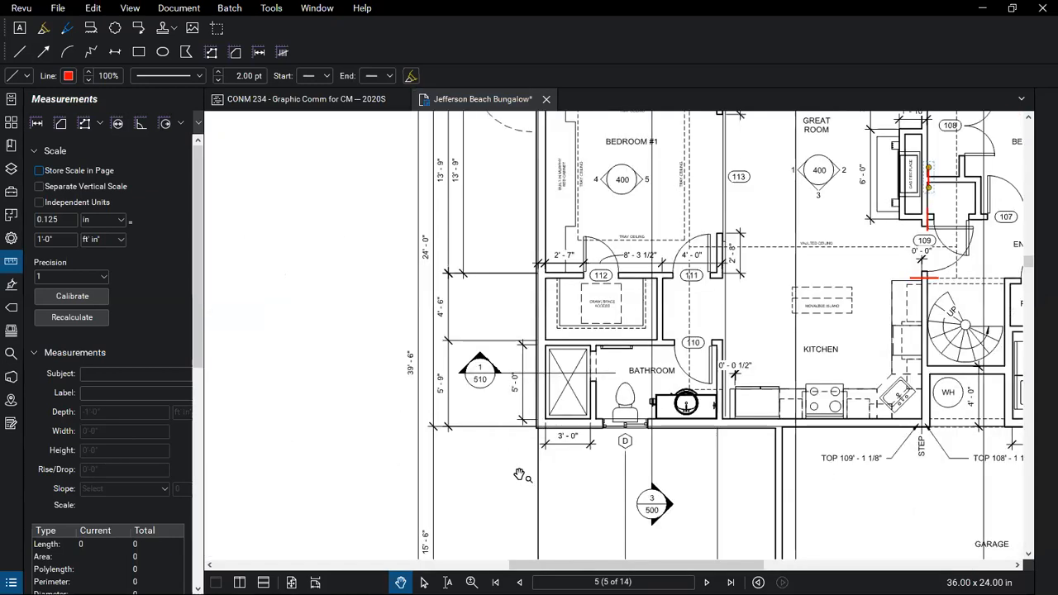
{"action": "scroll", "coordinate": [519, 475], "scroll_direction": "up", "scroll_amount": 1}
{"action": "scroll", "coordinate": [519, 475], "scroll_direction": "down", "scroll_amount": 1}
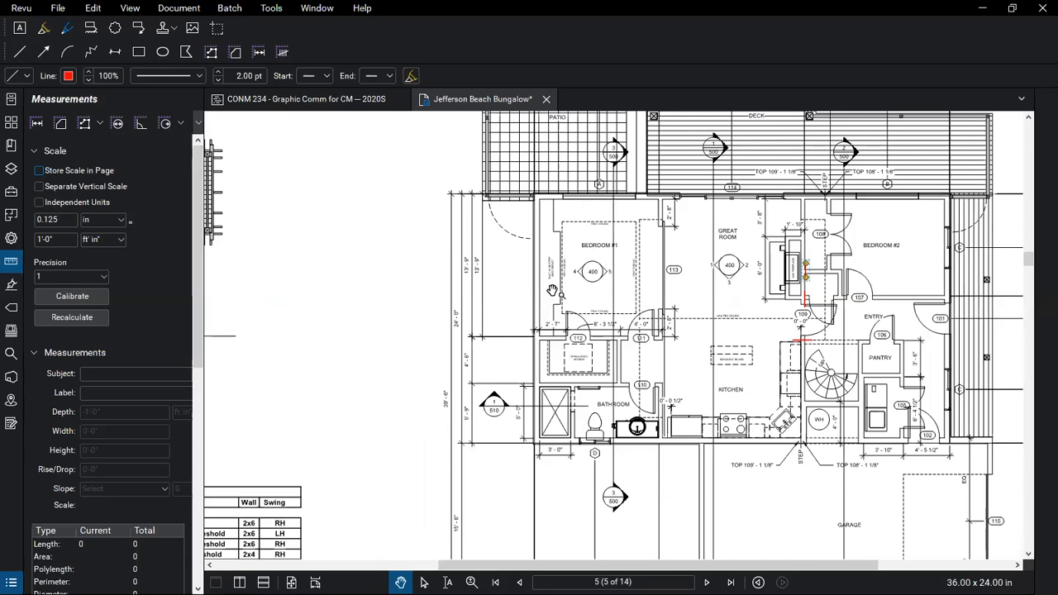
{"action": "scroll", "coordinate": [570, 289], "scroll_direction": "up", "scroll_amount": 1}
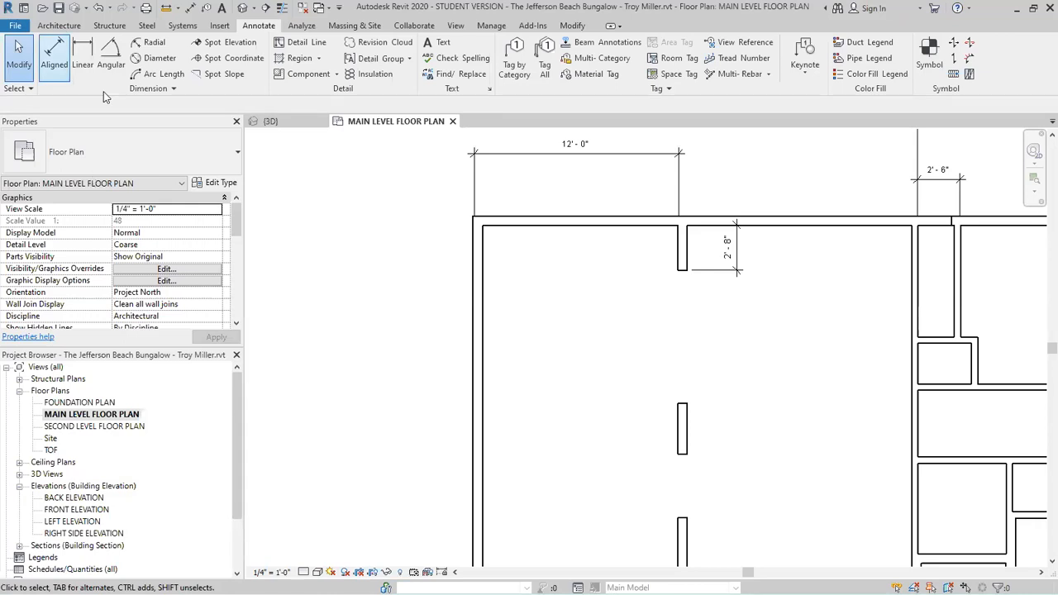
{"action": "left_click", "coordinate": [59, 26]}
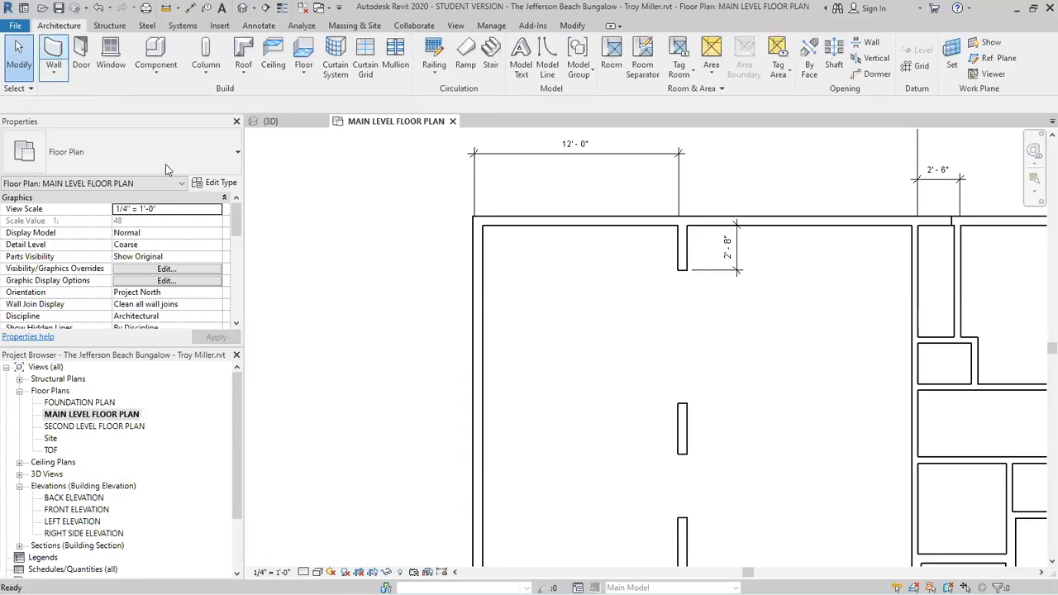
{"action": "key", "text": "w"}
{"action": "key", "text": "a"}
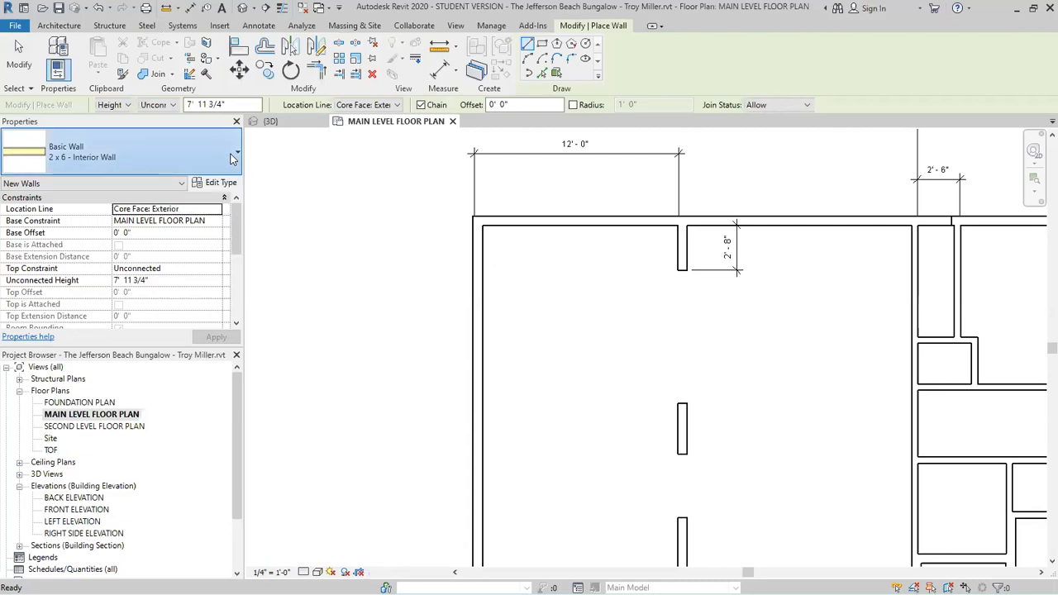
{"action": "left_click", "coordinate": [232, 159]}
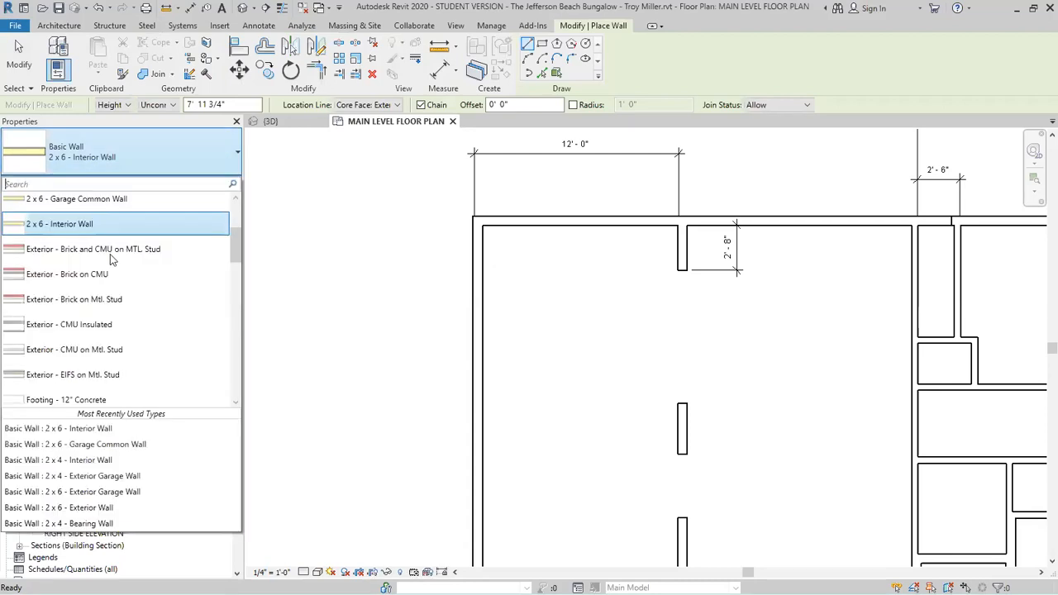
{"action": "scroll", "coordinate": [111, 258], "scroll_direction": "up", "scroll_amount": 1}
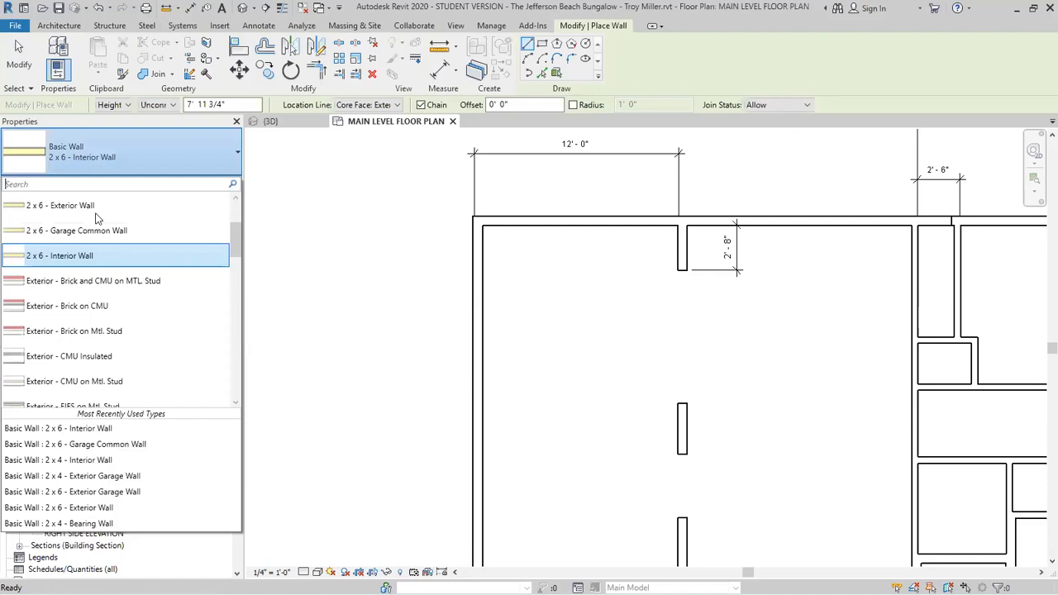
{"action": "scroll", "coordinate": [95, 217], "scroll_direction": "up", "scroll_amount": 1}
{"action": "left_click", "coordinate": [95, 218]}
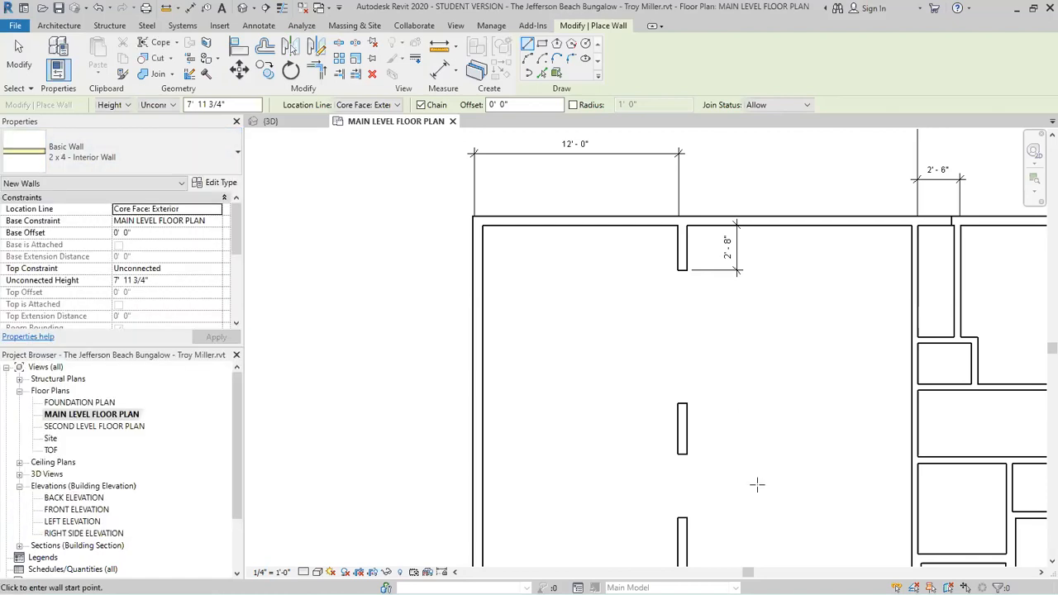
{"action": "scroll", "coordinate": [757, 485], "scroll_direction": "down", "scroll_amount": 2}
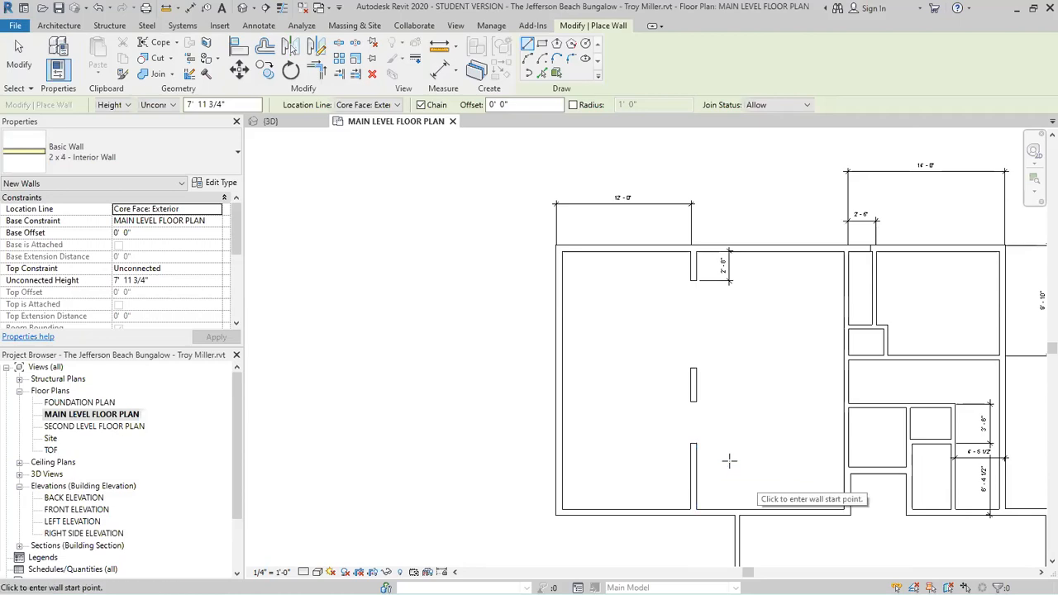
{"action": "scroll", "coordinate": [727, 462], "scroll_direction": "up", "scroll_amount": 1}
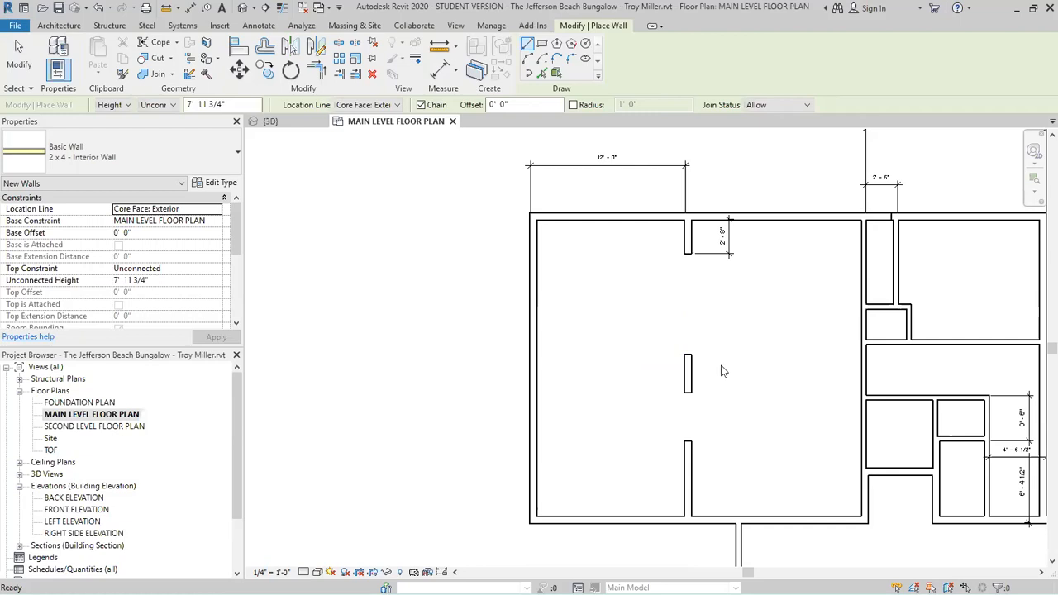
{"action": "key", "text": "Escape"}
{"action": "key", "text": "Escape"}
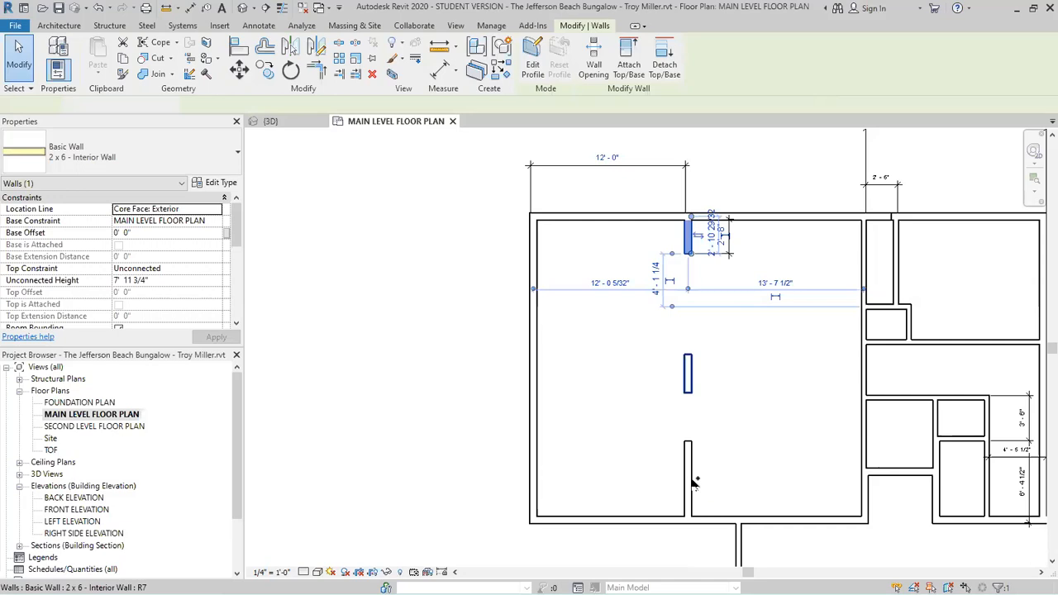
- Change the upper, middle and lower interior wall segments in the large room to the 2 x 4 - Interior Wall type
{"action": "left_click_drag", "start_coordinate": [770, 462], "coordinate": [647, 300], "text": "ctrl"}
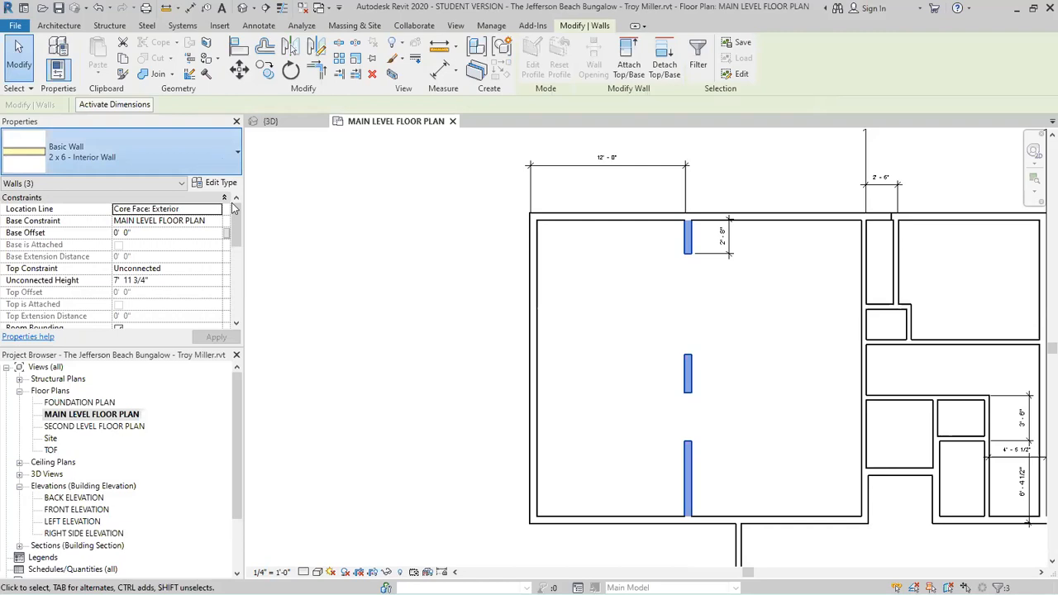
{"action": "left_click", "coordinate": [237, 152]}
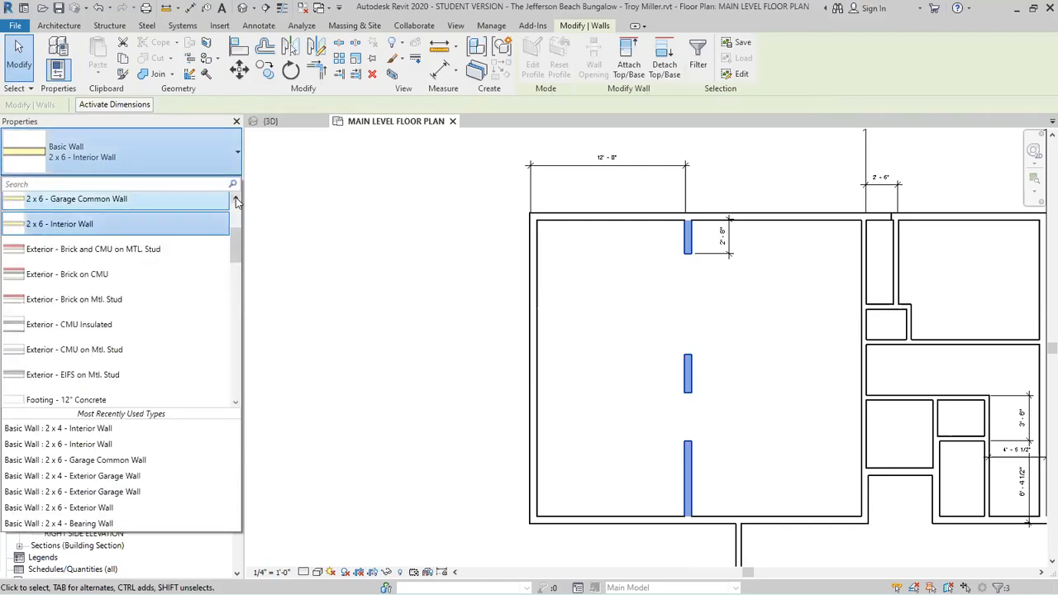
{"action": "left_click", "coordinate": [236, 202]}
{"action": "left_click", "coordinate": [236, 201]}
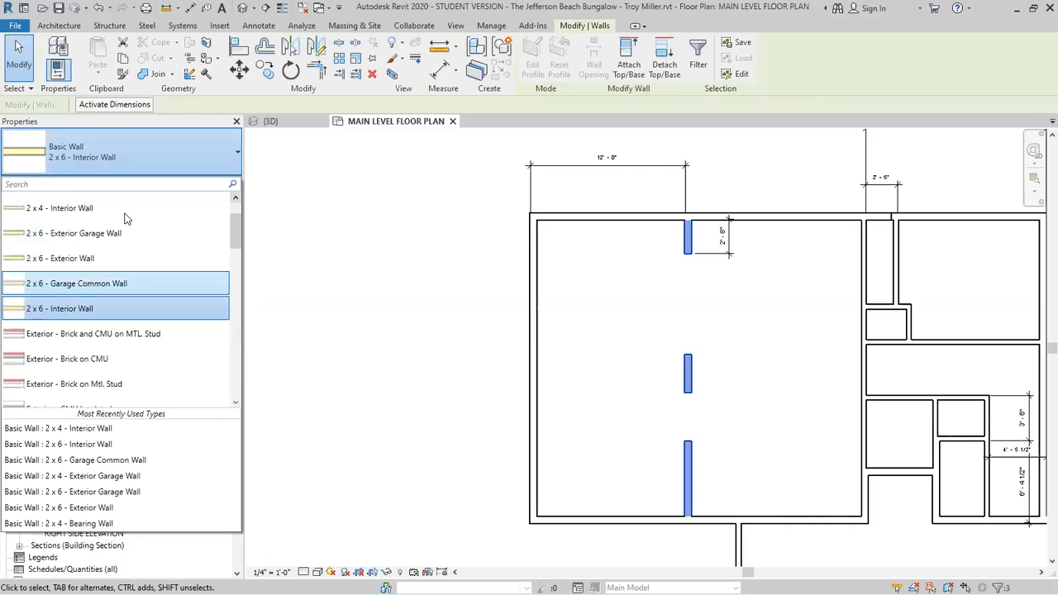
{"action": "left_click", "coordinate": [269, 299]}
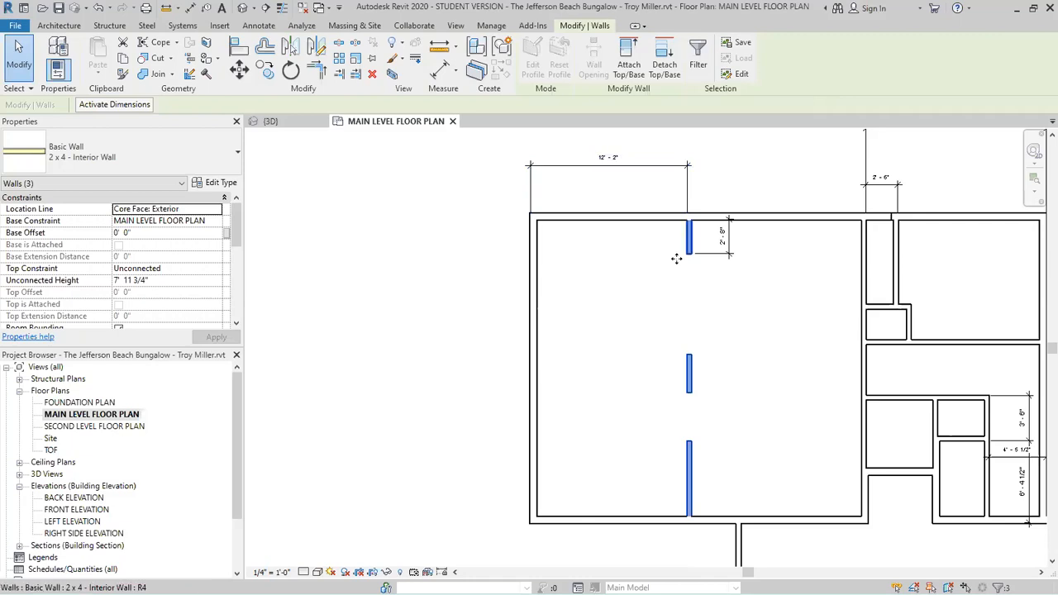
- Try setting the distance from the far-left exterior wall to the upper interior wall segment to 1' 2", and undo it
{"action": "scroll", "coordinate": [680, 257], "scroll_direction": "up", "scroll_amount": 1}
{"action": "scroll", "coordinate": [638, 295], "scroll_direction": "up", "scroll_amount": 1}
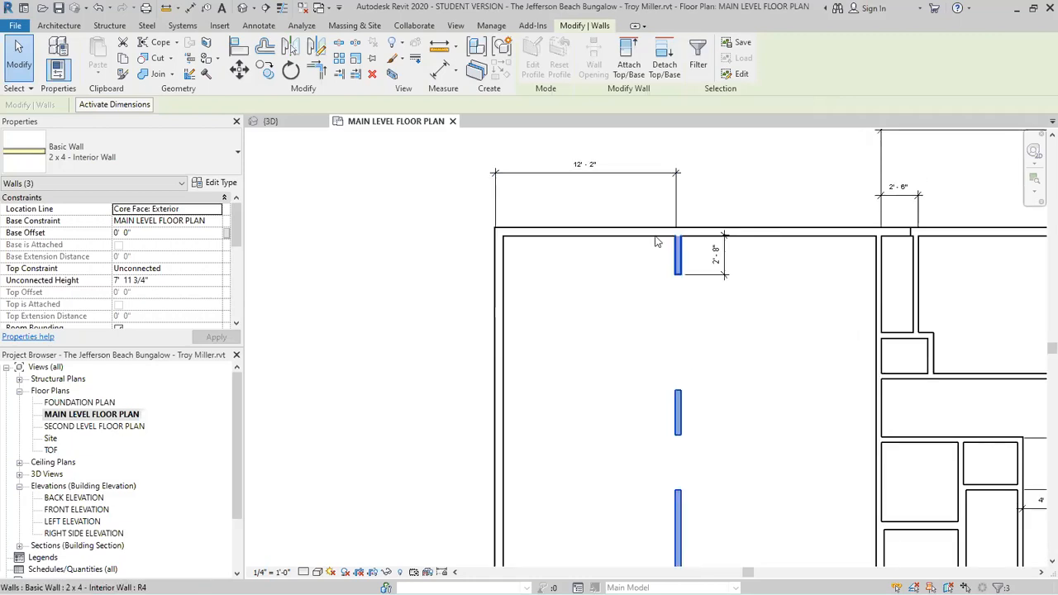
{"action": "scroll", "coordinate": [658, 243], "scroll_direction": "up", "scroll_amount": 2}
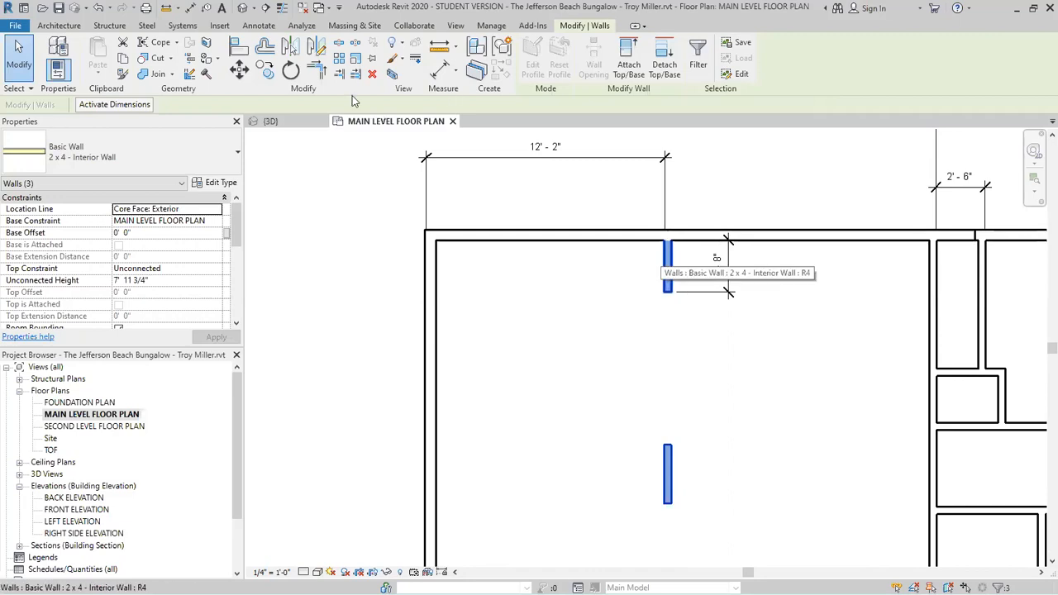
{"action": "left_click", "coordinate": [548, 143]}
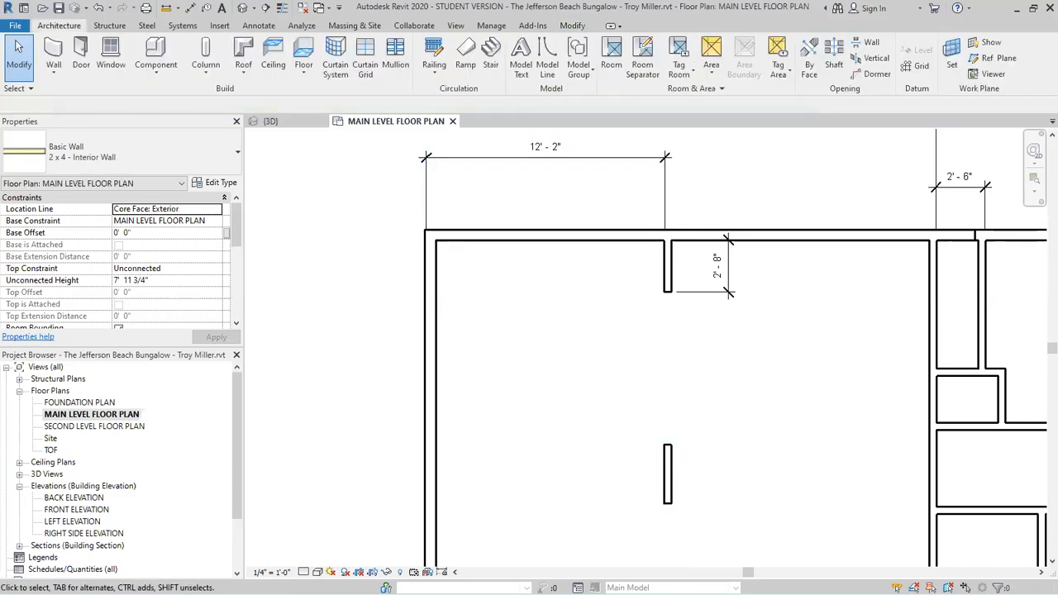
{"action": "left_click", "coordinate": [549, 147]}
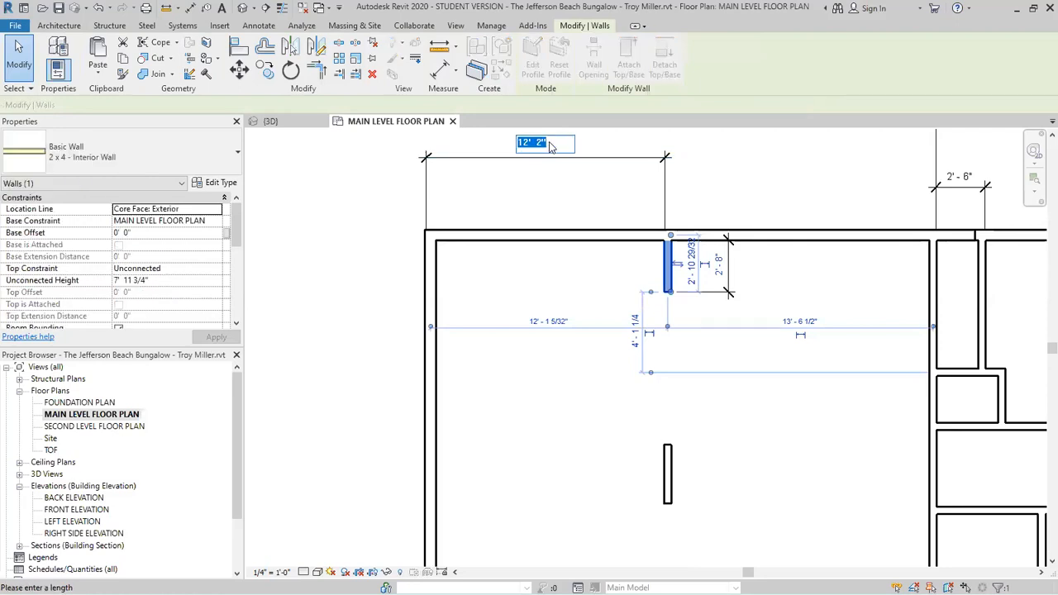
{"action": "type", "text": "1'2\""}
{"action": "key", "text": "Return"}
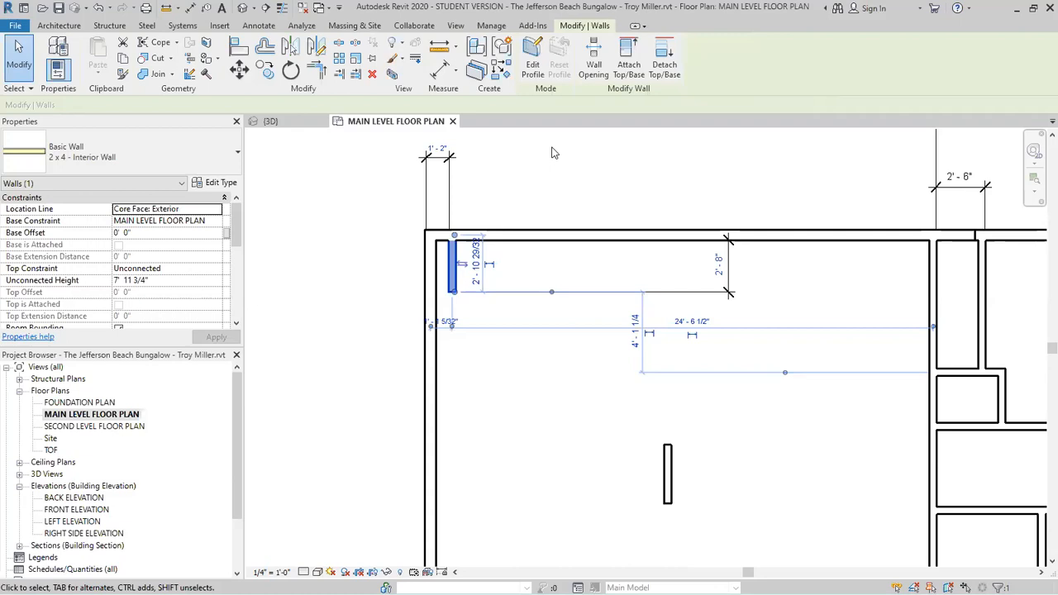
{"action": "key", "text": "ctrl+z"}
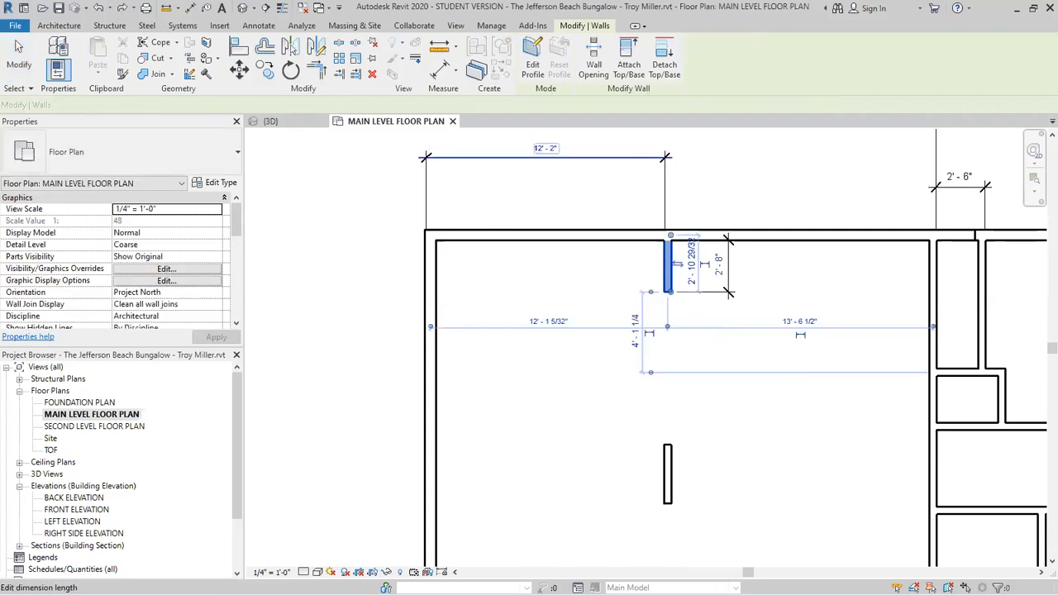
- Reset the distance from the far-left exterior wall to the upper 2 x 4 interior wall segment to 12'
{"action": "left_click", "coordinate": [545, 148]}
{"action": "type", "text": "1"}
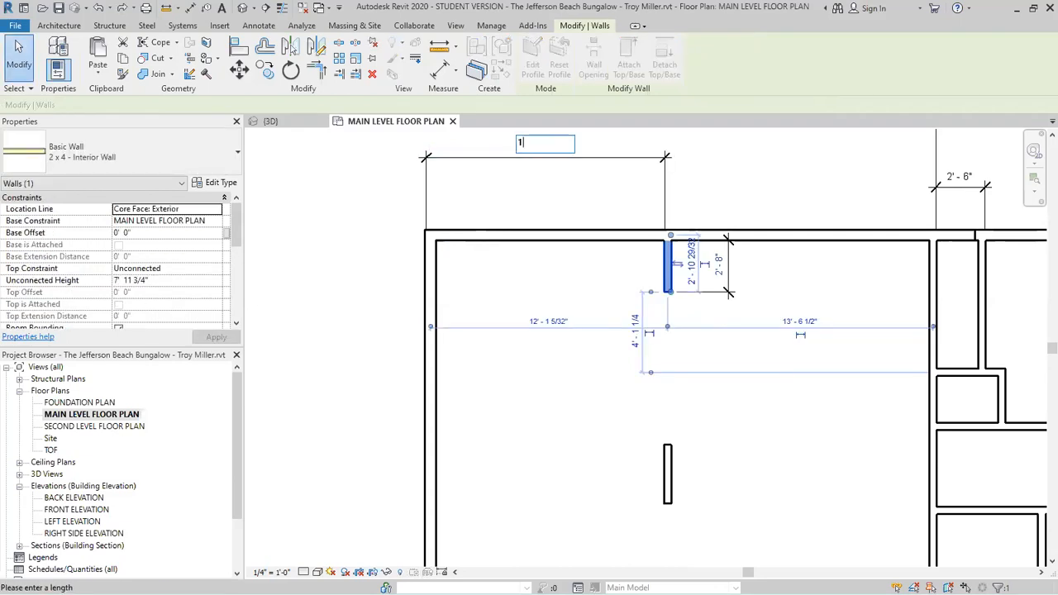
{"action": "type", "text": "2"}
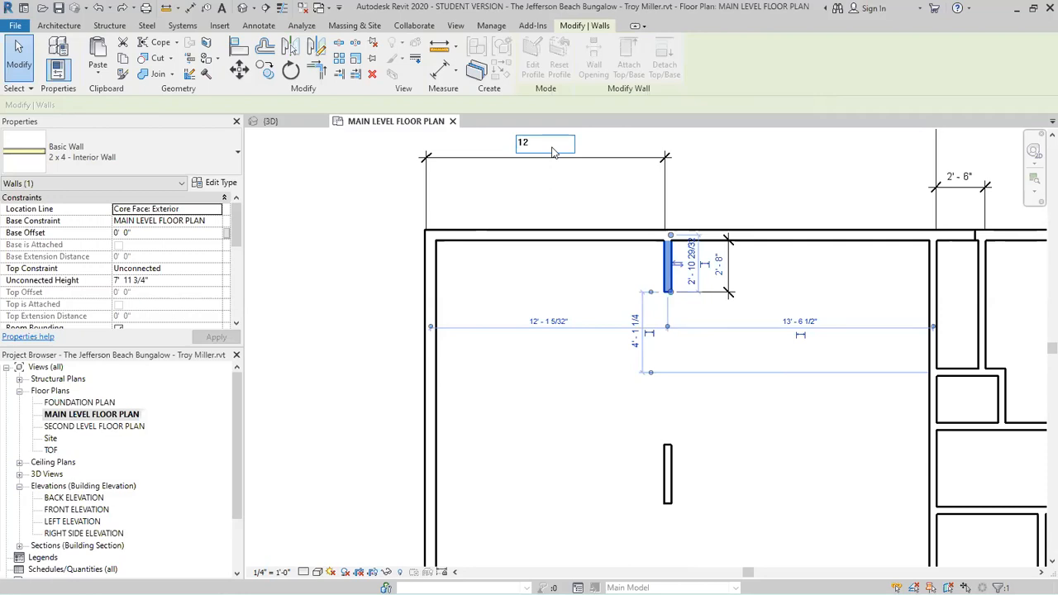
{"action": "key", "text": "Return"}
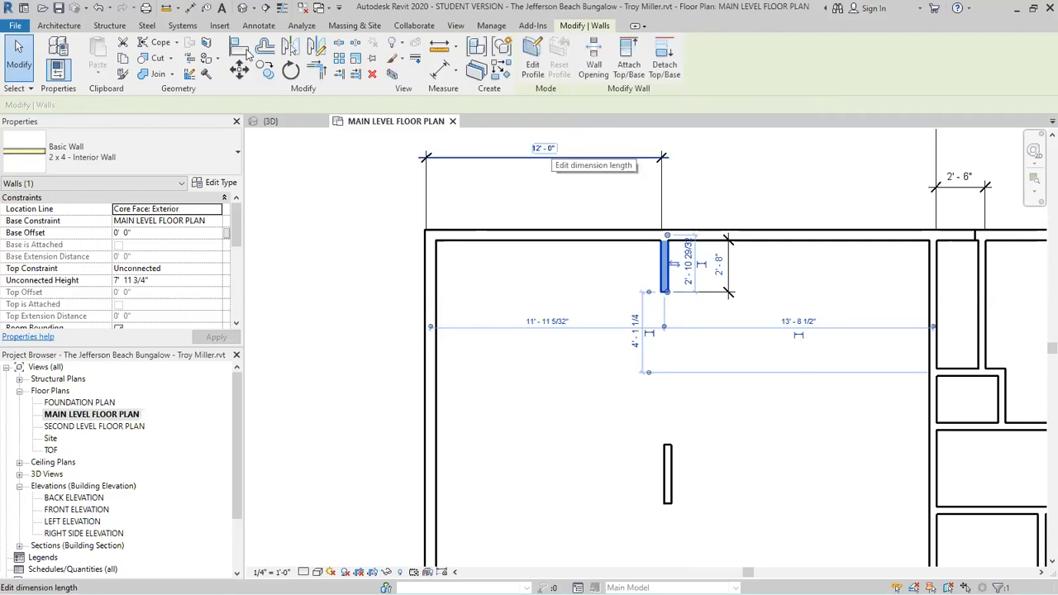
- Align the left faces of the middle and lower interior wall segments with the left face of the upper segment
{"action": "key", "text": "Escape"}
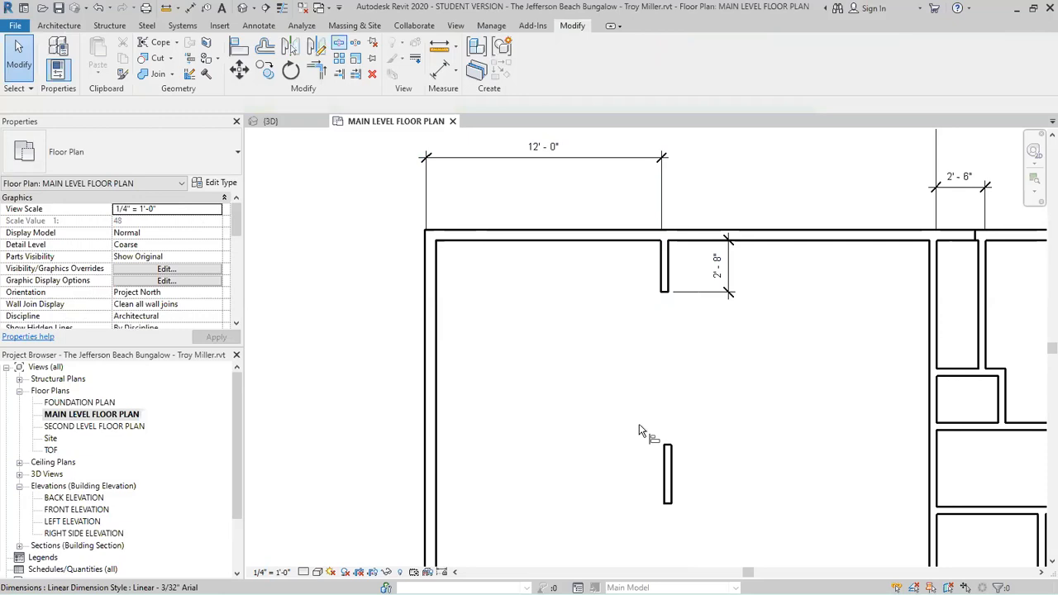
{"action": "key", "text": "a"}
{"action": "key", "text": "l"}
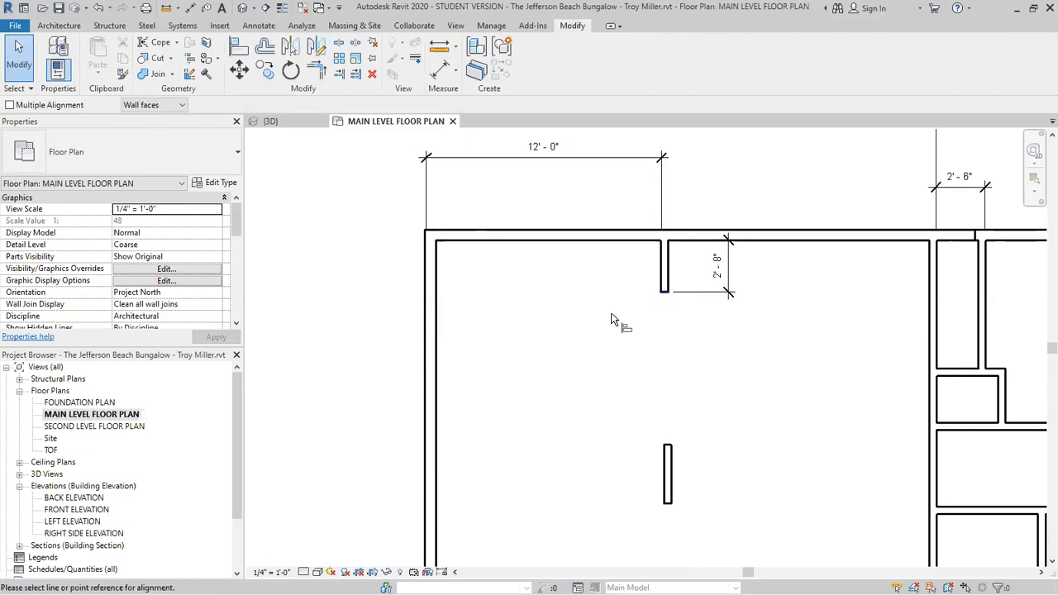
{"action": "left_click", "coordinate": [661, 272]}
{"action": "left_click", "coordinate": [663, 473]}
{"action": "scroll", "coordinate": [639, 352], "scroll_direction": "down", "scroll_amount": 2}
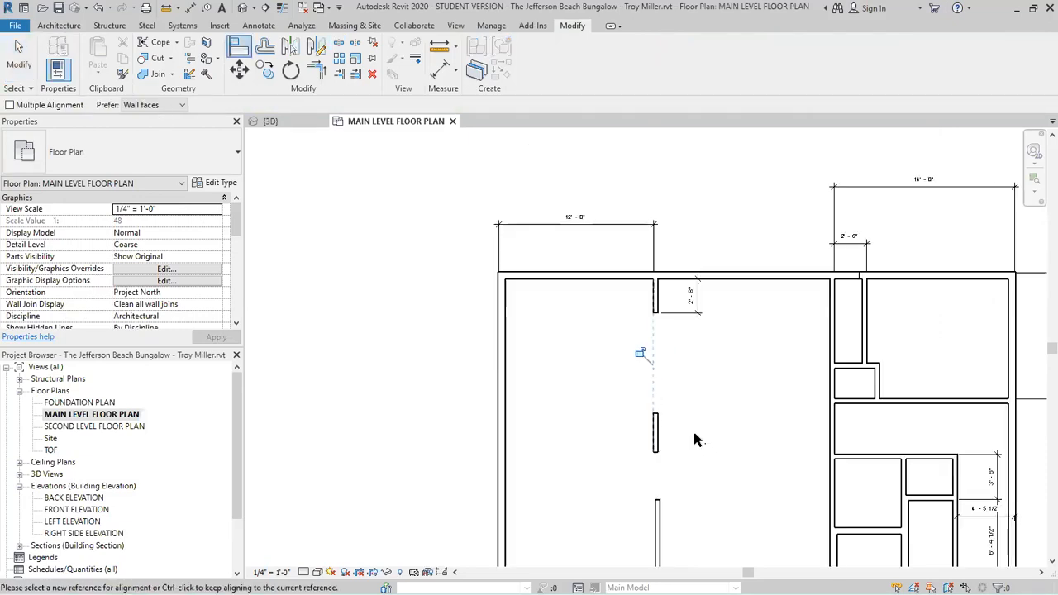
{"action": "scroll", "coordinate": [699, 496], "scroll_direction": "down", "scroll_amount": 1}
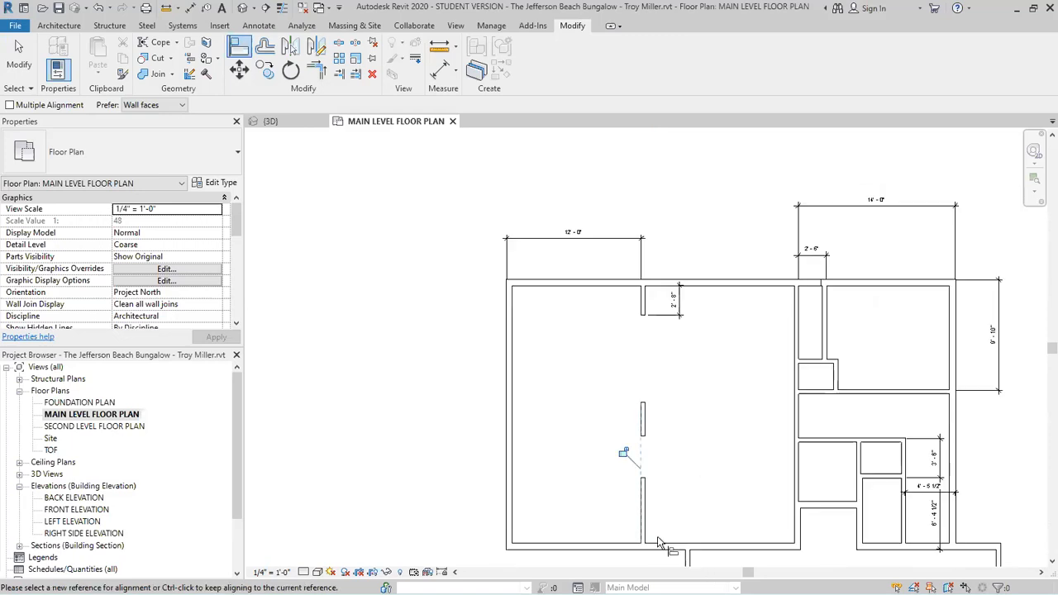
{"action": "key", "text": "Escape"}
{"action": "key", "text": "Escape"}
{"action": "key", "text": "Escape"}
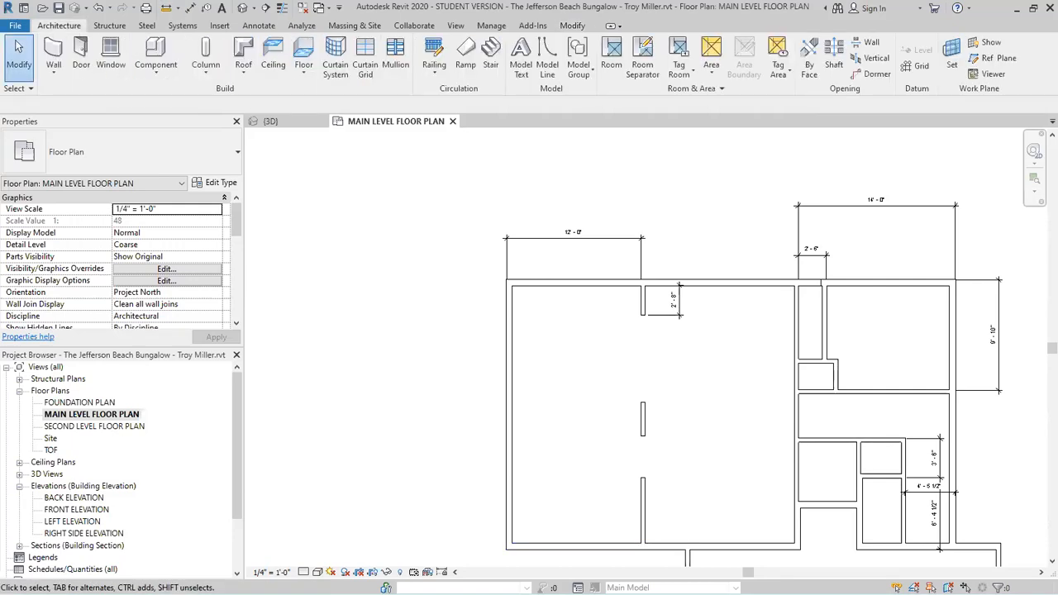
- Draw 2 x 4 interior walls 8' 1 1/8" high: one from the lower segment to the left exterior wall, one down about 3' 3" from that wall
{"action": "key", "text": "w"}
{"action": "key", "text": "a"}
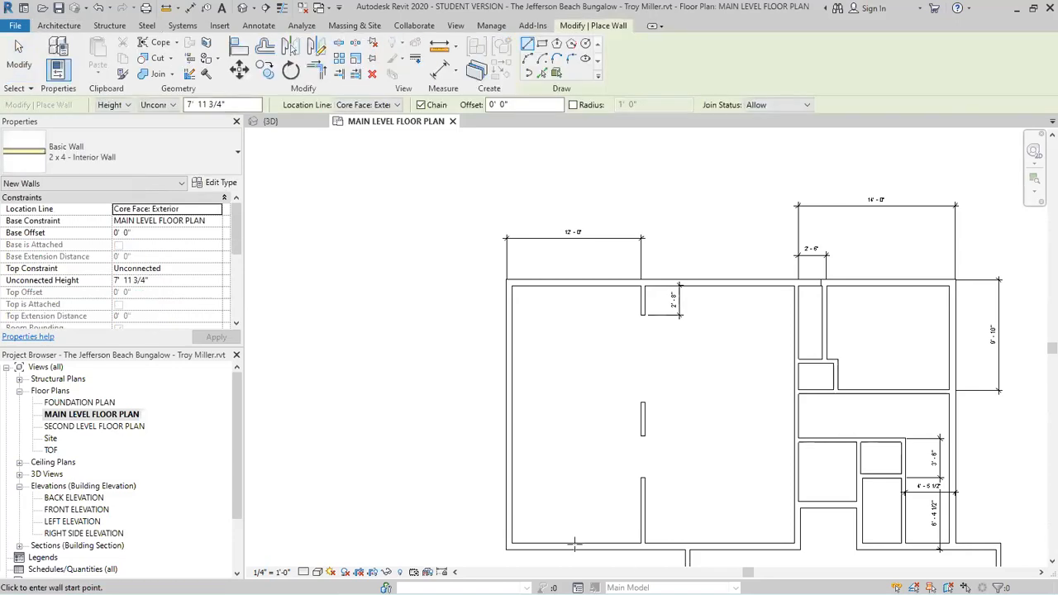
{"action": "key", "text": "Tab"}
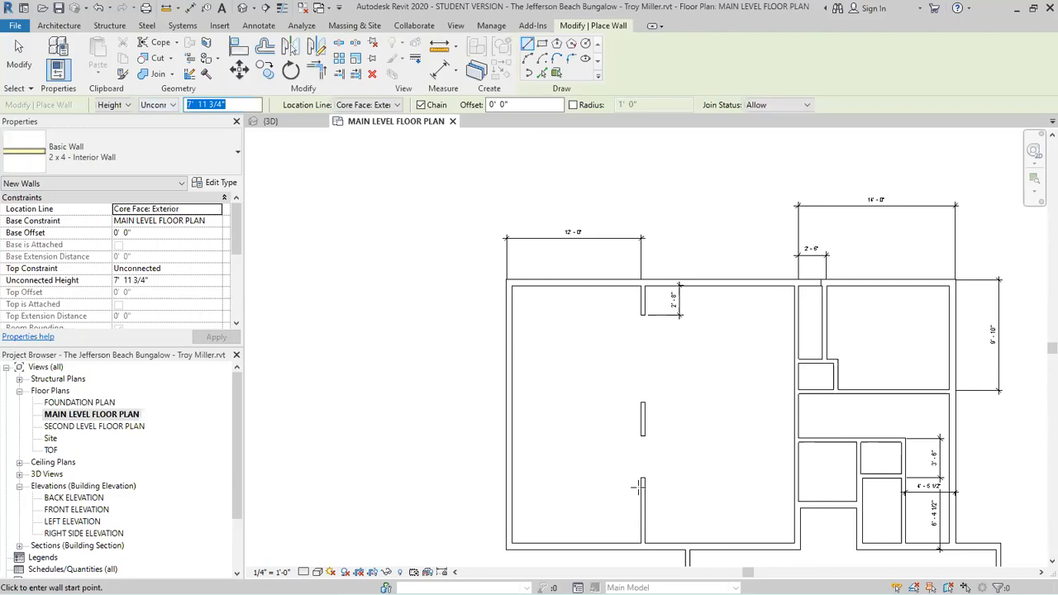
{"action": "type", "text": "8' 1 1/8"}
{"action": "key", "text": "Return"}
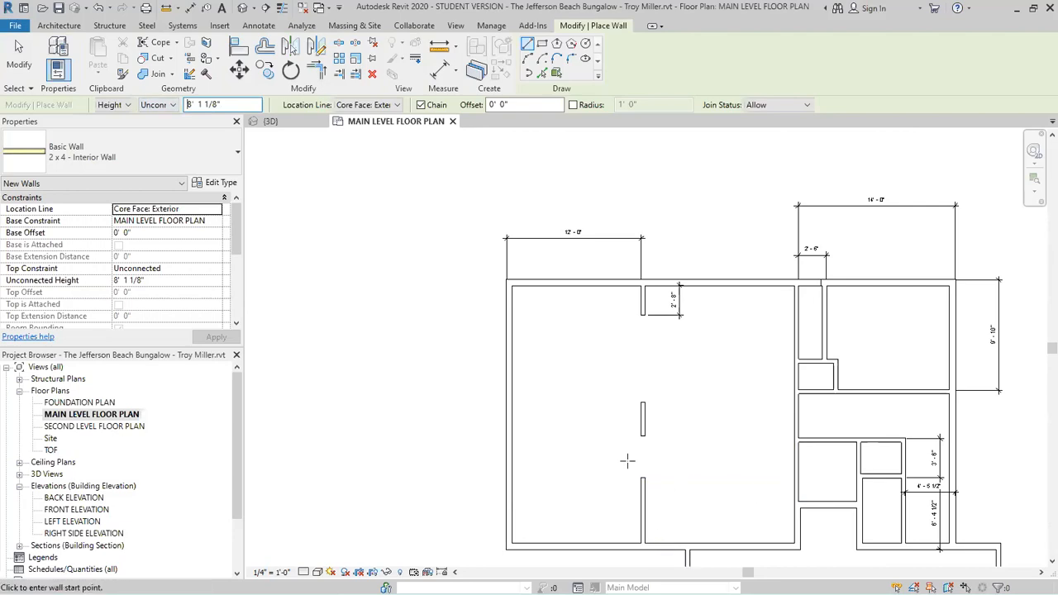
{"action": "left_click", "coordinate": [565, 478]}
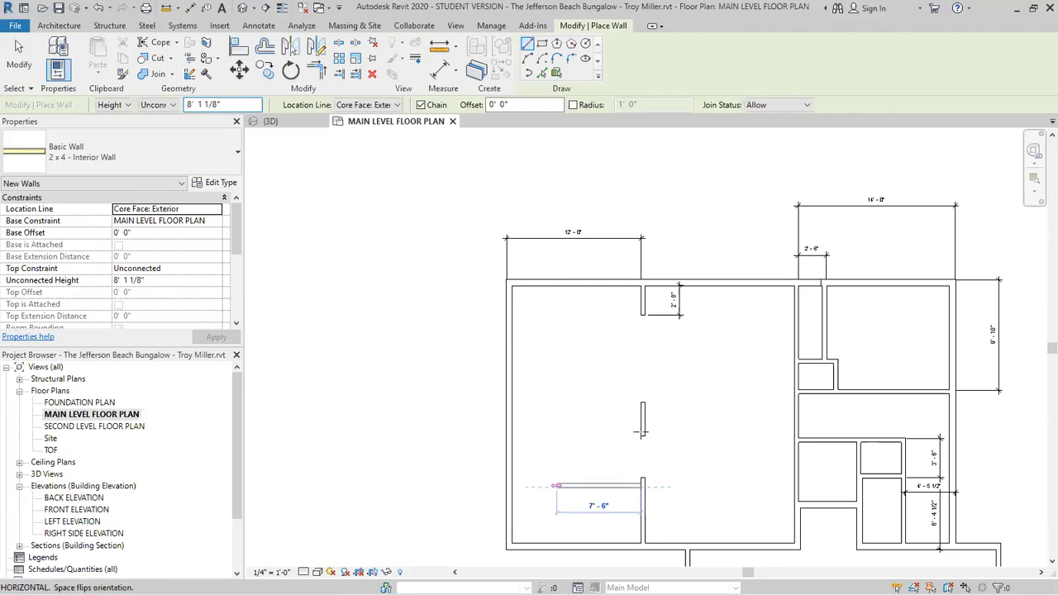
{"action": "left_click", "coordinate": [514, 431]}
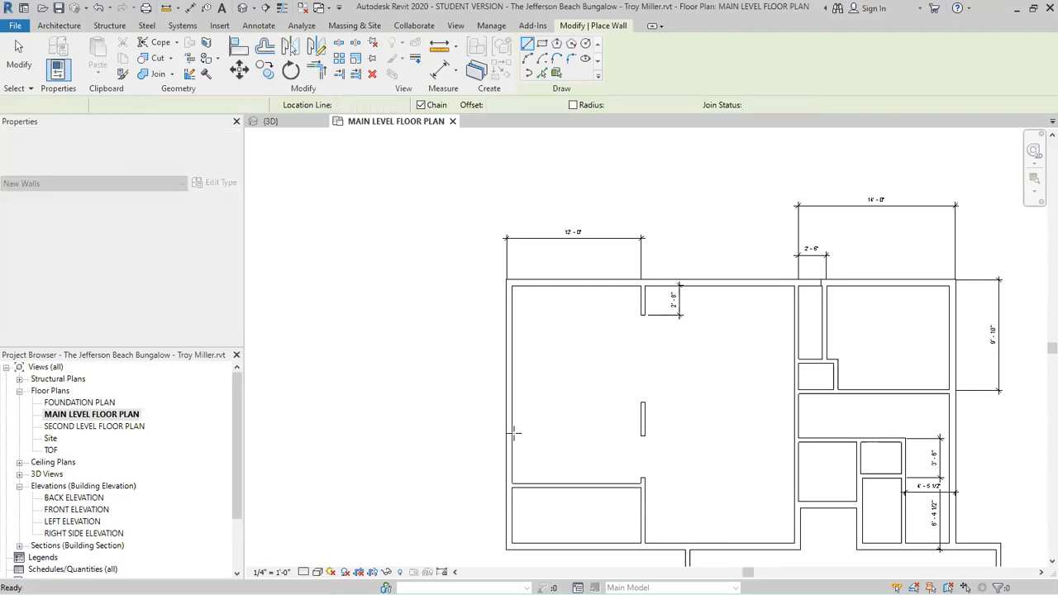
{"action": "left_click", "coordinate": [613, 482]}
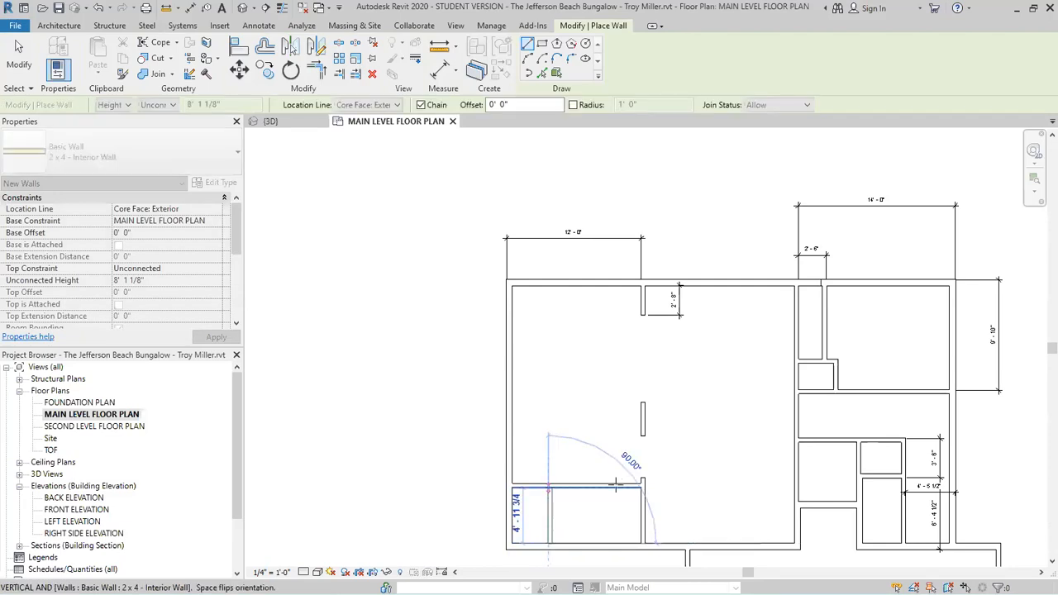
{"action": "left_click", "coordinate": [612, 438]}
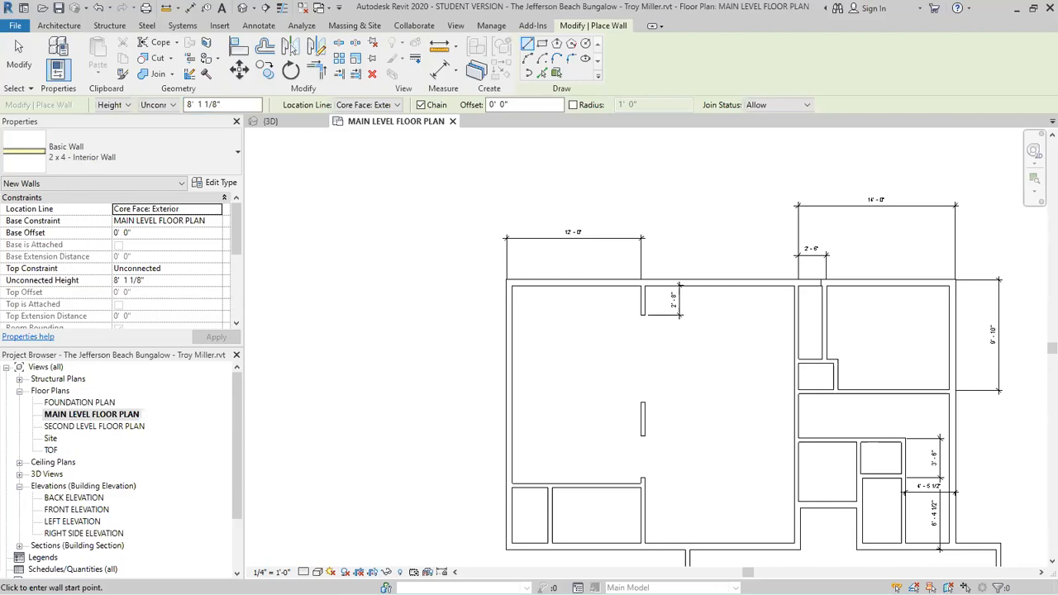
- Draw a wall from the middle segment's lower end to the left exterior wall, plus a short connecting wall down to the other horizontal wall
{"action": "left_click", "coordinate": [642, 430]}
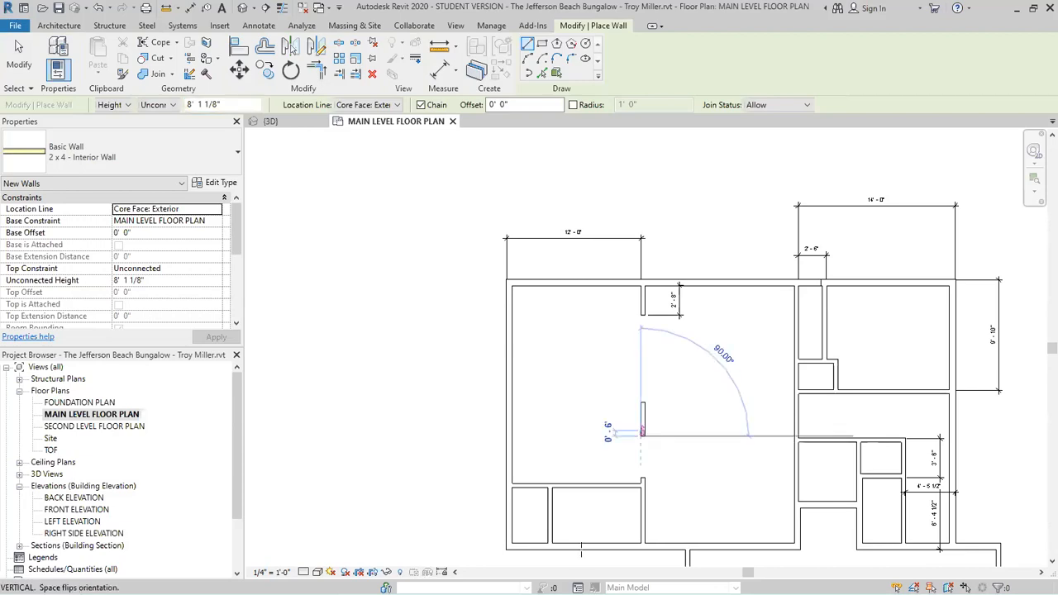
{"action": "left_click", "coordinate": [512, 436]}
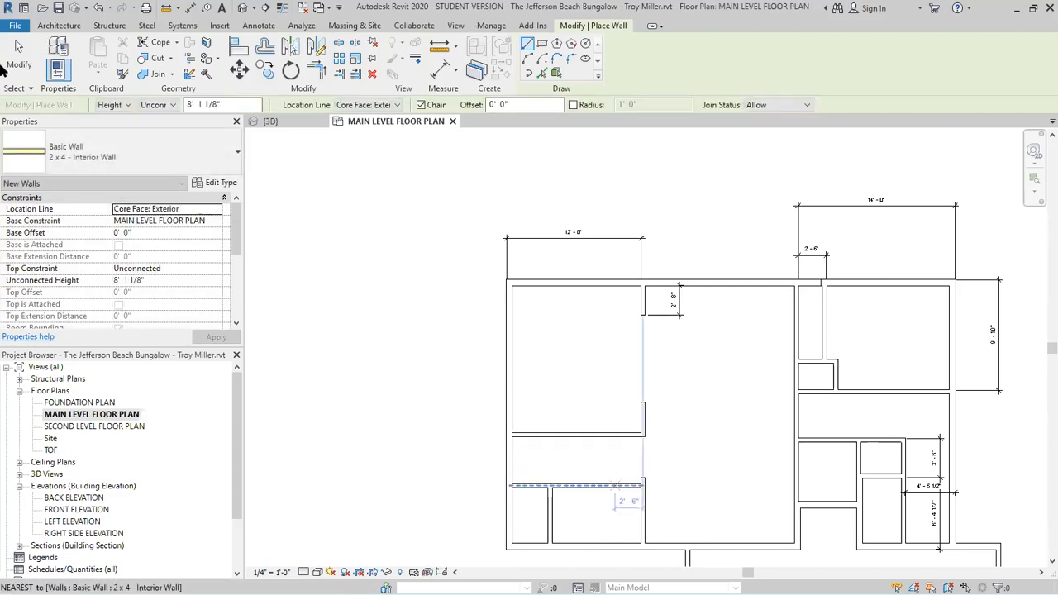
{"action": "left_click", "coordinate": [614, 486]}
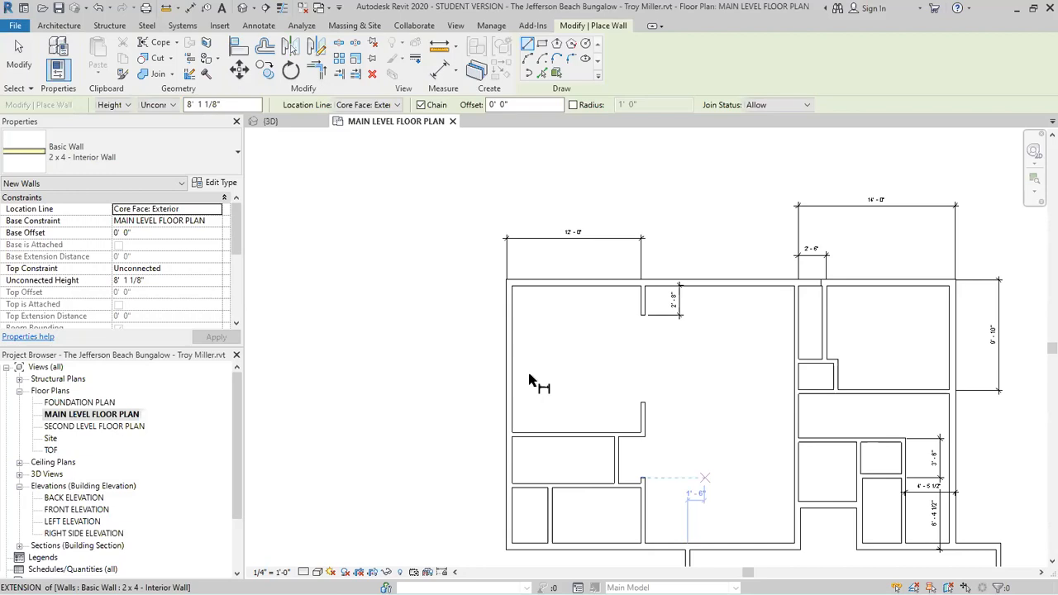
{"action": "scroll", "coordinate": [528, 380], "scroll_direction": "up", "scroll_amount": 2}
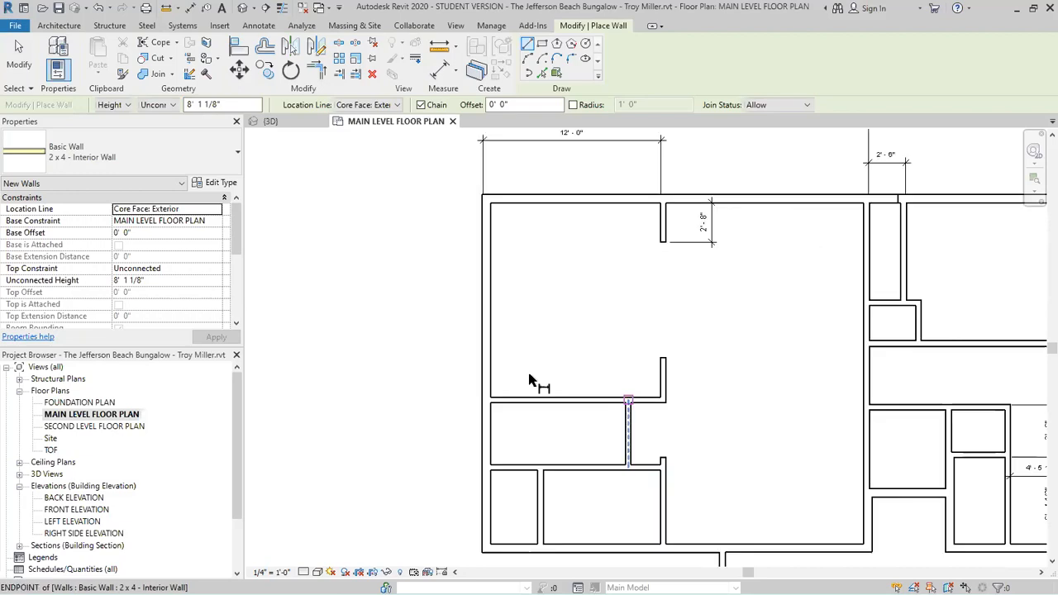
{"action": "key", "text": "Escape"}
{"action": "key", "text": "Escape"}
{"action": "middle_click_drag", "start_coordinate": [529, 373], "coordinate": [535, 352]}
{"action": "key", "text": "Escape"}
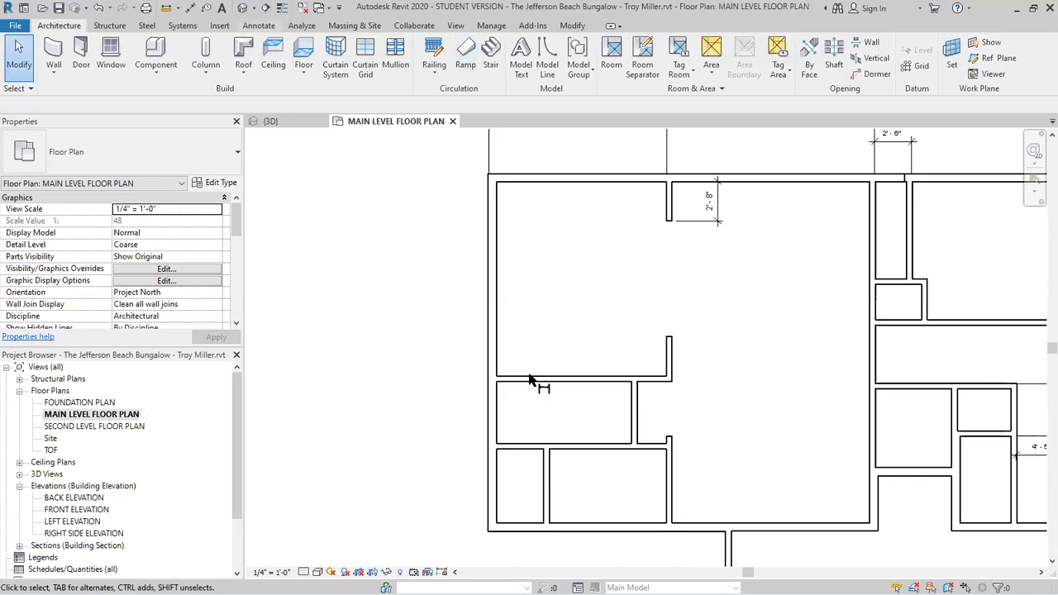
- Place a chained aligned dimension left of the building from the upper exterior wall through both horizontal interior walls to the lower exterior wall
{"action": "key", "text": "d"}
{"action": "key", "text": "i"}
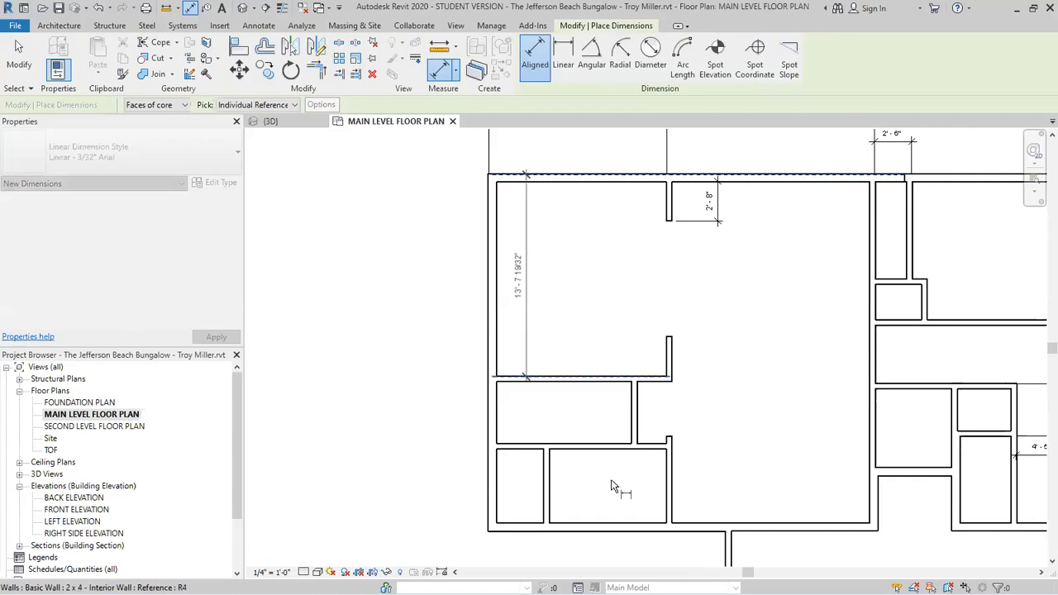
{"action": "left_click", "coordinate": [496, 519]}
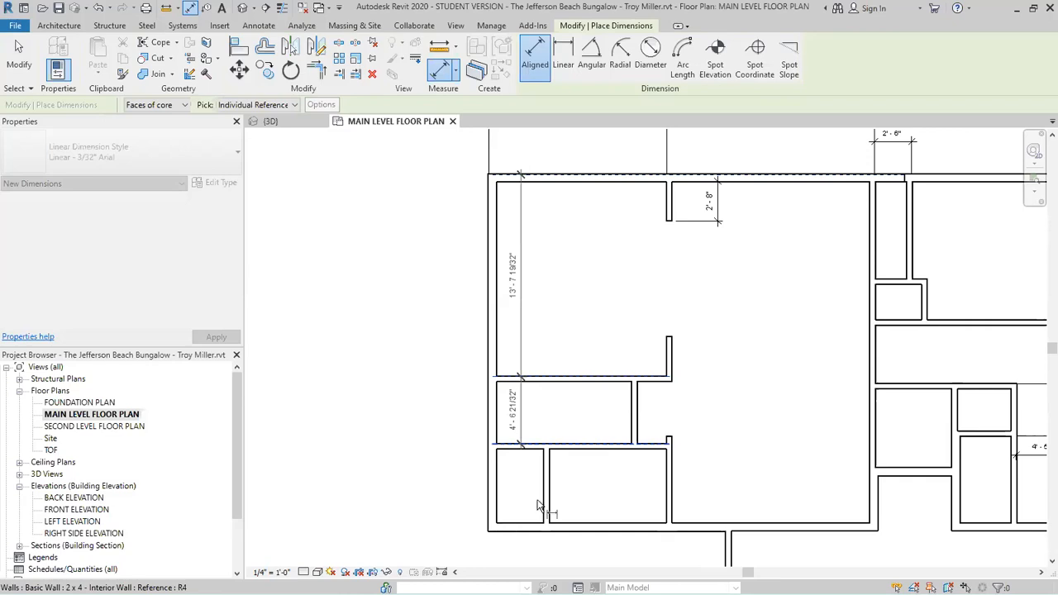
{"action": "left_click", "coordinate": [523, 546]}
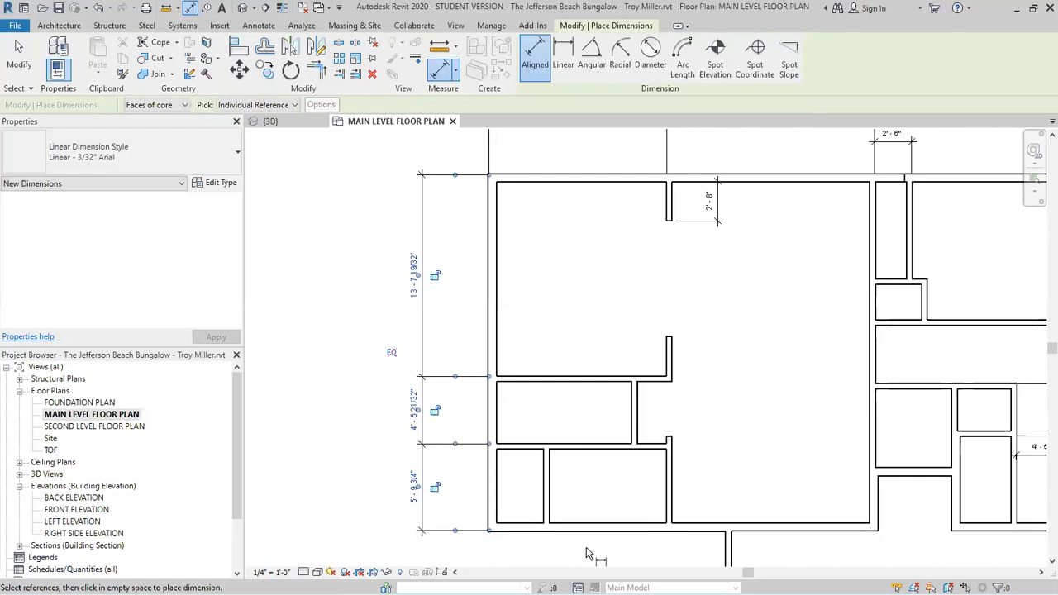
- Dimension the lower-left vertical wall from the left exterior wall, and the short connecting wall from the middle interior wall segment
{"action": "left_click", "coordinate": [759, 467]}
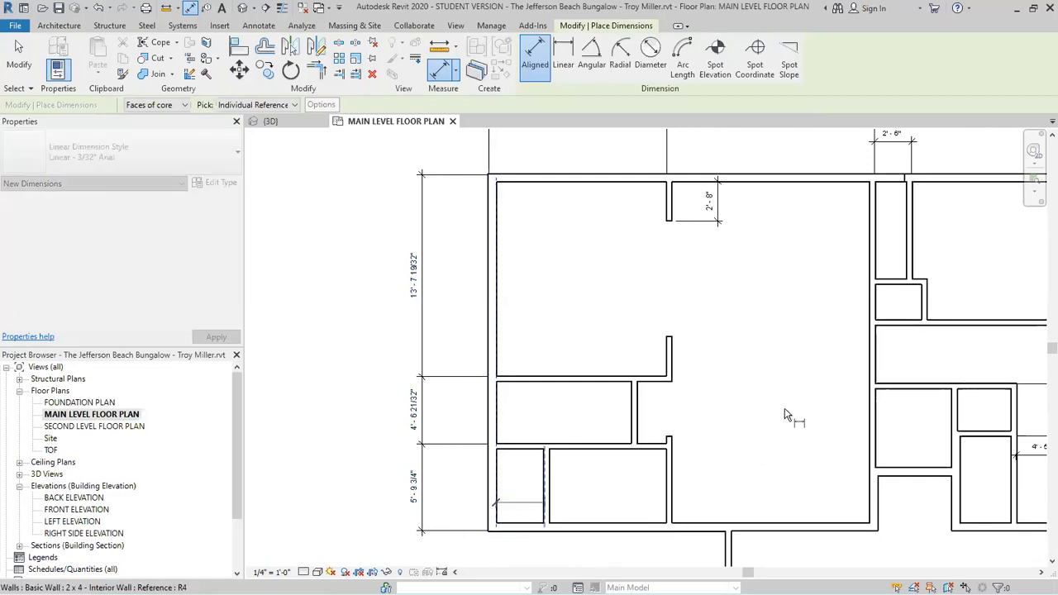
{"action": "scroll", "coordinate": [793, 421], "scroll_direction": "down", "scroll_amount": 1}
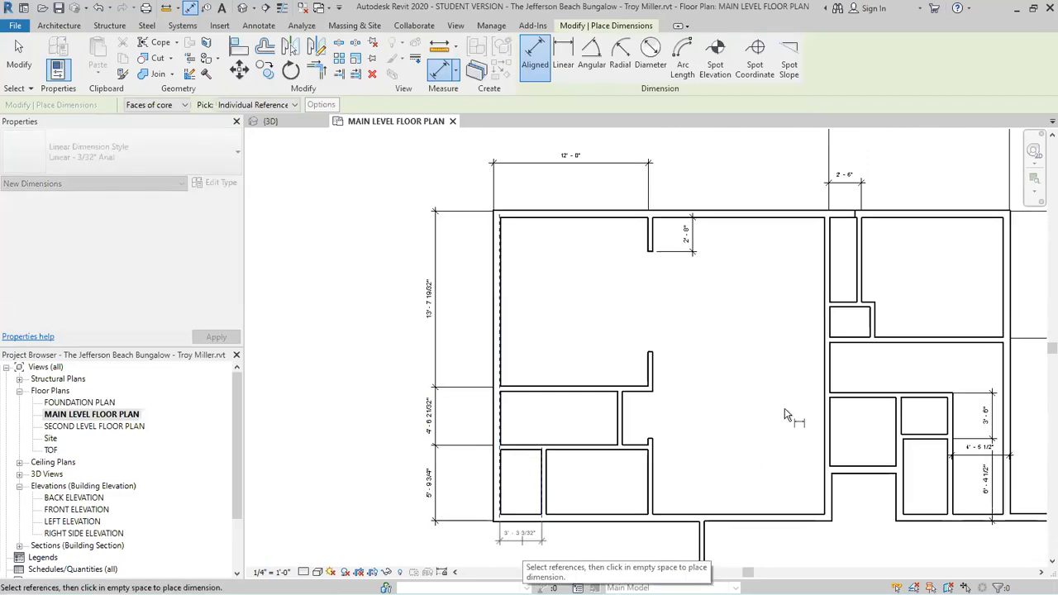
{"action": "left_click", "coordinate": [625, 423]}
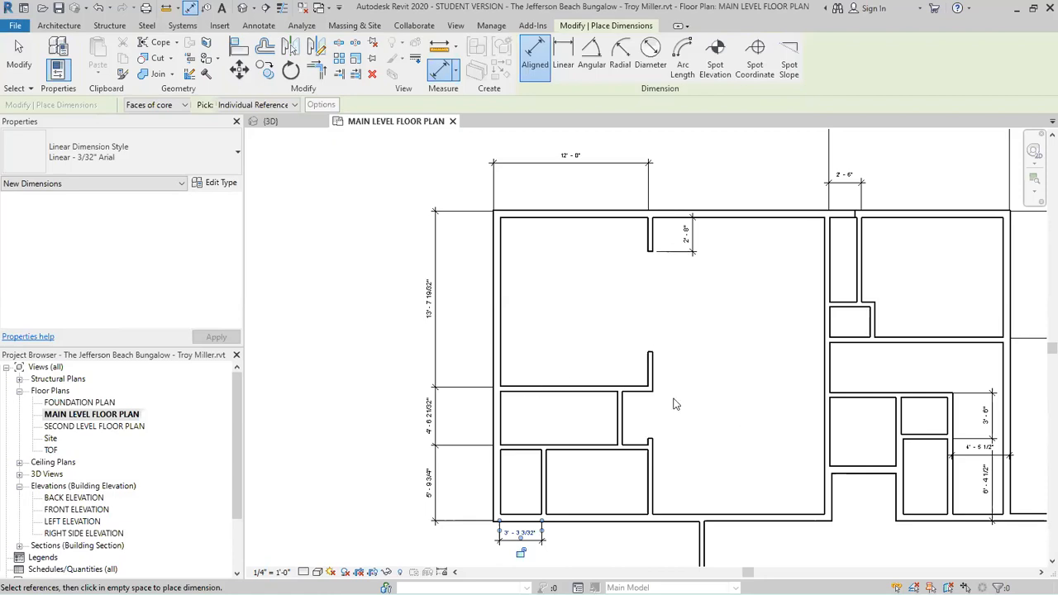
{"action": "left_click", "coordinate": [650, 374]}
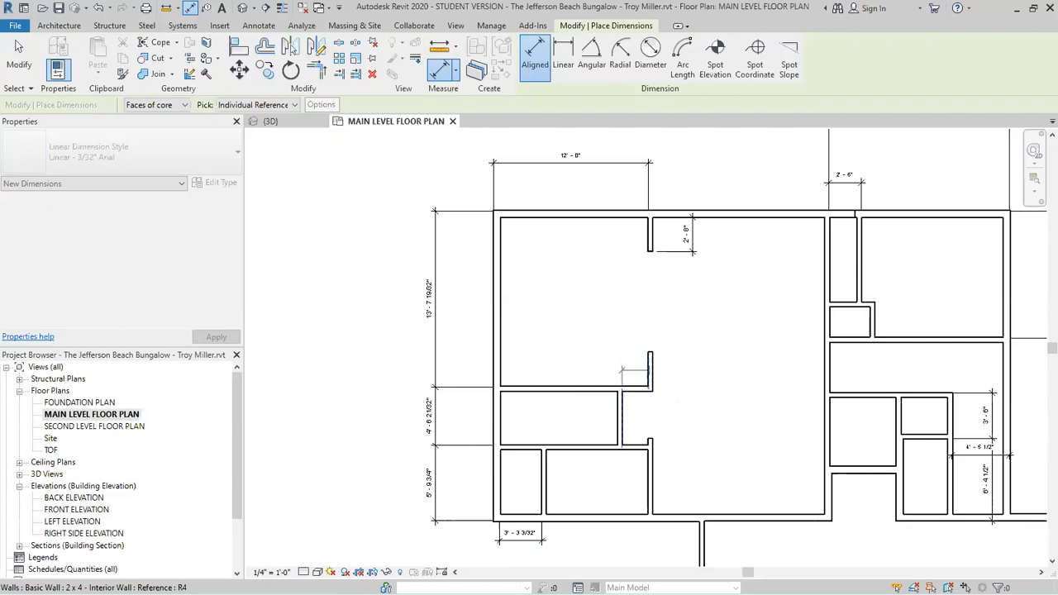
{"action": "left_click", "coordinate": [636, 325]}
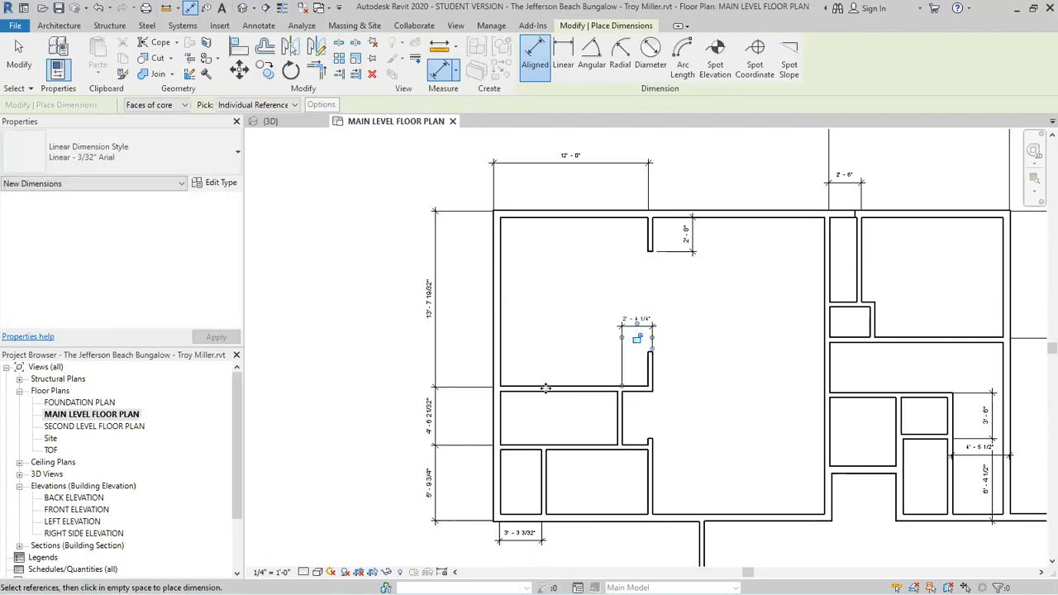
{"action": "key", "text": "Escape"}
{"action": "key", "text": "Escape"}
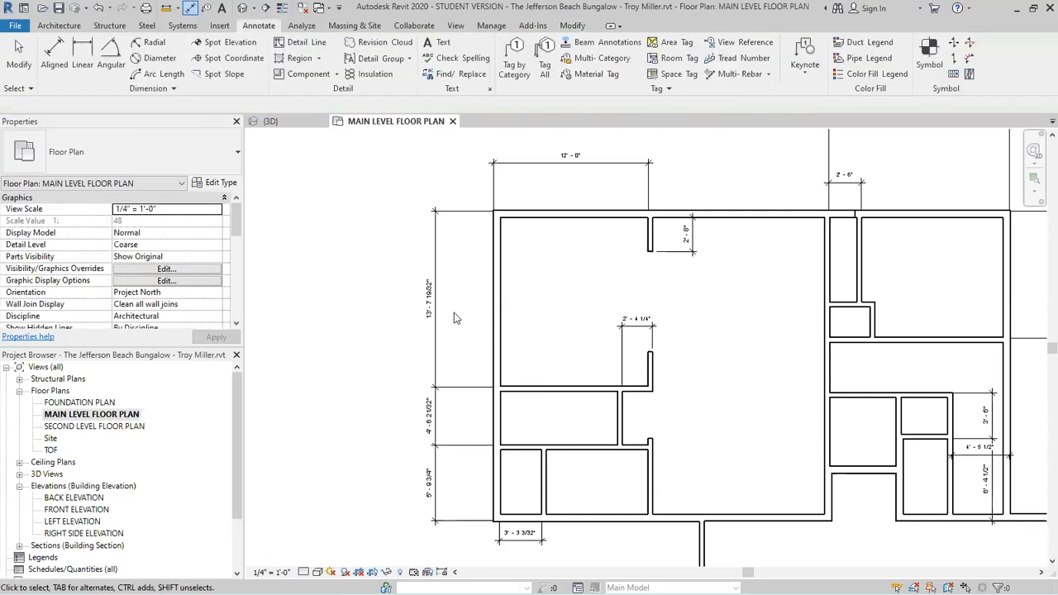
- Try setting the temporary dimension between the upper exterior wall and the upper horizontal interior wall to 13' 9"
{"action": "left_click", "coordinate": [512, 389]}
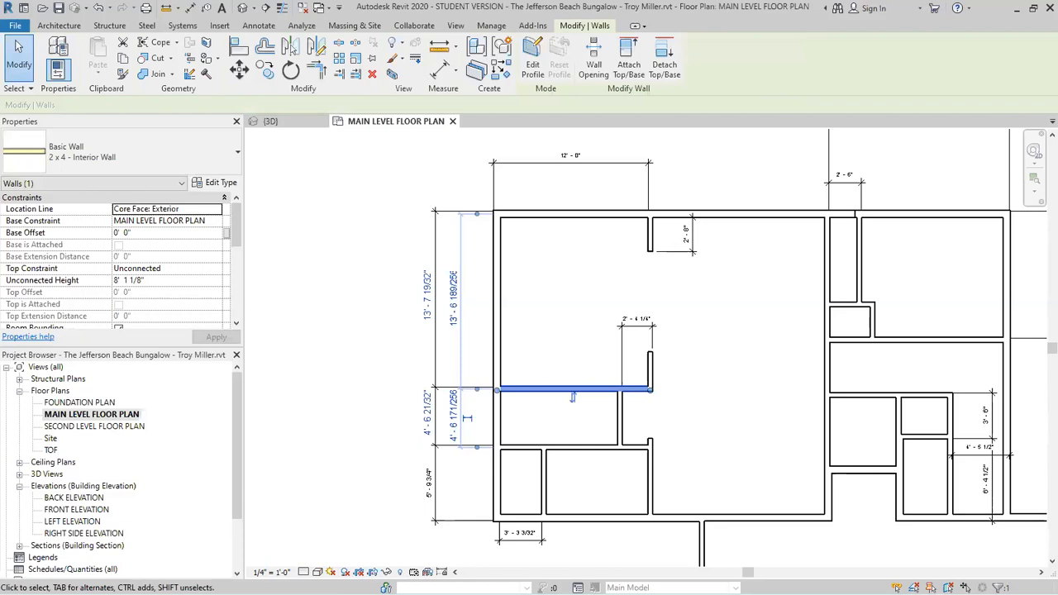
{"action": "left_click", "coordinate": [507, 335]}
{"action": "type", "text": "13' - 9"}
{"action": "key", "text": "Return"}
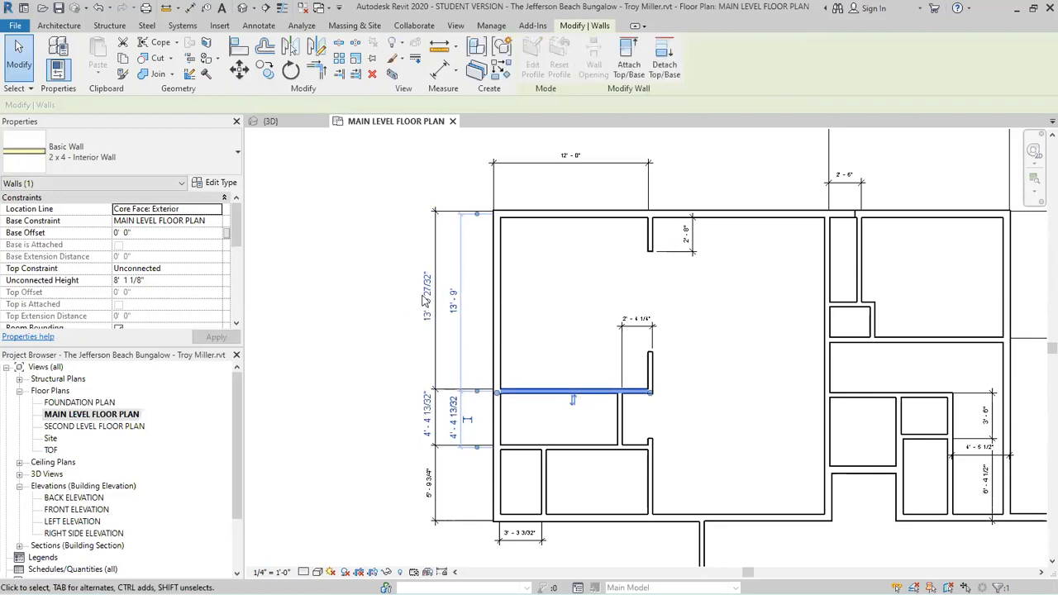
{"action": "left_click", "coordinate": [526, 313]}
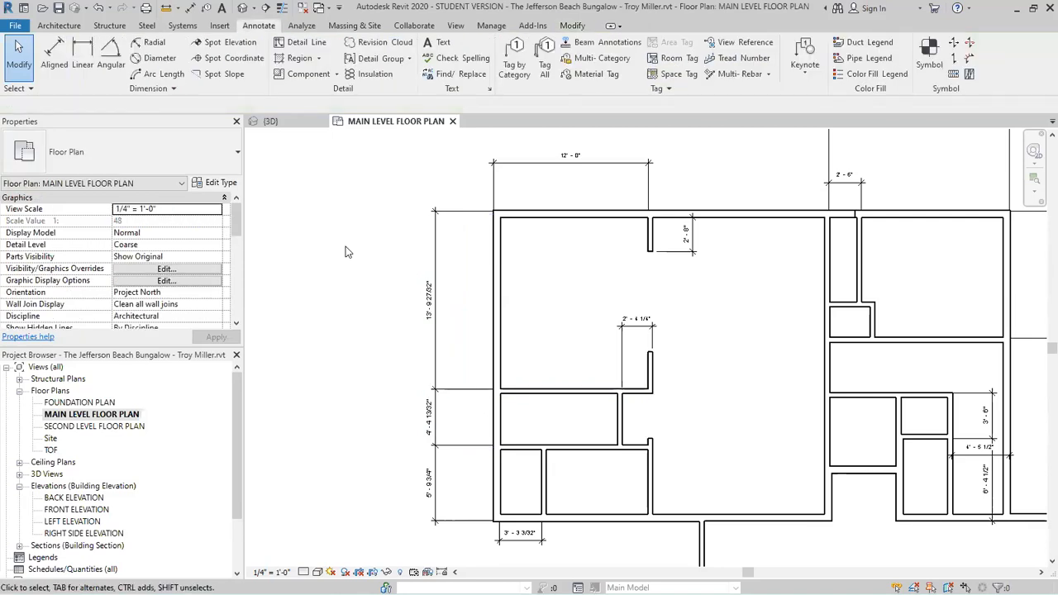
- Set the placed dimension from the upper exterior wall to the upper horizontal interior wall to 13' 9"
{"action": "left_click", "coordinate": [534, 395]}
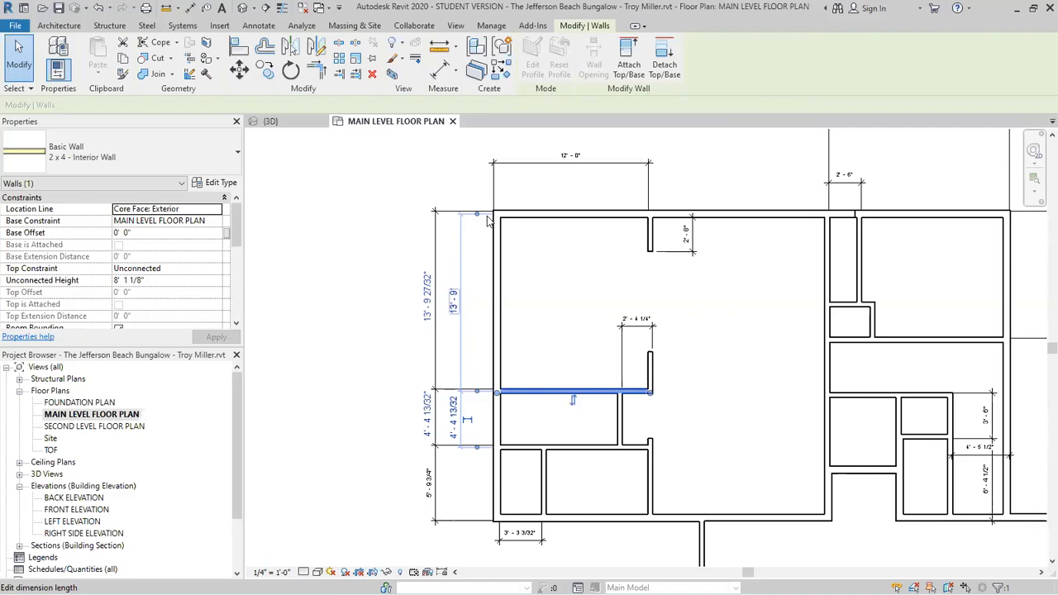
{"action": "type", "text": "13"}
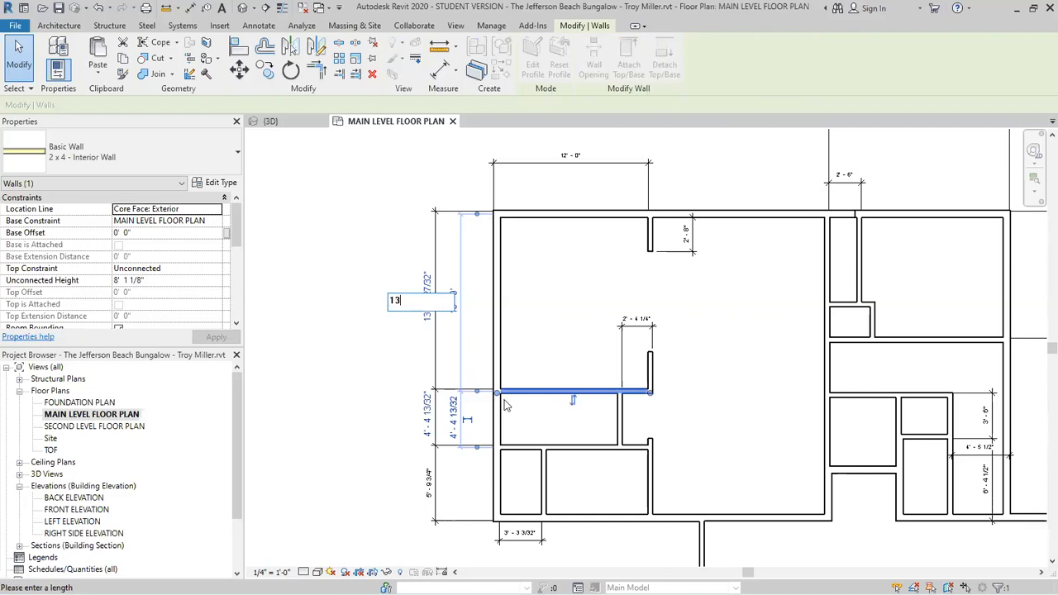
{"action": "key", "text": "Return"}
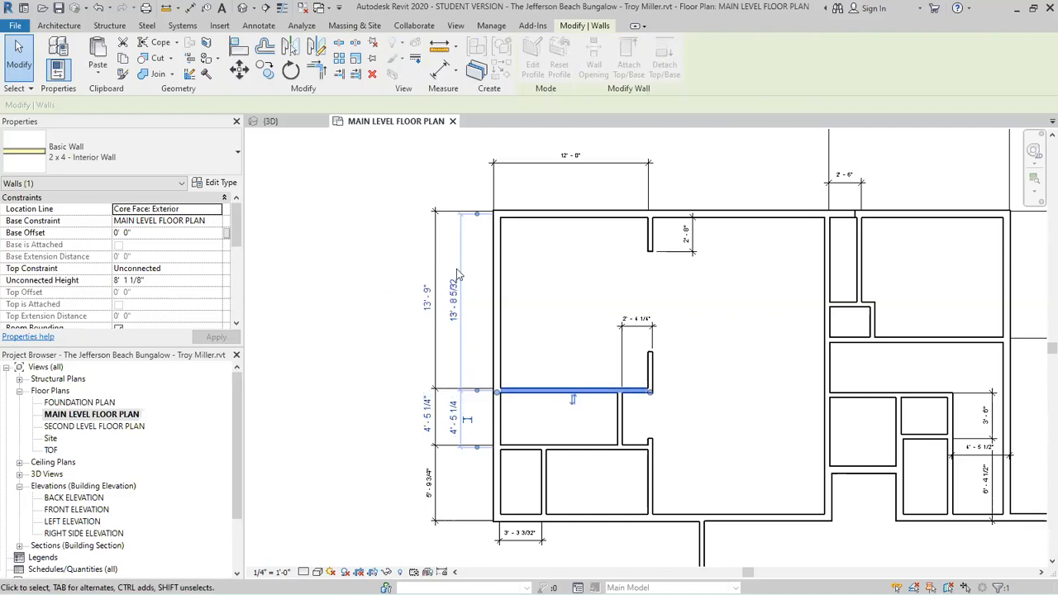
{"action": "left_click", "coordinate": [571, 329]}
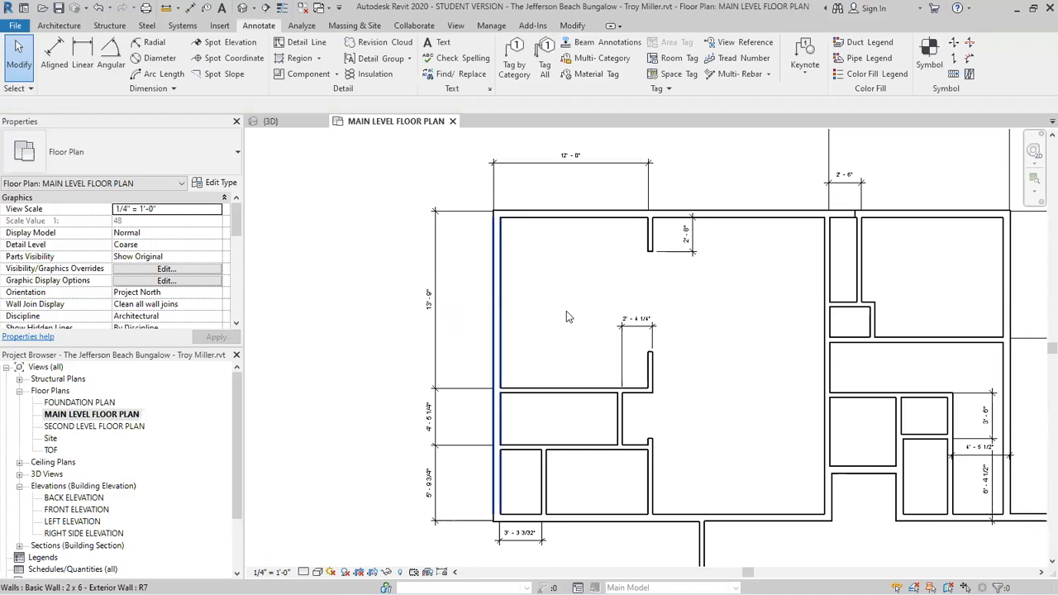
{"action": "left_click", "coordinate": [534, 390]}
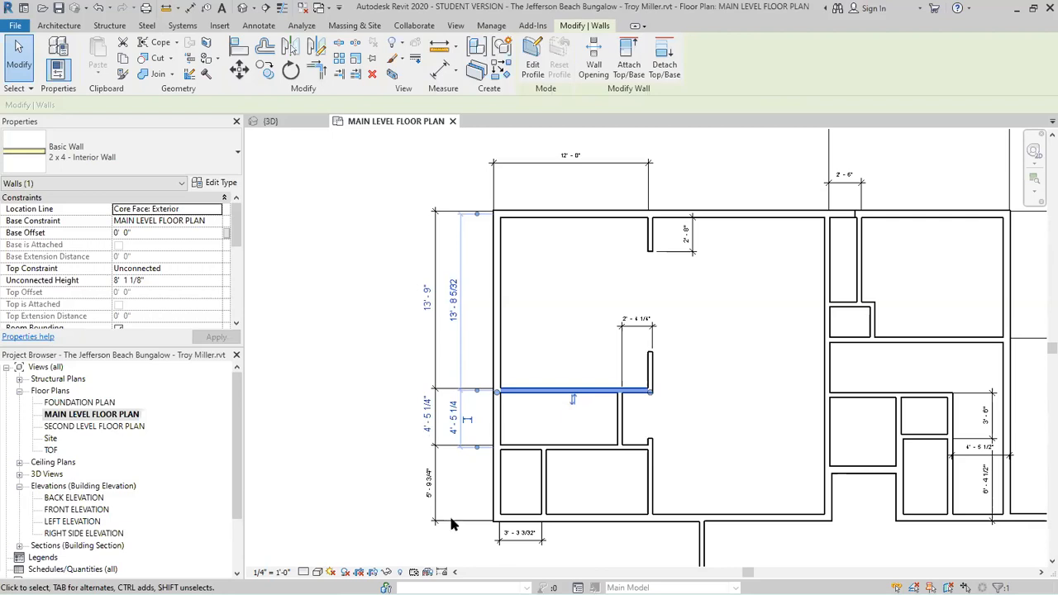
{"action": "key", "text": "Escape"}
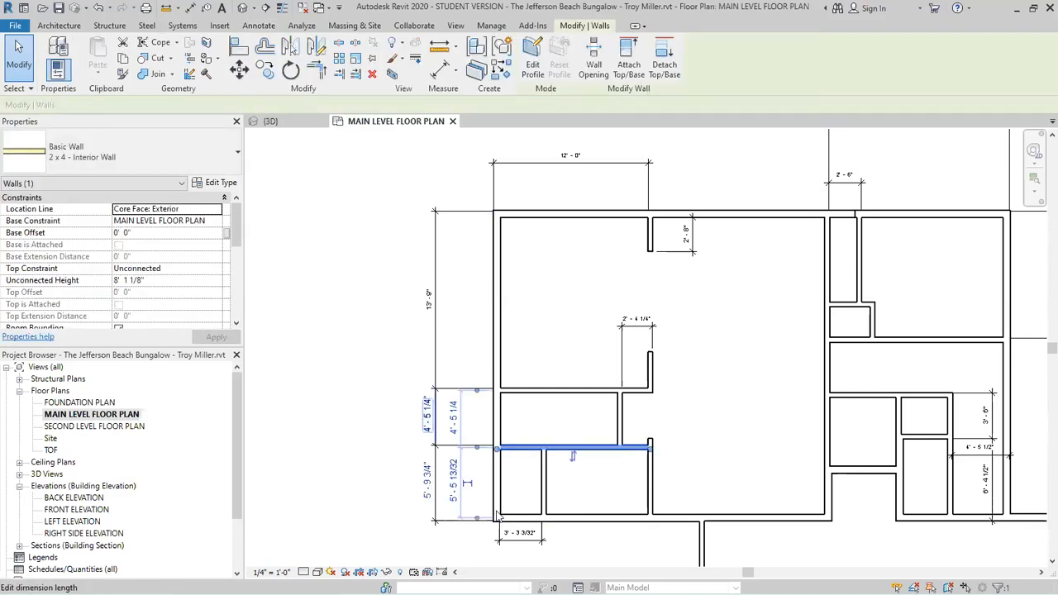
- Set the placed dimension between the upper and lower horizontal interior walls of the left wing to 4' 6"
{"action": "left_click", "coordinate": [427, 413]}
{"action": "type", "text": "4 6"}
{"action": "key", "text": "Return"}
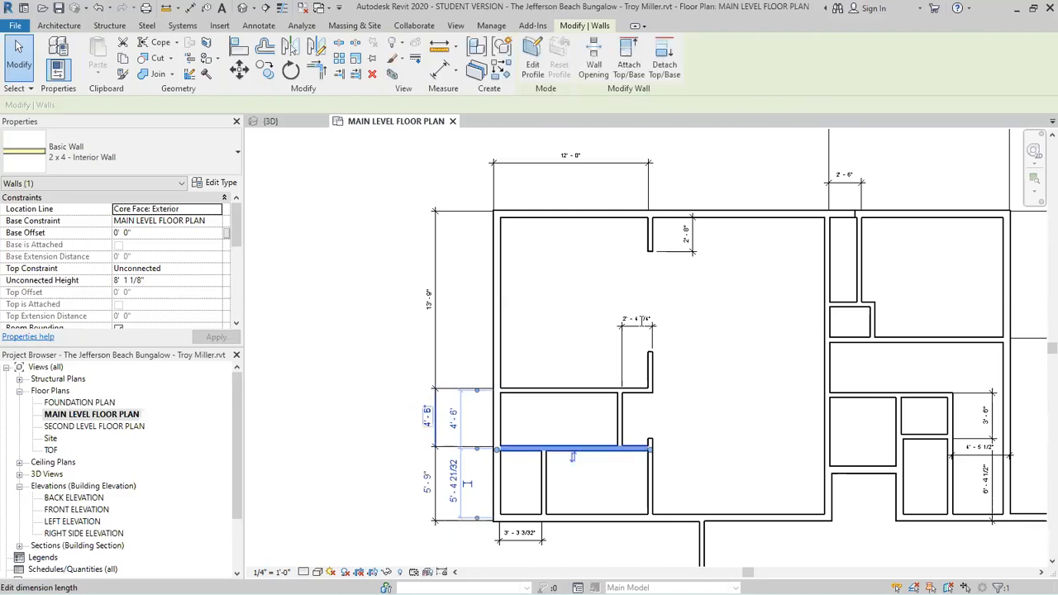
{"action": "key", "text": "Escape"}
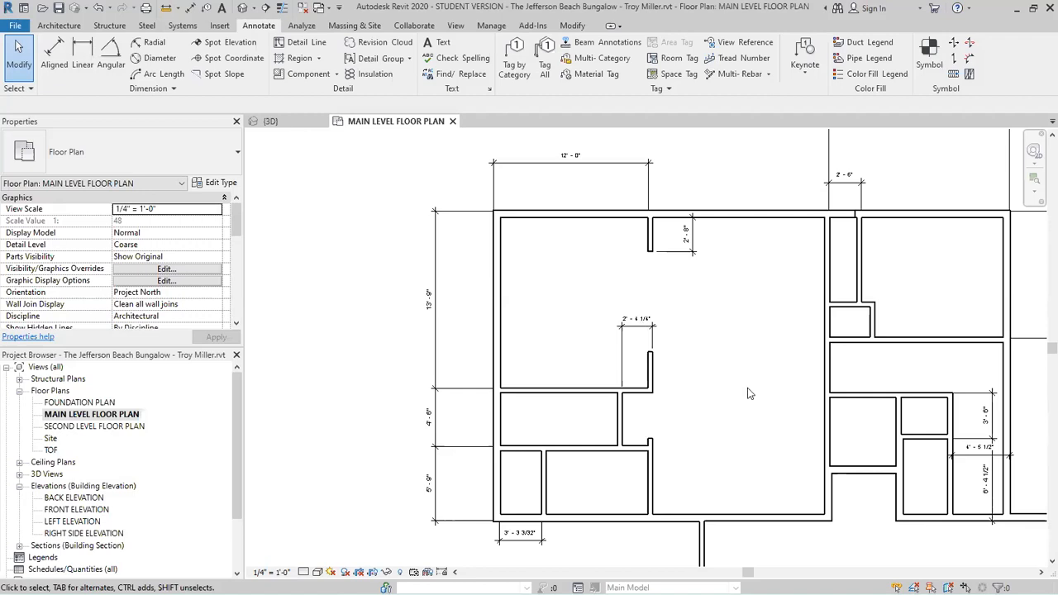
- Set the lower-left vertical interior wall's dimension from the left exterior wall to 3' 0"
{"action": "left_click", "coordinate": [543, 482]}
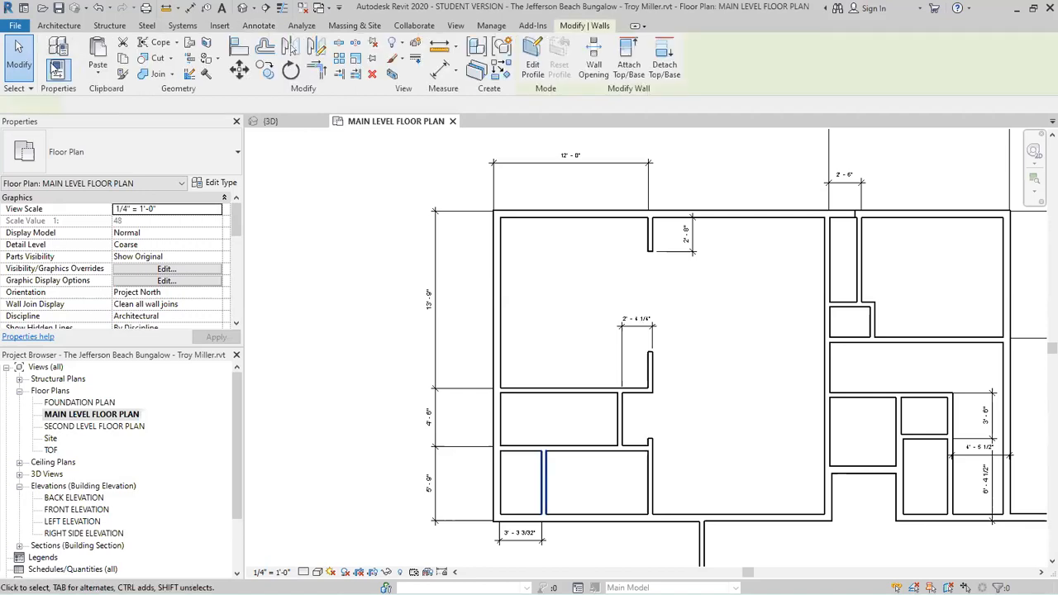
{"action": "left_click", "coordinate": [514, 527]}
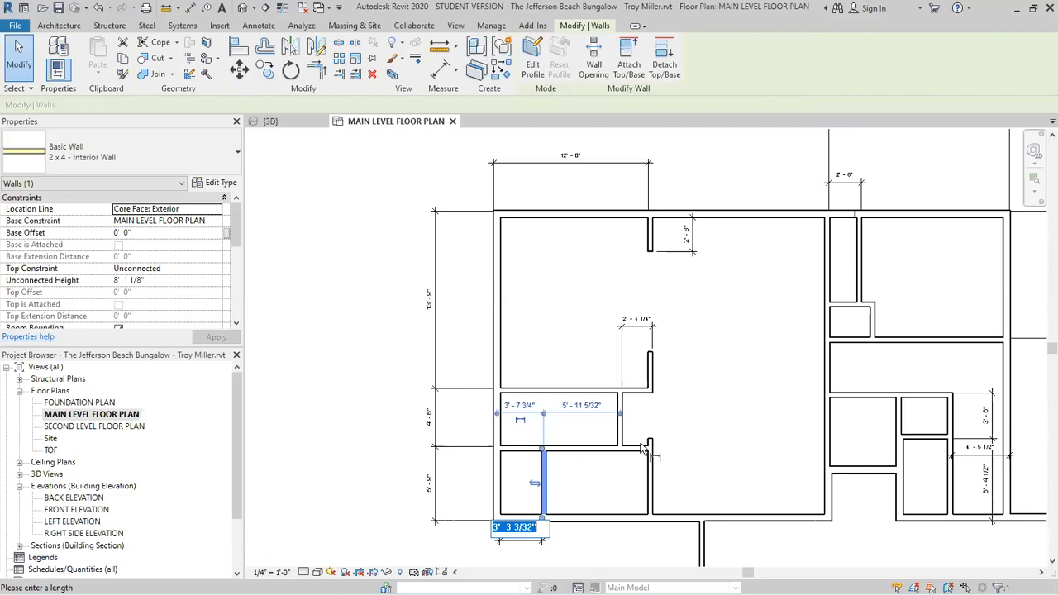
{"action": "type", "text": "3"}
{"action": "key", "text": "Return"}
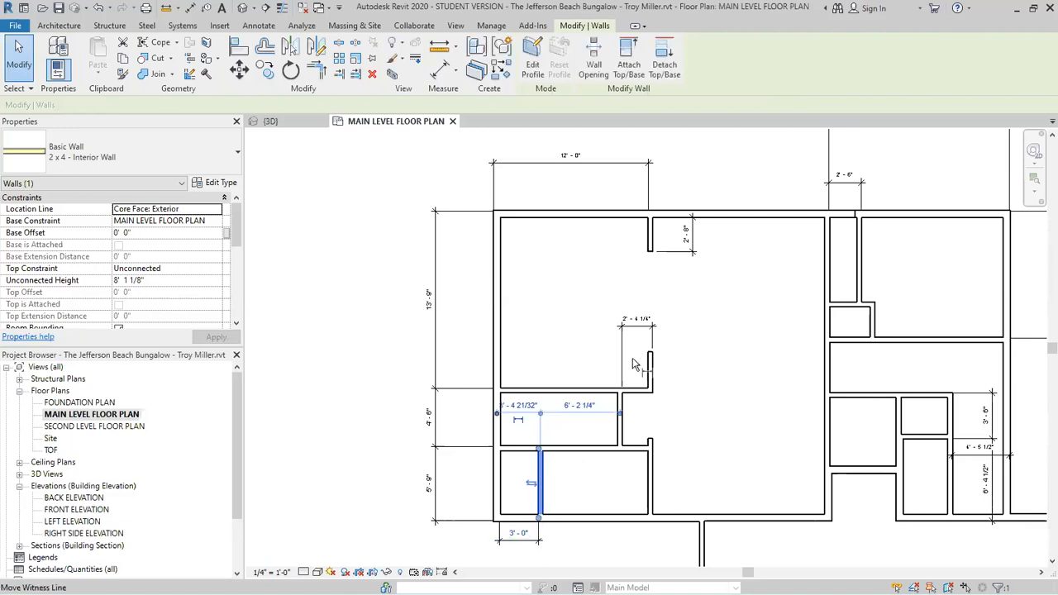
{"action": "key", "text": "Escape"}
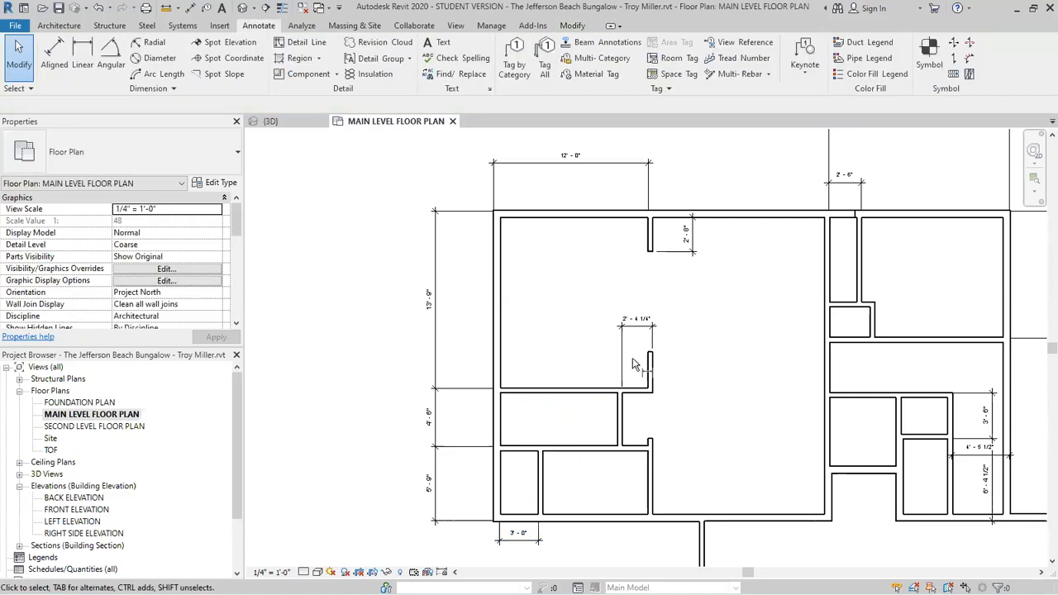
- Set the dimension locating the short connecting wall between the two horizontal interior walls to 4' 0"
{"action": "left_click", "coordinate": [619, 417]}
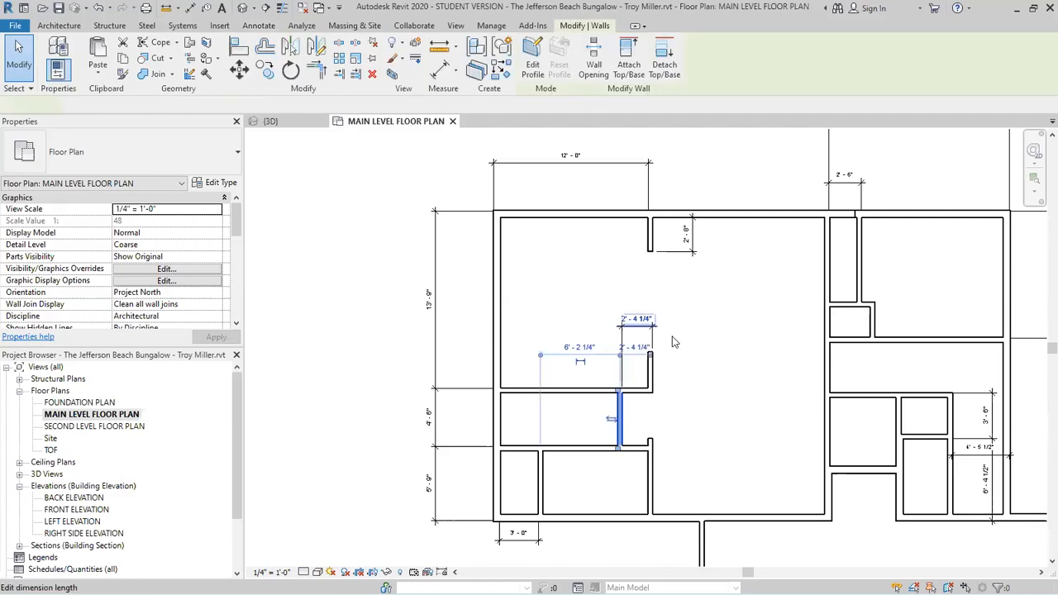
{"action": "type", "text": "4"}
{"action": "key", "text": "Return"}
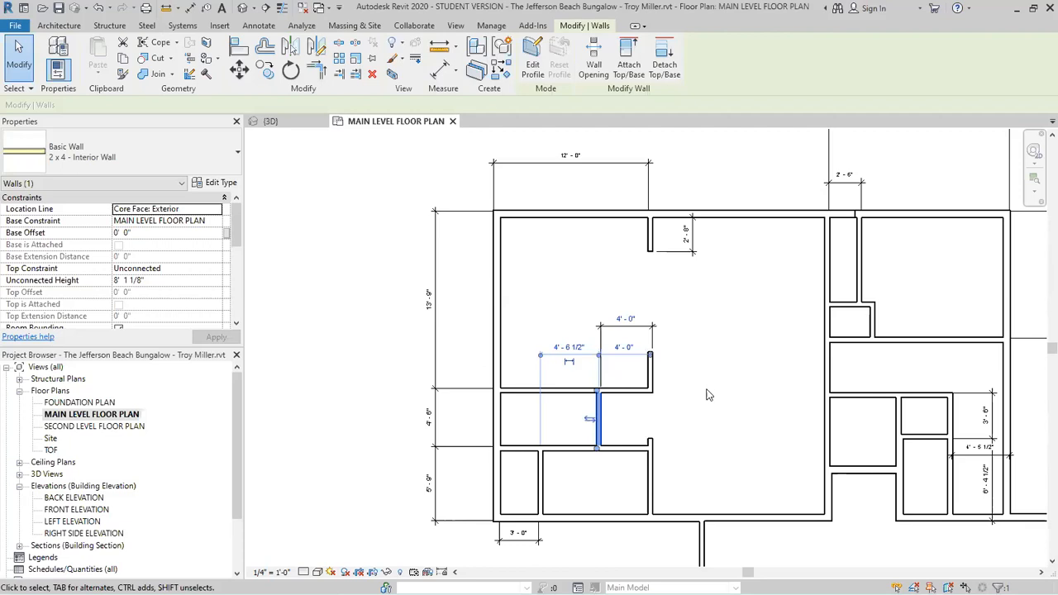
{"action": "left_click", "coordinate": [641, 179]}
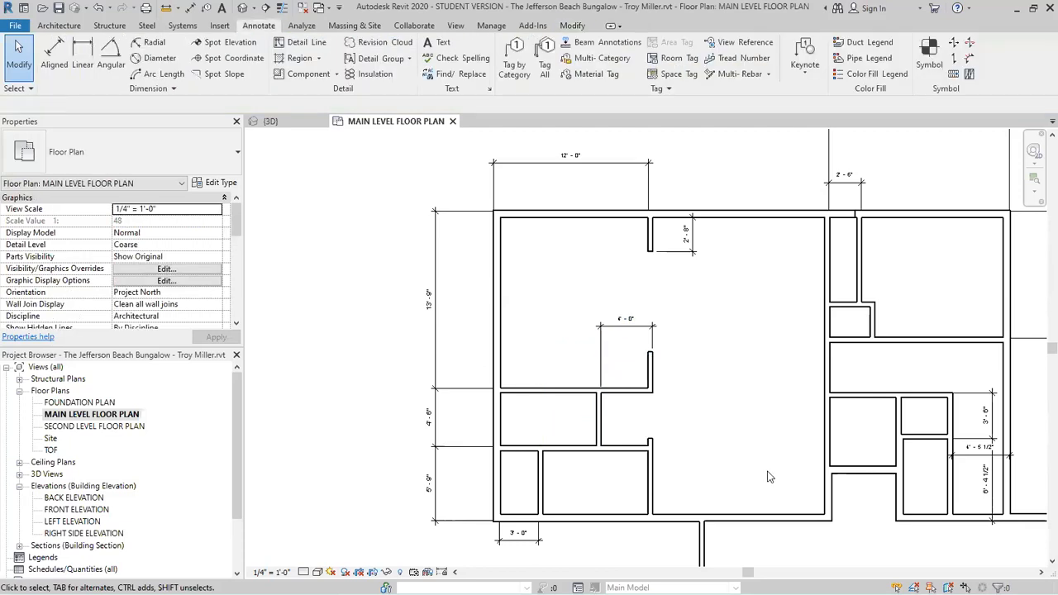
- Dimension the short stub wall above the upper horizontal interior wall and set its length to 2' 8"
{"action": "key", "text": "d"}
{"action": "key", "text": "i"}
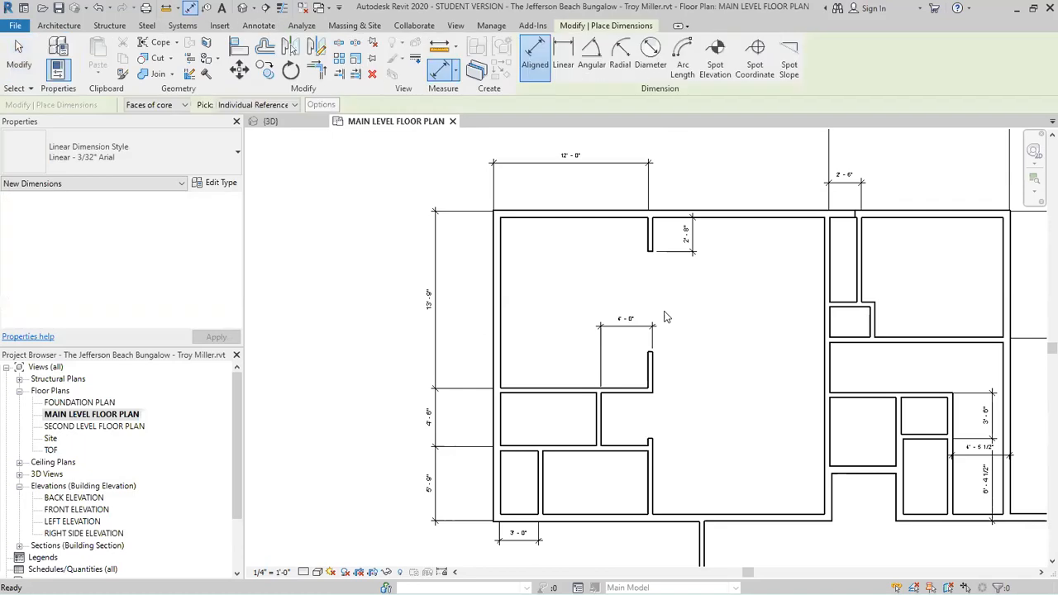
{"action": "scroll", "coordinate": [667, 316], "scroll_direction": "up", "scroll_amount": 2}
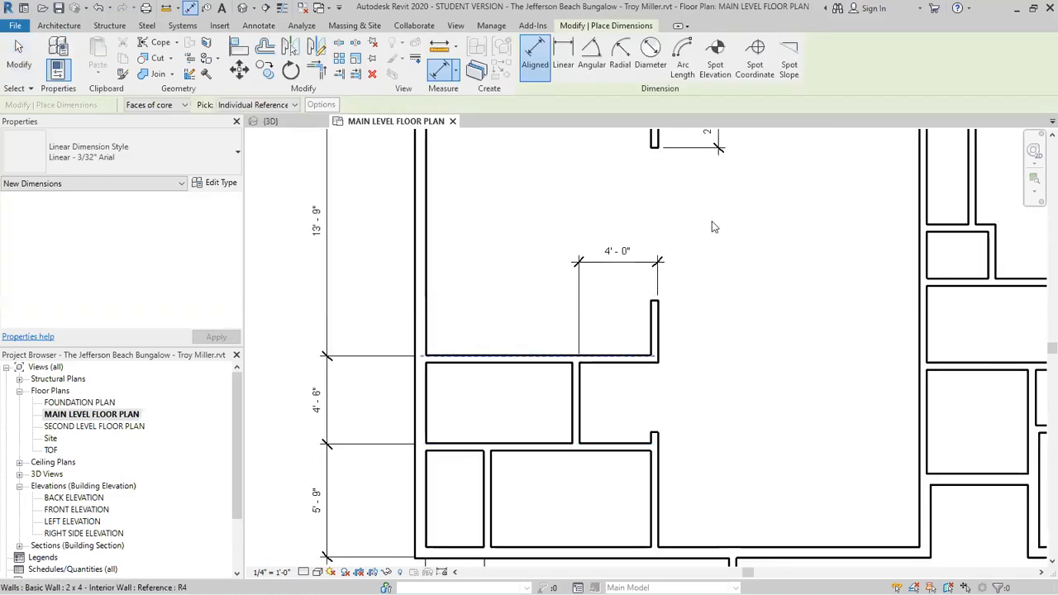
{"action": "scroll", "coordinate": [712, 221], "scroll_direction": "up", "scroll_amount": 2}
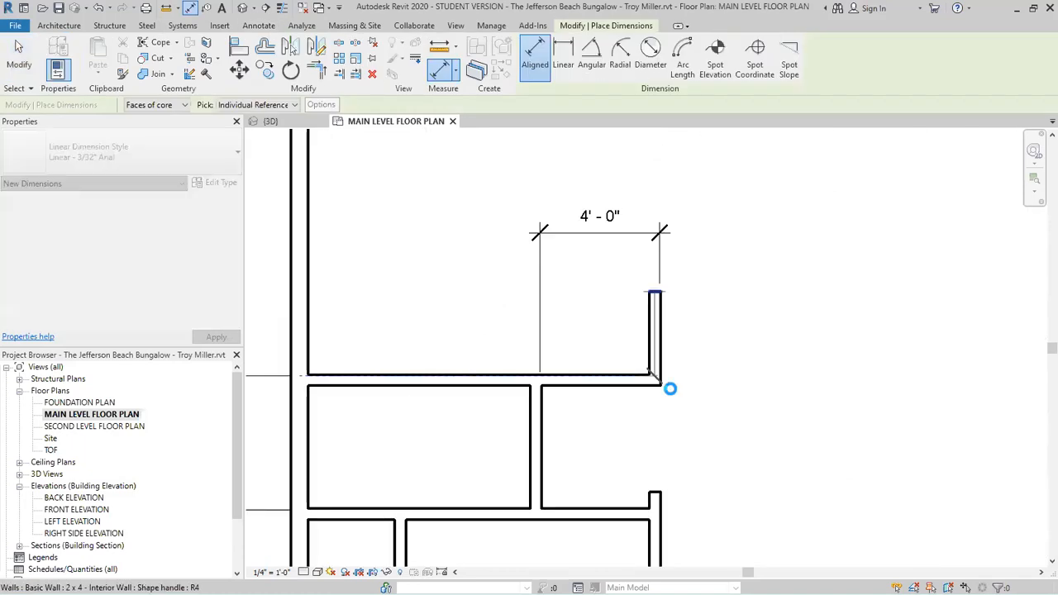
{"action": "key", "text": "Escape"}
{"action": "key", "text": "Escape"}
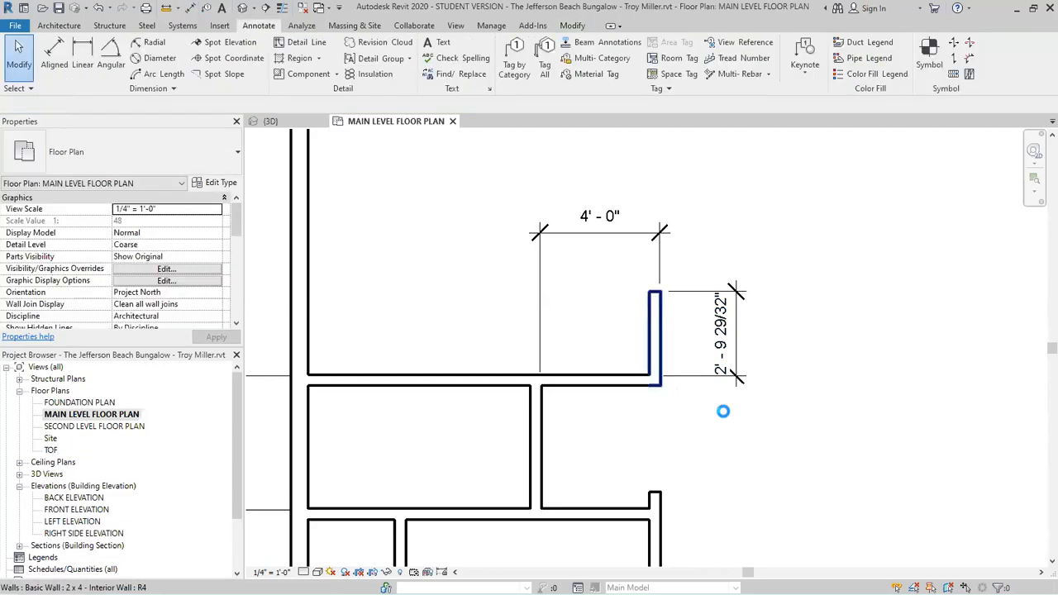
{"action": "type", "text": "2 8"}
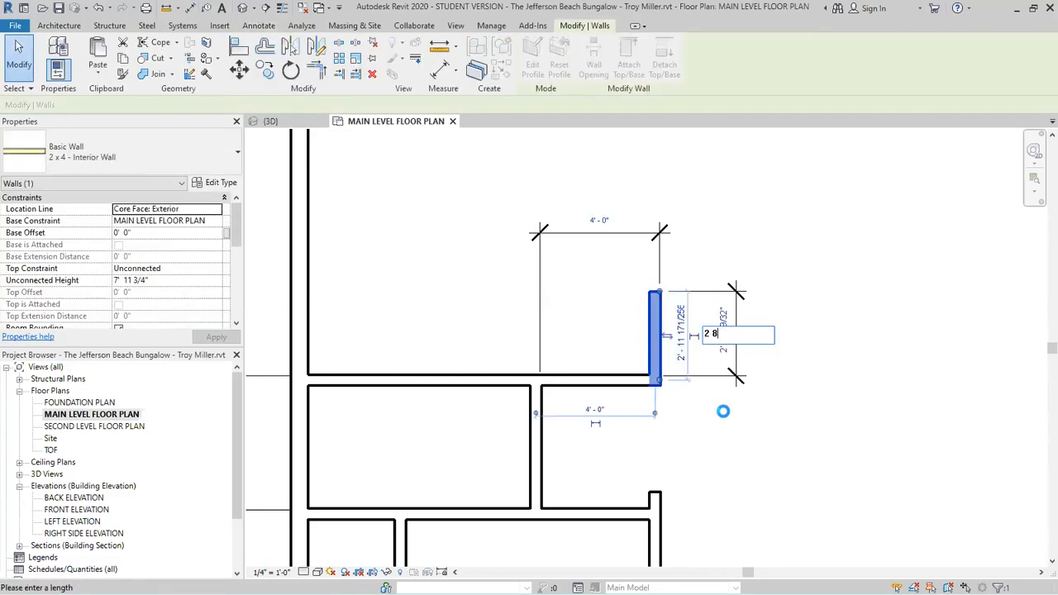
{"action": "key", "text": "Return"}
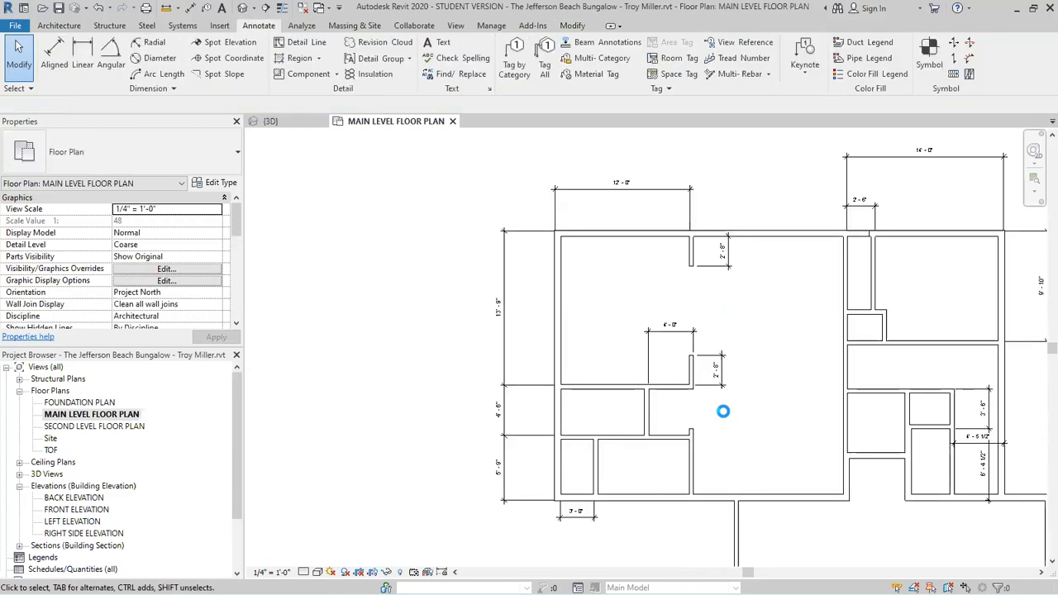
- Trim the lower horizontal interior wall and the vertical wall below it into a clean corner, removing the protruding stub
{"action": "scroll", "coordinate": [722, 410], "scroll_direction": "up", "scroll_amount": 2}
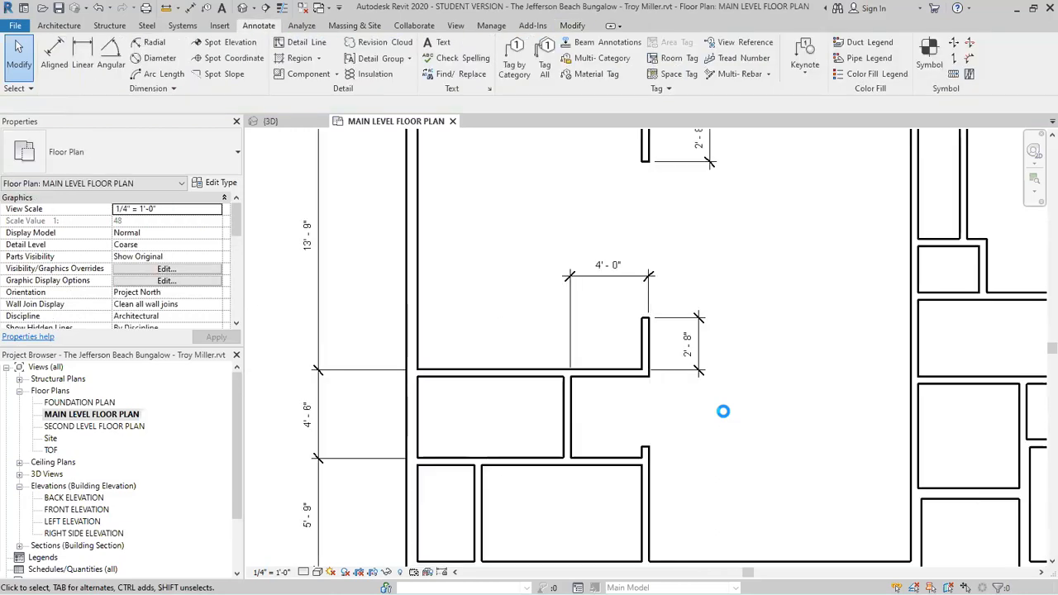
{"action": "scroll", "coordinate": [692, 409], "scroll_direction": "down", "scroll_amount": 1}
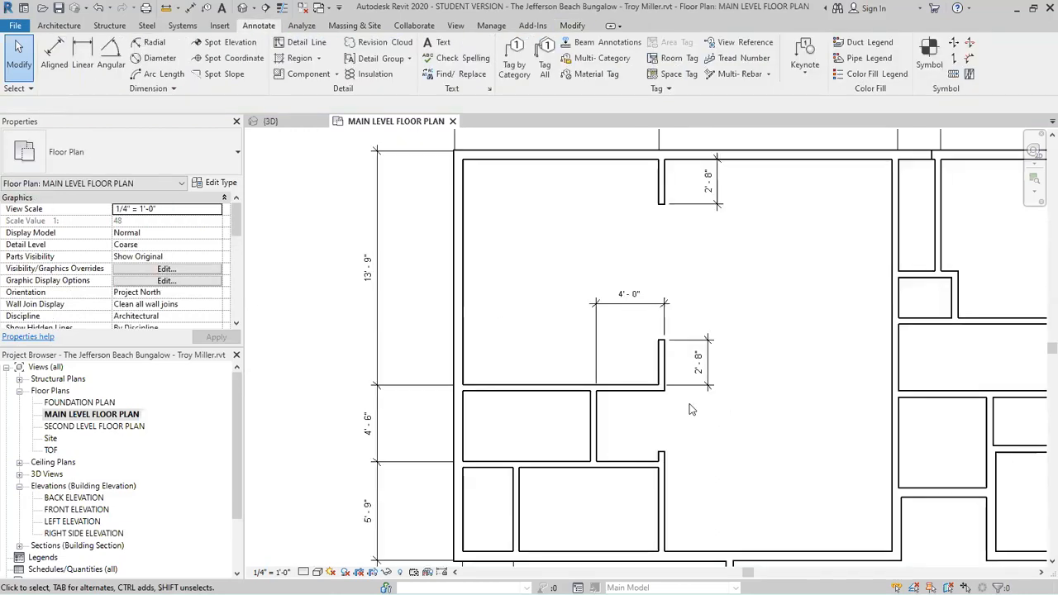
{"action": "scroll", "coordinate": [692, 409], "scroll_direction": "up", "scroll_amount": 1}
{"action": "scroll", "coordinate": [692, 409], "scroll_direction": "down", "scroll_amount": 1}
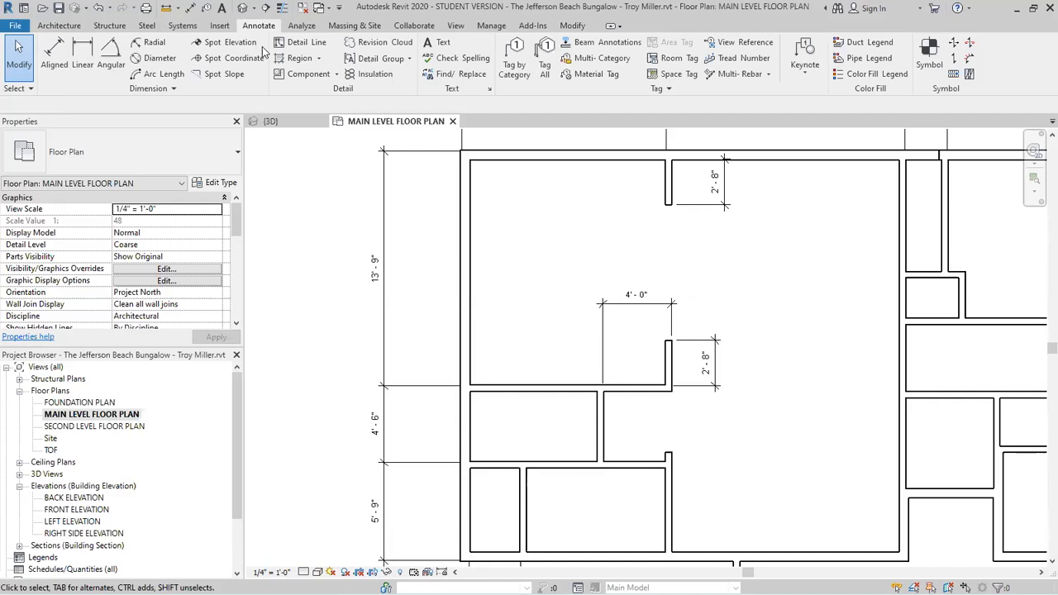
{"action": "scroll", "coordinate": [669, 519], "scroll_direction": "up", "scroll_amount": 2}
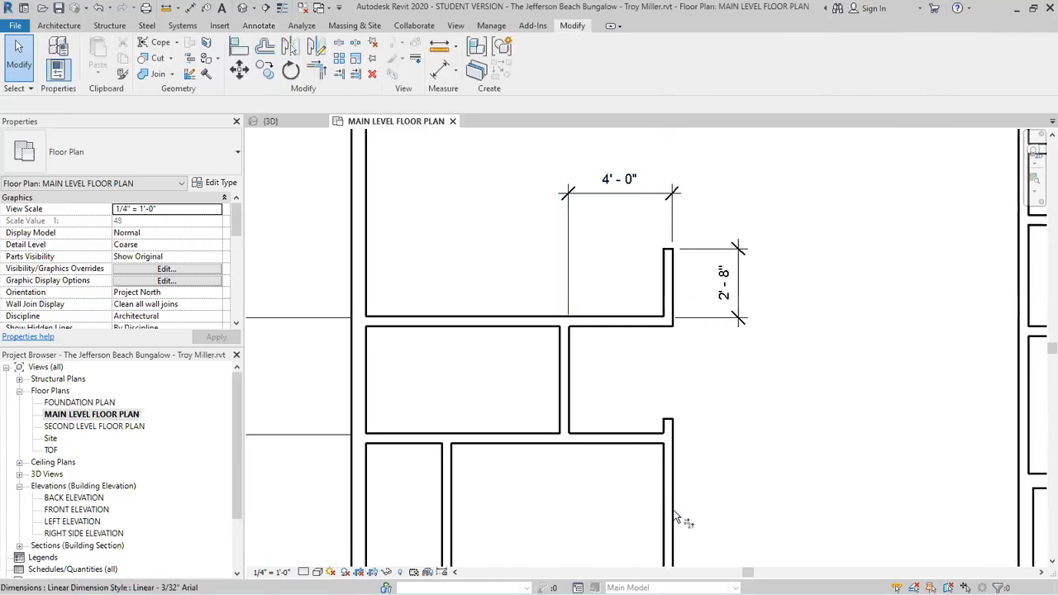
{"action": "key", "text": "t"}
{"action": "key", "text": "r"}
{"action": "left_click", "coordinate": [659, 426]}
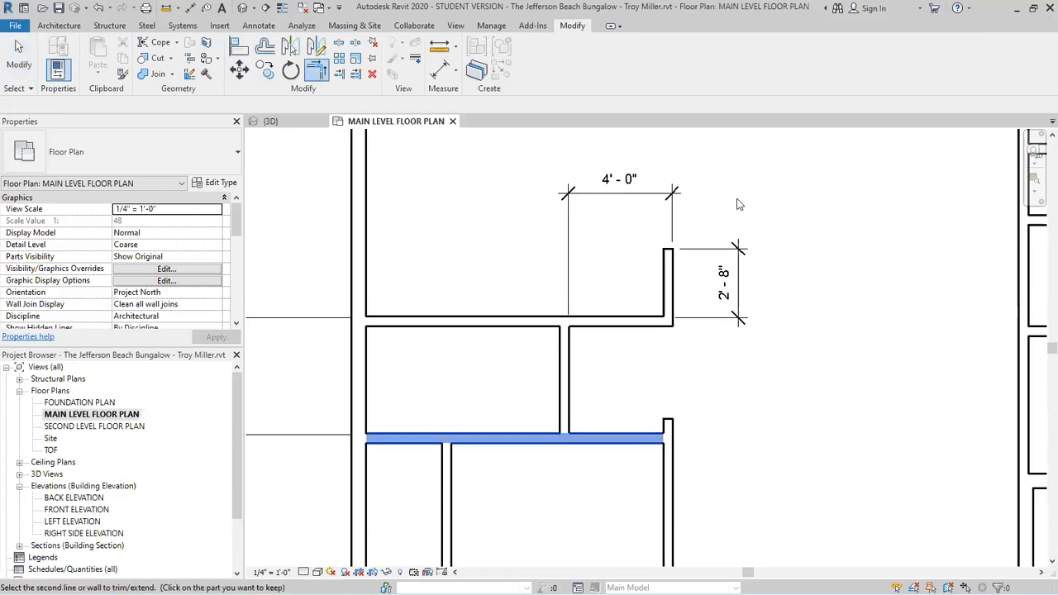
{"action": "left_click", "coordinate": [667, 488]}
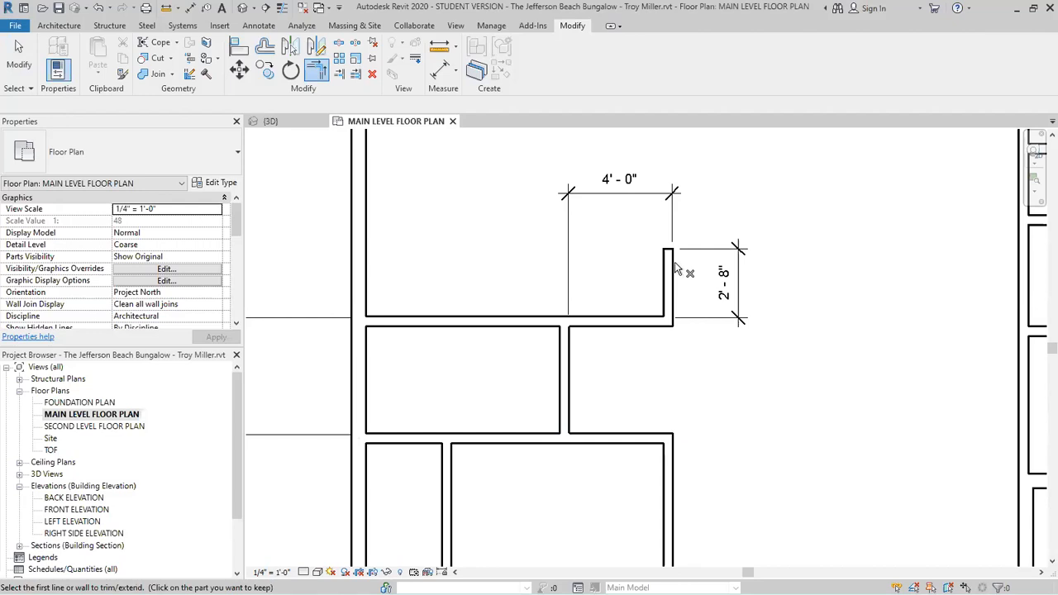
- Delete the 4' 0" dimension and both 2' 8" stub wall dimensions inside the left wing
{"action": "scroll", "coordinate": [674, 269], "scroll_direction": "down", "scroll_amount": 3}
{"action": "key", "text": "Escape"}
{"action": "left_click", "coordinate": [684, 289]}
{"action": "key", "text": "Delete"}
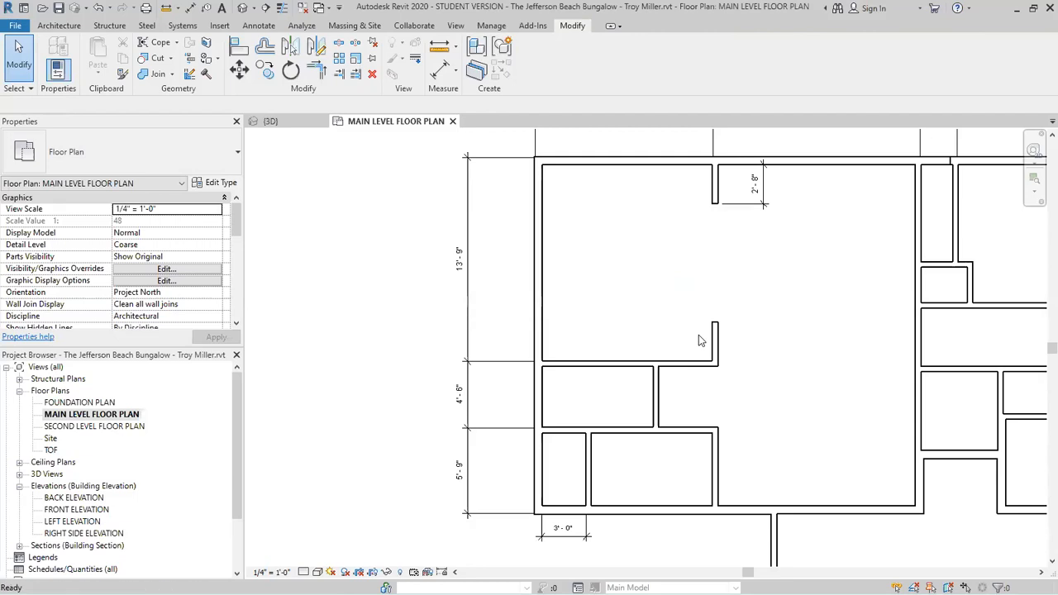
{"action": "scroll", "coordinate": [698, 334], "scroll_direction": "down", "scroll_amount": 2}
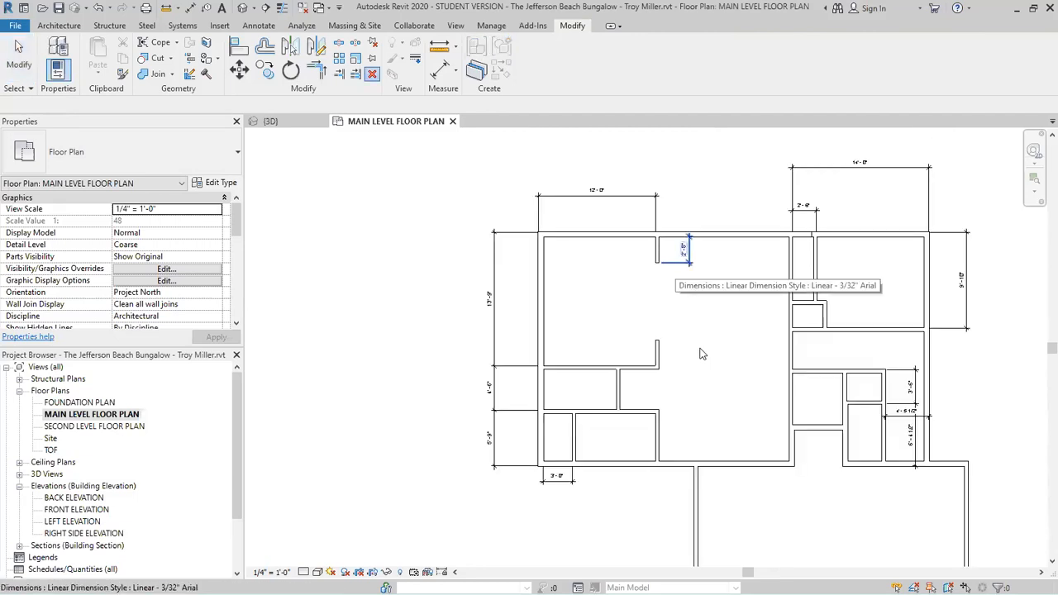
{"action": "left_click", "coordinate": [687, 256]}
{"action": "key", "text": "Return"}
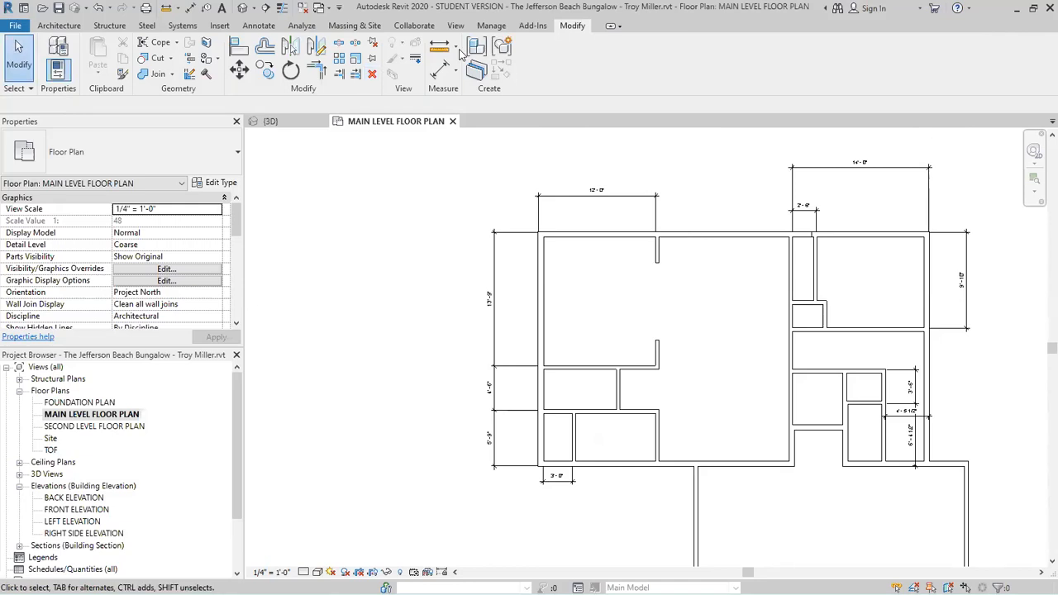
- Switch to the 3D view and examine the heights and joins of the main level interior walls
{"action": "left_click", "coordinate": [293, 122]}
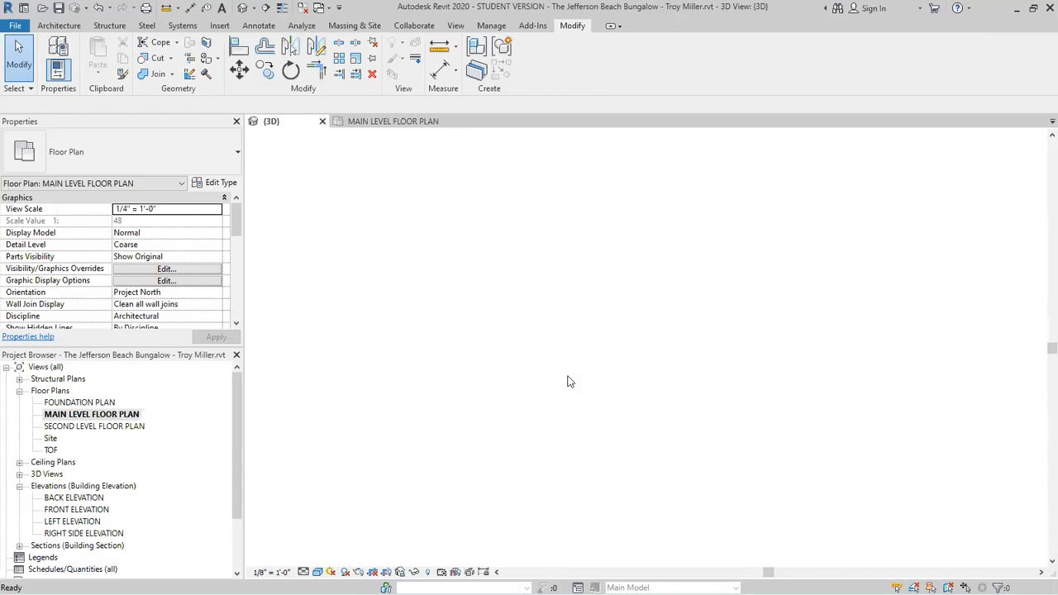
{"action": "scroll", "coordinate": [493, 181], "scroll_direction": "down", "scroll_amount": 1}
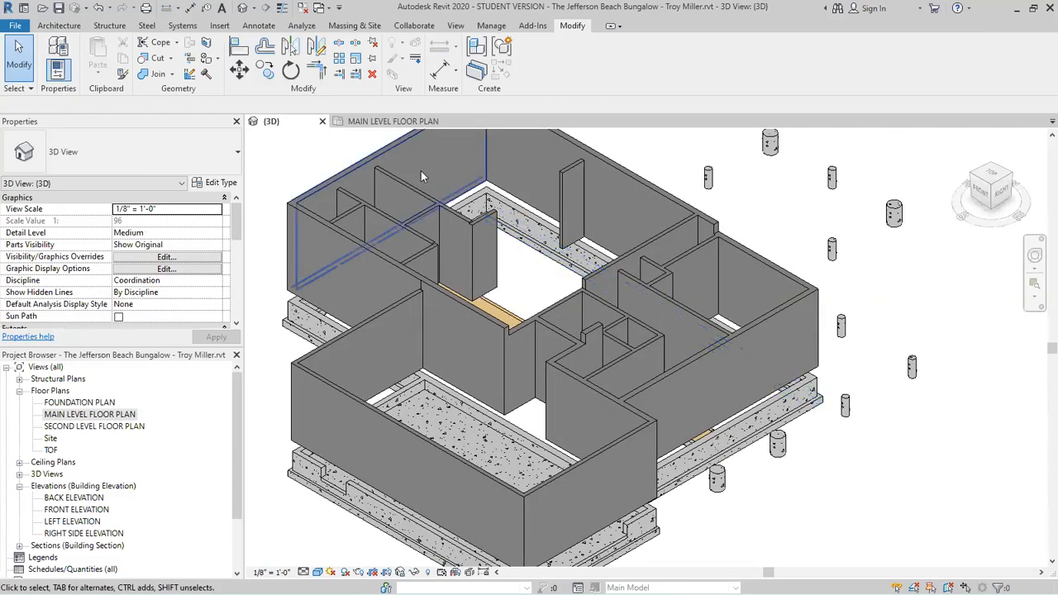
{"action": "scroll", "coordinate": [448, 267], "scroll_direction": "up", "scroll_amount": 4}
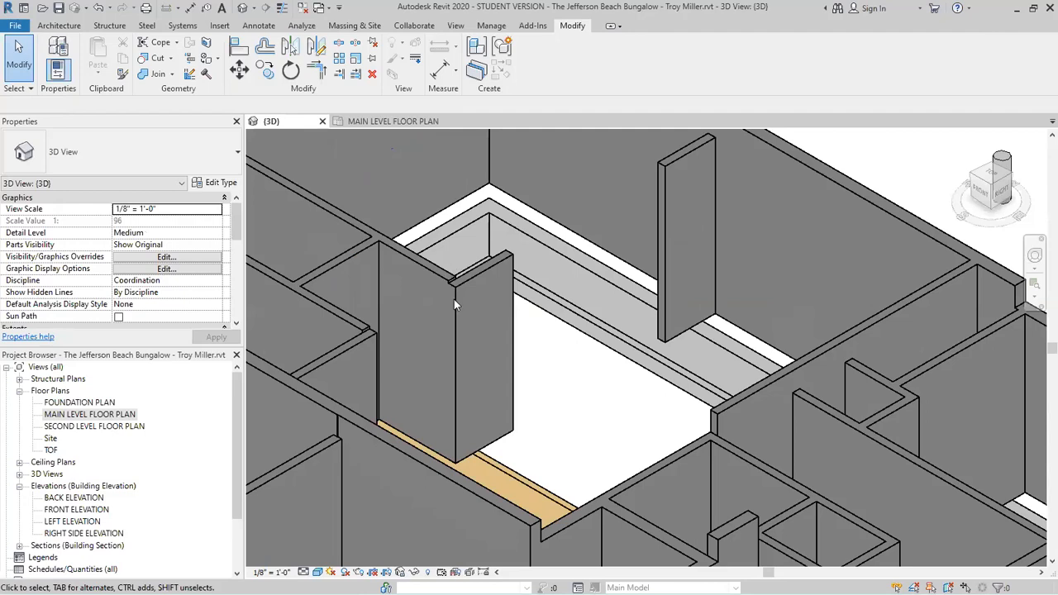
{"action": "scroll", "coordinate": [454, 299], "scroll_direction": "down", "scroll_amount": 3}
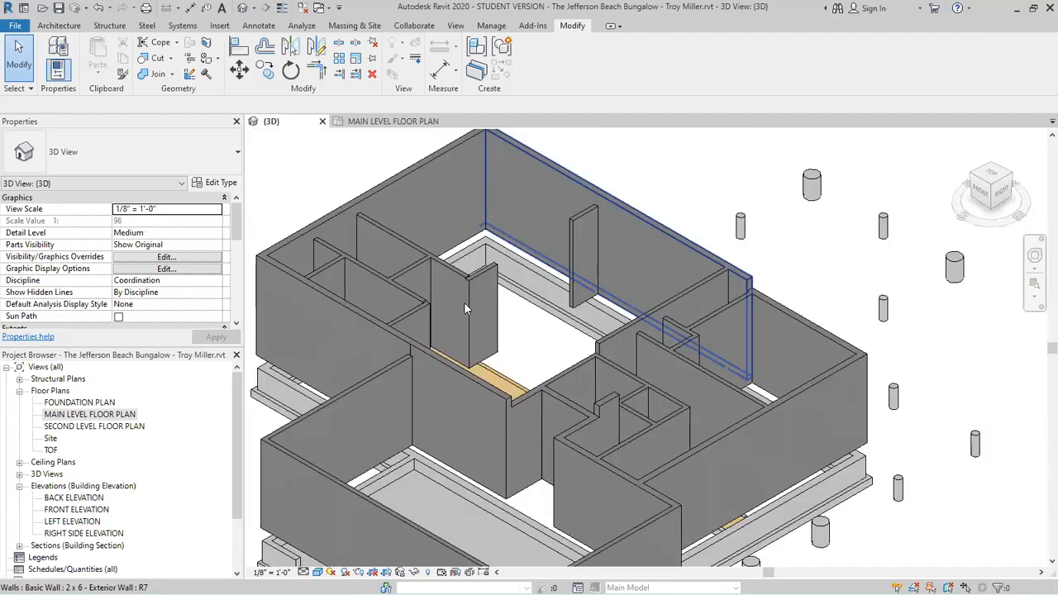
{"action": "scroll", "coordinate": [465, 304], "scroll_direction": "down", "scroll_amount": 1}
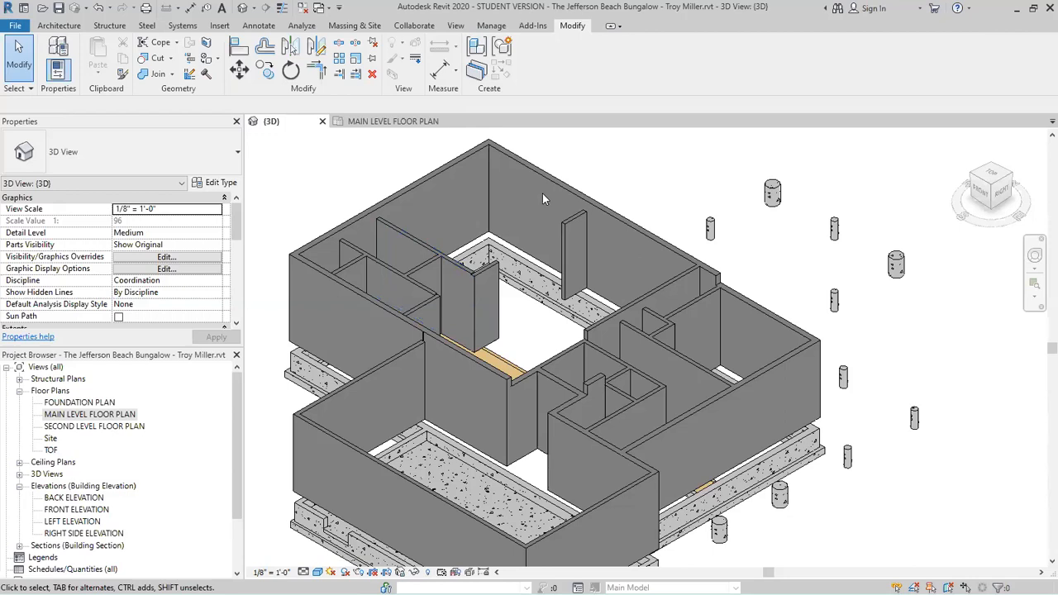
{"action": "scroll", "coordinate": [529, 207], "scroll_direction": "down", "scroll_amount": 1}
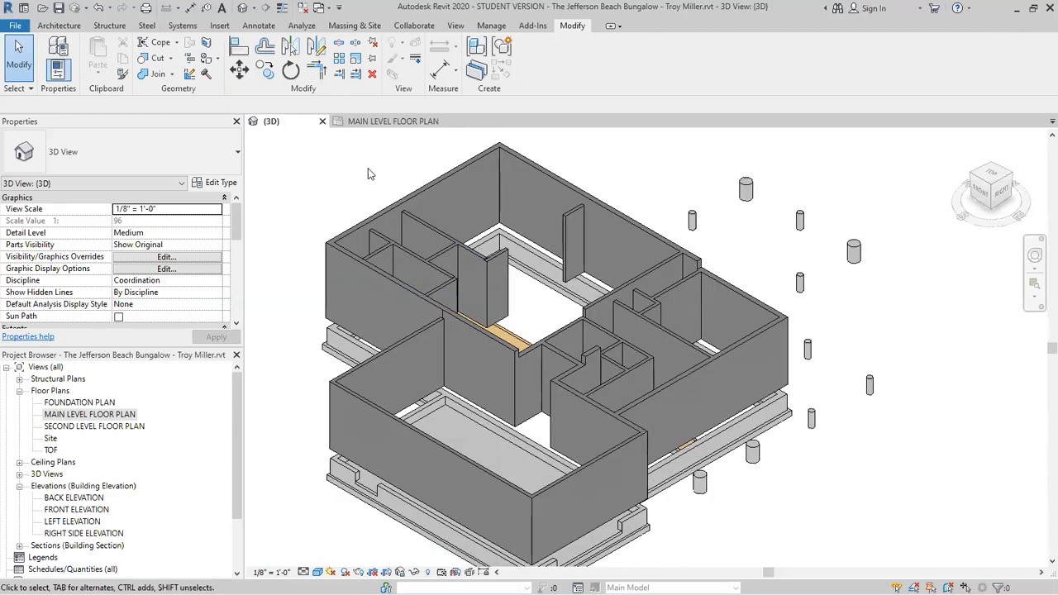
{"action": "scroll", "coordinate": [368, 170], "scroll_direction": "down", "scroll_amount": 1}
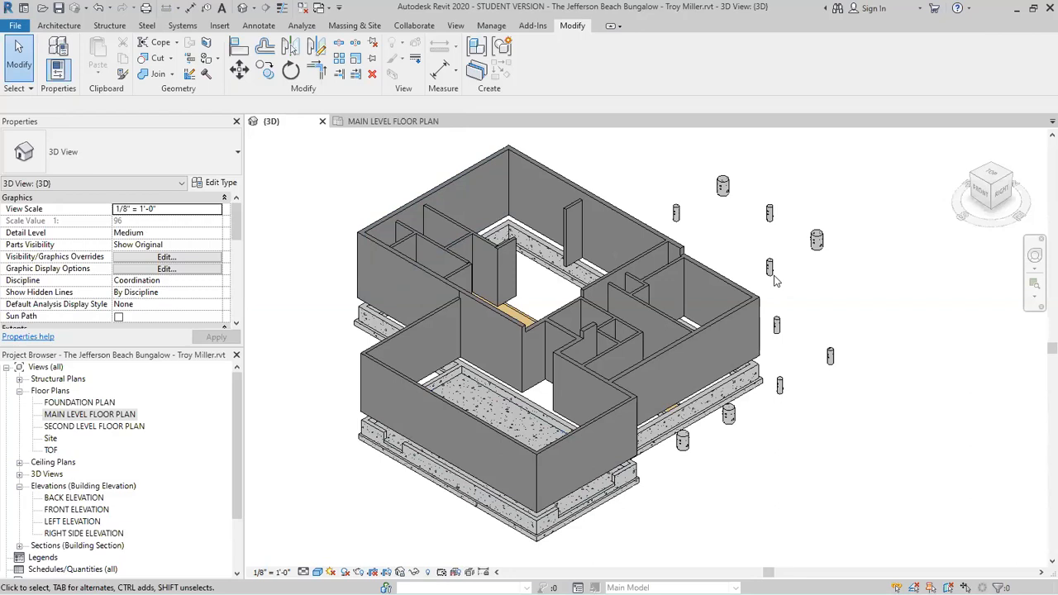
- Set the unconnected height of the short, taller 2 x 6 interior wall behind the garage to 8' 1 1/8"
{"action": "scroll", "coordinate": [775, 281], "scroll_direction": "up", "scroll_amount": 3}
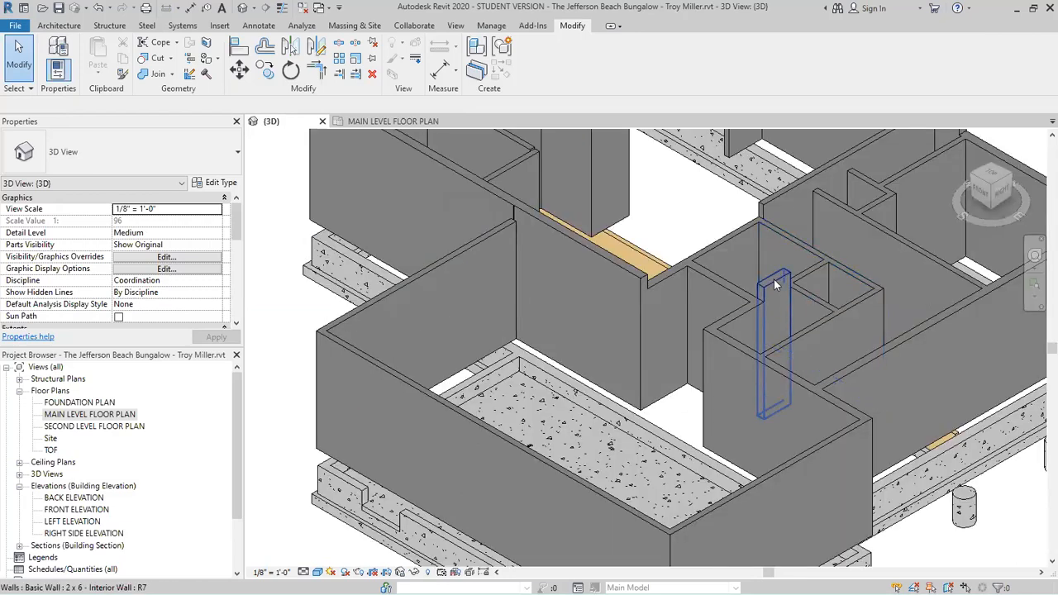
{"action": "left_click", "coordinate": [775, 286]}
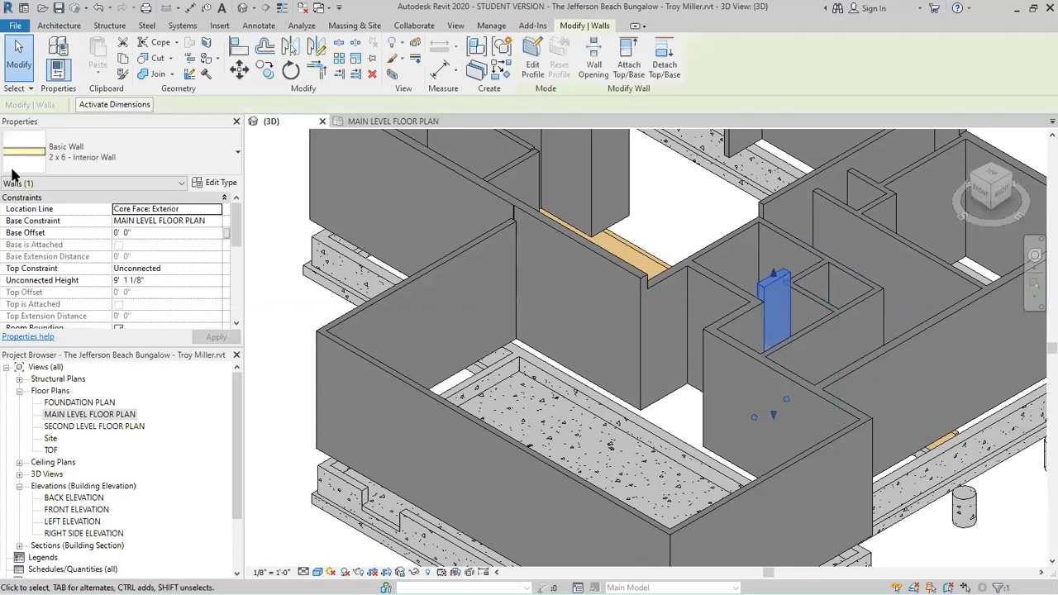
{"action": "left_click", "coordinate": [117, 281]}
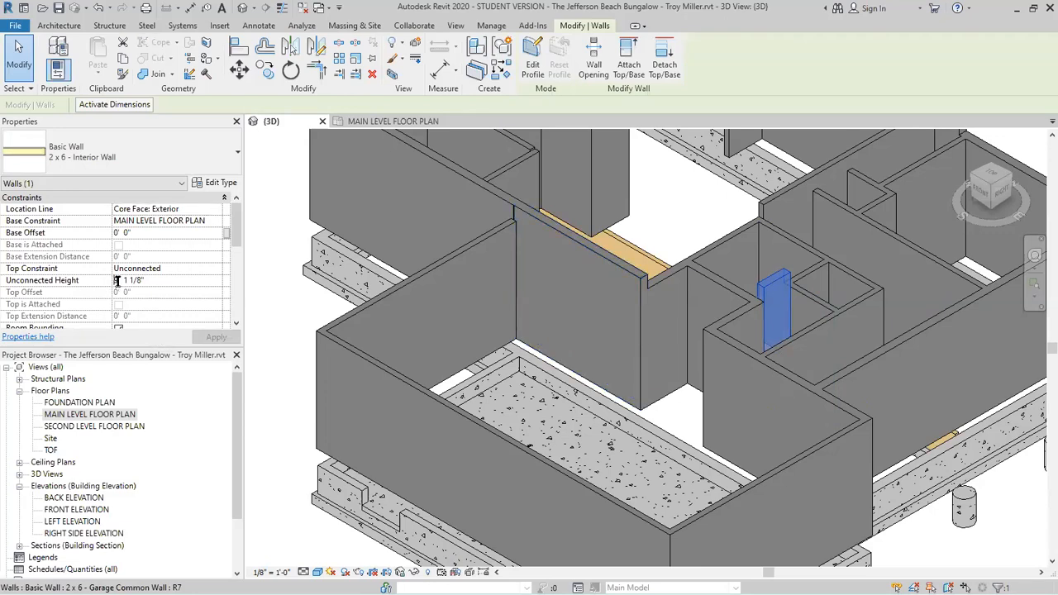
{"action": "key", "text": "BackSpace"}
{"action": "type", "text": "8"}
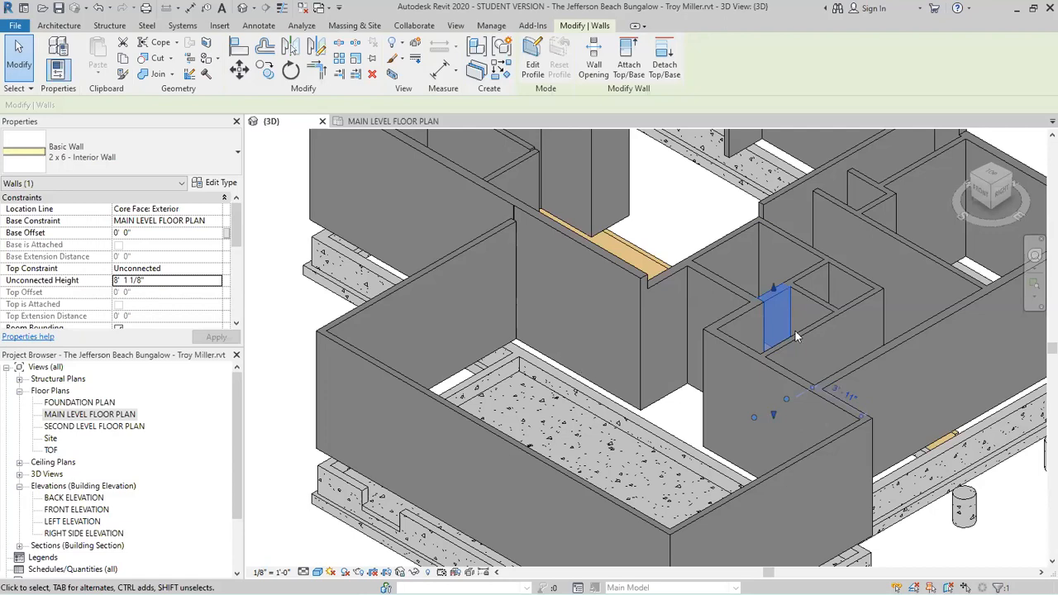
- Set the unconnected height of the four 2 x 4 interior walls in the left wing to 9' 1 1/8"
{"action": "key", "text": "Escape"}
{"action": "scroll", "coordinate": [828, 298], "scroll_direction": "down", "scroll_amount": 1}
{"action": "scroll", "coordinate": [566, 358], "scroll_direction": "down", "scroll_amount": 2}
{"action": "mouse_move", "coordinate": [341, 326]}
{"action": "middle_mouse_down"}
{"action": "mouse_move", "coordinate": [476, 359]}
{"action": "mouse_move", "coordinate": [589, 404]}
{"action": "mouse_move", "coordinate": [652, 269]}
{"action": "middle_mouse_up"}
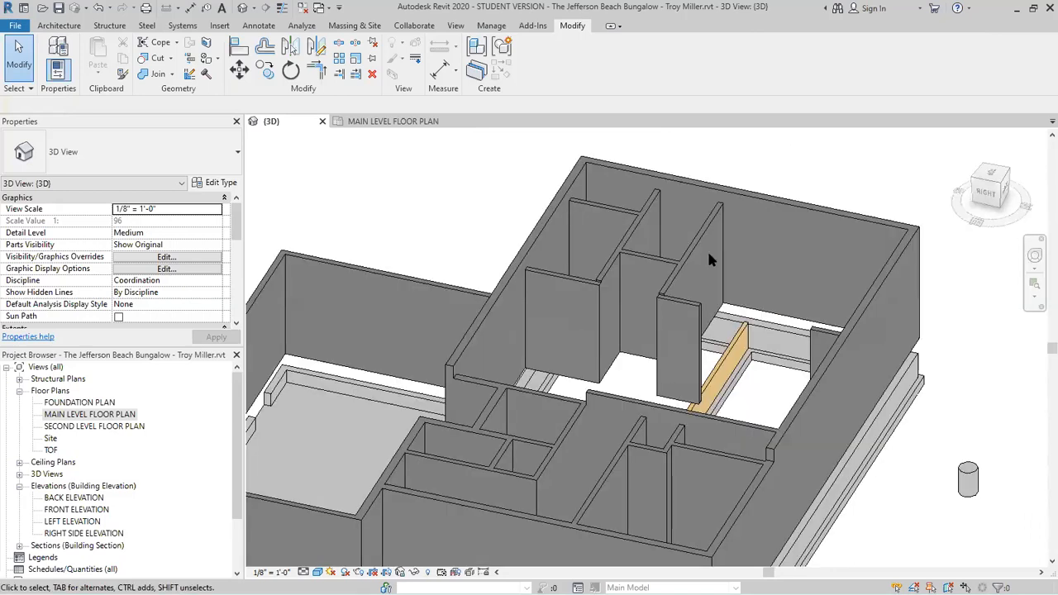
{"action": "scroll", "coordinate": [709, 256], "scroll_direction": "up", "scroll_amount": 2}
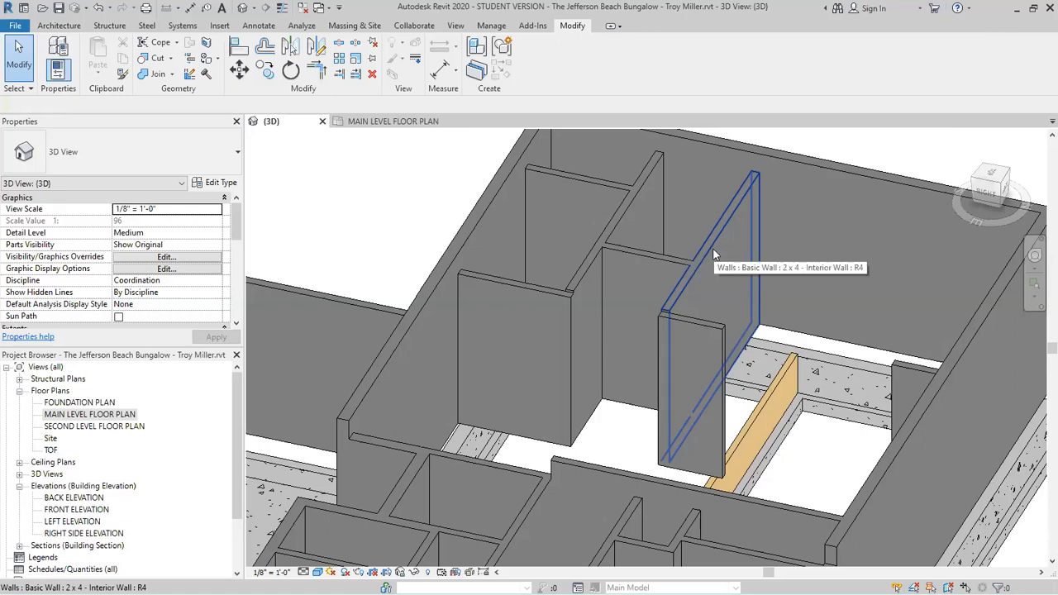
{"action": "left_click", "coordinate": [713, 251]}
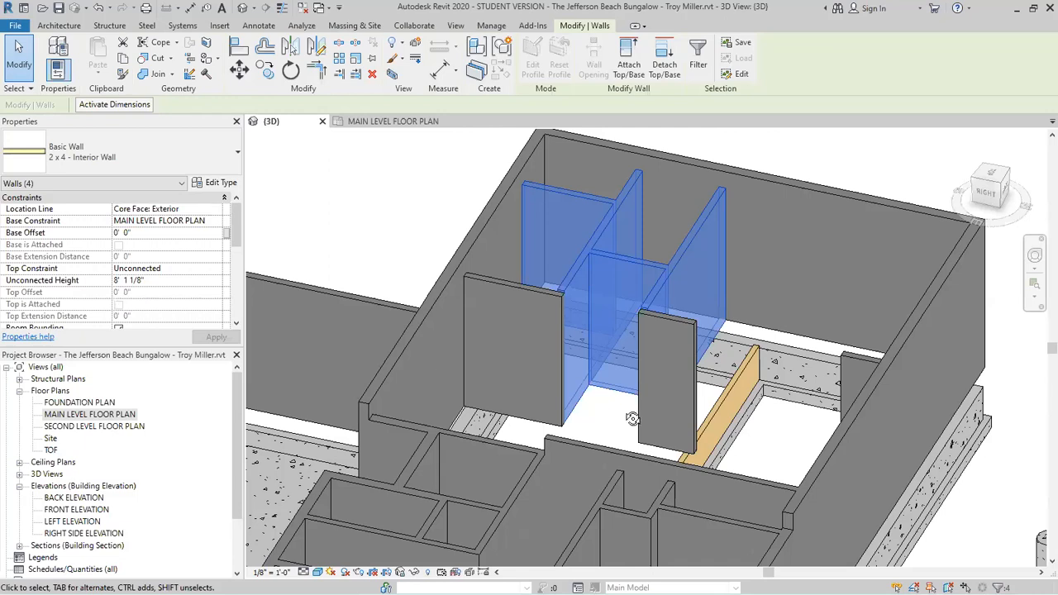
{"action": "type", "text": "9"}
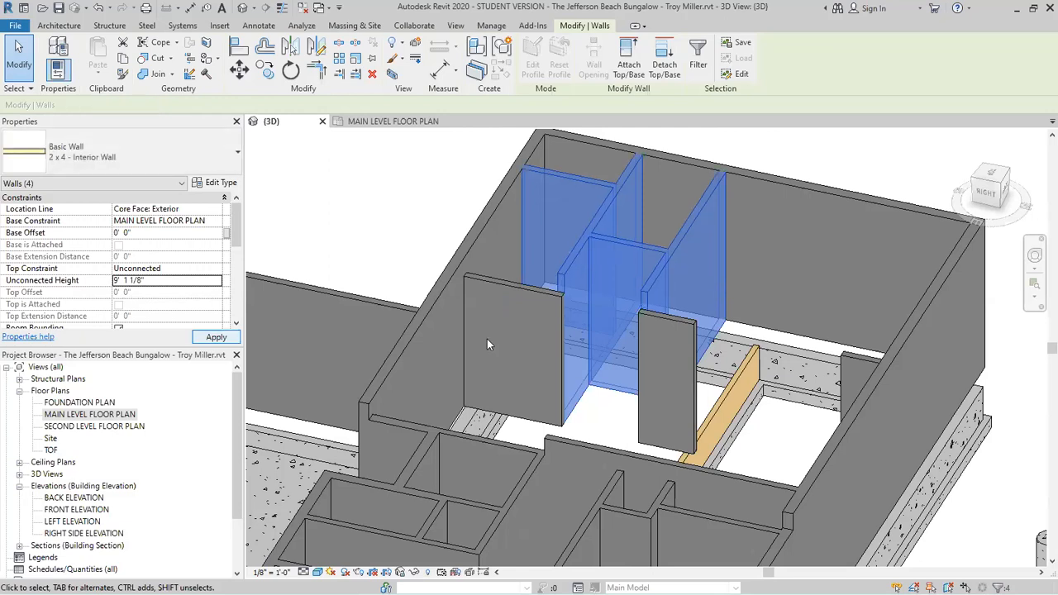
{"action": "key", "text": "Escape"}
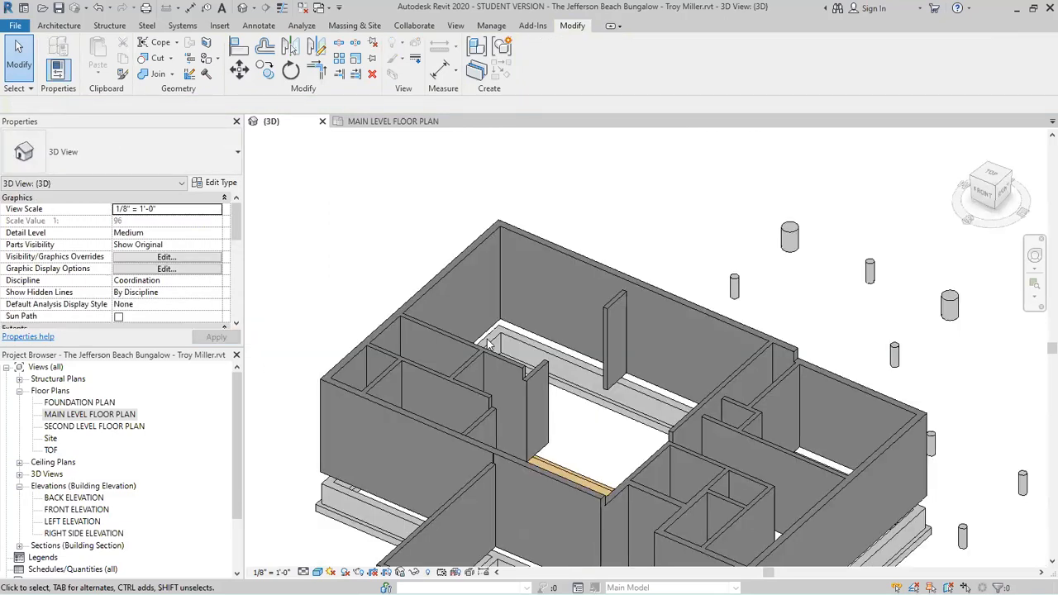
- Examine the interior wall heights and joins across the whole main level in 3D
{"action": "scroll", "coordinate": [487, 343], "scroll_direction": "down", "scroll_amount": 2}
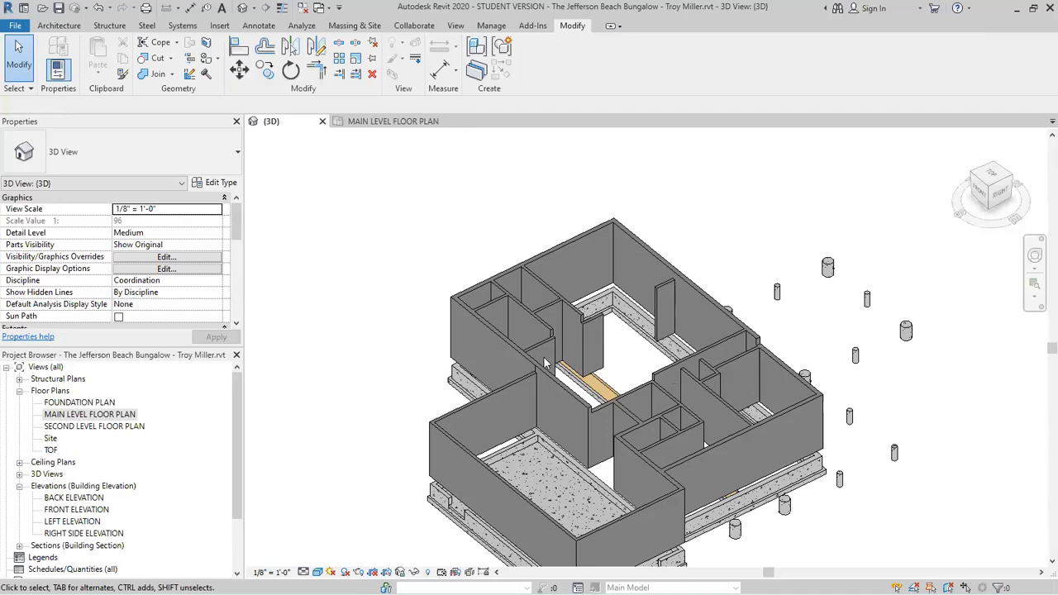
{"action": "scroll", "coordinate": [553, 296], "scroll_direction": "down", "scroll_amount": 1}
{"action": "middle_click_drag", "start_coordinate": [552, 296], "coordinate": [595, 296], "text": "shift"}
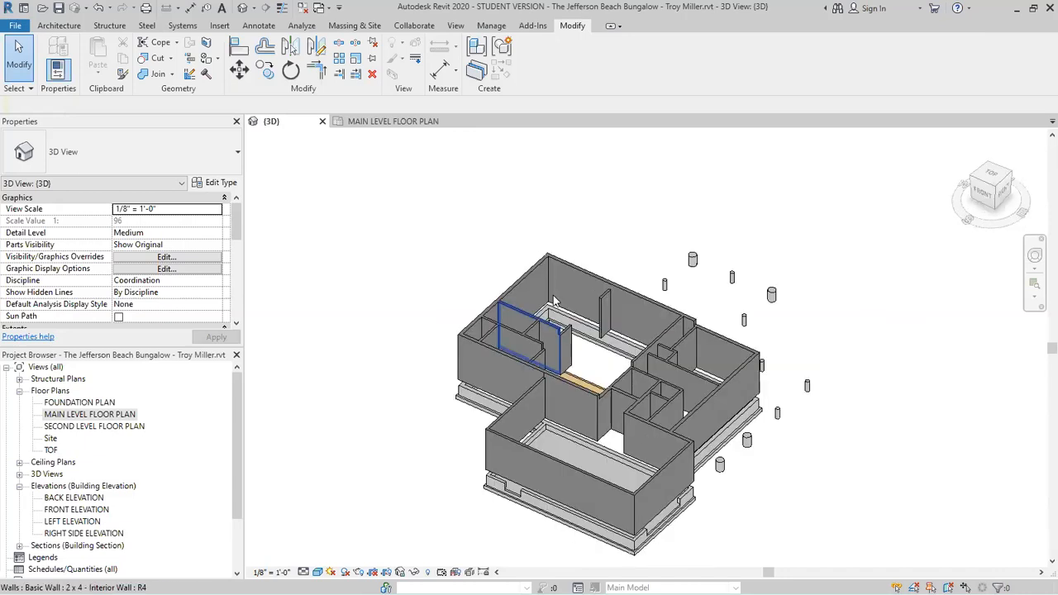
{"action": "scroll", "coordinate": [553, 299], "scroll_direction": "up", "scroll_amount": 3}
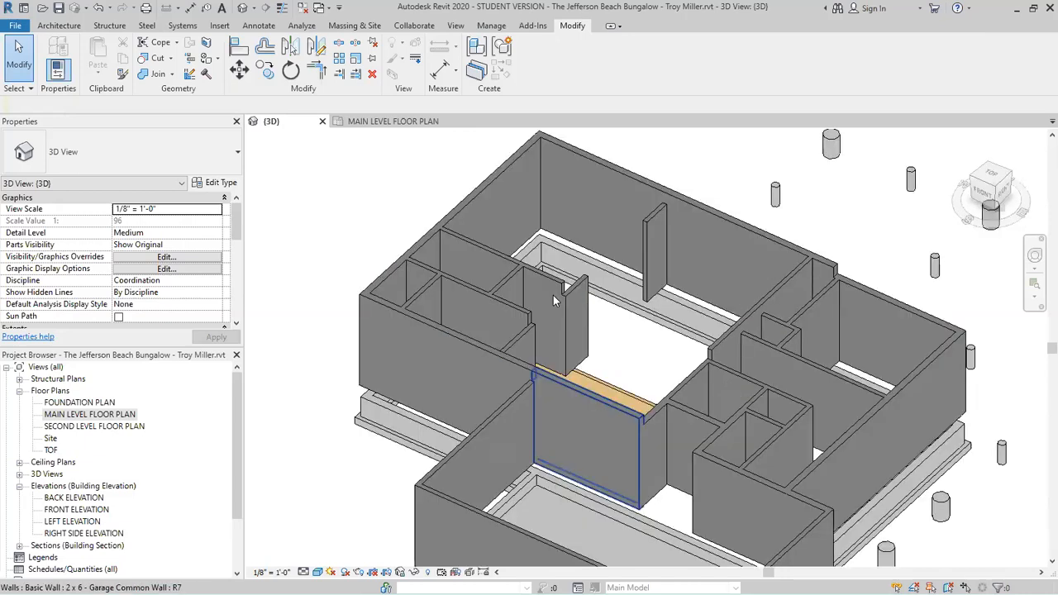
{"action": "scroll", "coordinate": [538, 275], "scroll_direction": "up", "scroll_amount": 2}
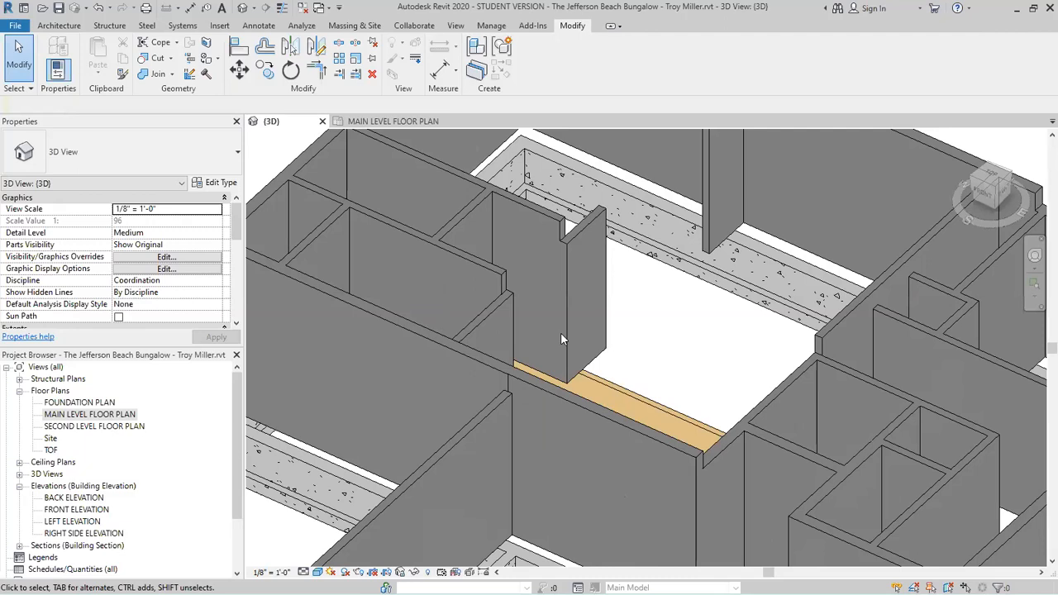
{"action": "scroll", "coordinate": [601, 339], "scroll_direction": "down", "scroll_amount": 1}
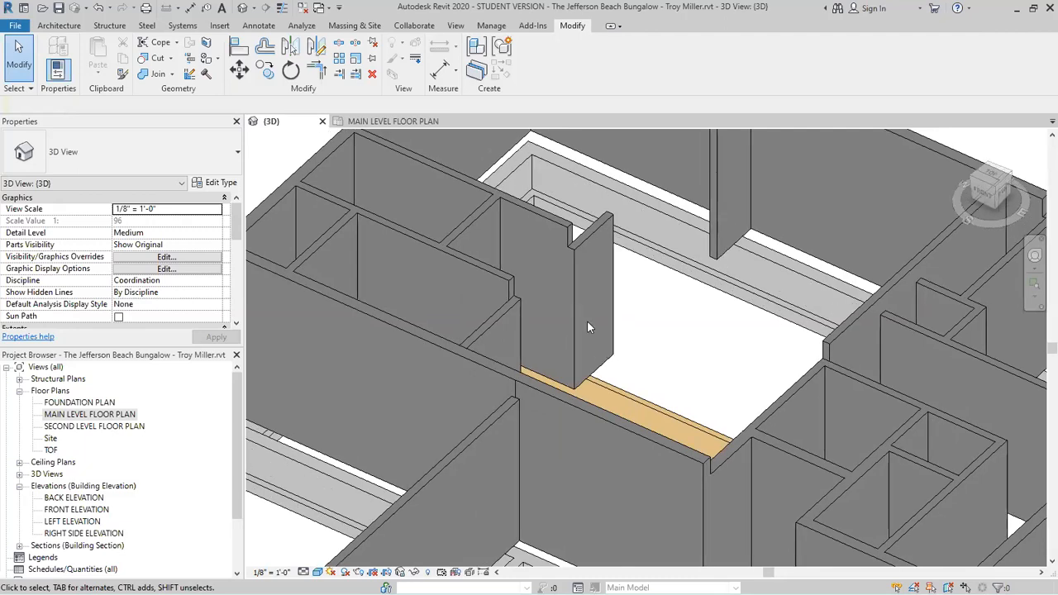
{"action": "scroll", "coordinate": [587, 320], "scroll_direction": "down", "scroll_amount": 1}
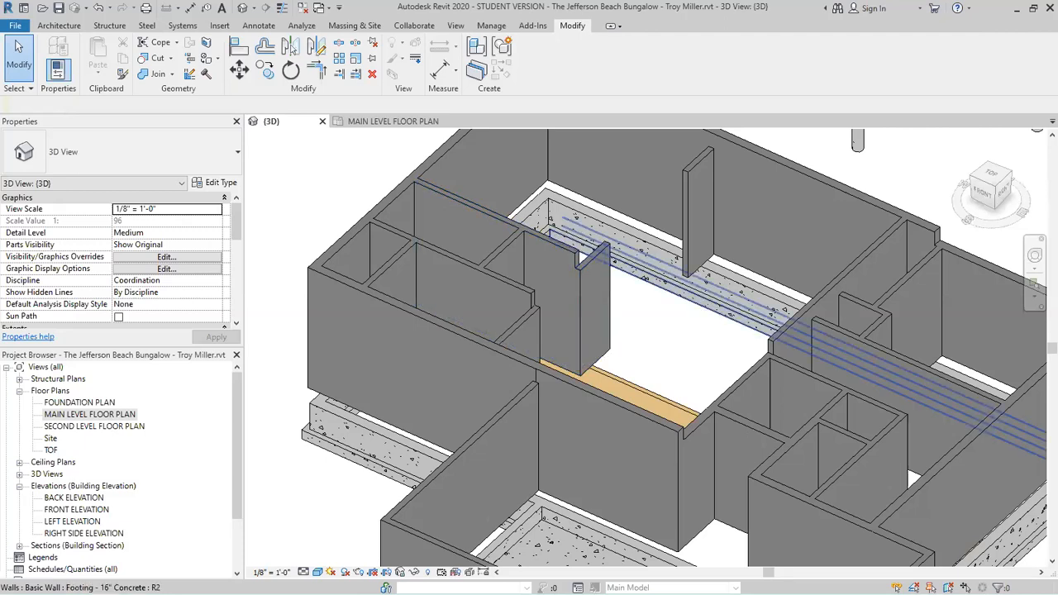
{"action": "scroll", "coordinate": [776, 431], "scroll_direction": "down", "scroll_amount": 4}
{"action": "middle_click_drag", "start_coordinate": [488, 438], "coordinate": [262, 425], "text": "shift"}
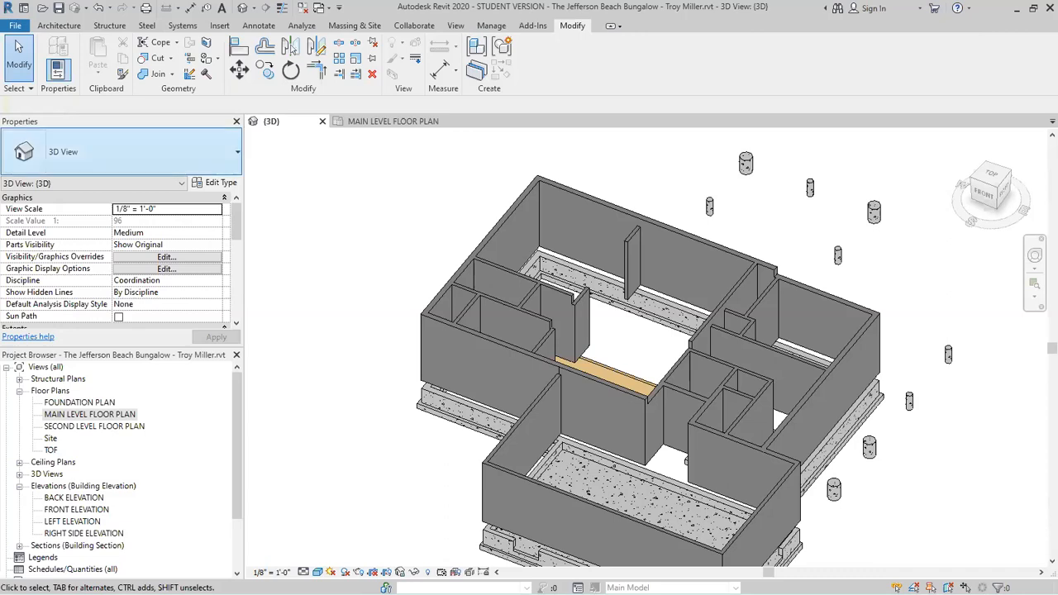
- In the main level floor plan, draw a three-sided box of 12' 0" high 2 x 4 interior walls, about 9' long, against the central room's right wall
{"action": "key", "text": "ctrl+Tab"}
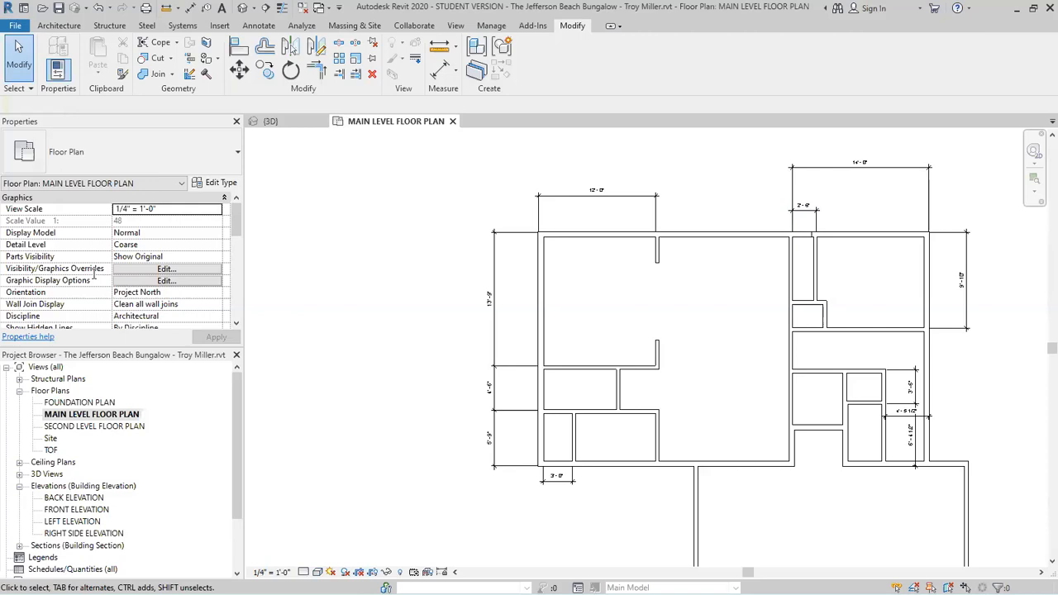
{"action": "key", "text": "w"}
{"action": "key", "text": "a"}
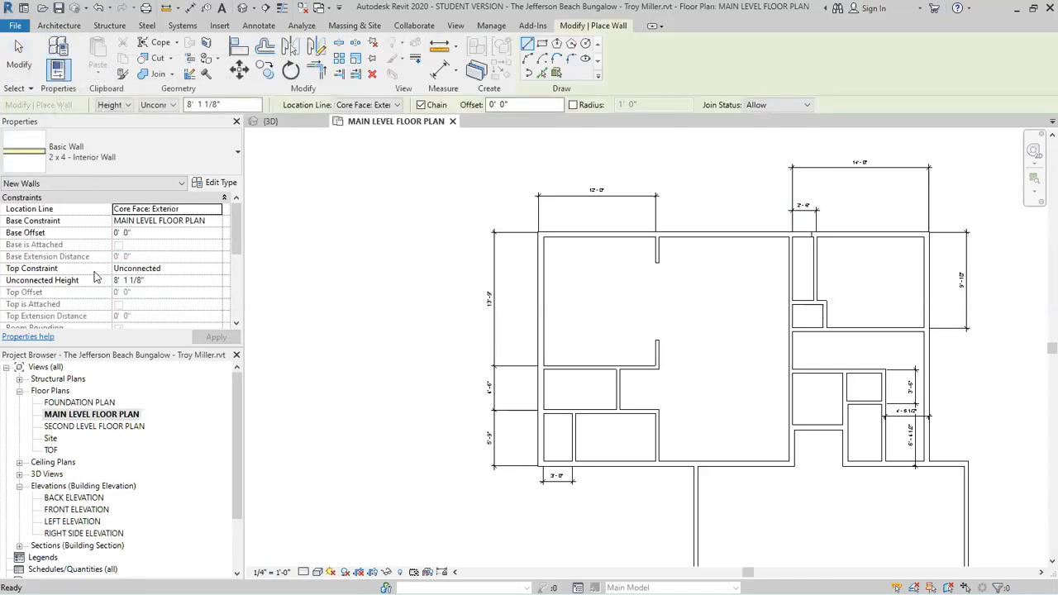
{"action": "left_click", "coordinate": [94, 277]}
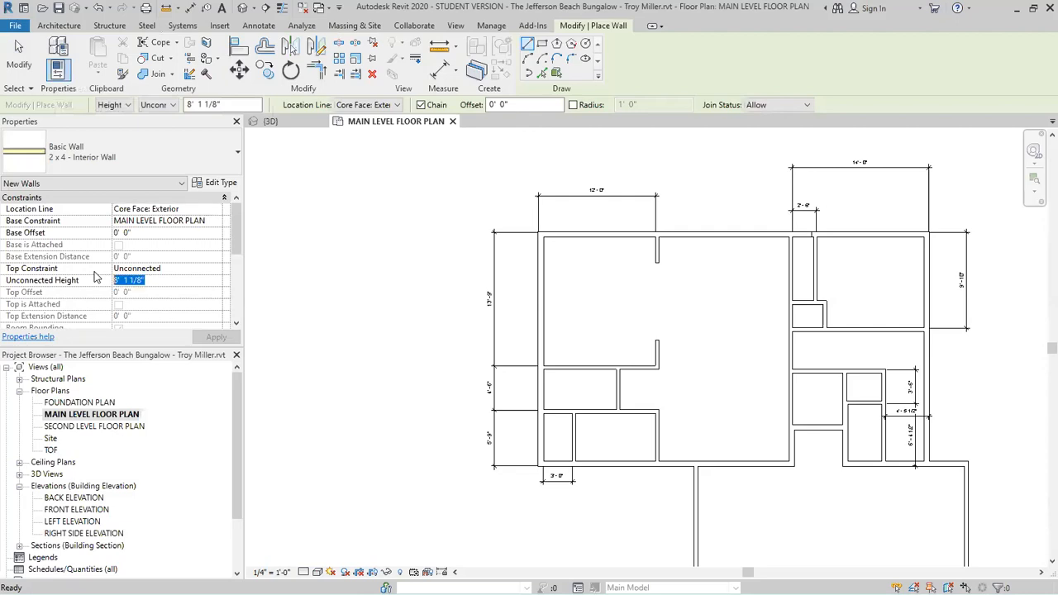
{"action": "type", "text": "12"}
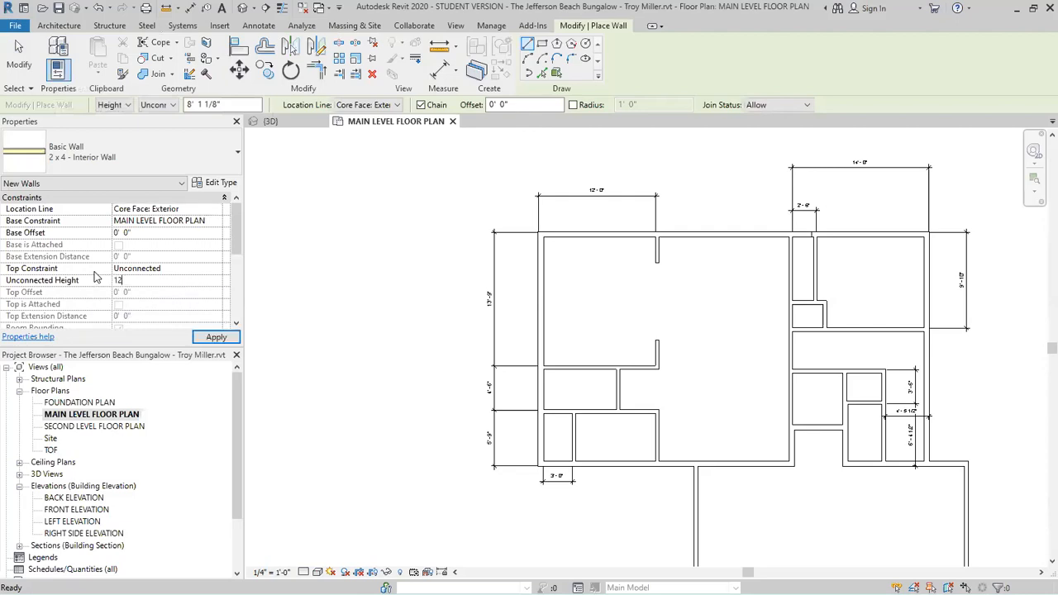
{"action": "type", "text": "0"}
{"action": "key", "text": "Return"}
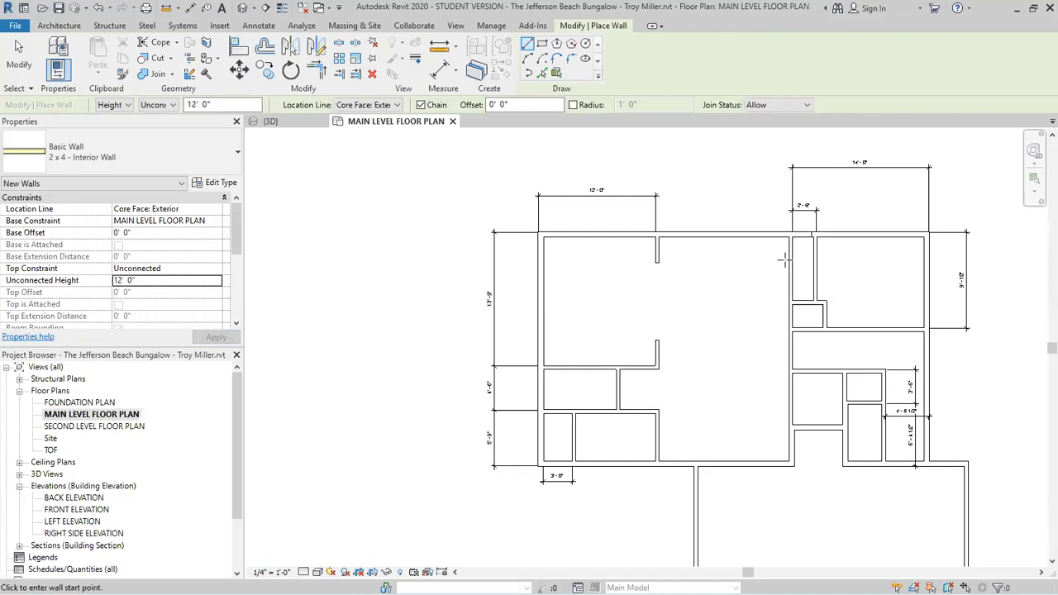
{"action": "scroll", "coordinate": [784, 263], "scroll_direction": "up", "scroll_amount": 2}
{"action": "left_click", "coordinate": [770, 365]}
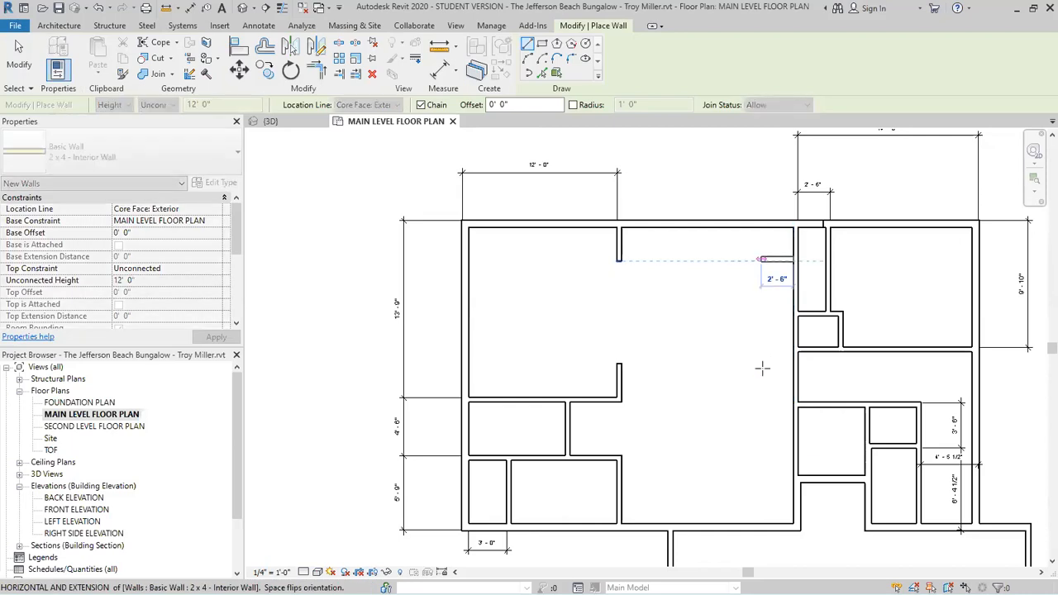
{"action": "left_click", "coordinate": [814, 379]}
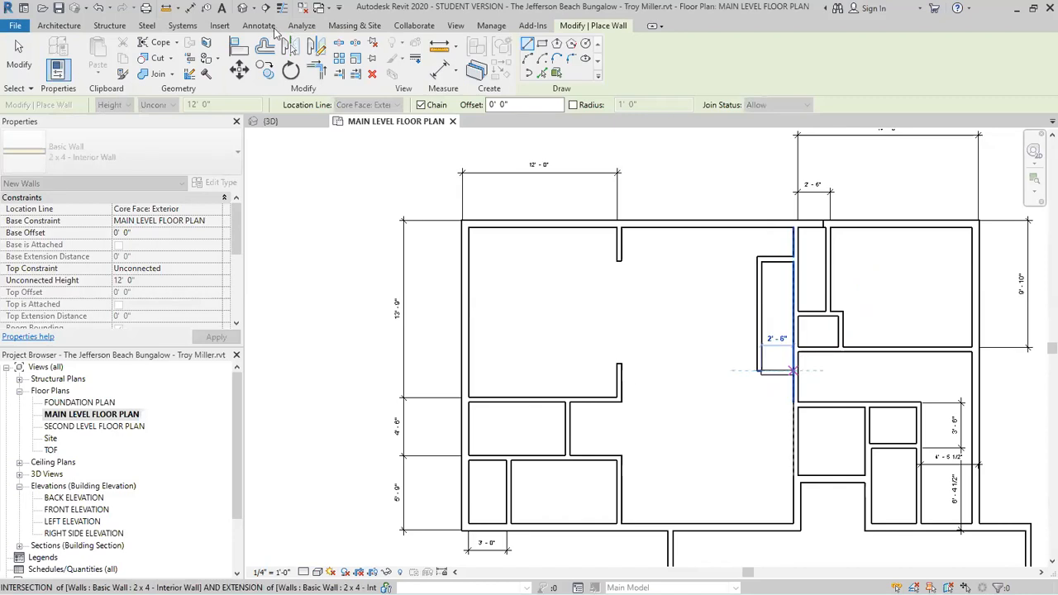
{"action": "key", "text": "Escape"}
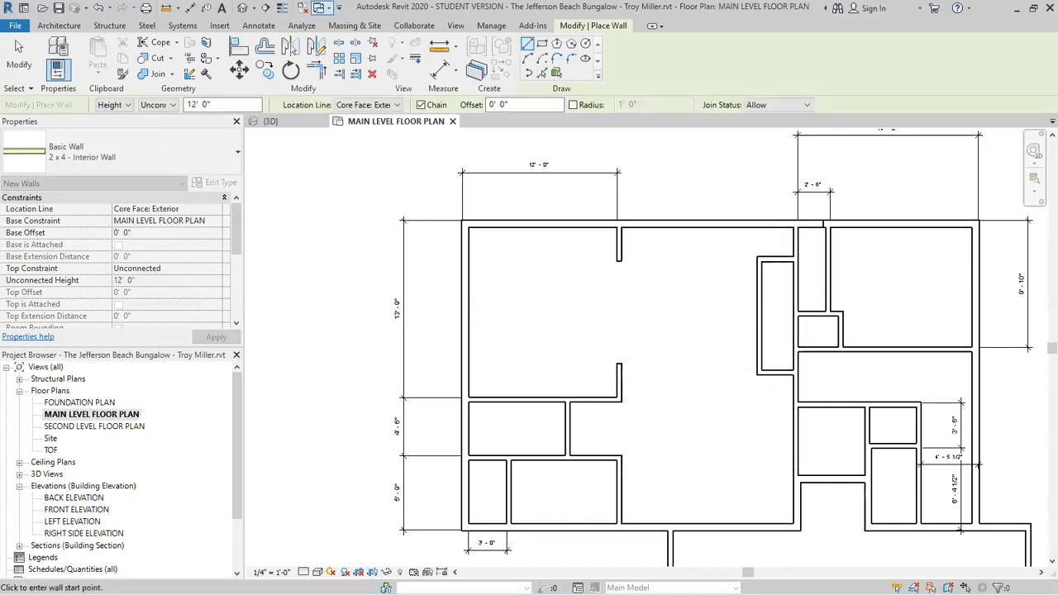
- Add aligned dimensions for the new wall box's offset from the rear exterior wall, its length and its depth
{"action": "left_click", "coordinate": [189, 8]}
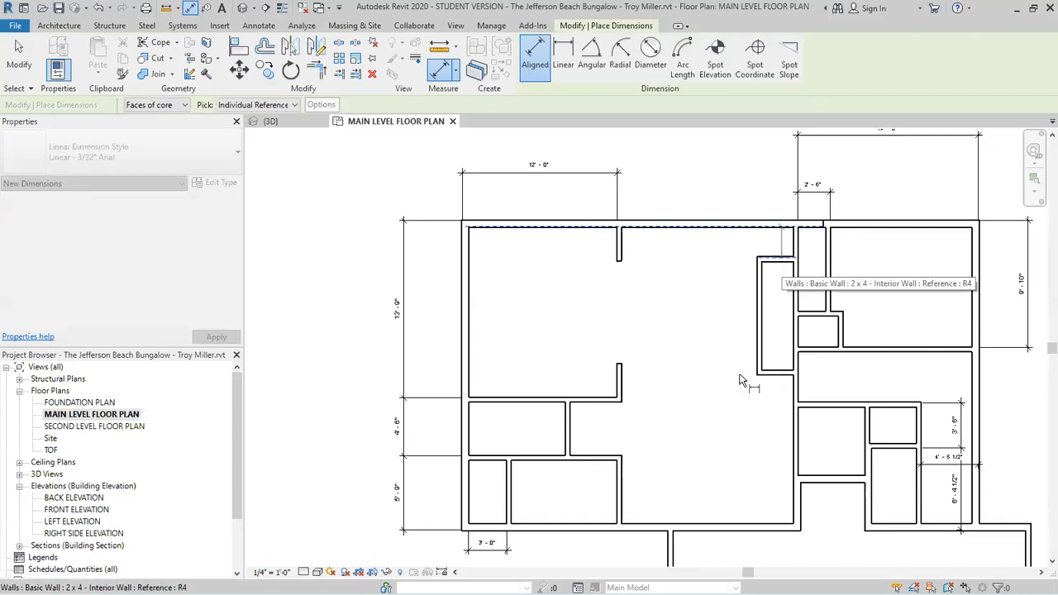
{"action": "left_click", "coordinate": [696, 392]}
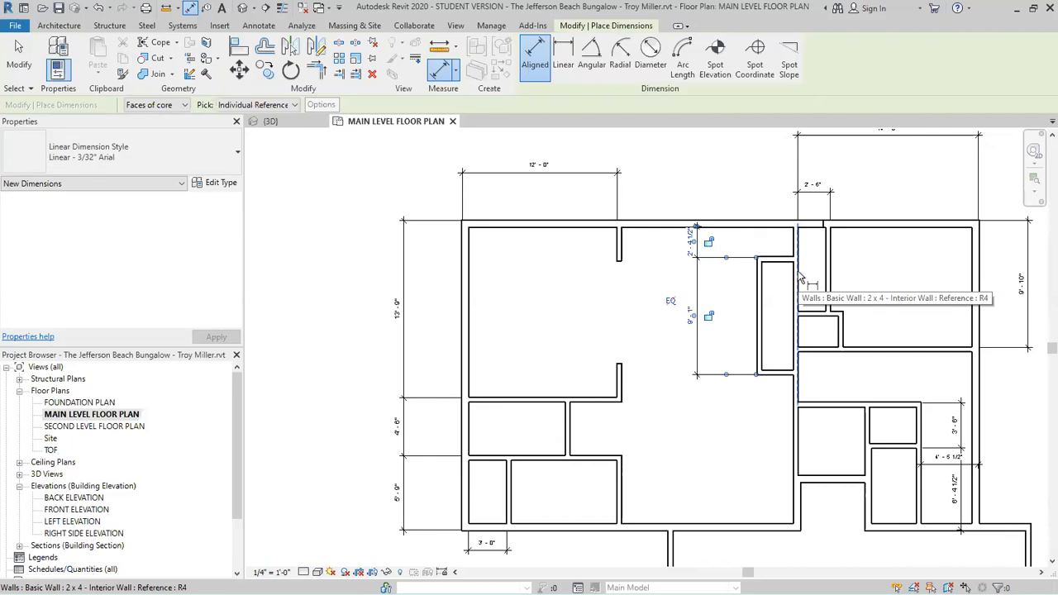
{"action": "scroll", "coordinate": [798, 270], "scroll_direction": "up", "scroll_amount": 2}
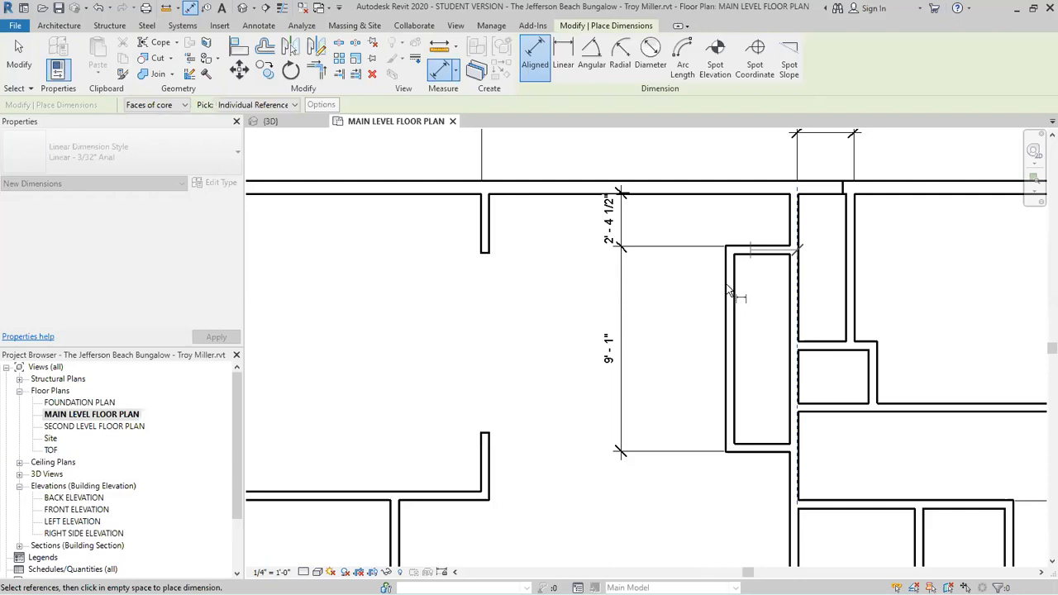
{"action": "left_click", "coordinate": [736, 239]}
{"action": "left_click", "coordinate": [748, 226]}
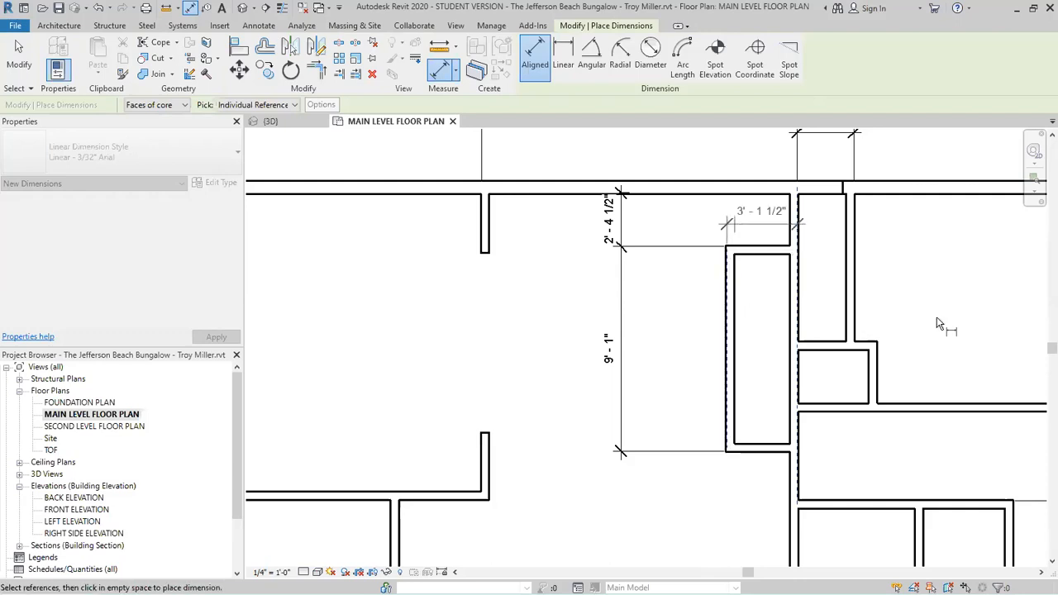
{"action": "key", "text": "Escape"}
{"action": "key", "text": "Escape"}
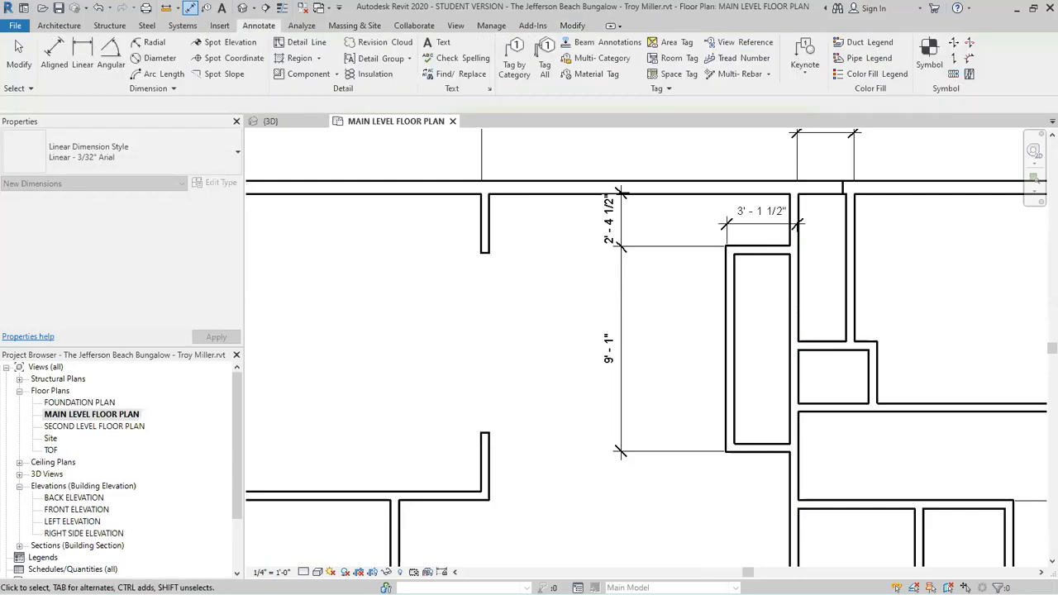
- Set the distance from the rear exterior wall to the box's upper short wall to 3' 8"
{"action": "left_click", "coordinate": [766, 262]}
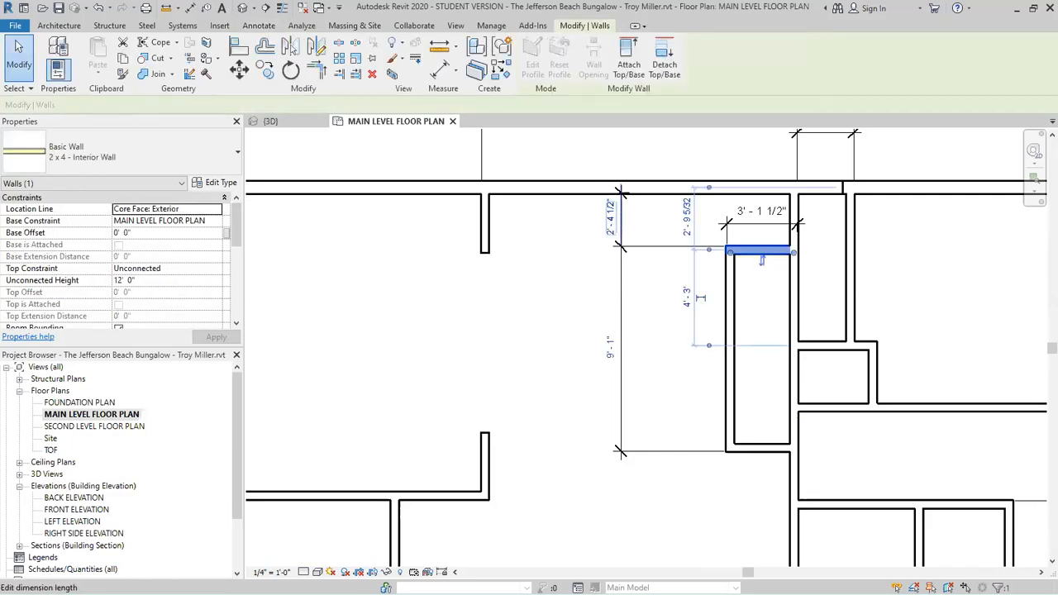
{"action": "left_click", "coordinate": [613, 218]}
{"action": "type", "text": "3 8"}
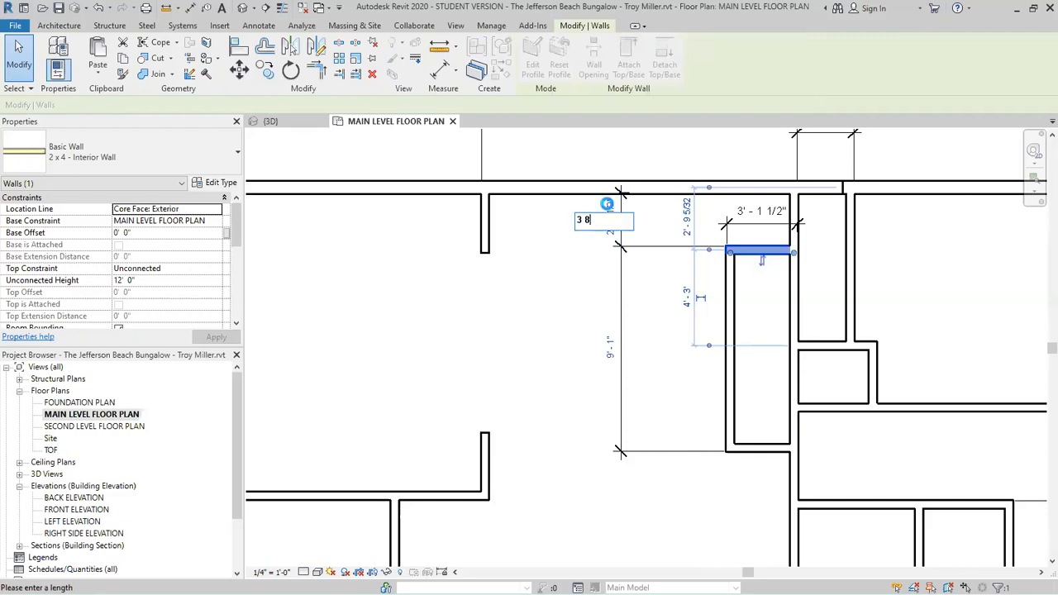
{"action": "key", "text": "Return"}
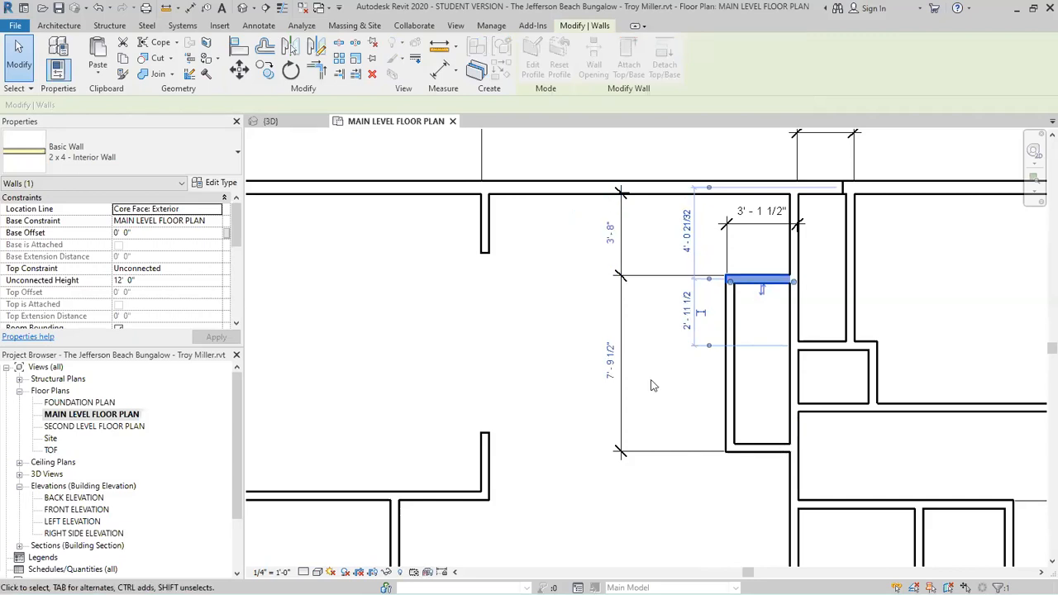
- Set the wall box's length to 6' 0" by moving its lower short wall
{"action": "left_click", "coordinate": [761, 447]}
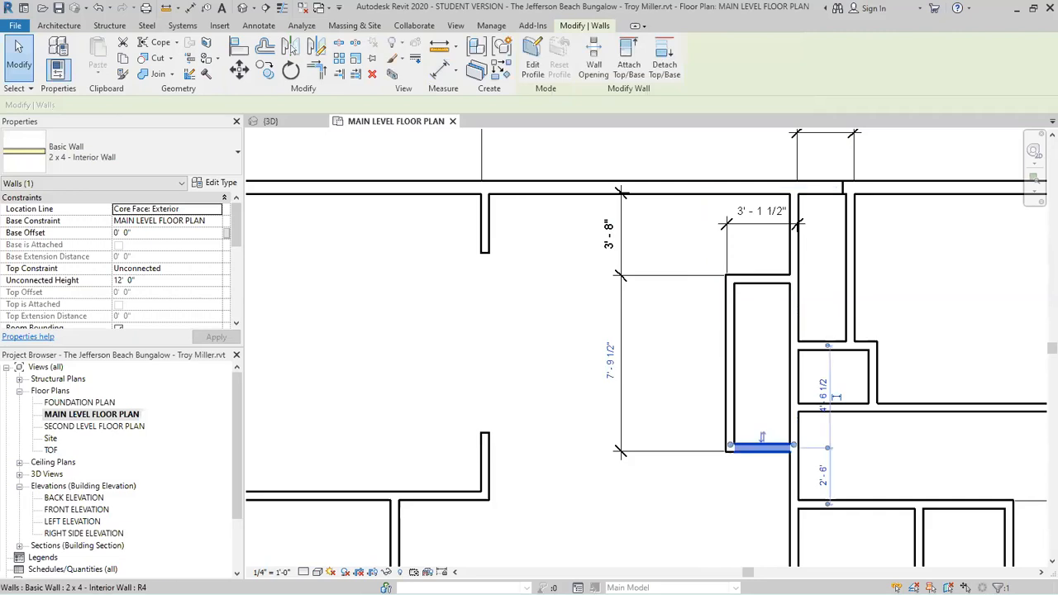
{"action": "left_click", "coordinate": [609, 361]}
{"action": "type", "text": "6"}
{"action": "key", "text": "Return"}
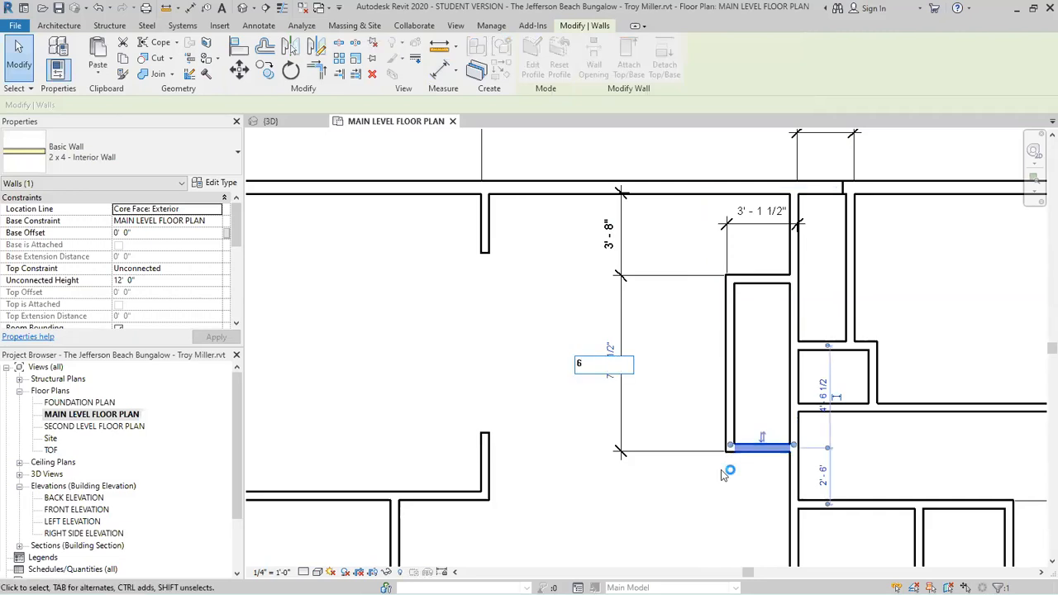
{"action": "key", "text": "Escape"}
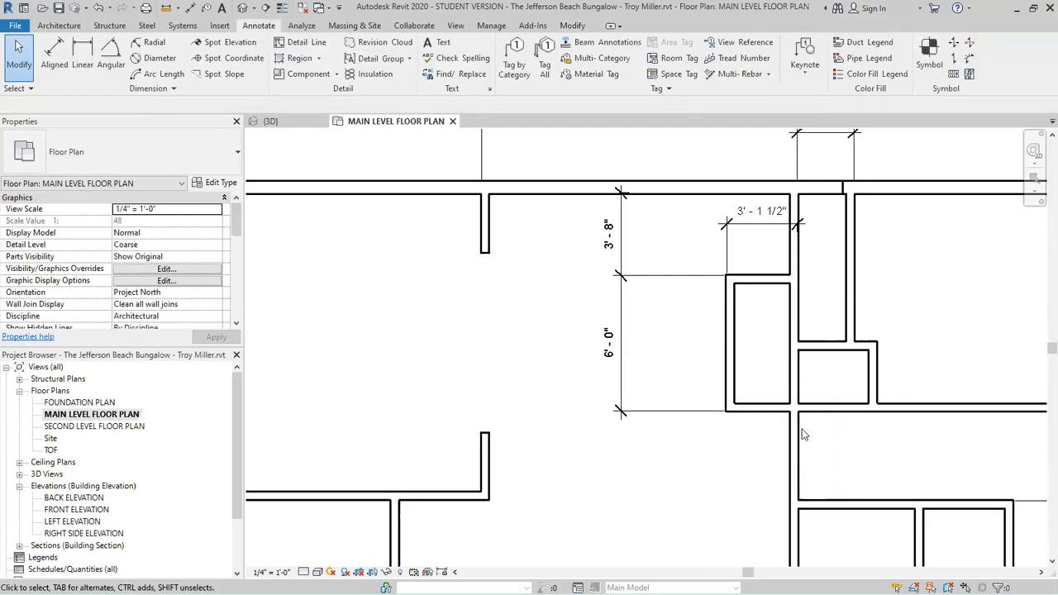
- Set the wall box's depth to 1' 10" by moving its long wall
{"action": "scroll", "coordinate": [790, 450], "scroll_direction": "up", "scroll_amount": 2}
{"action": "scroll", "coordinate": [714, 335], "scroll_direction": "up", "scroll_amount": 1}
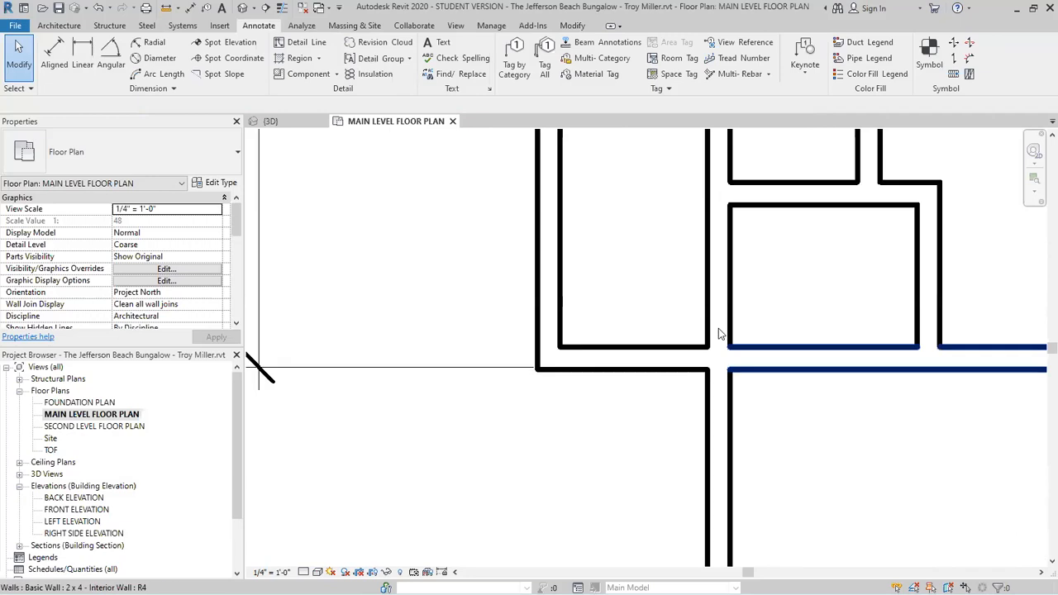
{"action": "scroll", "coordinate": [718, 328], "scroll_direction": "down", "scroll_amount": 2}
{"action": "scroll", "coordinate": [711, 331], "scroll_direction": "down", "scroll_amount": 2}
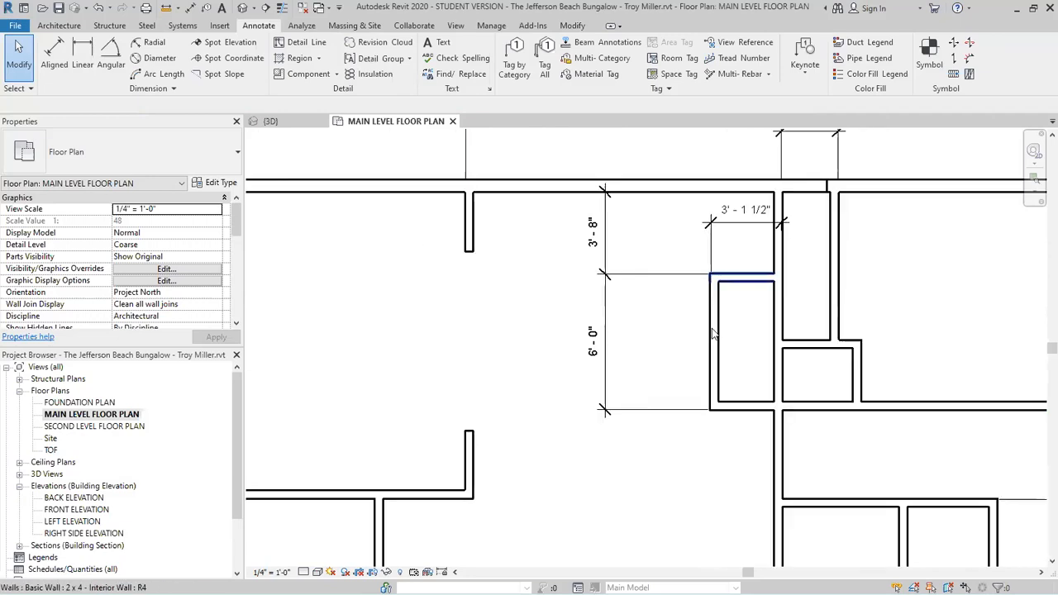
{"action": "left_click", "coordinate": [759, 219]}
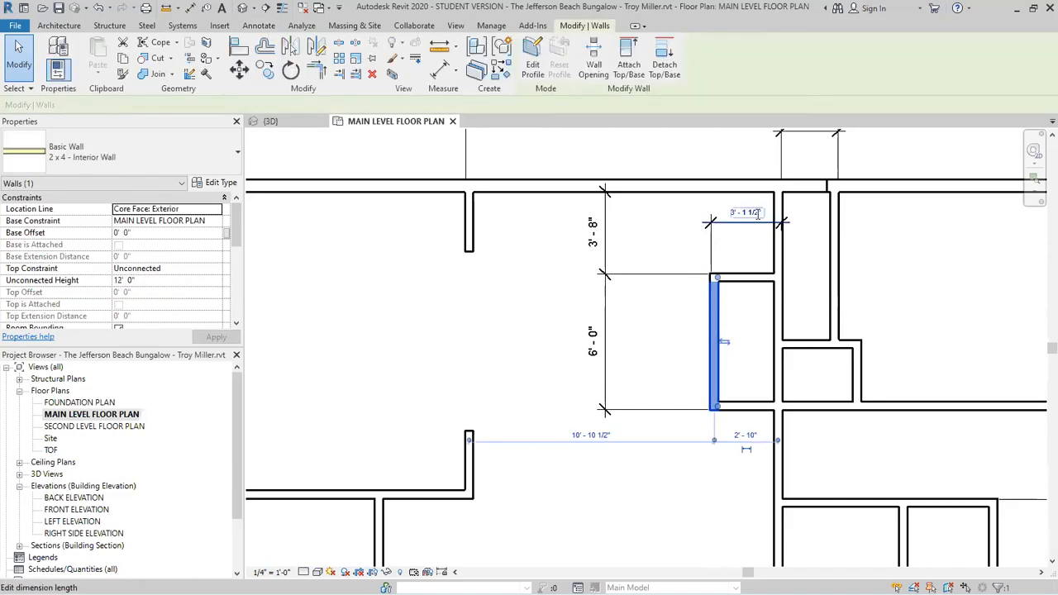
{"action": "left_click", "coordinate": [757, 214]}
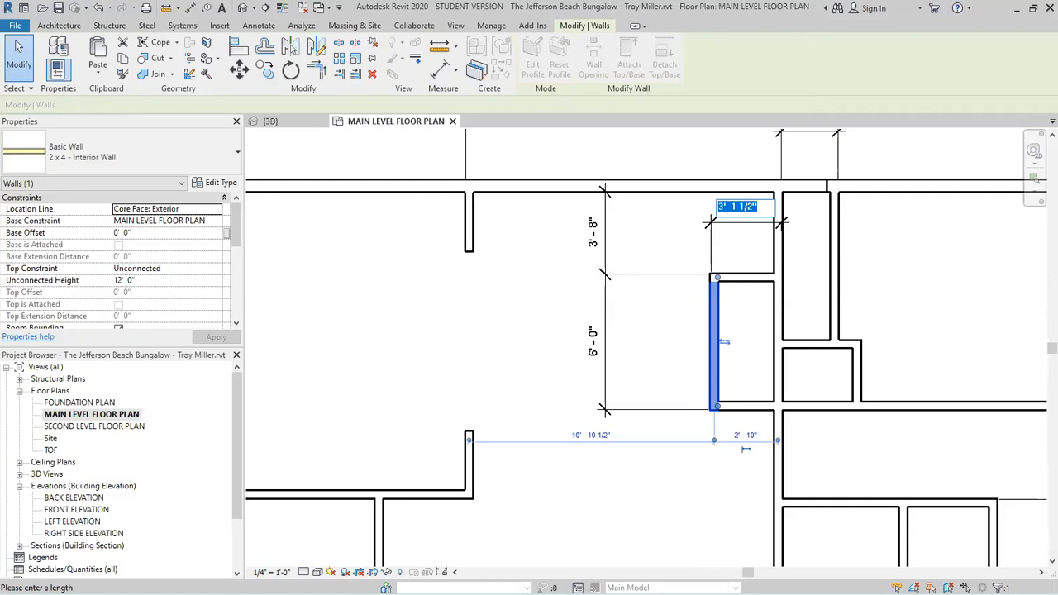
{"action": "type", "text": "1' - 10"}
{"action": "key", "text": "Return"}
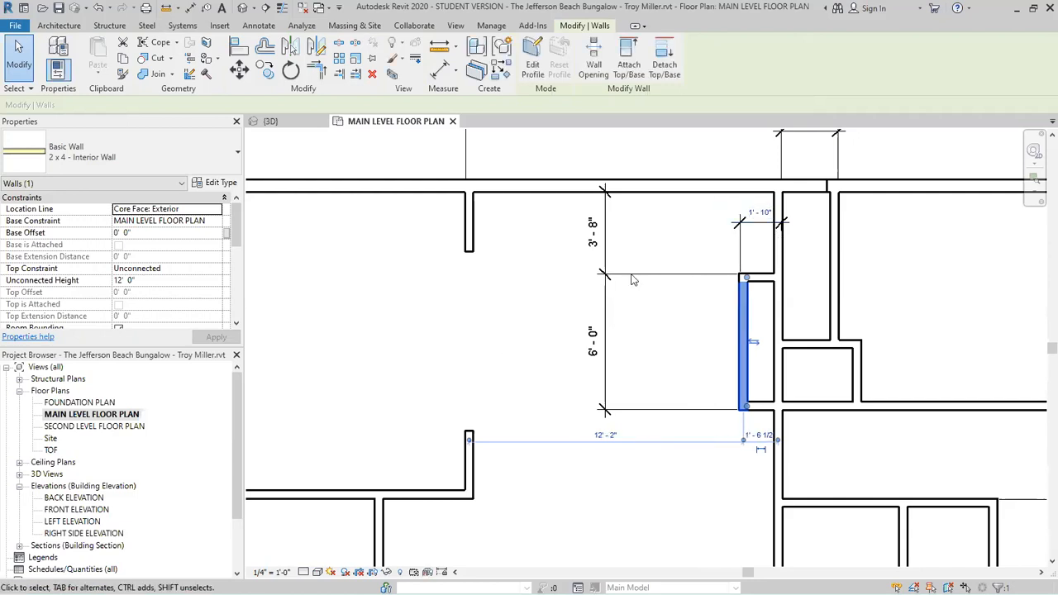
- Delete the three aligned dimensions for the wall box's rear offset, length and depth
{"action": "left_click", "coordinate": [753, 238]}
{"action": "left_click", "coordinate": [674, 218]}
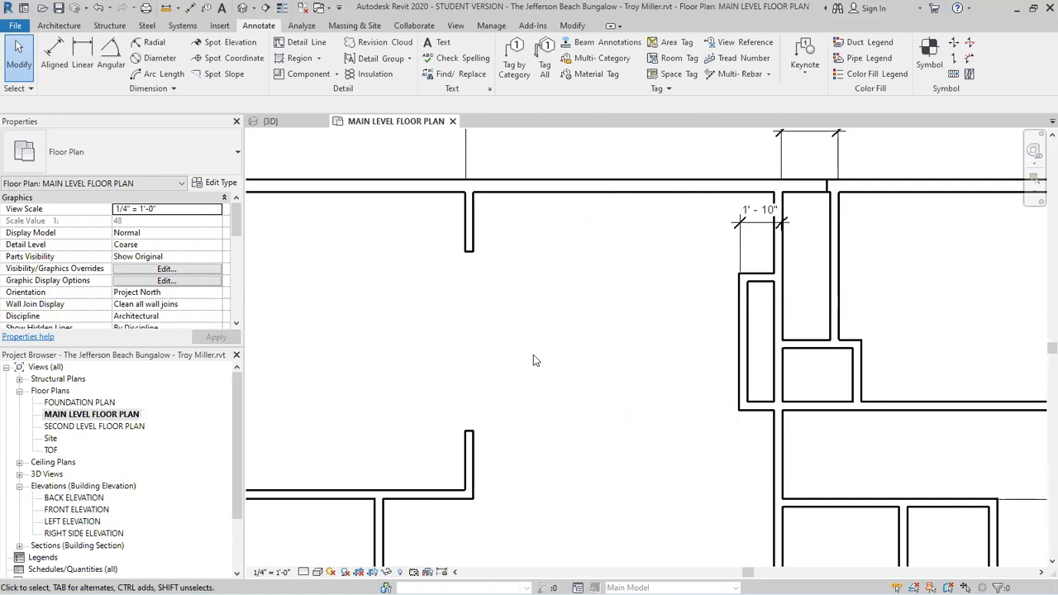
{"action": "key", "text": "ctrl+z"}
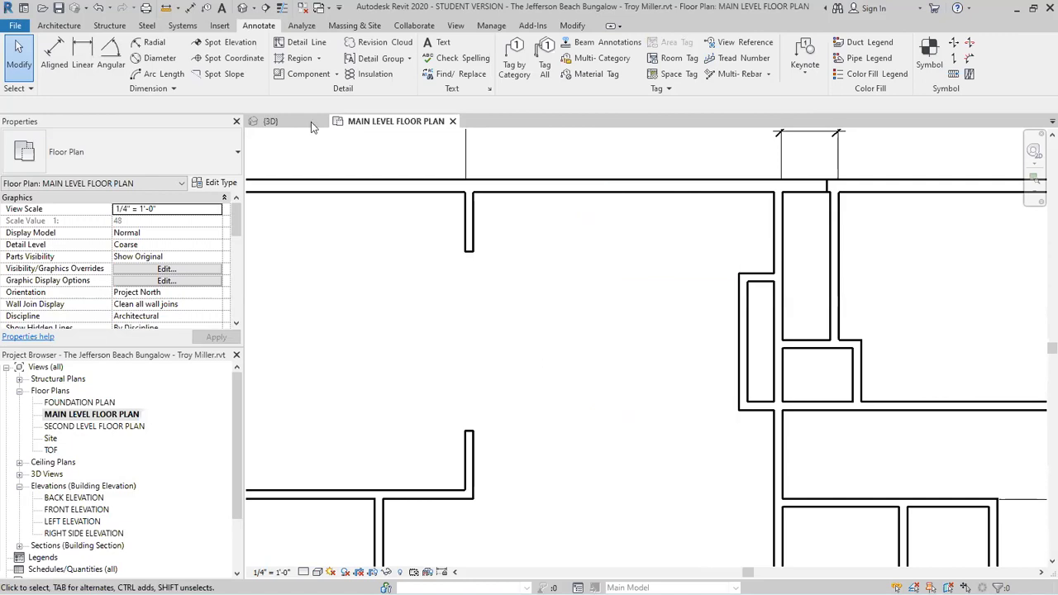
- Examine the new wall box and its height against the surrounding walls in the 3D view, orbiting toward the building's left side
{"action": "scroll", "coordinate": [303, 123], "scroll_direction": "down", "scroll_amount": 3}
{"action": "scroll", "coordinate": [425, 301], "scroll_direction": "down", "scroll_amount": 1}
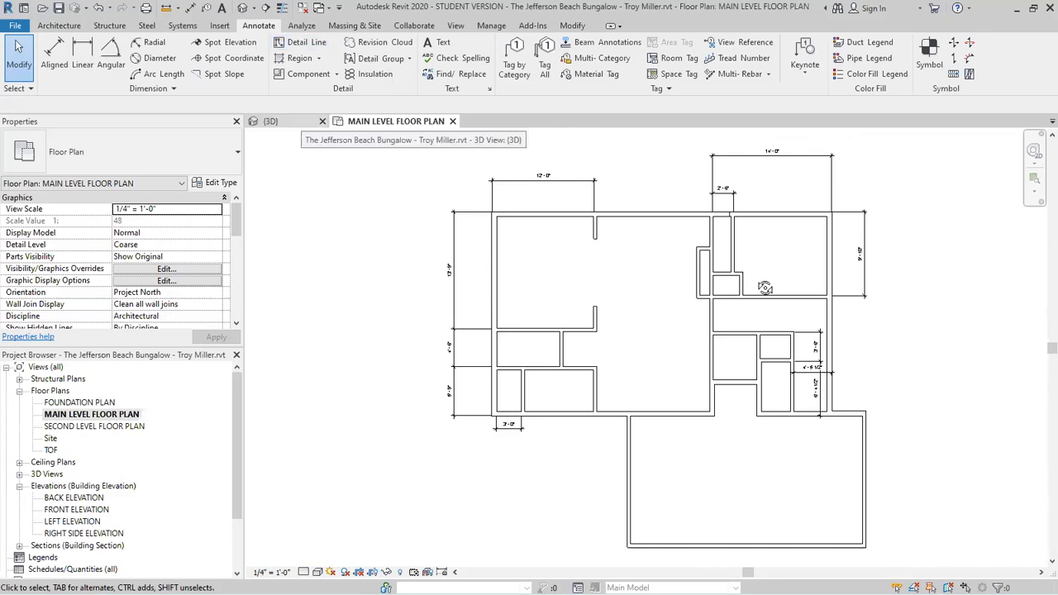
{"action": "key", "text": "ctrl+Tab"}
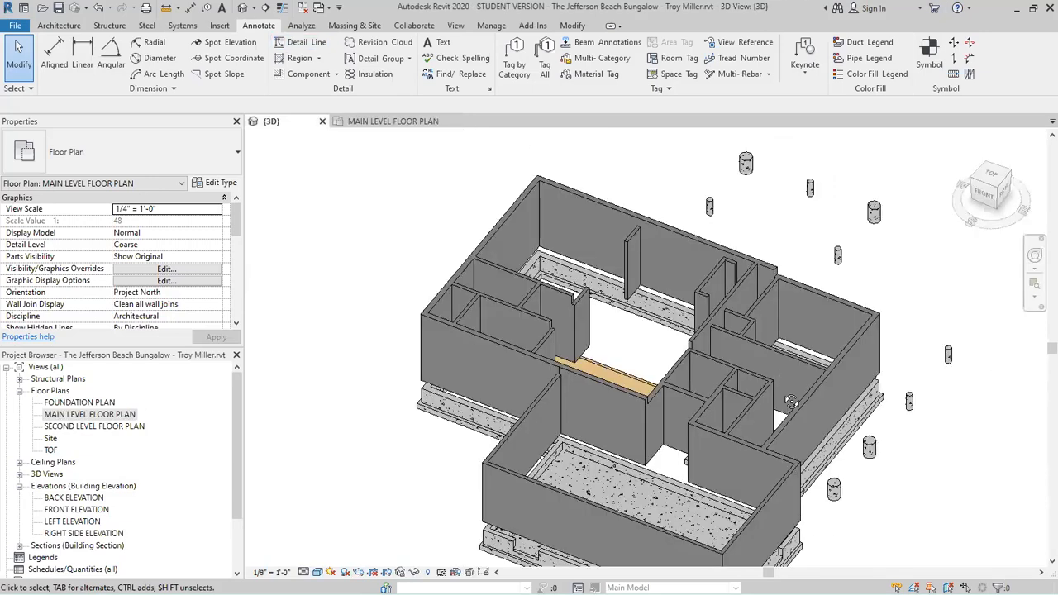
{"action": "middle_click_drag", "start_coordinate": [795, 393], "coordinate": [681, 220], "text": "shift"}
{"action": "scroll", "coordinate": [734, 237], "scroll_direction": "up", "scroll_amount": 5}
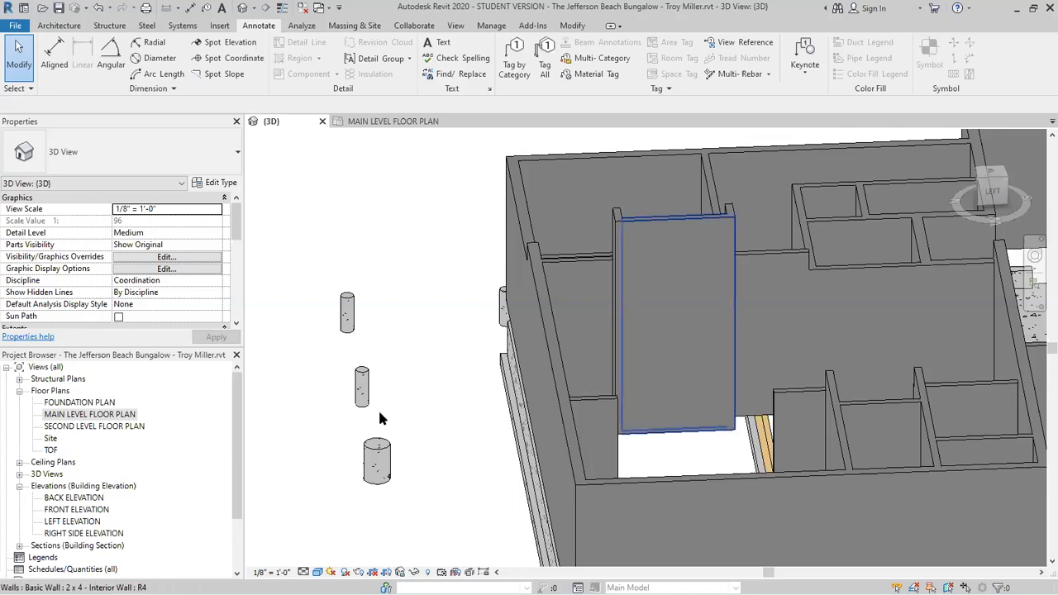
{"action": "middle_click_drag", "start_coordinate": [379, 418], "coordinate": [368, 415], "text": "shift"}
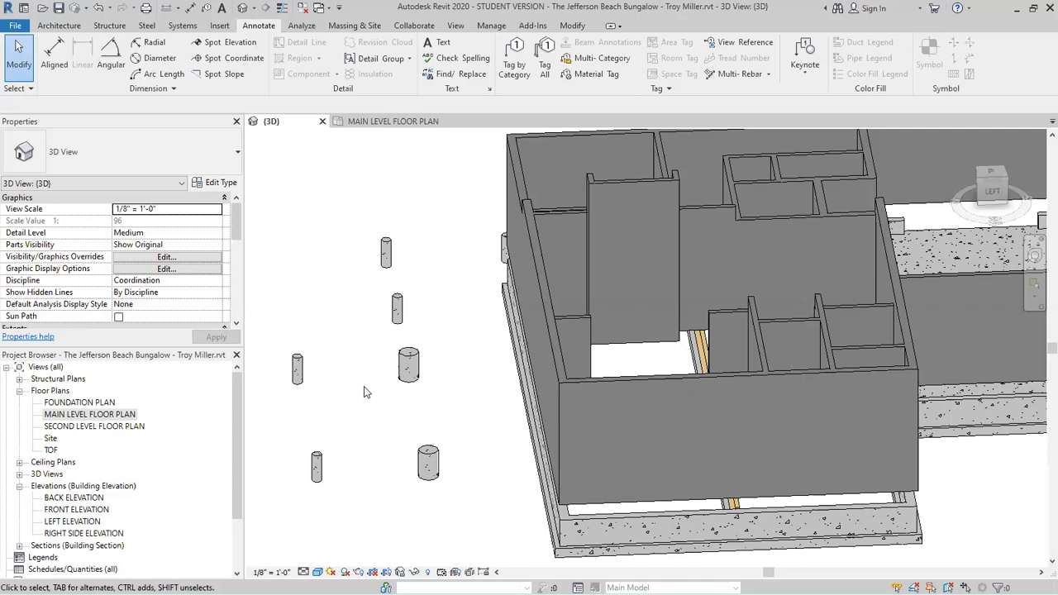
{"action": "scroll", "coordinate": [364, 392], "scroll_direction": "down", "scroll_amount": 2}
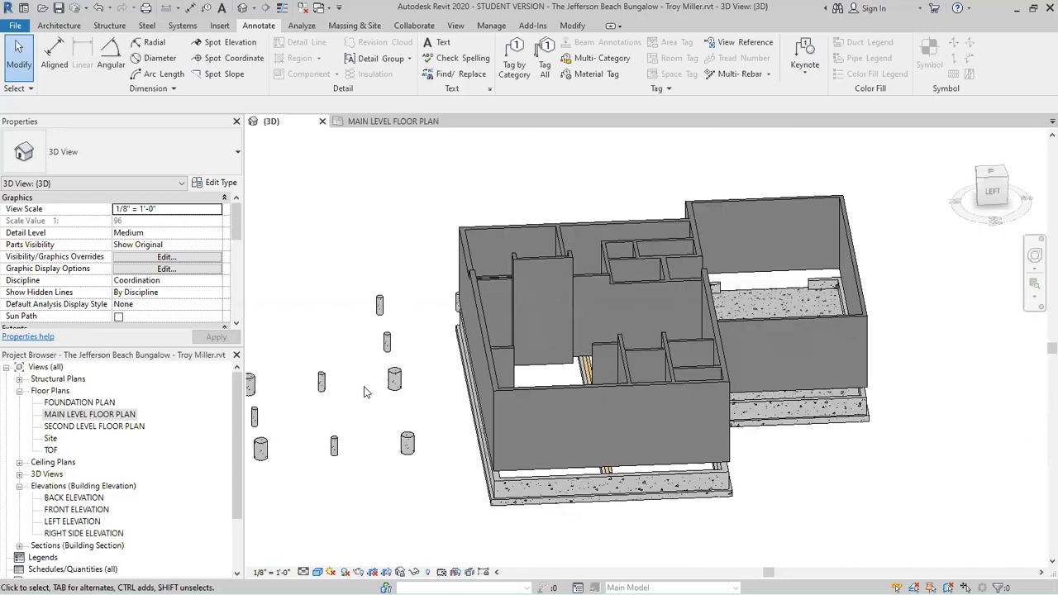